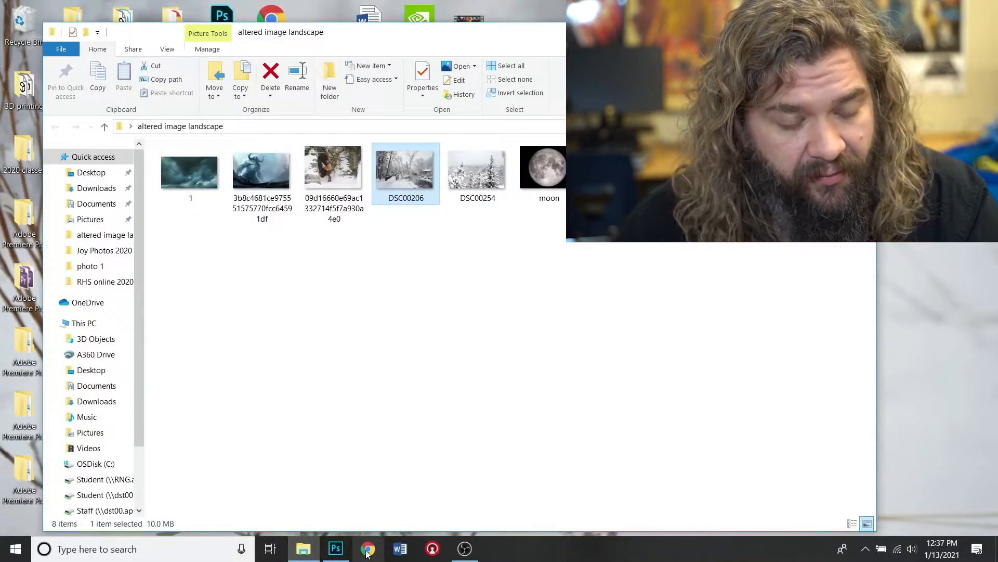
# Step: Place the DSC00206 photo from the altered image landscape folder into the lower half of the blank Photoshop document
pyautogui.click(337, 551)
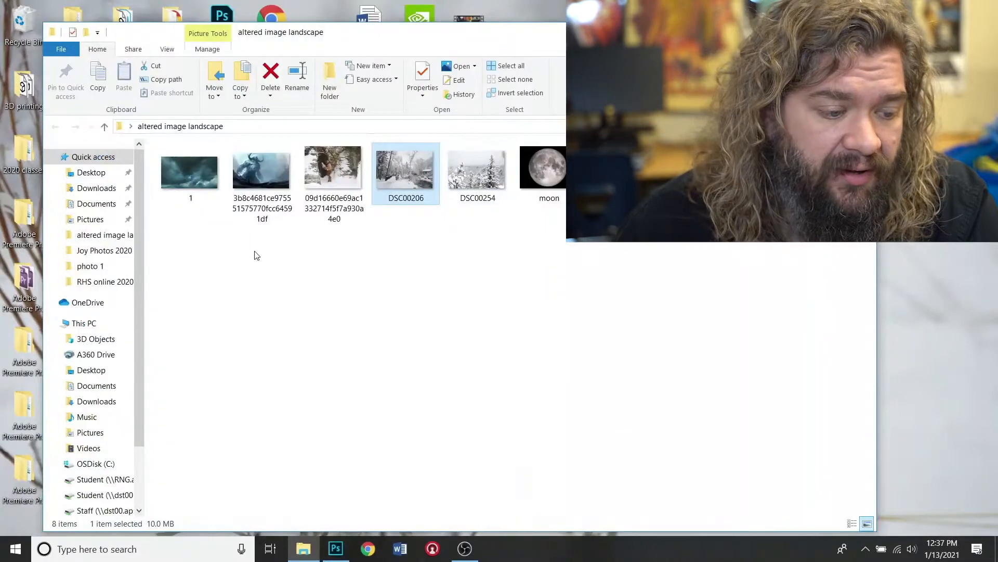
pyautogui.moveTo(407, 169); pyautogui.dragTo(343, 335)
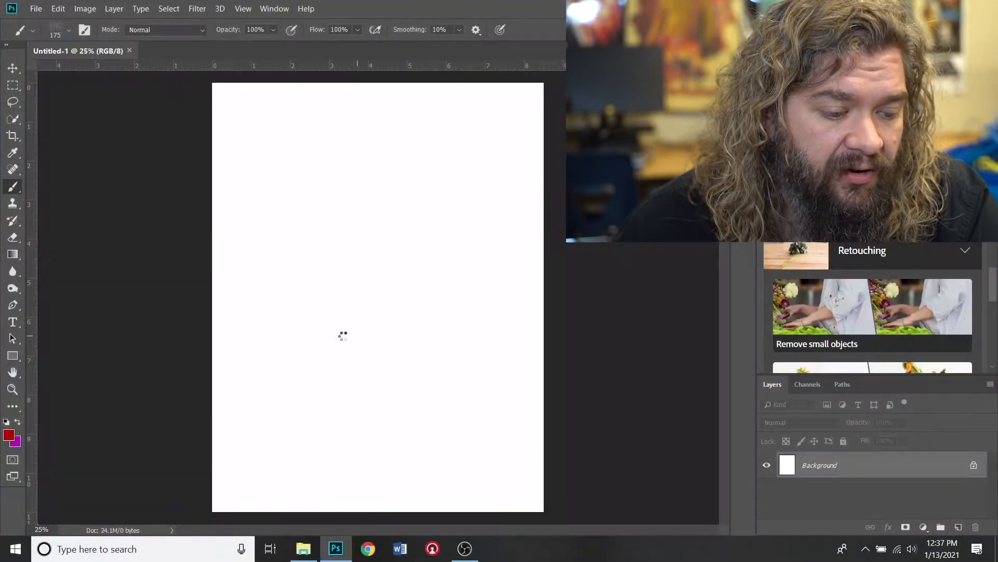
pyautogui.moveTo(357, 327); pyautogui.dragTo(375, 386)
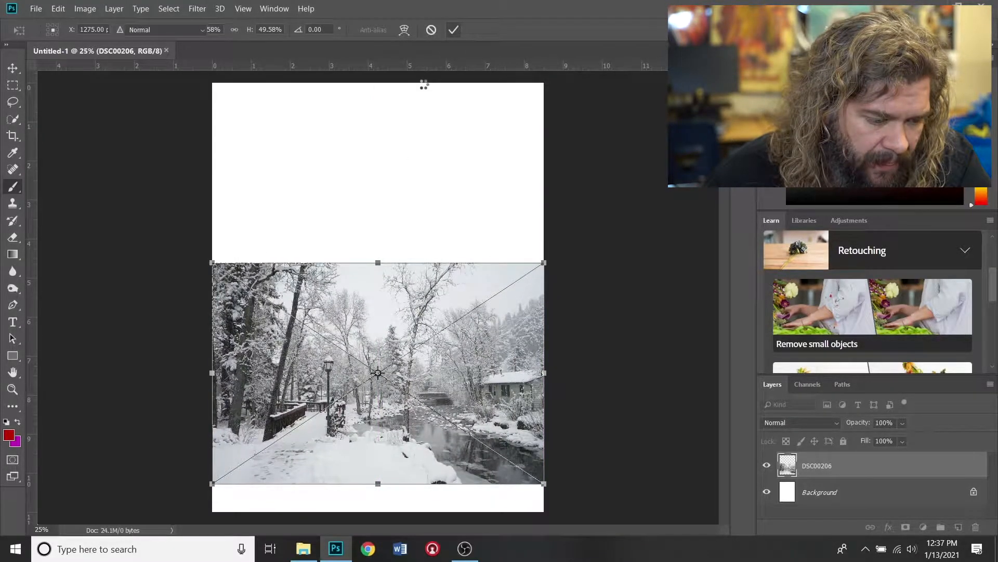
pyautogui.press('Return')
# Step: Rasterize the DSC00206 layer
pyautogui.click(12, 388)
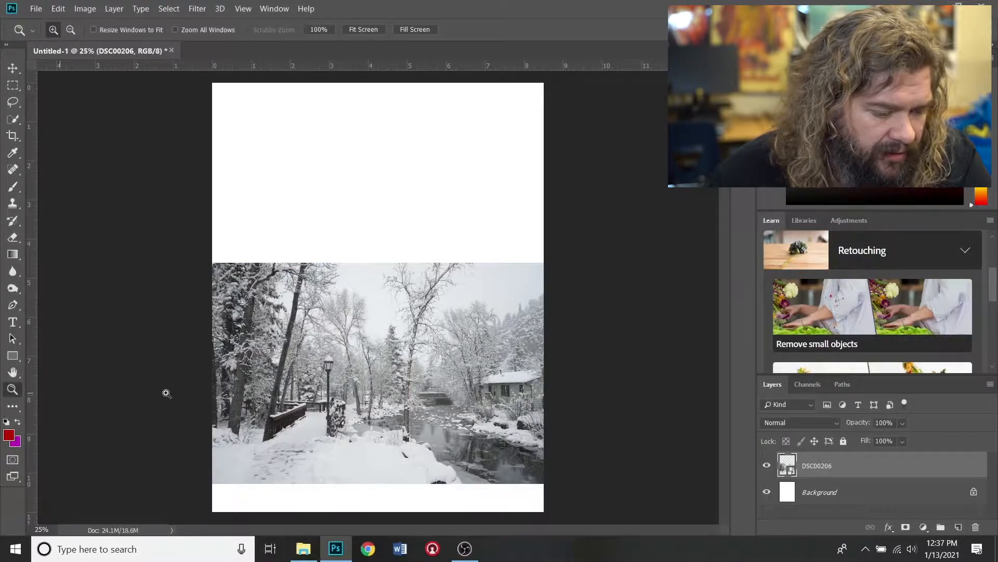
pyautogui.click(335, 404)
pyautogui.click(336, 405)
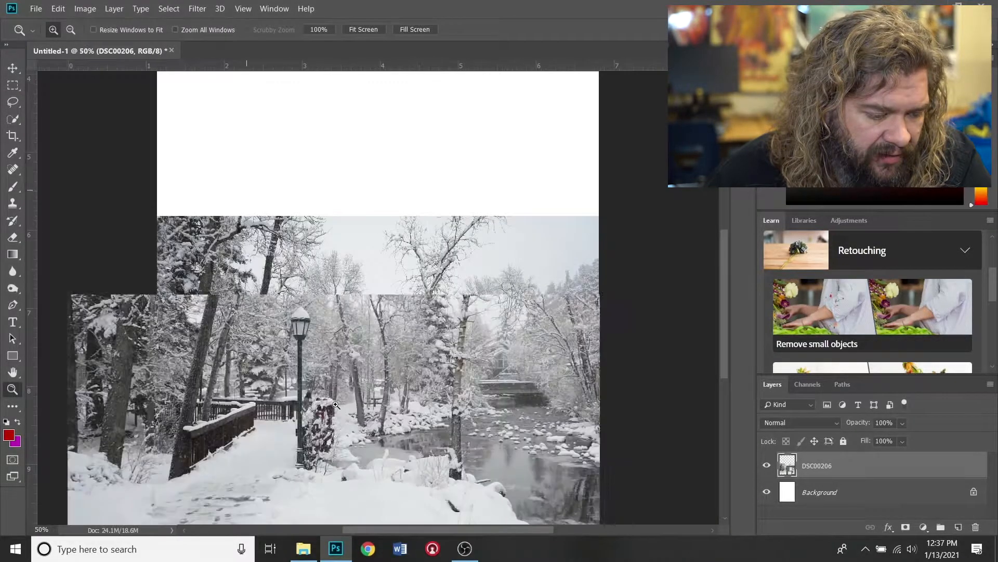
pyautogui.click(335, 401)
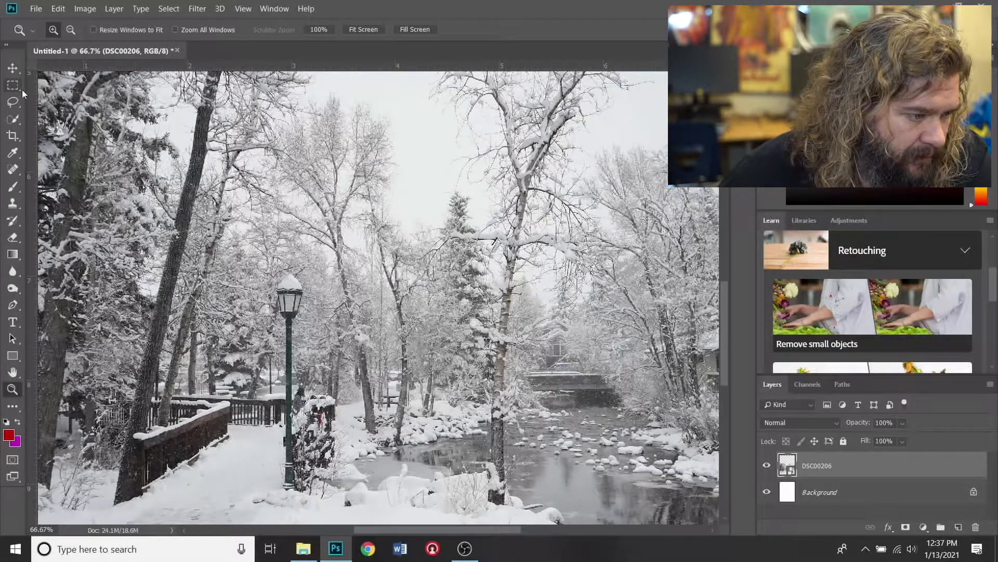
pyautogui.click(12, 85)
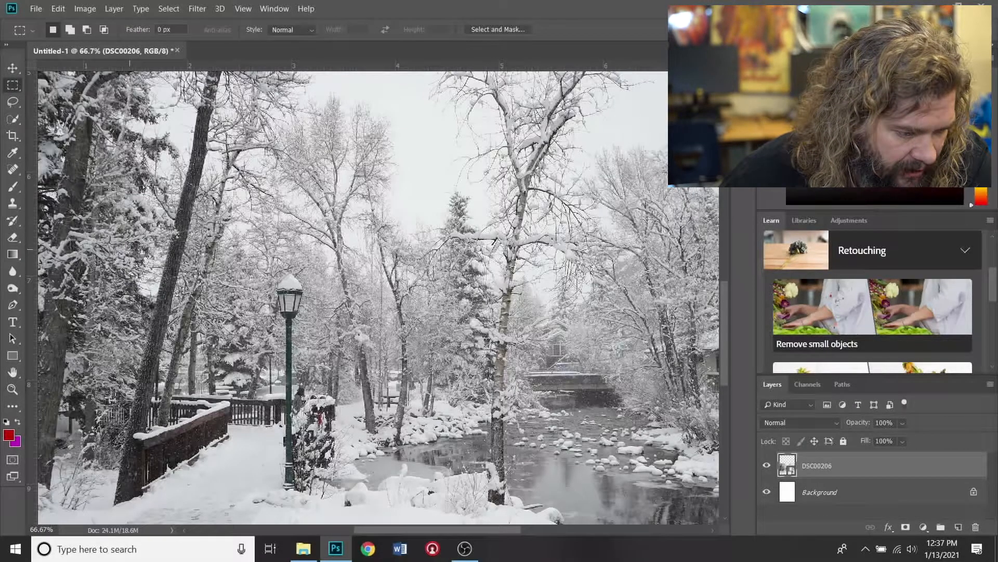
pyautogui.rightClick(814, 464)
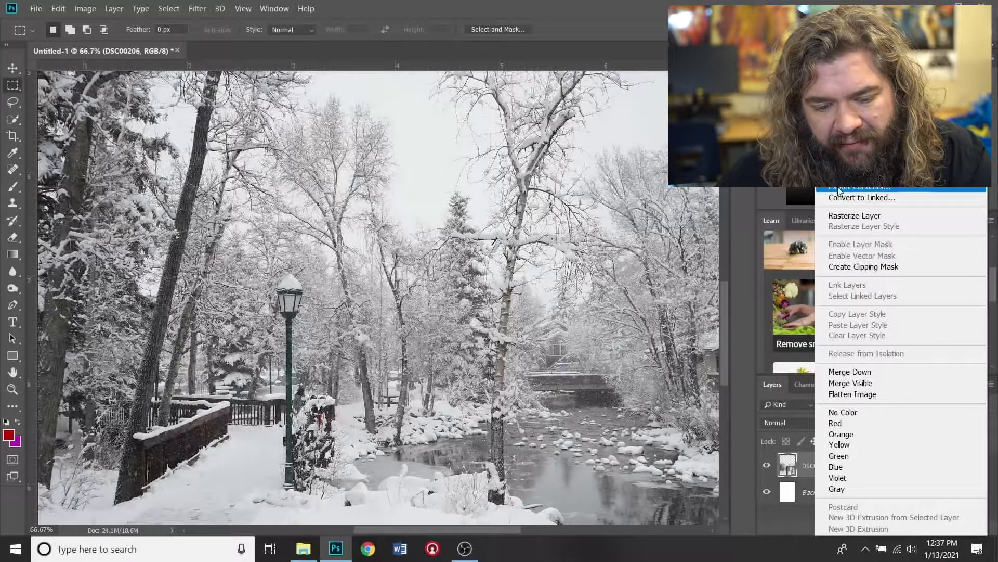
pyautogui.click(852, 215)
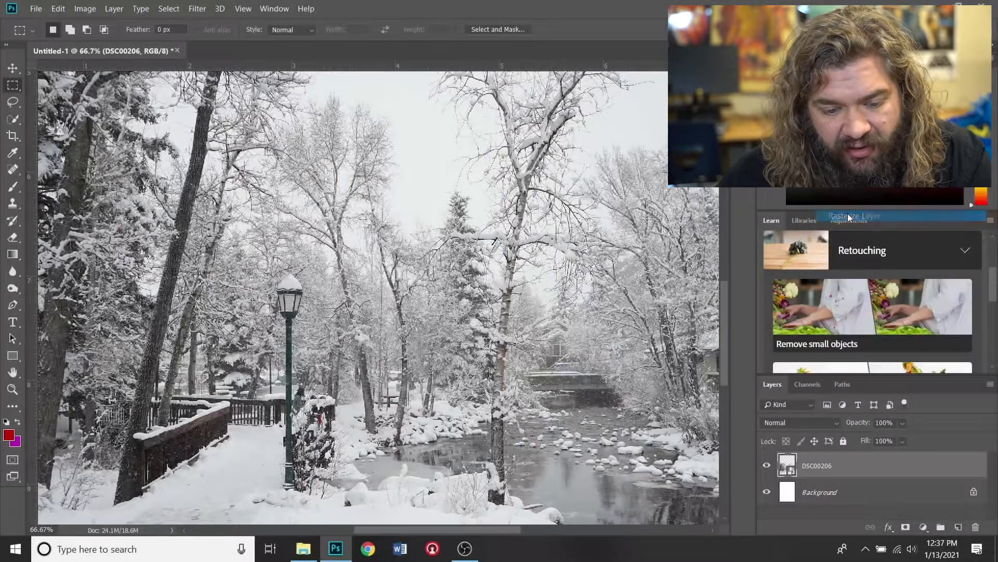
# Step: Duplicate the rasterized DSC00206 layer as DSC00206 copy
pyautogui.rightClick(818, 464)
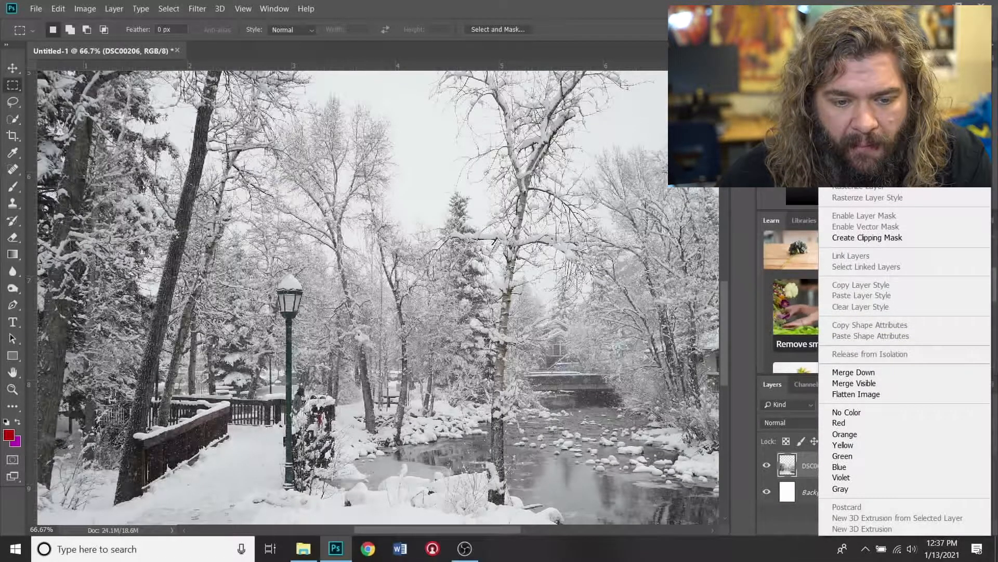
pyautogui.click(852, 63)
pyautogui.click(597, 145)
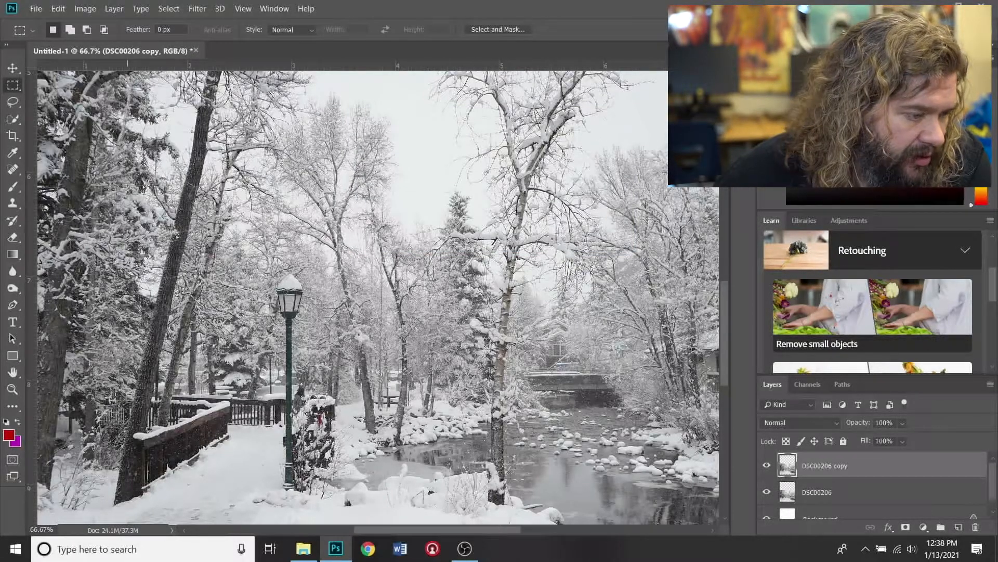
# Step: Select the snowy footpath, the wooden bridge railing and the lamppost on the DSC00206 copy layer with the Quick Selection Tool
pyautogui.click(13, 120)
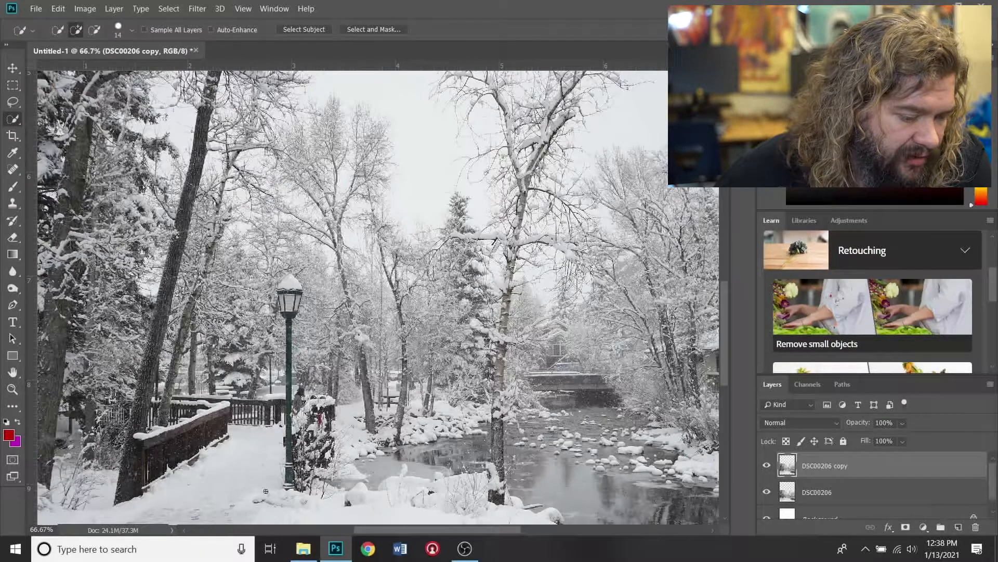
pyautogui.moveTo(238, 485)
pyautogui.mouseDown()
pyautogui.moveTo(189, 474)
pyautogui.moveTo(156, 442)
pyautogui.mouseUp()
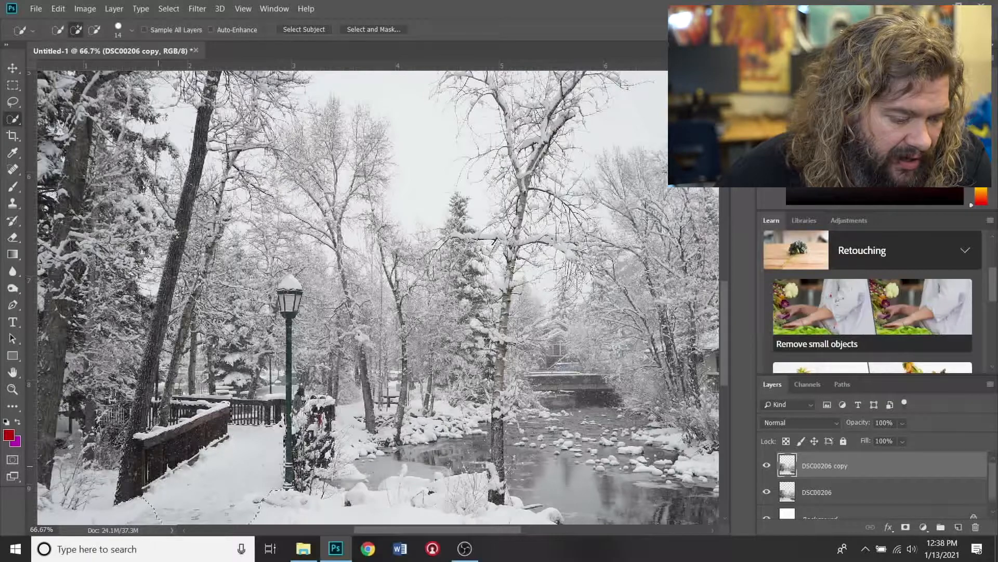
pyautogui.moveTo(179, 394)
pyautogui.mouseDown()
pyautogui.moveTo(283, 461)
pyautogui.moveTo(319, 414)
pyautogui.moveTo(300, 400)
pyautogui.mouseUp()
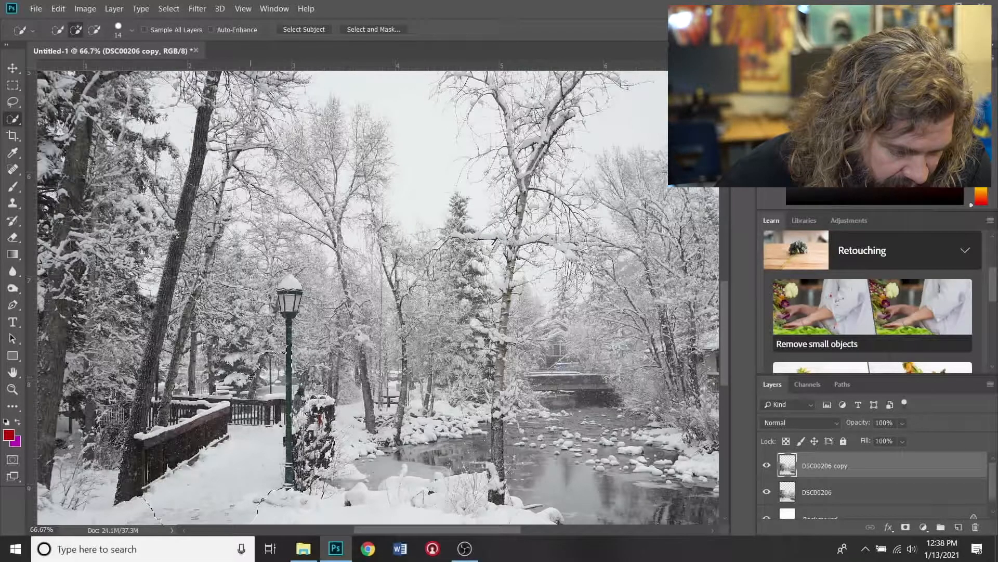
pyautogui.moveTo(251, 376); pyautogui.dragTo(222, 372)
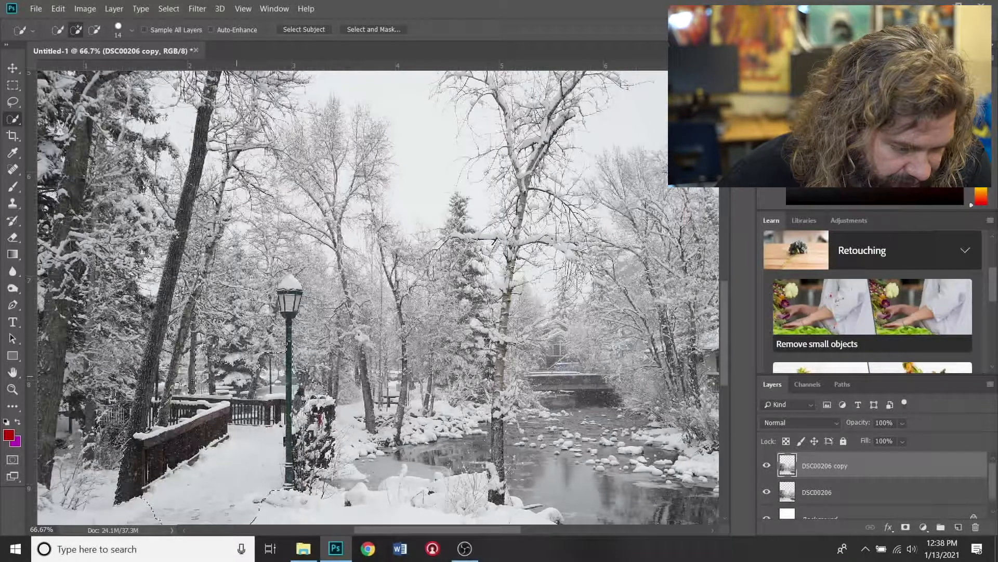
pyautogui.moveTo(186, 391)
pyautogui.mouseDown()
pyautogui.moveTo(172, 463)
pyautogui.moveTo(213, 497)
pyautogui.mouseUp()
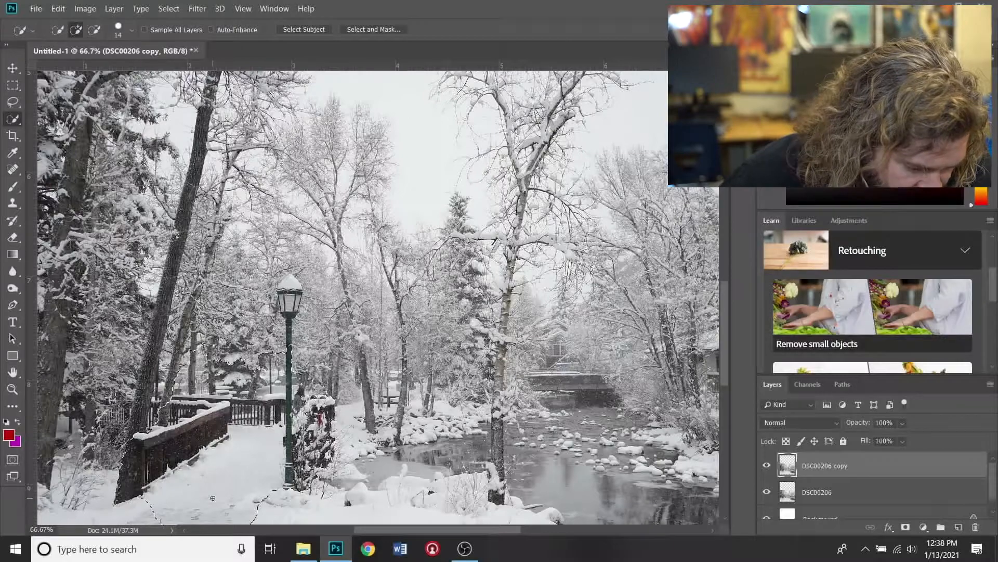
# Step: Extend the selection over the foreground snow and along the riverbank to the tree trunk beside the water
pyautogui.scroll(-4, 210, 486)
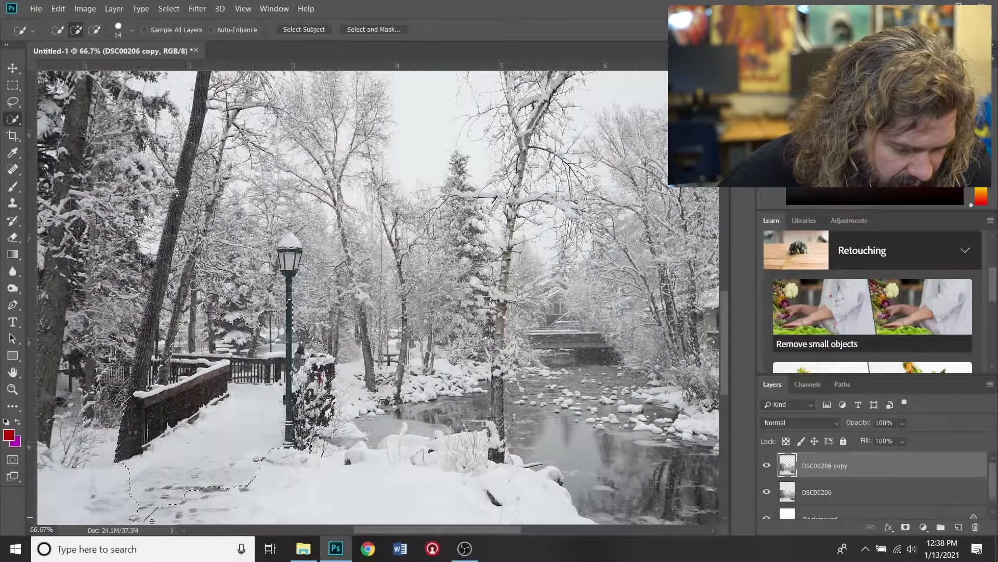
pyautogui.moveTo(152, 521)
pyautogui.mouseDown()
pyautogui.moveTo(258, 476)
pyautogui.moveTo(258, 462)
pyautogui.moveTo(284, 451)
pyautogui.moveTo(331, 456)
pyautogui.mouseUp()
pyautogui.moveTo(399, 457)
pyautogui.mouseDown()
pyautogui.moveTo(466, 473)
pyautogui.moveTo(536, 416)
pyautogui.moveTo(495, 409)
pyautogui.mouseUp()
# Step: Subtract the background trees and the river water behind the snowy bank from the selection
pyautogui.scroll(-1, 463, 471)
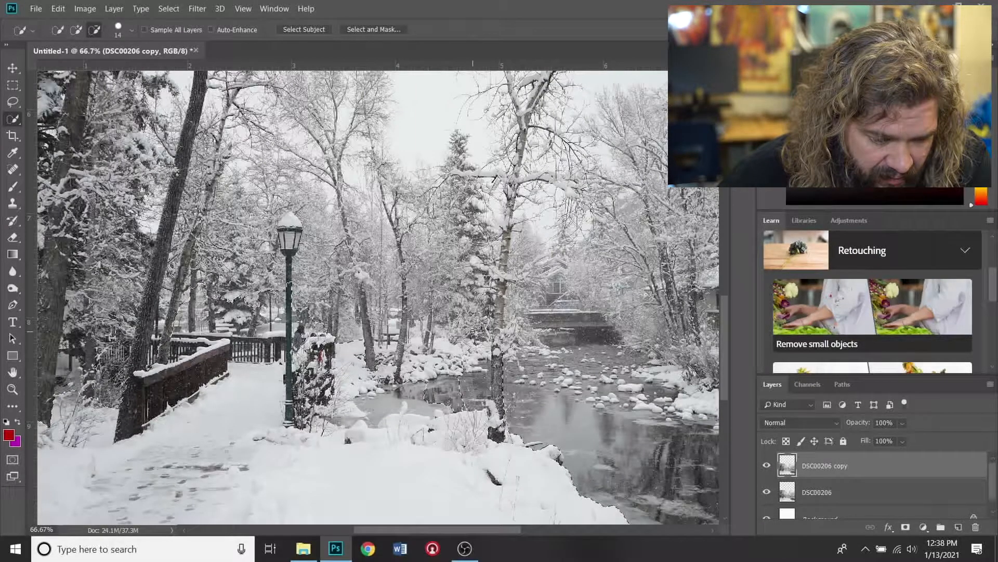
pyautogui.moveTo(475, 327); pyautogui.dragTo(485, 319)
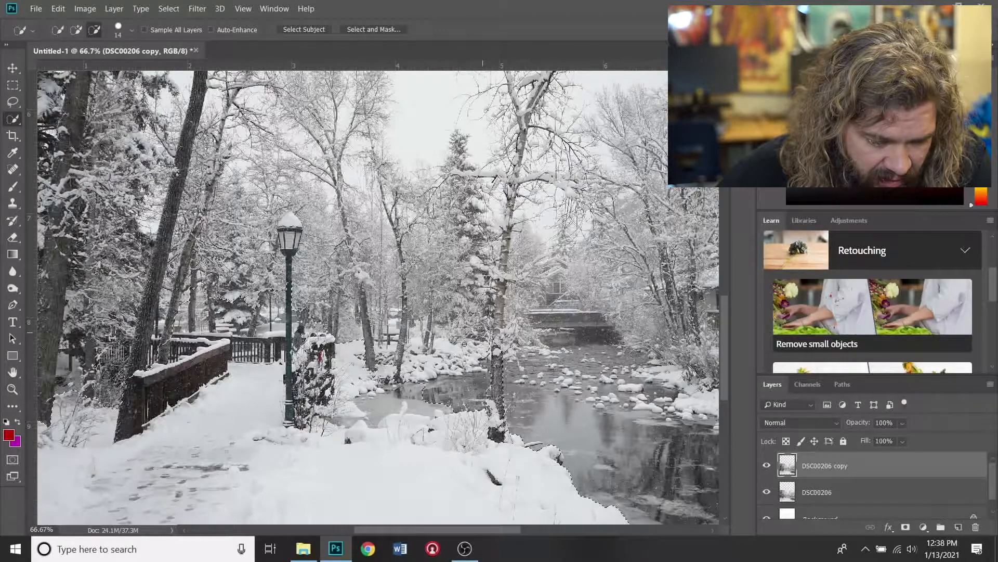
pyautogui.moveTo(448, 368)
pyautogui.mouseDown()
pyautogui.moveTo(424, 405)
pyautogui.moveTo(418, 386)
pyautogui.moveTo(369, 404)
pyautogui.moveTo(366, 369)
pyautogui.mouseUp()
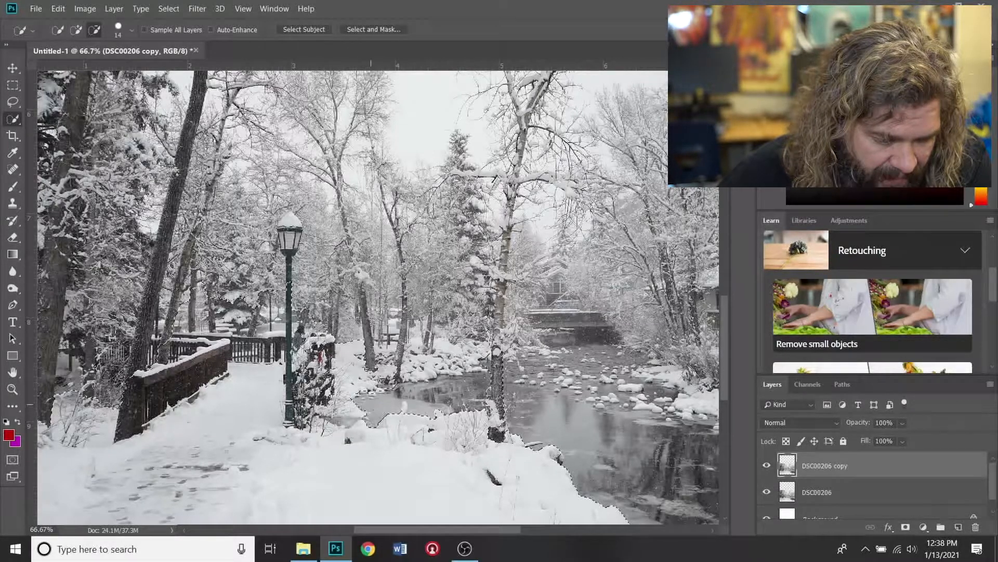
# Step: Try to add the leaning tree trunk beside the bridge to the selection with the Magic Wand Tool
pyautogui.rightClick(14, 119)
pyautogui.click(63, 135)
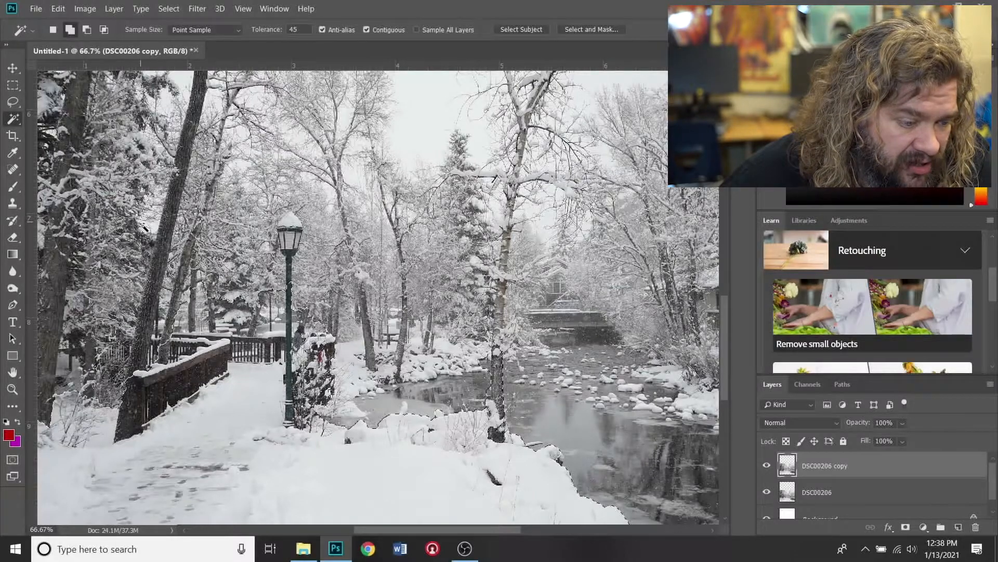
pyautogui.click(159, 271)
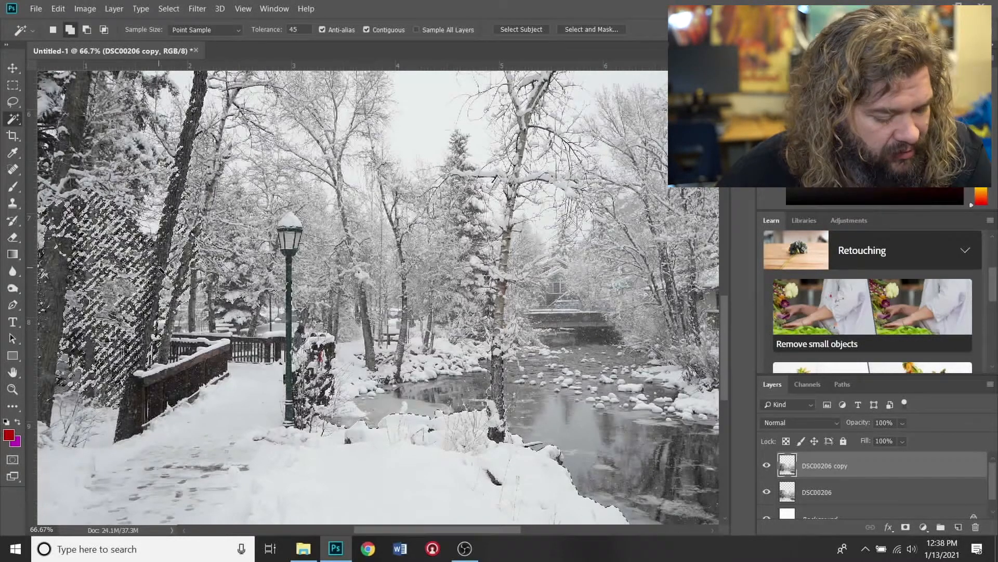
pyautogui.hotkey('ctrl', 'z')
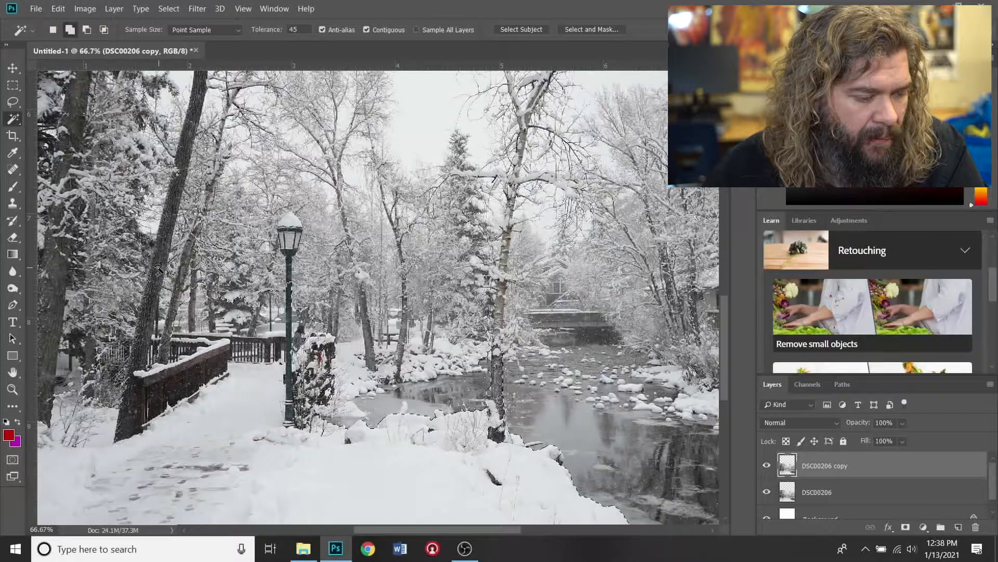
pyautogui.rightClick(13, 119)
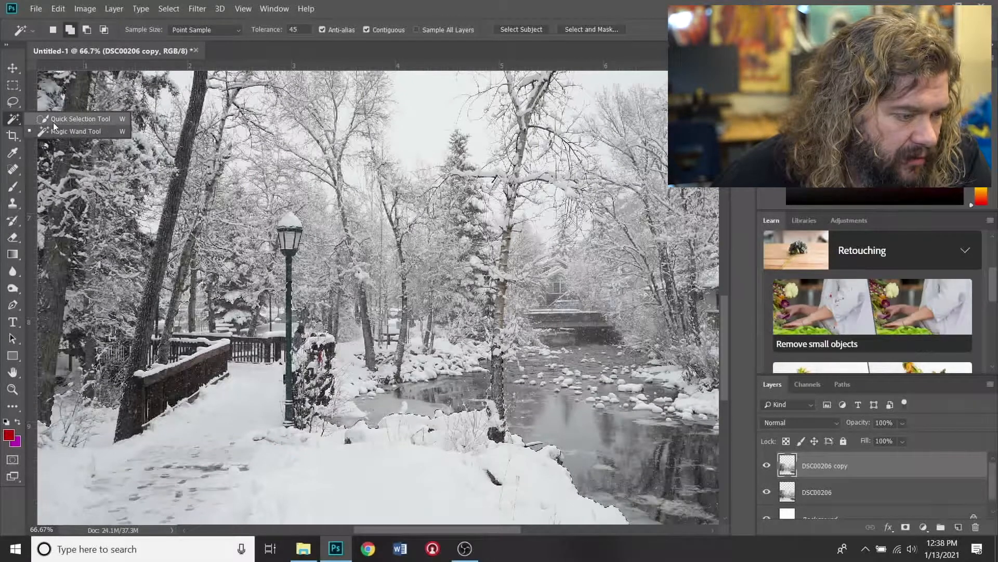
pyautogui.click(63, 124)
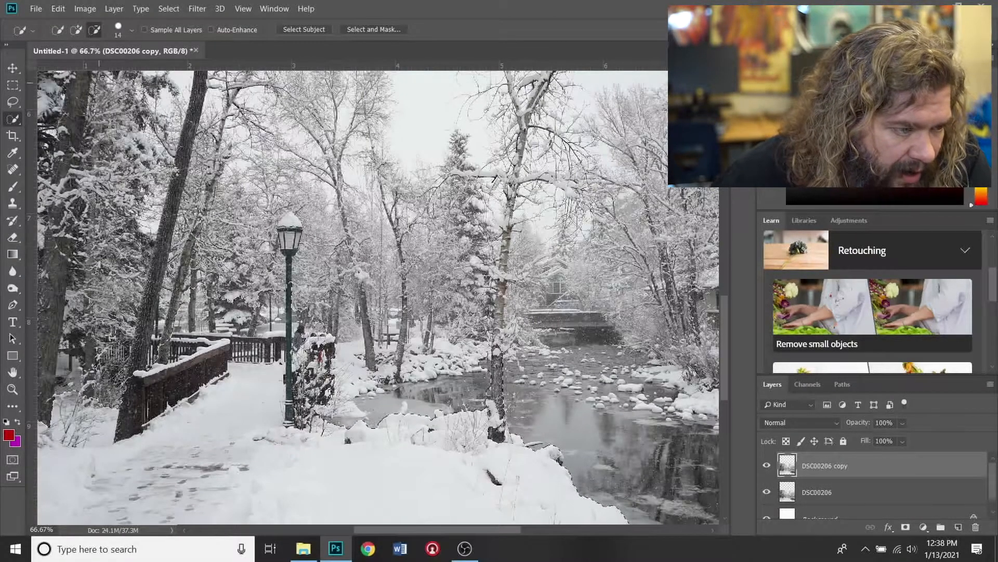
# Step: Add the leaning tree trunk beside the bridge and the upper part of the lamppost to the quick selection
pyautogui.click(75, 30)
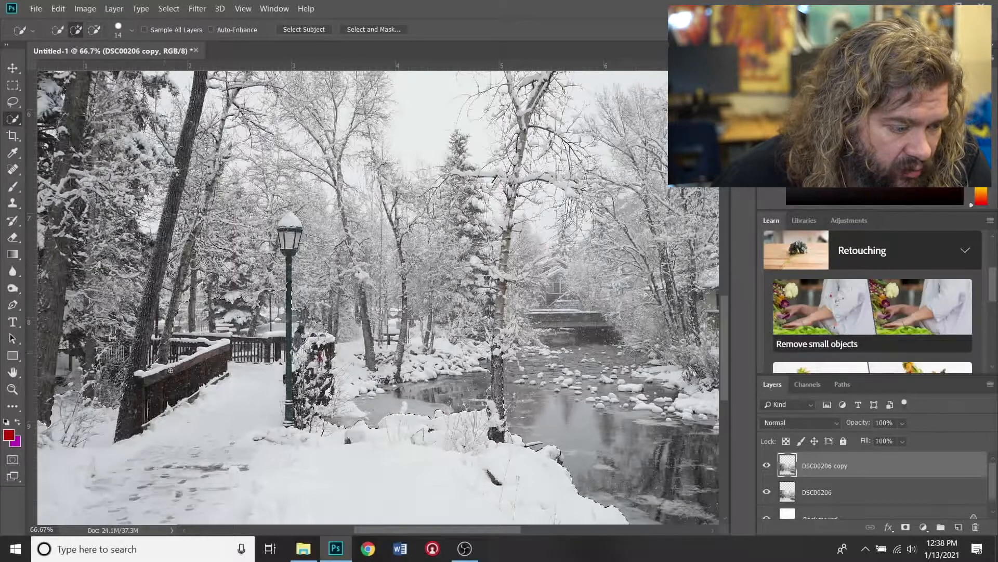
pyautogui.moveTo(136, 372)
pyautogui.mouseDown()
pyautogui.moveTo(139, 311)
pyautogui.moveTo(178, 177)
pyautogui.mouseUp()
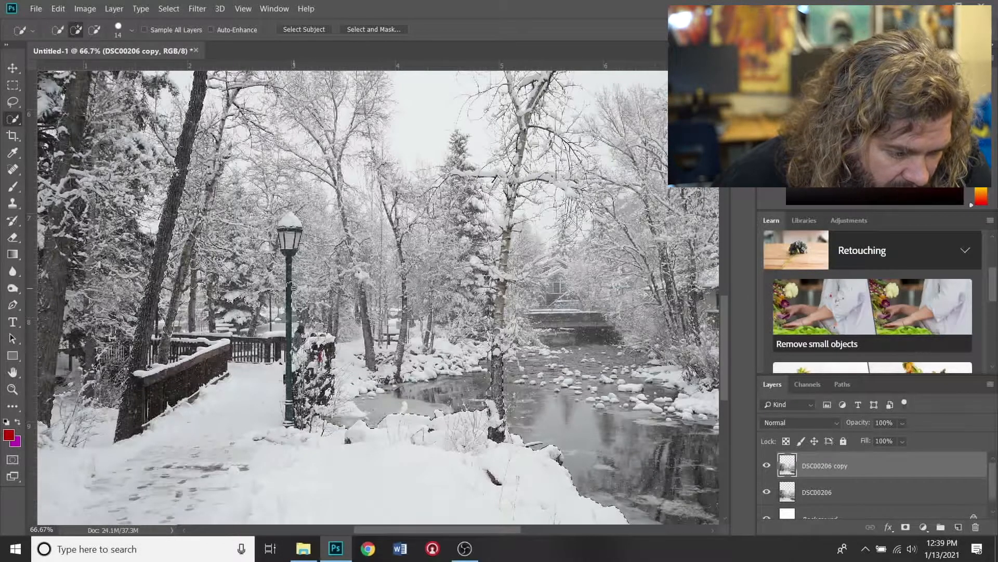
pyautogui.moveTo(288, 285); pyautogui.dragTo(284, 255)
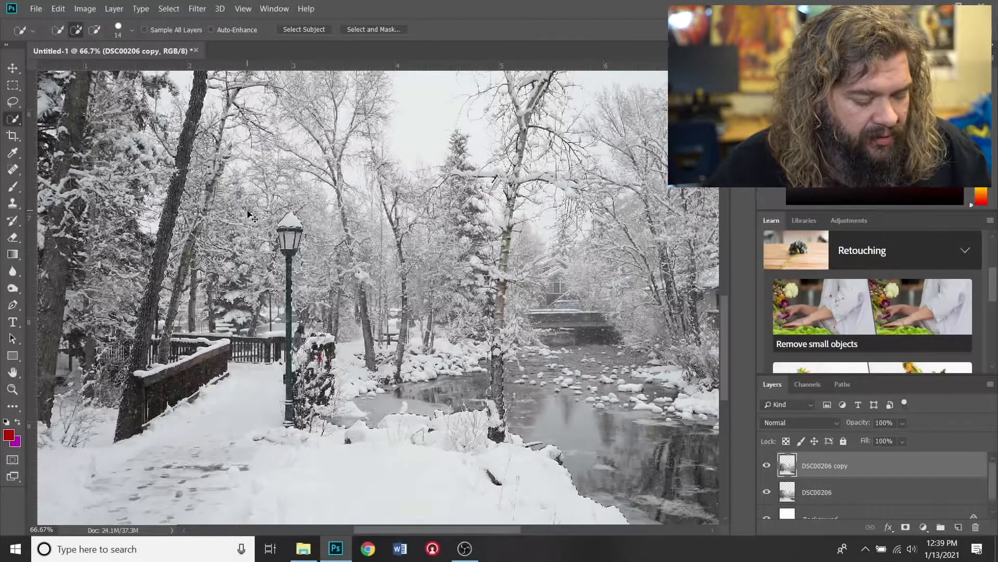
# Step: Copy the selected foreground to its own layer and hide the photo layers beneath it
pyautogui.hotkey('ctrl', 'j')
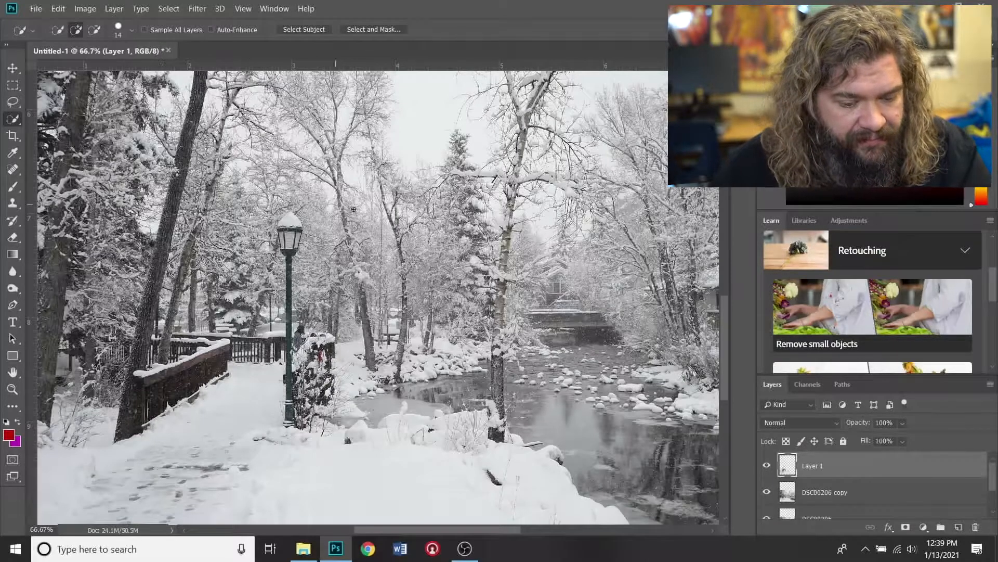
pyautogui.click(766, 494)
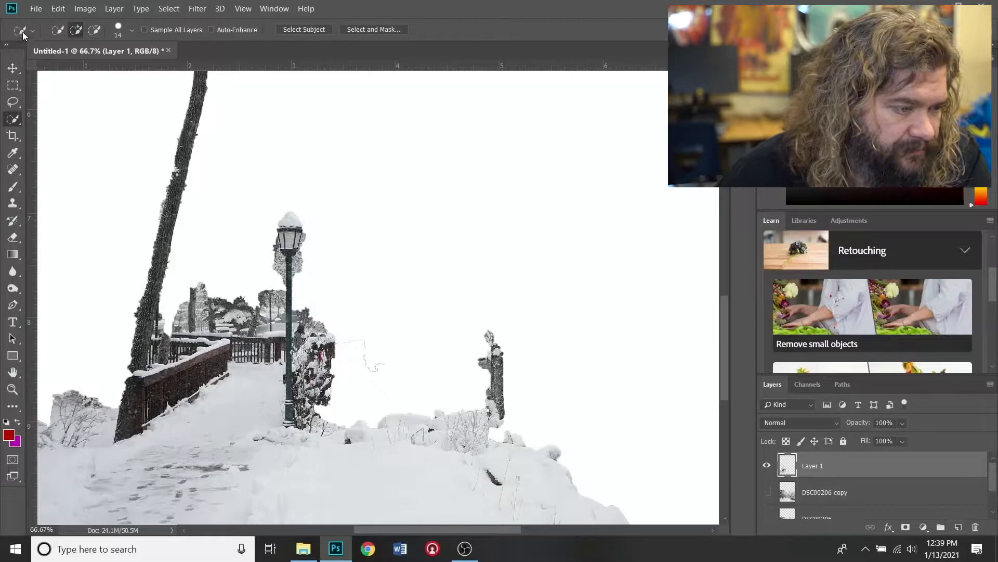
# Step: Move the foreground cutout about 1.4 inches to the right and slightly upward on the canvas
pyautogui.click(14, 68)
pyautogui.moveTo(281, 460); pyautogui.dragTo(427, 444)
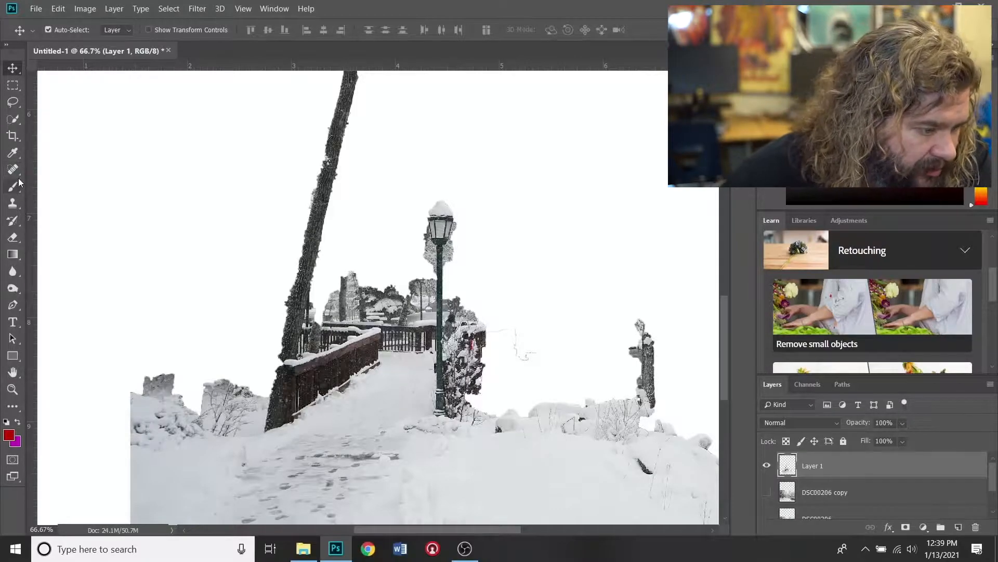
# Step: Fade the snowy bushes at the cutout's left edge using a Soft Round eraser of 183 px at 26% opacity
pyautogui.click(13, 236)
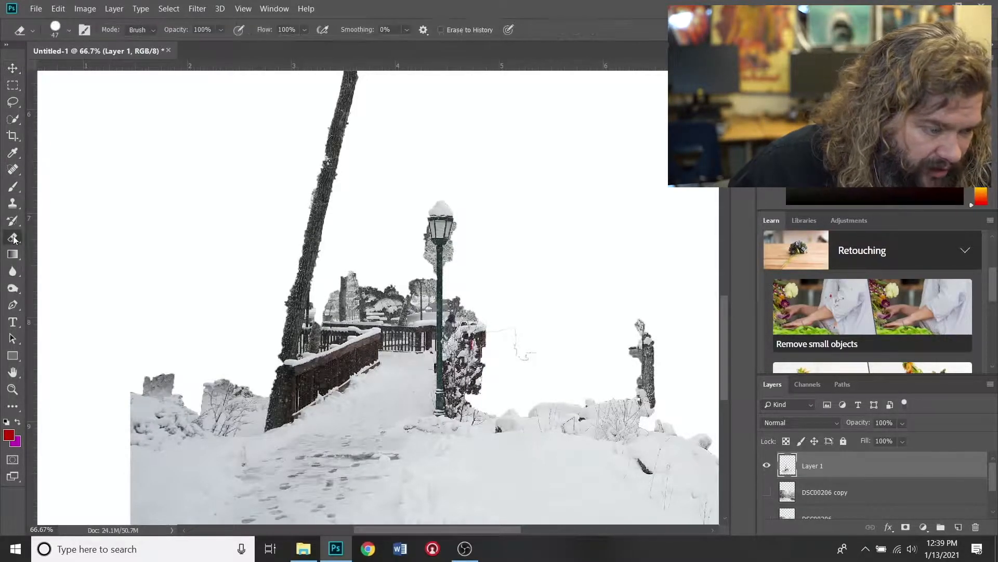
pyautogui.rightClick(148, 349)
pyautogui.click(232, 441)
pyautogui.moveTo(238, 357); pyautogui.dragTo(265, 357)
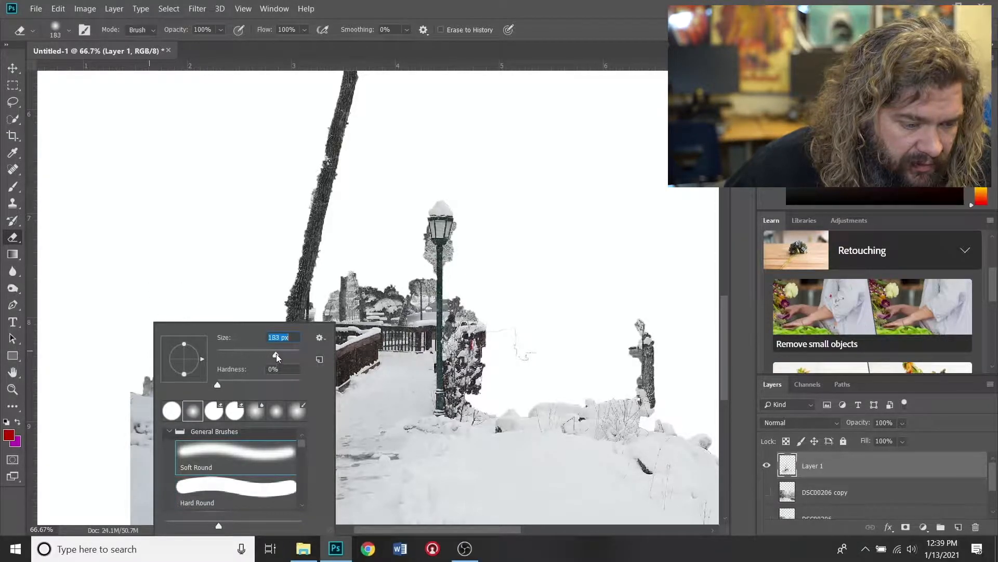
pyautogui.click(220, 31)
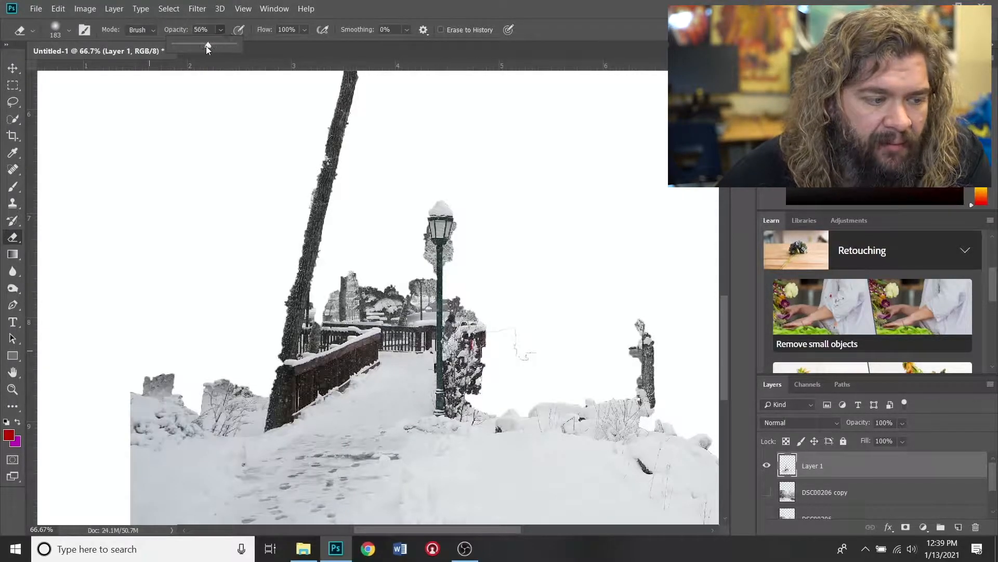
pyautogui.moveTo(245, 373)
pyautogui.mouseDown()
pyautogui.moveTo(114, 455)
pyautogui.moveTo(1, 502)
pyautogui.moveTo(213, 379)
pyautogui.moveTo(147, 393)
pyautogui.moveTo(161, 381)
pyautogui.moveTo(105, 437)
pyautogui.moveTo(170, 380)
pyautogui.moveTo(88, 446)
pyautogui.moveTo(119, 415)
pyautogui.mouseUp()
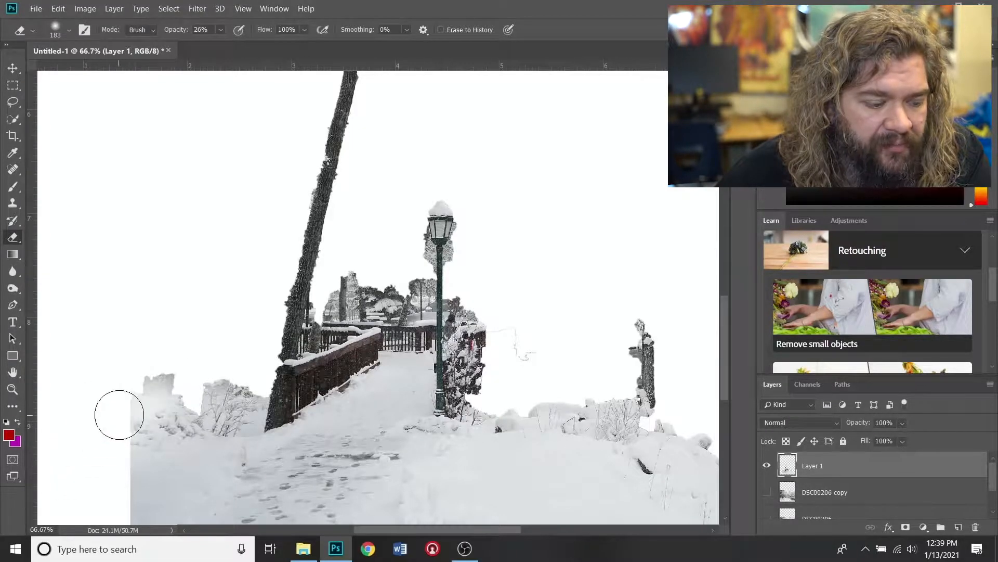
# Step: Erase the isolated tree stump on the right side of the cutout at 100% eraser opacity
pyautogui.click(220, 30)
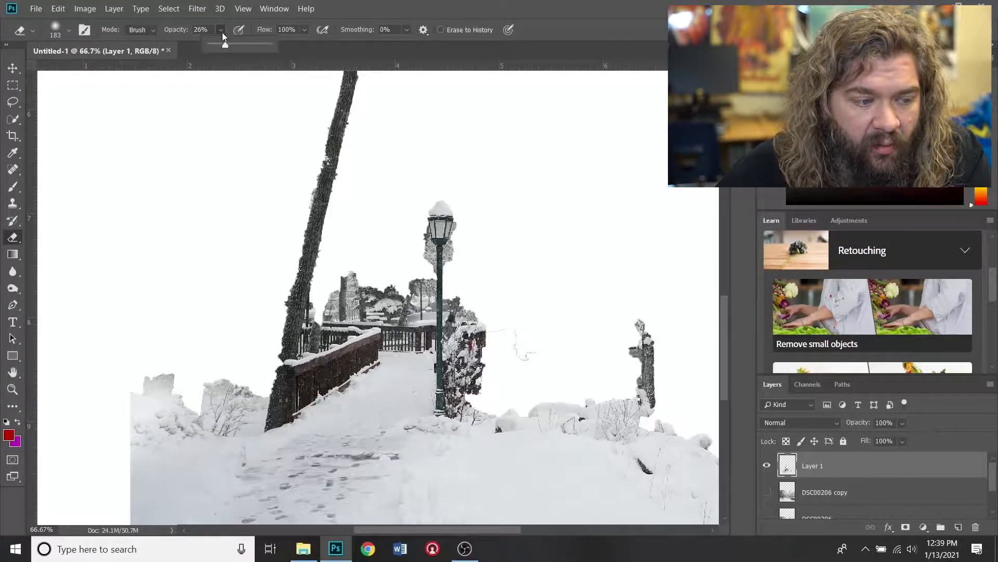
pyautogui.click(273, 46)
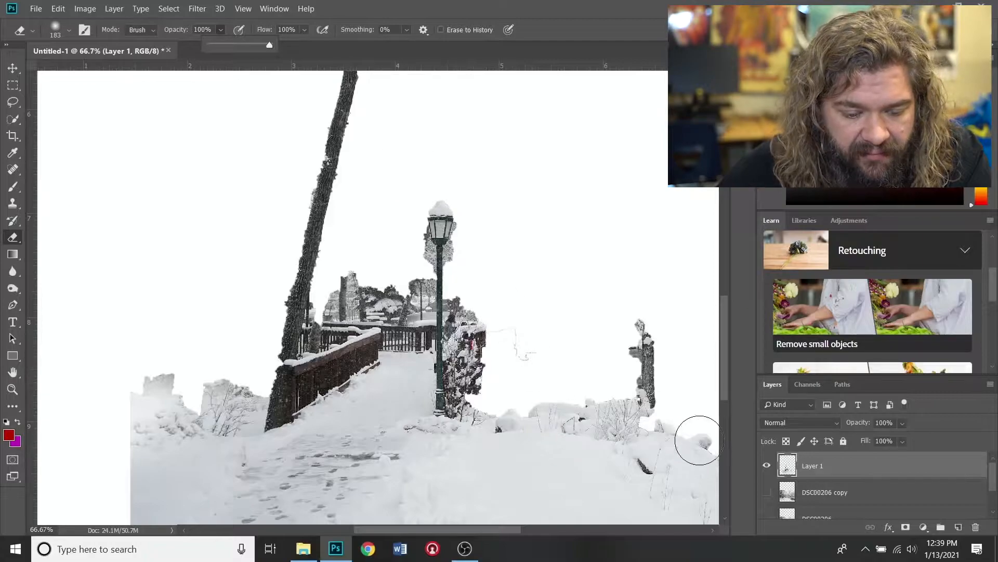
pyautogui.moveTo(657, 361)
pyautogui.mouseDown()
pyautogui.moveTo(640, 346)
pyautogui.moveTo(635, 322)
pyautogui.moveTo(650, 375)
pyautogui.mouseUp()
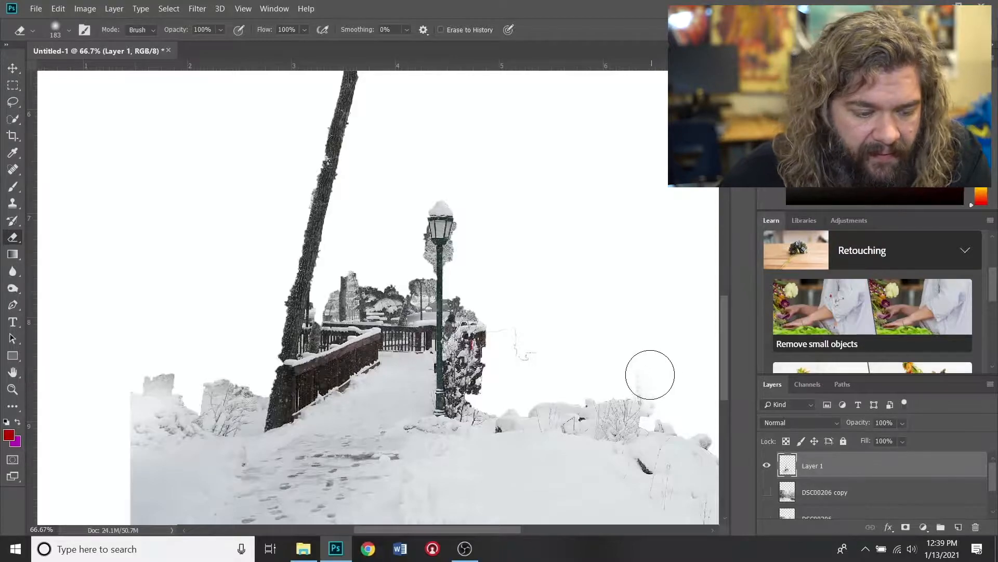
# Step: Fade the left-edge bushes further and the background trees behind the bridge with the eraser at 34% opacity
pyautogui.click(218, 30)
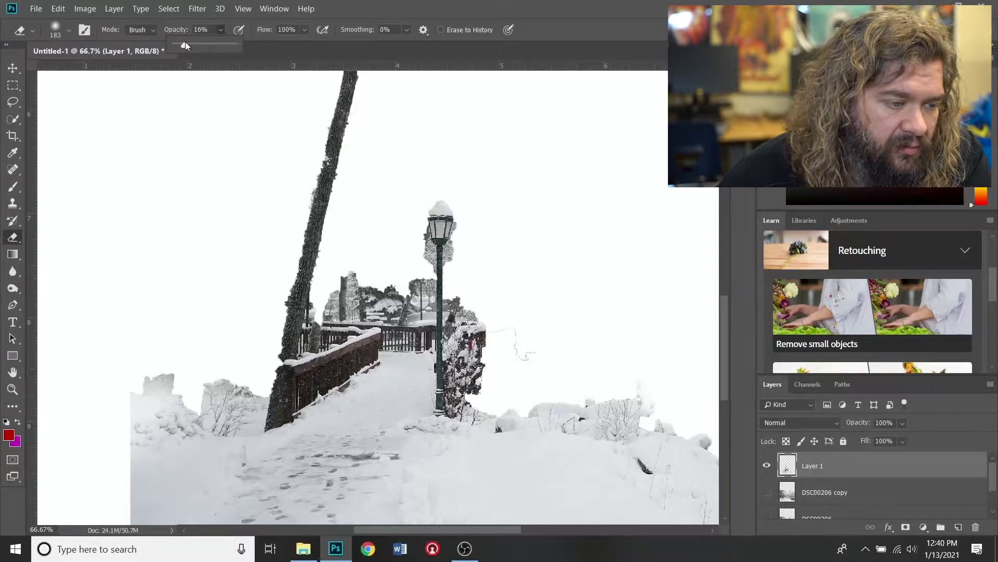
pyautogui.moveTo(193, 48); pyautogui.dragTo(196, 49)
pyautogui.click(84, 432)
pyautogui.moveTo(84, 432)
pyautogui.mouseDown()
pyautogui.moveTo(150, 391)
pyautogui.moveTo(145, 378)
pyautogui.moveTo(131, 383)
pyautogui.moveTo(169, 341)
pyautogui.mouseUp()
pyautogui.moveTo(205, 371)
pyautogui.mouseDown()
pyautogui.moveTo(241, 376)
pyautogui.moveTo(112, 411)
pyautogui.mouseUp()
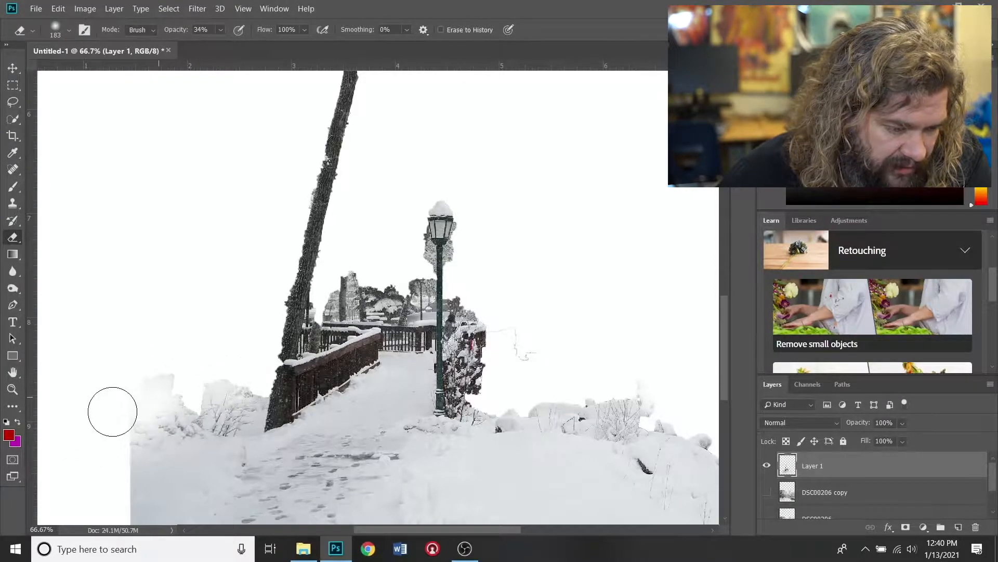
pyautogui.moveTo(403, 272)
pyautogui.mouseDown()
pyautogui.moveTo(357, 286)
pyautogui.moveTo(376, 272)
pyautogui.mouseUp()
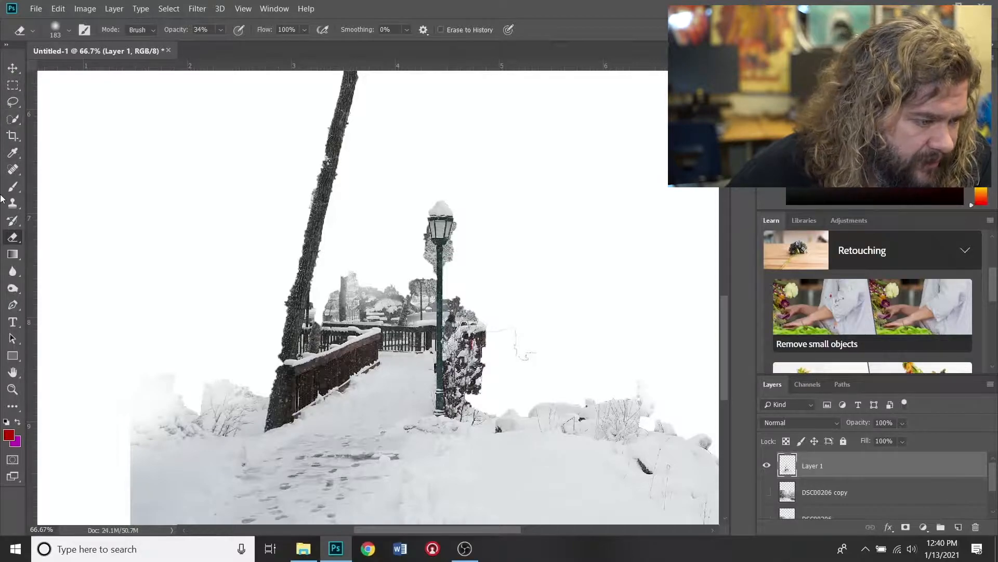
# Step: Erase the background trees between the bridge and the lamppost with a Hard Round eraser of 80 px at 100% opacity
pyautogui.click(13, 390)
pyautogui.click(408, 335)
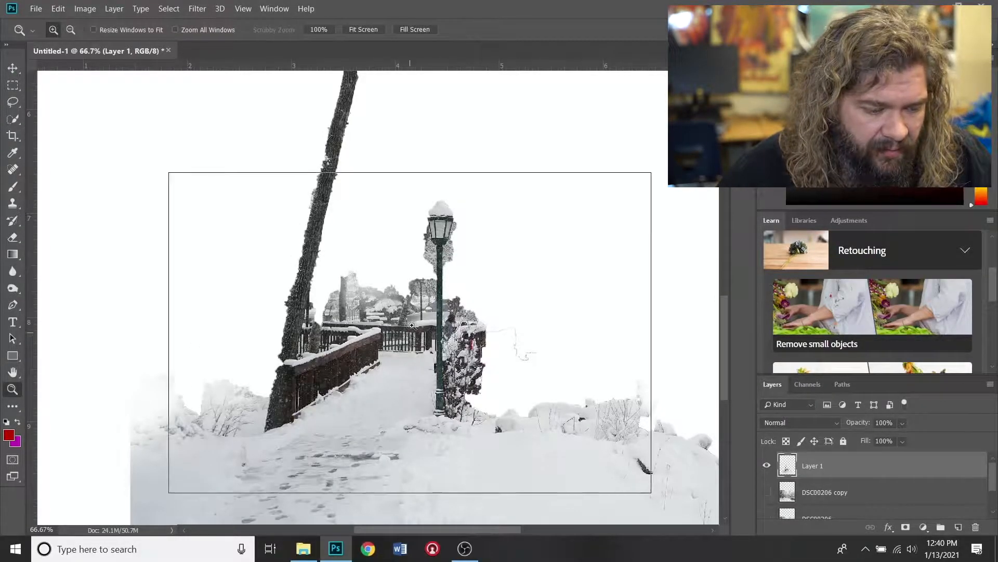
pyautogui.click(416, 314)
pyautogui.click(405, 302)
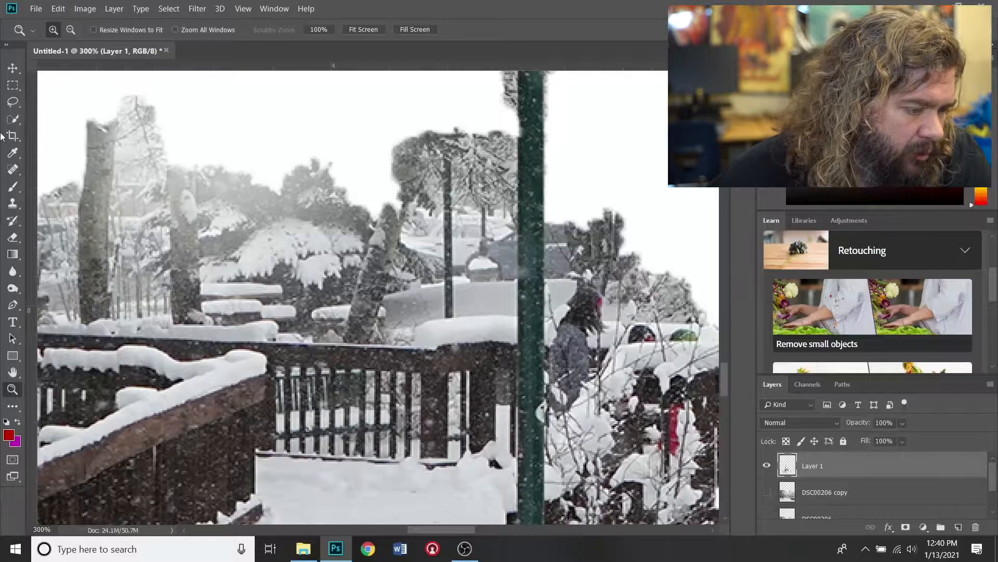
pyautogui.click(15, 239)
pyautogui.rightClick(283, 286)
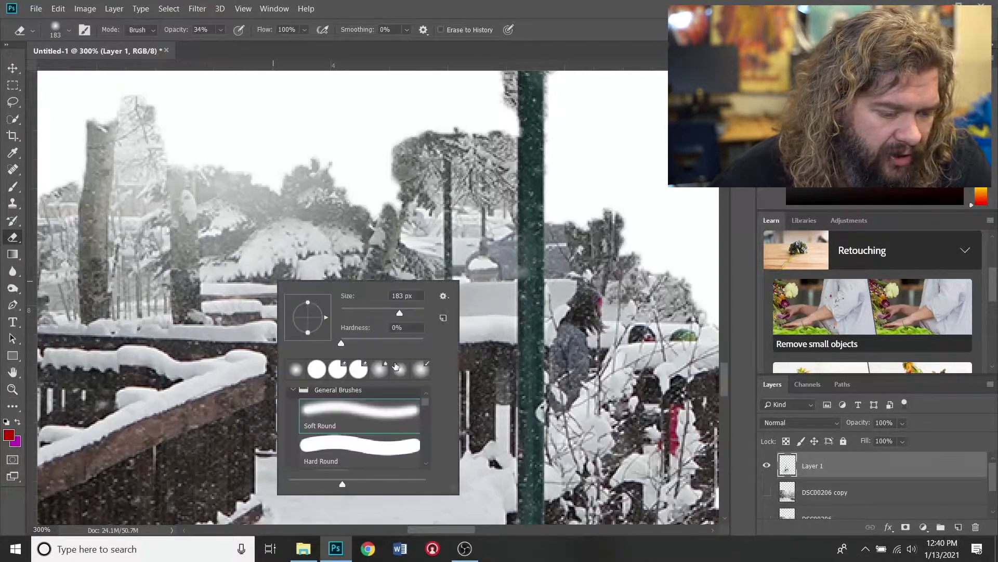
pyautogui.click(378, 453)
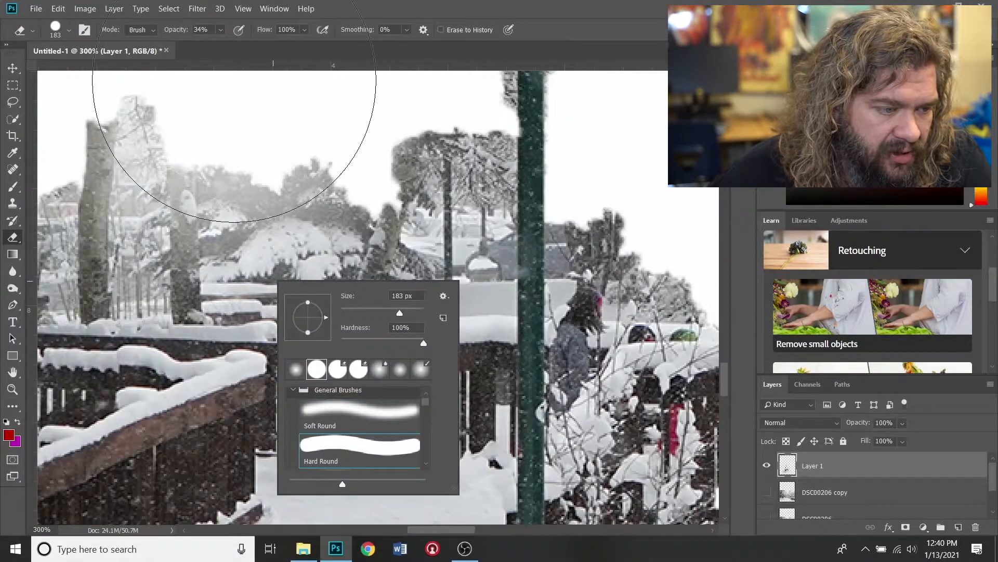
pyautogui.moveTo(395, 312); pyautogui.dragTo(373, 313)
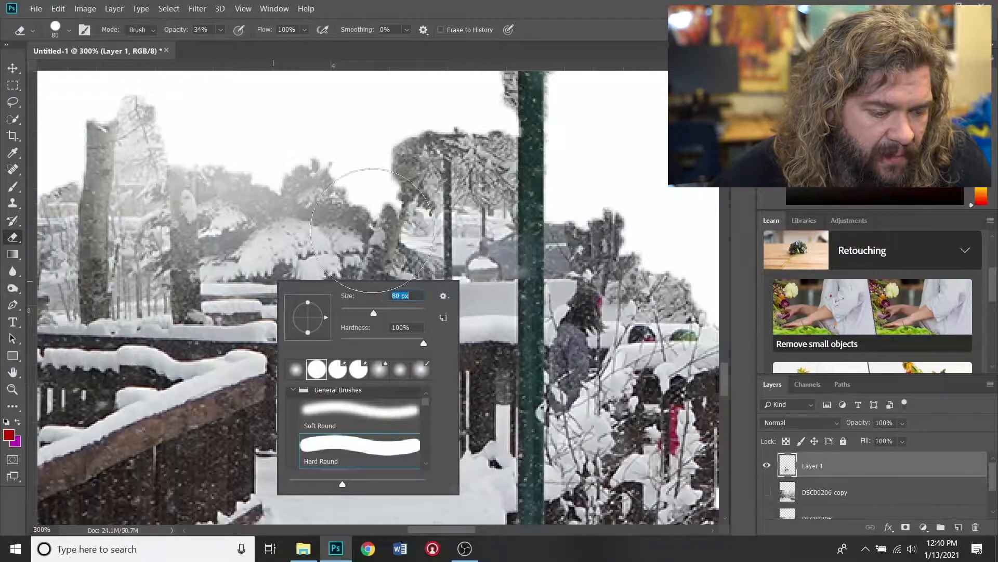
pyautogui.click(220, 29)
pyautogui.moveTo(222, 44); pyautogui.dragTo(314, 48)
pyautogui.moveTo(396, 255)
pyautogui.mouseDown()
pyautogui.moveTo(444, 166)
pyautogui.moveTo(404, 242)
pyautogui.moveTo(344, 190)
pyautogui.moveTo(326, 213)
pyautogui.moveTo(363, 291)
pyautogui.moveTo(406, 313)
pyautogui.moveTo(412, 289)
pyautogui.moveTo(430, 287)
pyautogui.moveTo(433, 307)
pyautogui.moveTo(453, 227)
pyautogui.moveTo(454, 142)
pyautogui.moveTo(461, 365)
pyautogui.mouseUp()
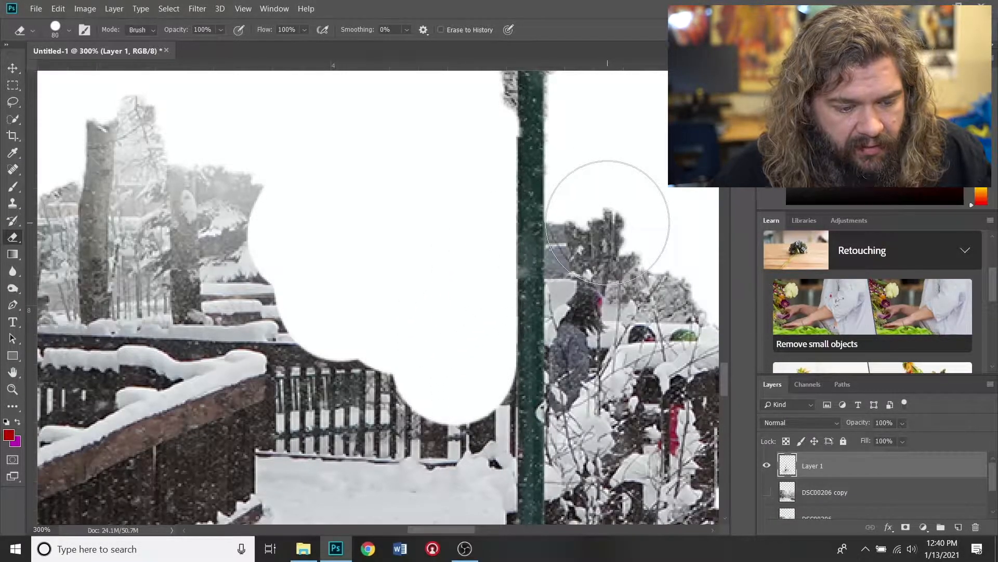
# Step: Erase the people and shrubs just right of the lamppost, plus more trees and fence on its left side
pyautogui.moveTo(607, 223); pyautogui.dragTo(601, 370)
pyautogui.moveTo(641, 292)
pyautogui.mouseDown()
pyautogui.moveTo(660, 330)
pyautogui.moveTo(598, 317)
pyautogui.mouseUp()
pyautogui.moveTo(232, 201); pyautogui.dragTo(276, 169)
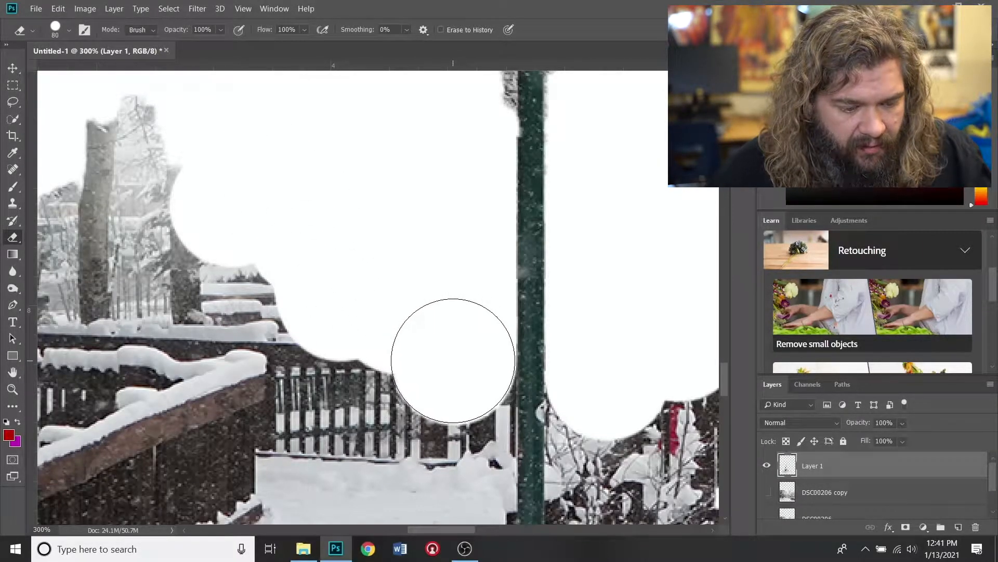
pyautogui.moveTo(455, 361); pyautogui.dragTo(447, 432)
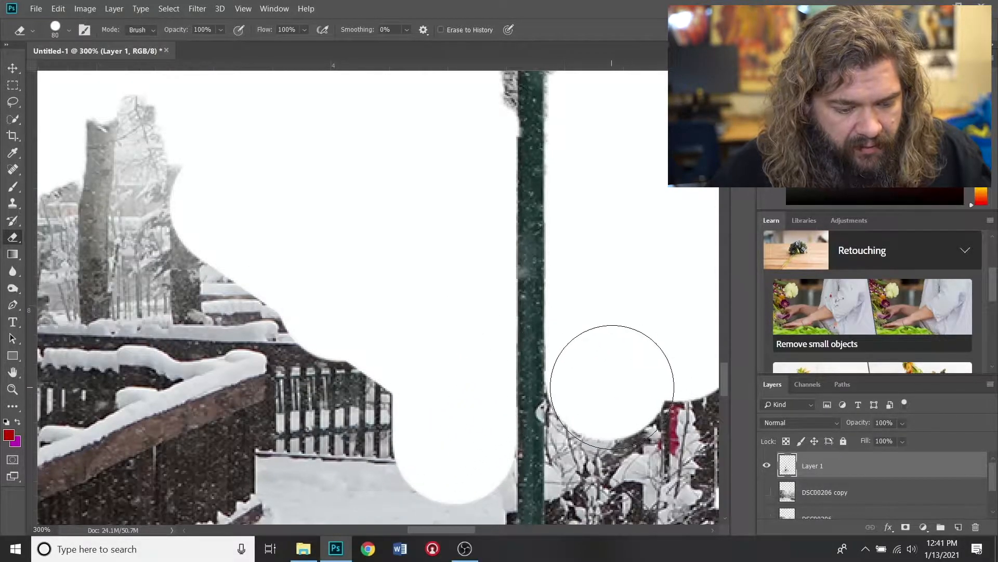
# Step: Undo the eraser stroke that cuts across the lamppost and erase the shrub downward along the post's right side
pyautogui.moveTo(606, 385); pyautogui.dragTo(602, 390)
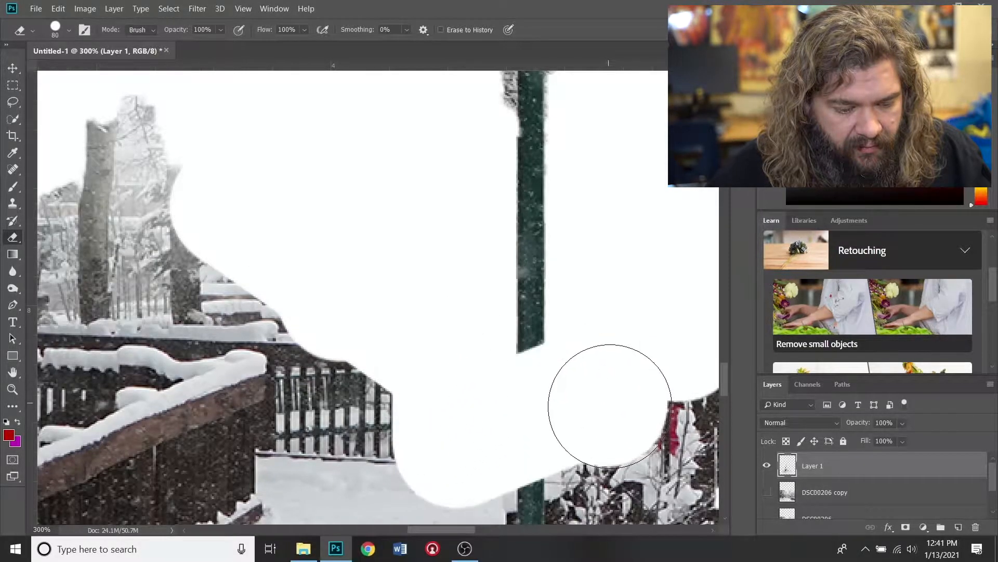
pyautogui.hotkey('ctrl', 'z')
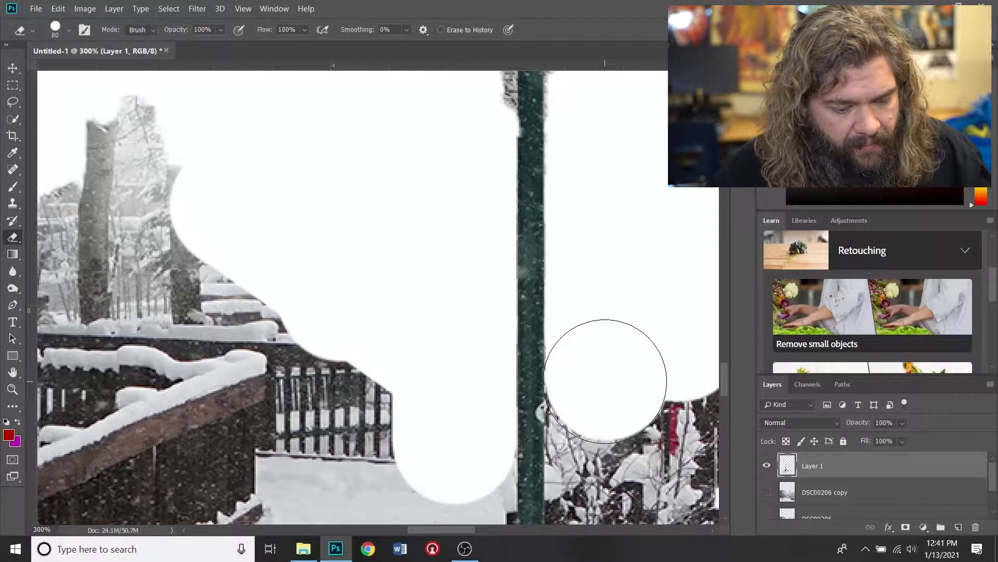
pyautogui.click(605, 381)
pyautogui.moveTo(605, 381); pyautogui.dragTo(605, 474)
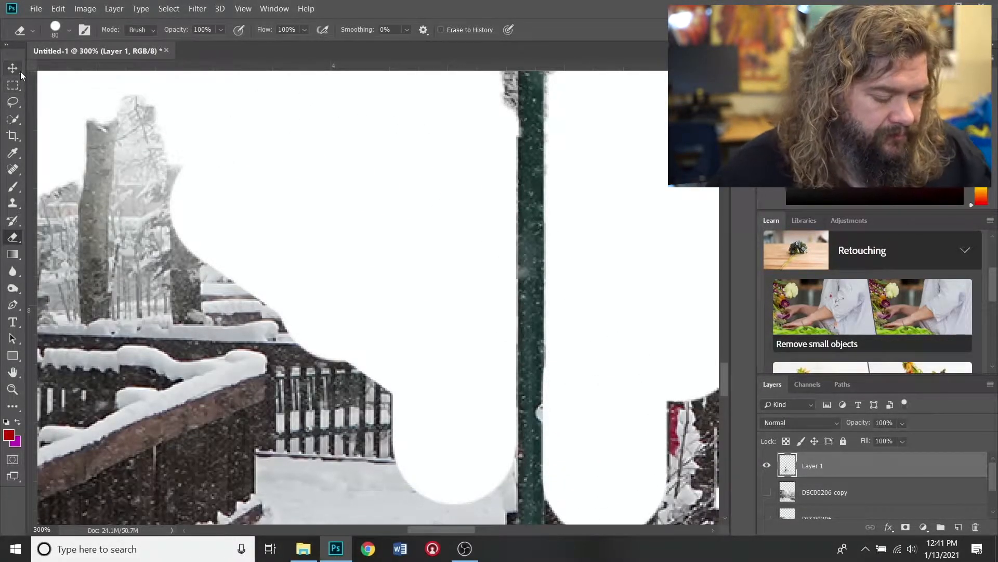
# Step: Show the DSC00206 copy layer and place the faun image 09d16660e69ac1332714f5f7a930a4e0 from the file browser into the document
pyautogui.hotkey('ctrl', '1')
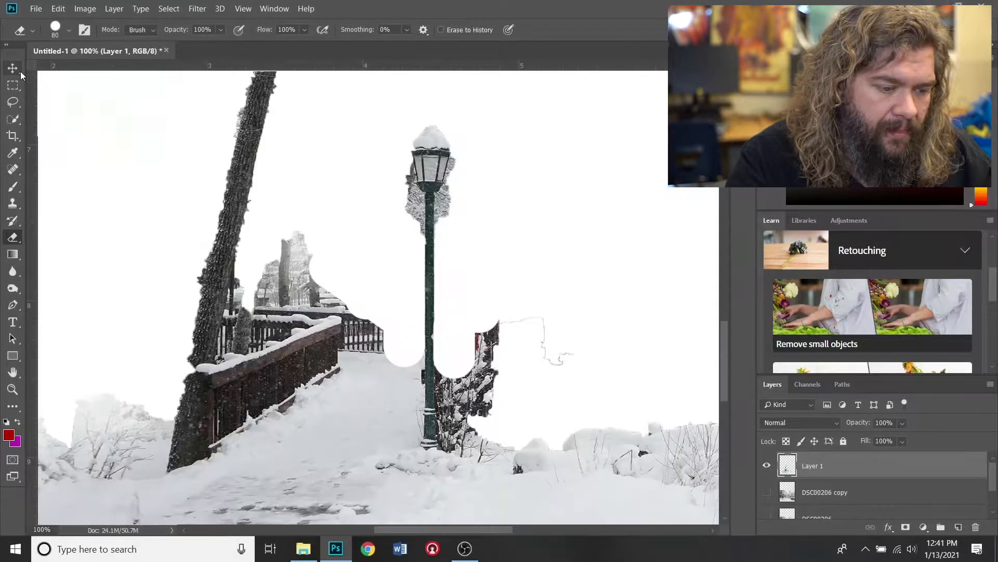
pyautogui.hotkey('ctrl', '-')
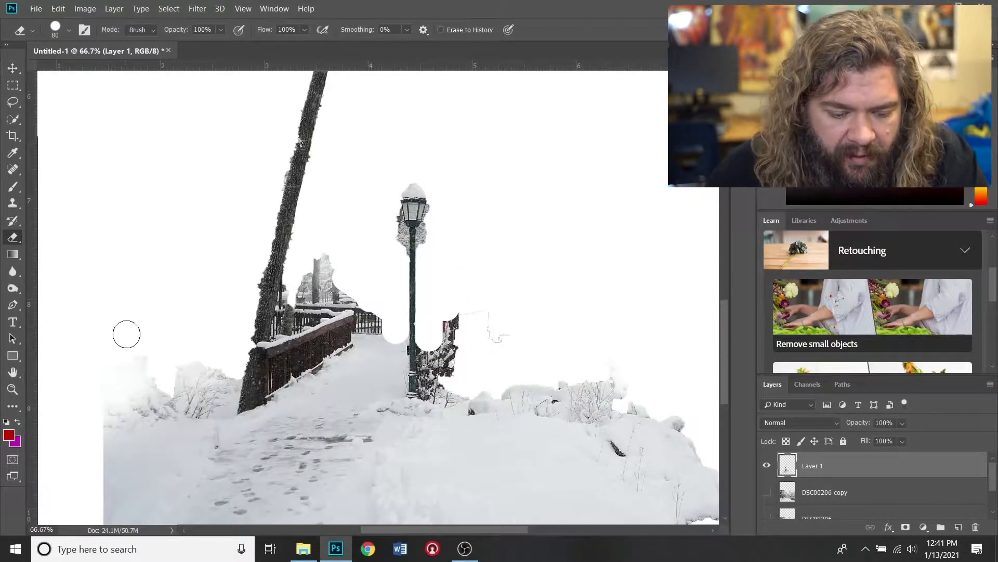
pyautogui.click(765, 491)
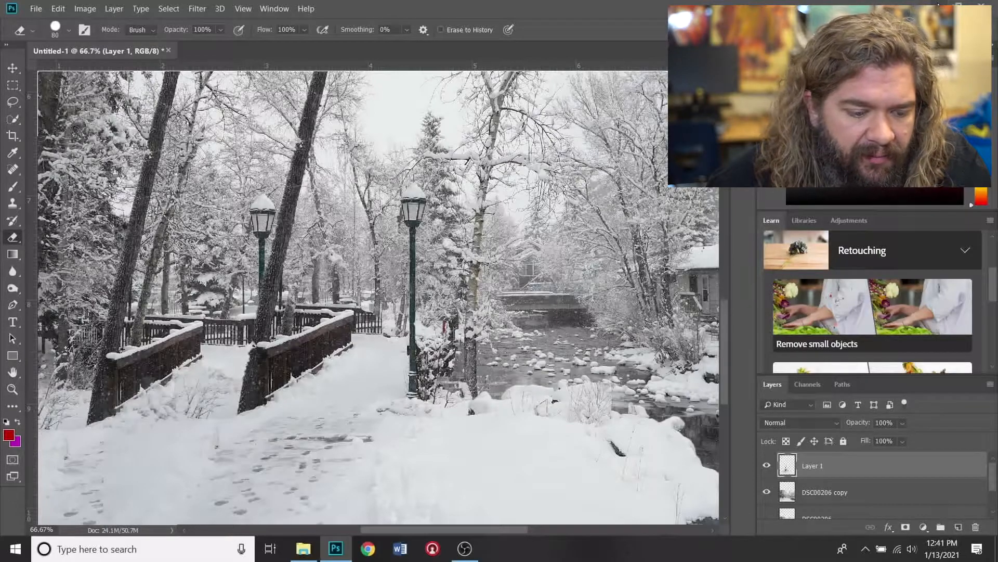
pyautogui.hotkey('alt', 'Tab')
pyautogui.click(335, 169)
pyautogui.moveTo(336, 168); pyautogui.dragTo(338, 406)
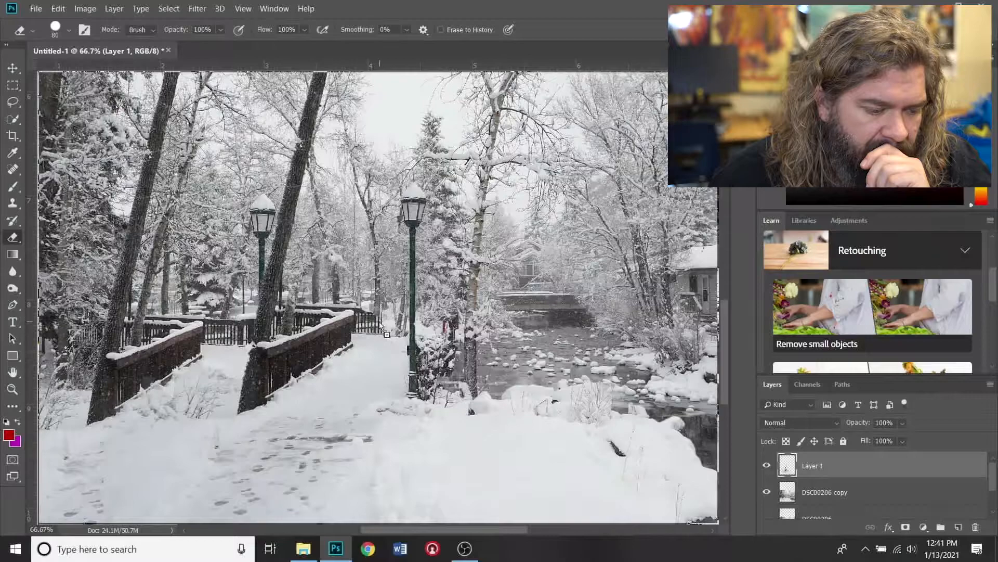
pyautogui.moveTo(380, 328); pyautogui.dragTo(380, 325)
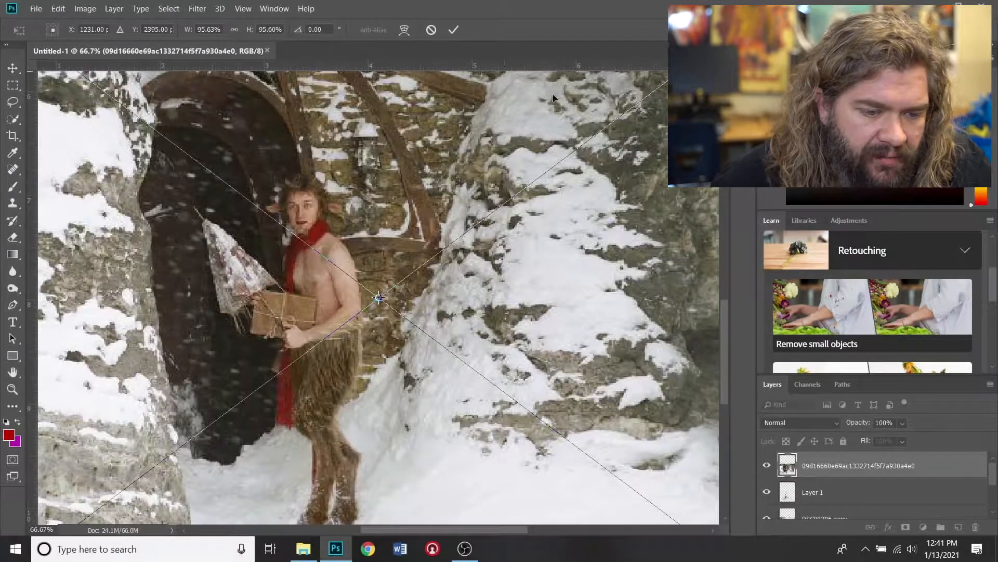
# Step: Move the placed faun image down and to the left, commit the placement, and rasterize its layer
pyautogui.moveTo(671, 175); pyautogui.dragTo(524, 314)
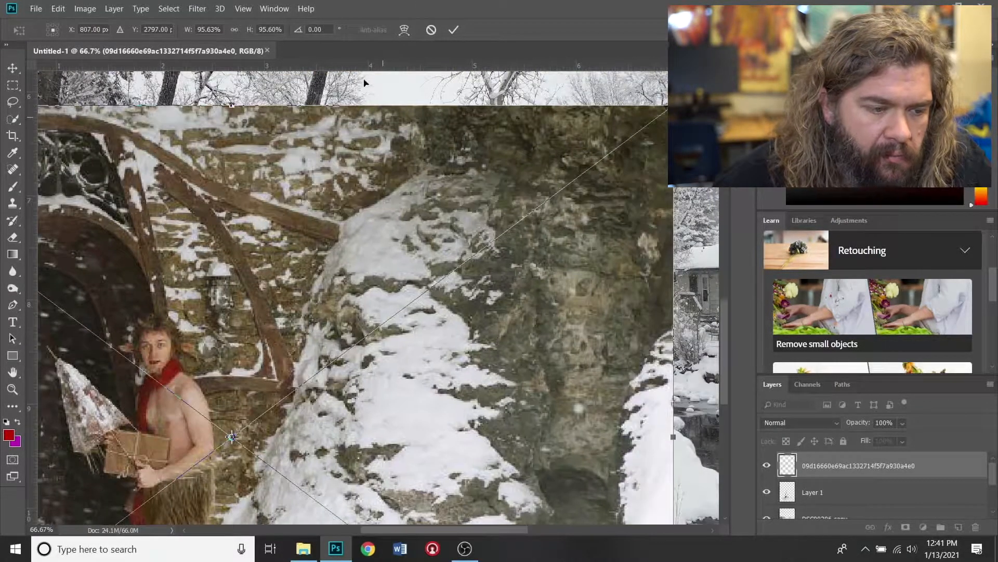
pyautogui.click(454, 29)
pyautogui.press('e')
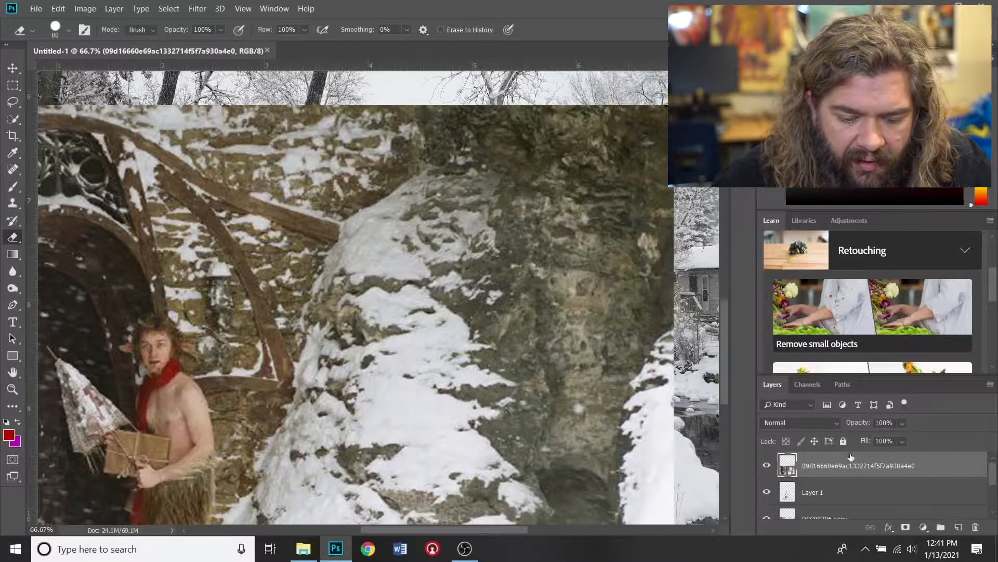
pyautogui.rightClick(853, 466)
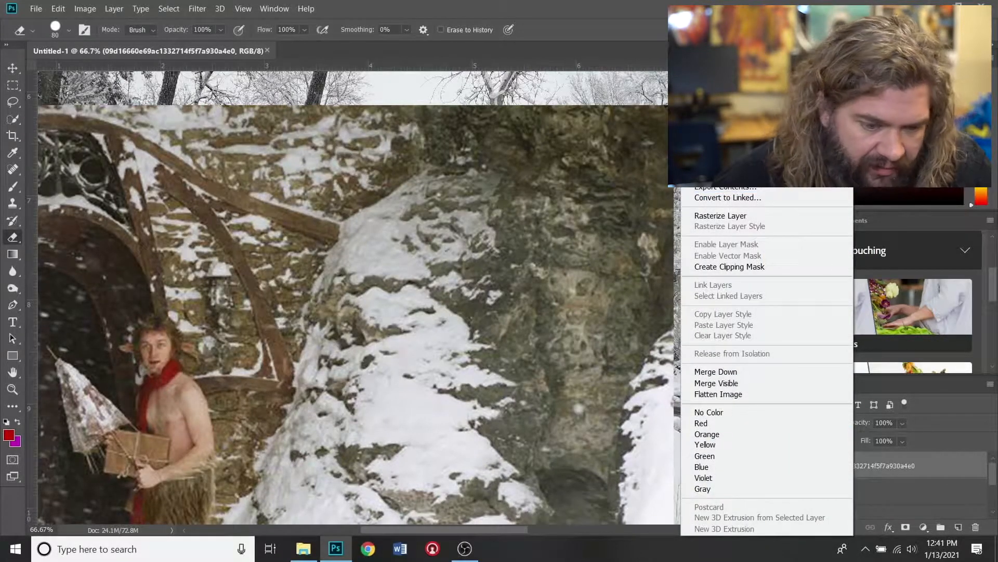
pyautogui.click(726, 216)
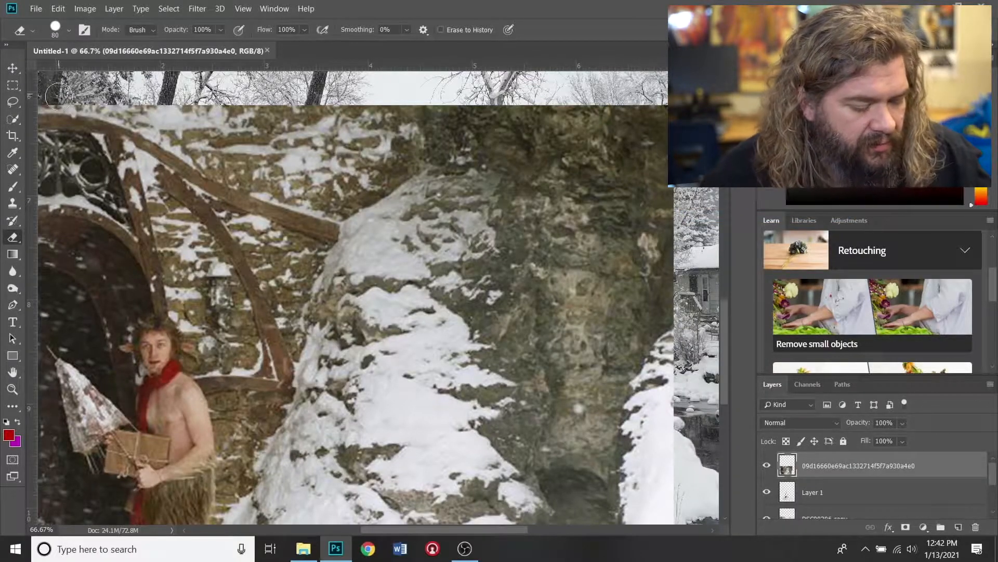
# Step: Scale the faun image to about 52% and position it over the snowy path to the right of the bridge
pyautogui.hotkey('ctrl', 't')
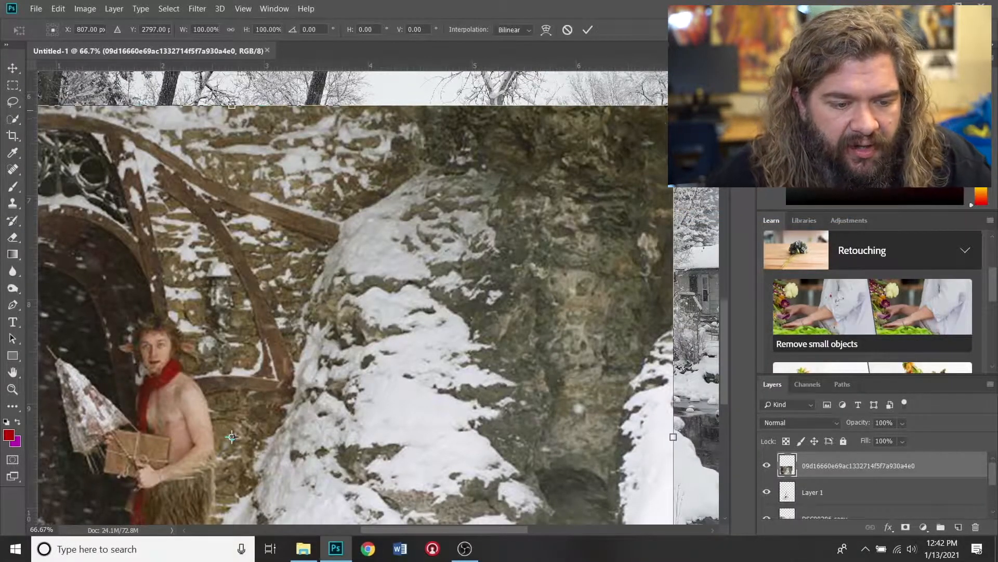
pyautogui.moveTo(674, 106); pyautogui.dragTo(285, 458)
pyautogui.moveTo(163, 470); pyautogui.dragTo(561, 119)
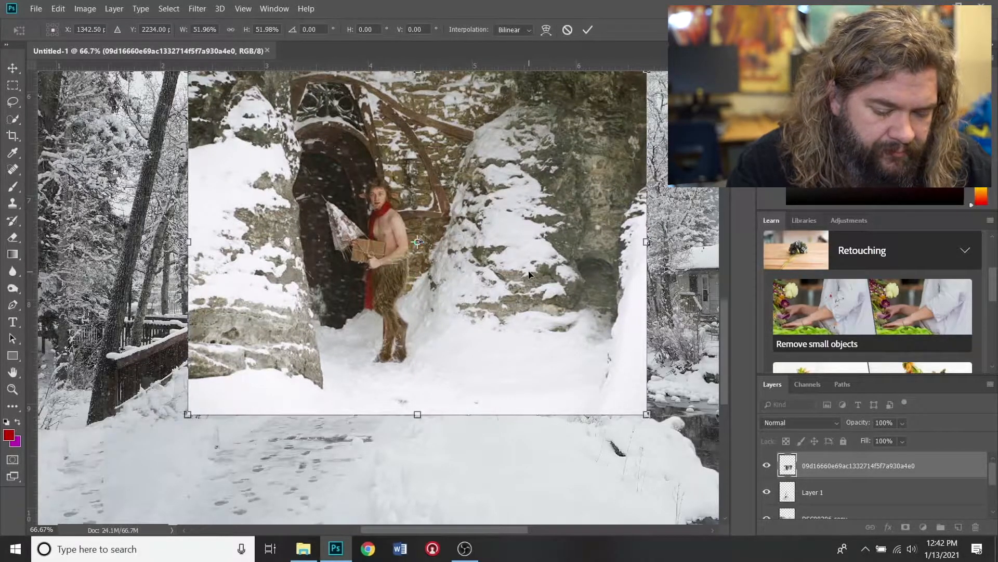
pyautogui.hotkey('ctrl', '-')
pyautogui.hotkey('ctrl', '-')
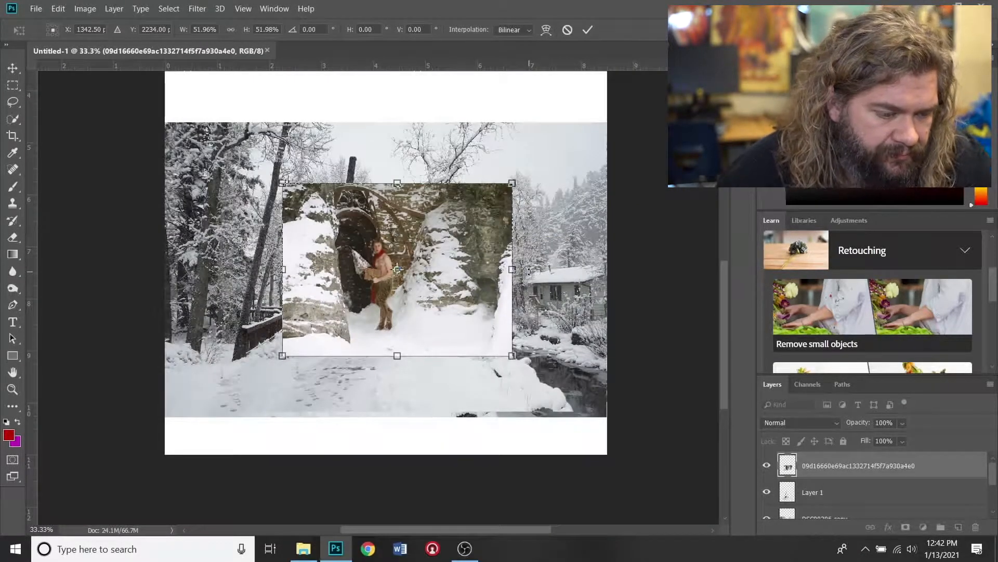
pyautogui.moveTo(426, 283); pyautogui.dragTo(446, 321)
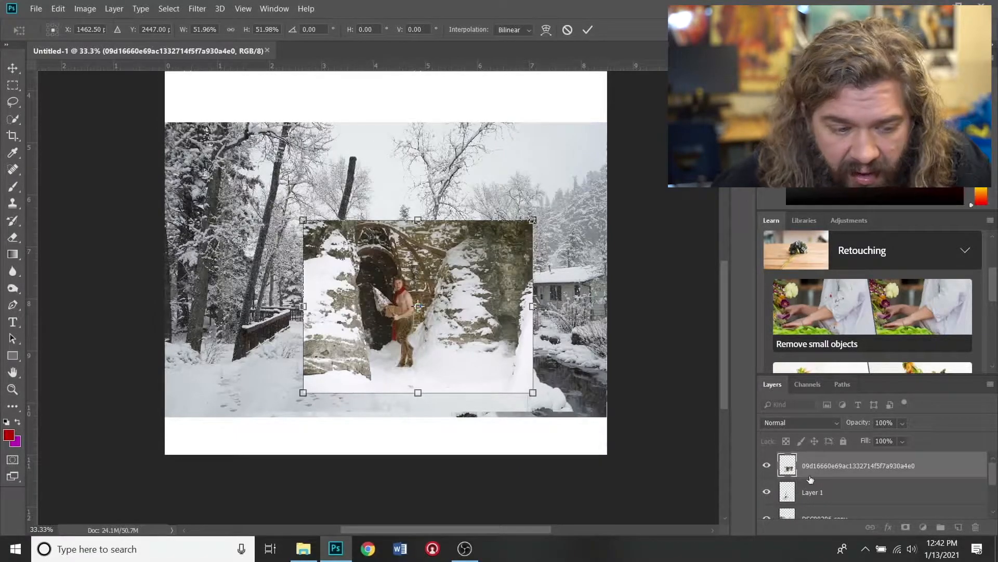
pyautogui.click(586, 30)
pyautogui.press('e')
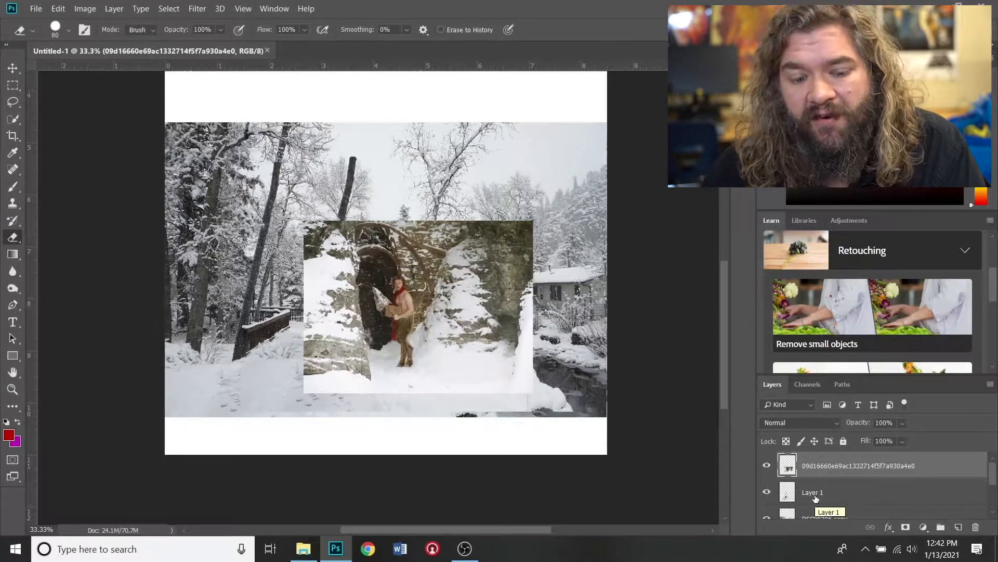
# Step: Place Layer 1 above the faun image layer and shift the faun image up and to the left behind the lamppost
pyautogui.moveTo(815, 499); pyautogui.dragTo(815, 461)
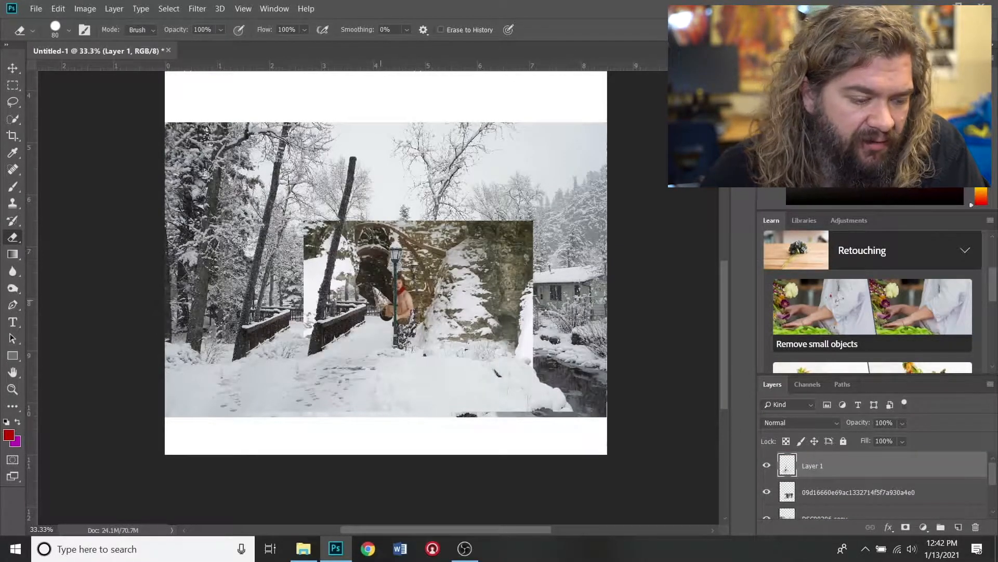
pyautogui.click(13, 68)
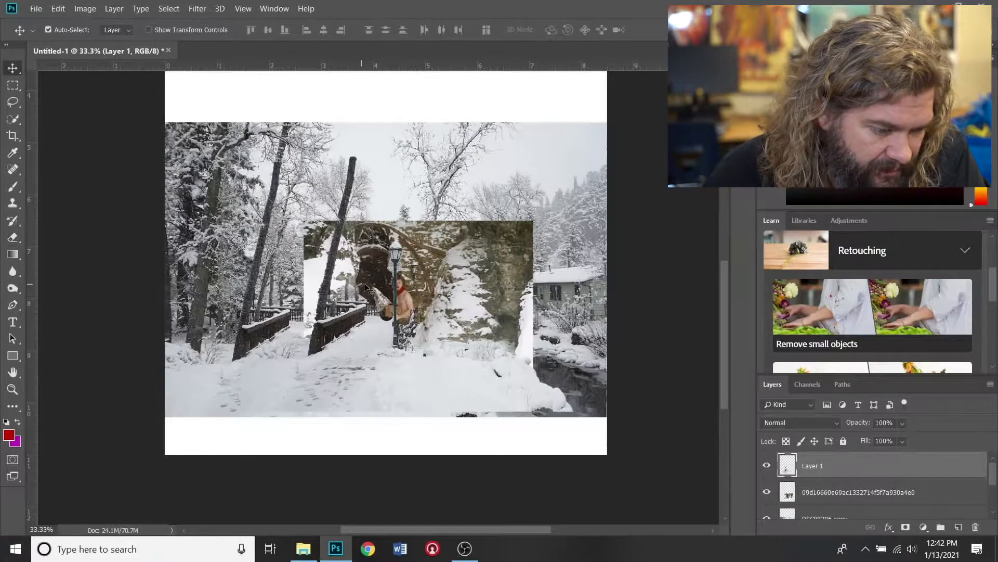
pyautogui.moveTo(432, 312); pyautogui.dragTo(421, 287)
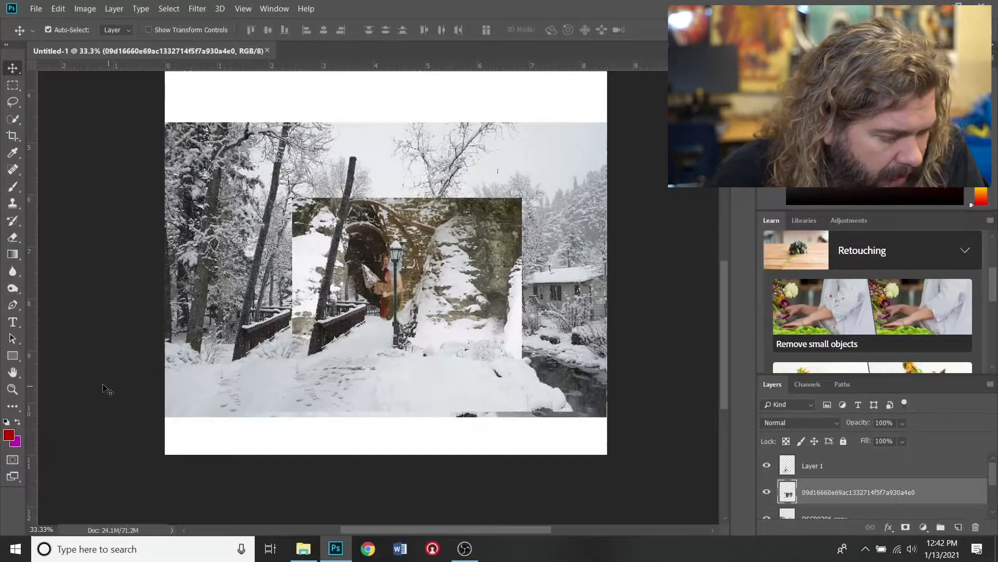
# Step: Scale the faun image to about 81% and position it so the figure stands between the bridge railing and the lamppost
pyautogui.click(13, 390)
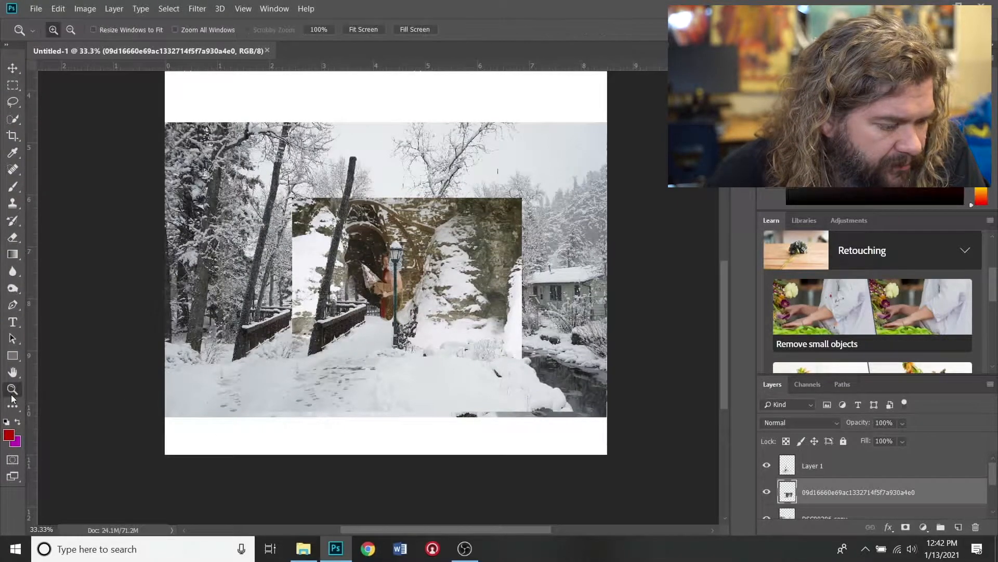
pyautogui.click(370, 290)
pyautogui.click(370, 291)
pyautogui.click(371, 291)
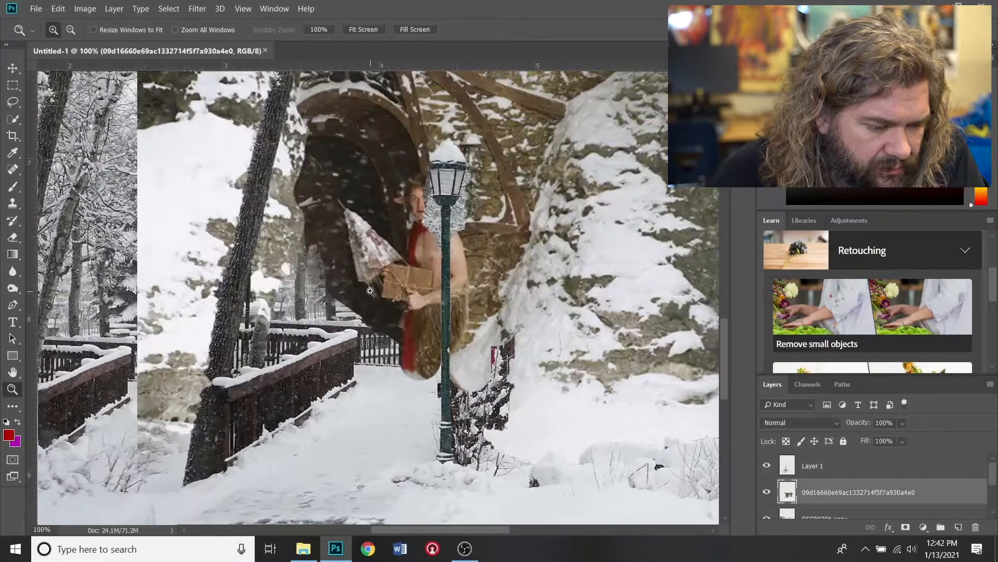
pyautogui.scroll(5, 514, 226)
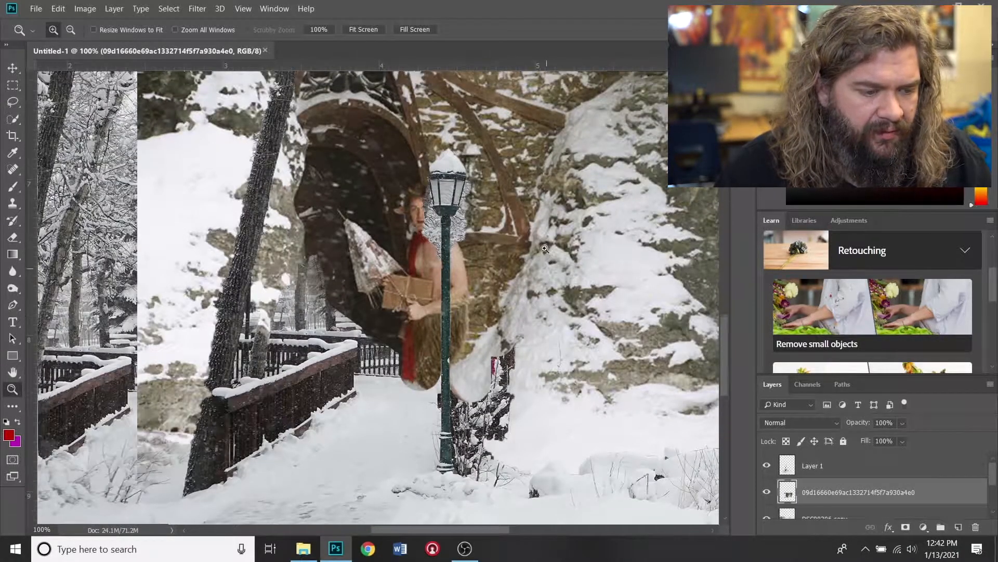
pyautogui.scroll(4, 528, 258)
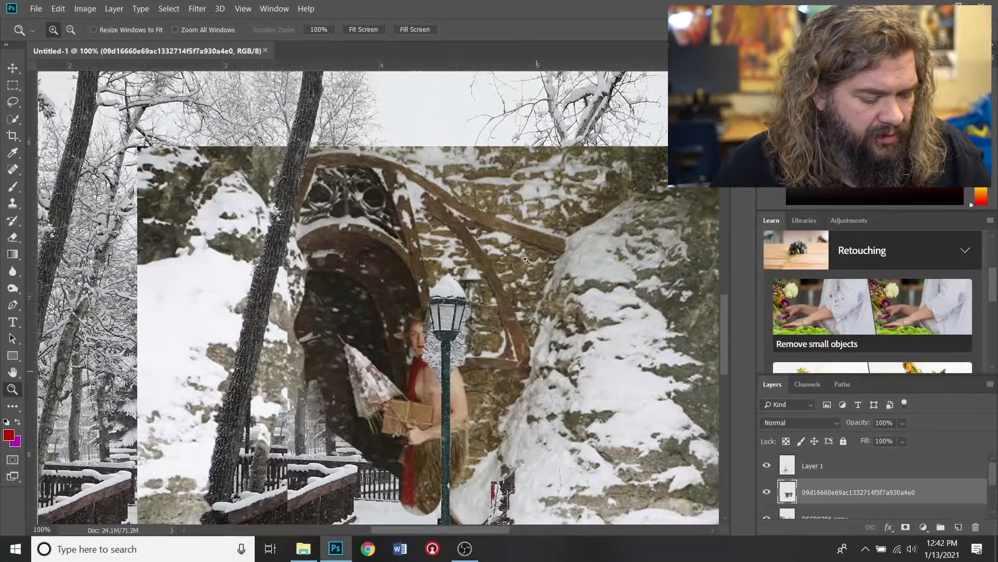
pyautogui.hscroll(-3, 522, 262)
pyautogui.hscroll(-4, 521, 263)
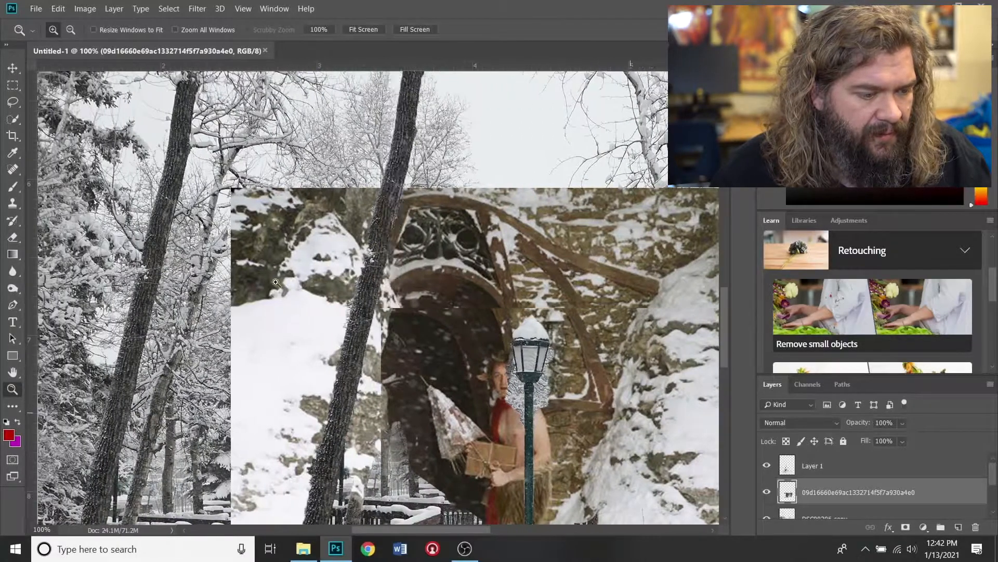
pyautogui.hotkey('ctrl', 't')
pyautogui.scroll(-6, 228, 298)
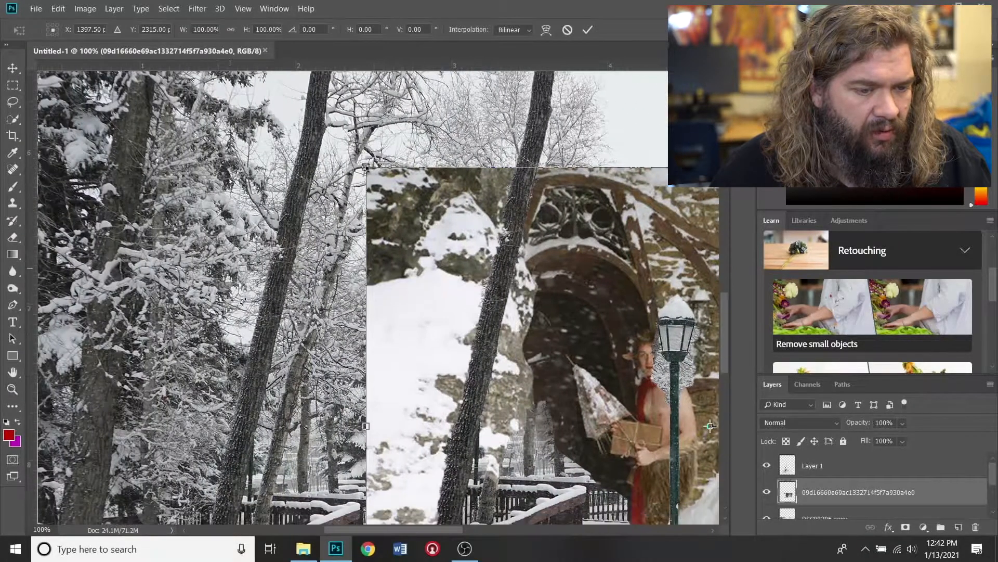
pyautogui.scroll(-2, 229, 188)
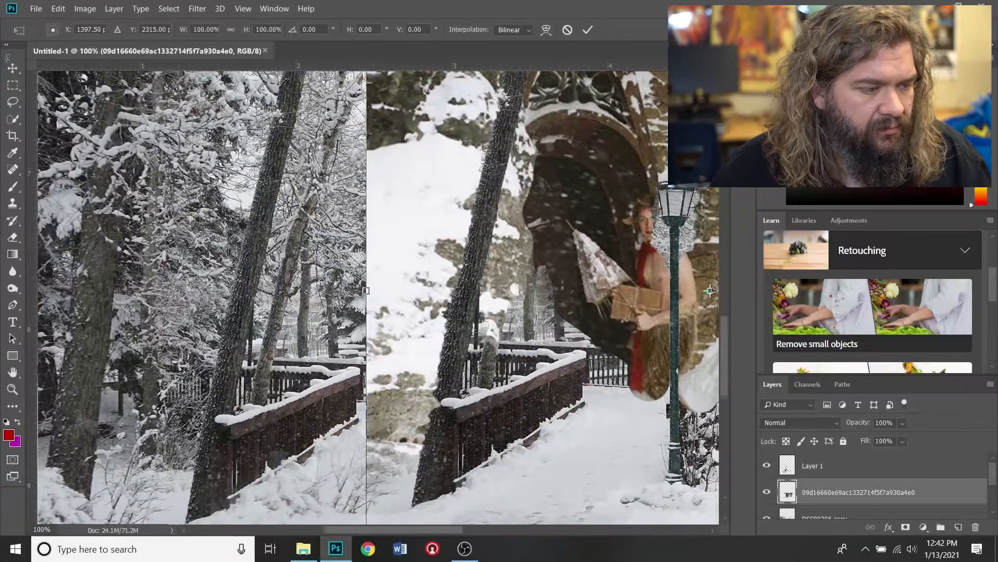
pyautogui.press('Return')
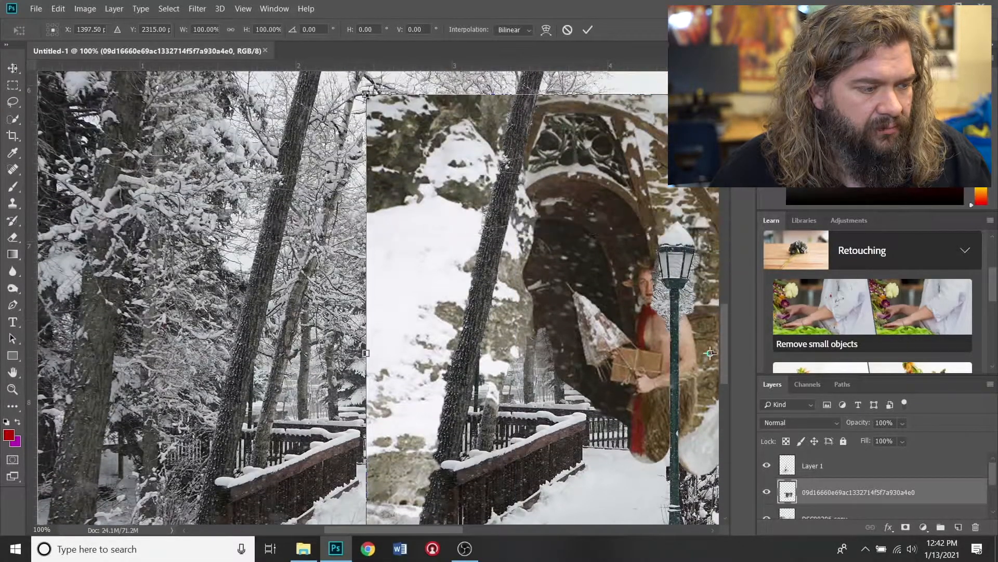
pyautogui.scroll(5, 173, 159)
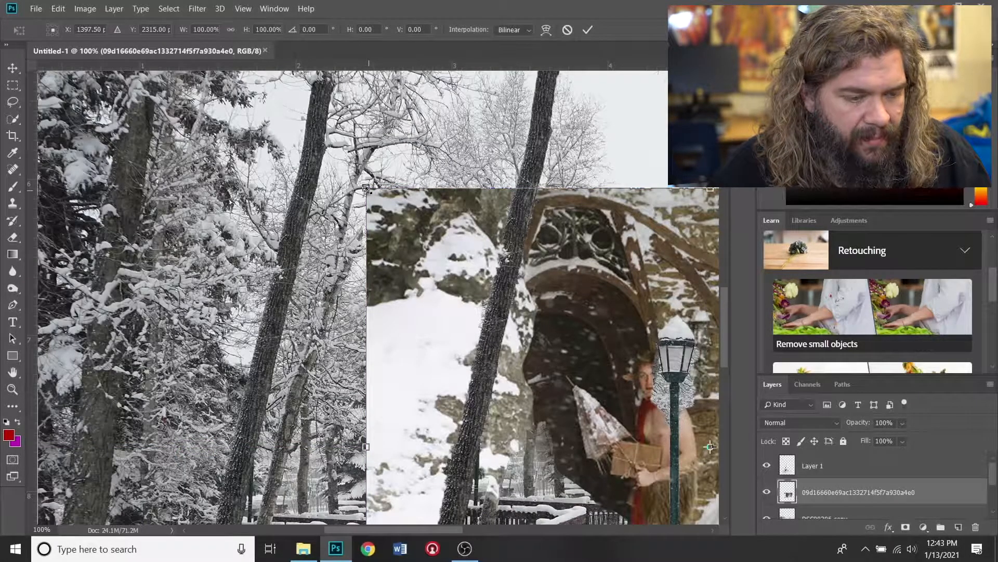
pyautogui.moveTo(366, 187); pyautogui.dragTo(499, 287)
pyautogui.moveTo(340, 531); pyautogui.dragTo(403, 529)
pyautogui.moveTo(726, 304); pyautogui.dragTo(723, 338)
pyautogui.moveTo(658, 328); pyautogui.dragTo(518, 267)
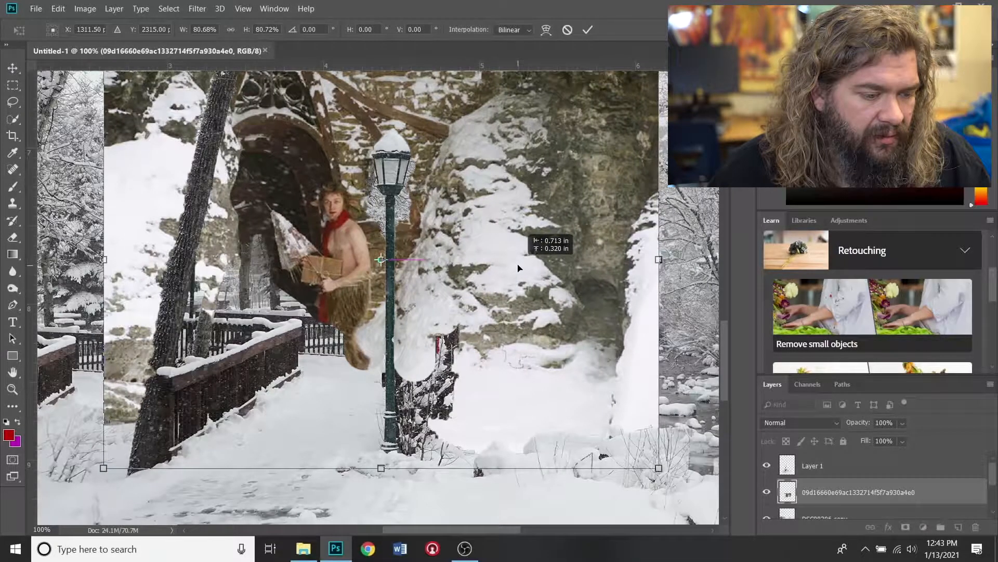
pyautogui.moveTo(518, 268); pyautogui.dragTo(537, 278)
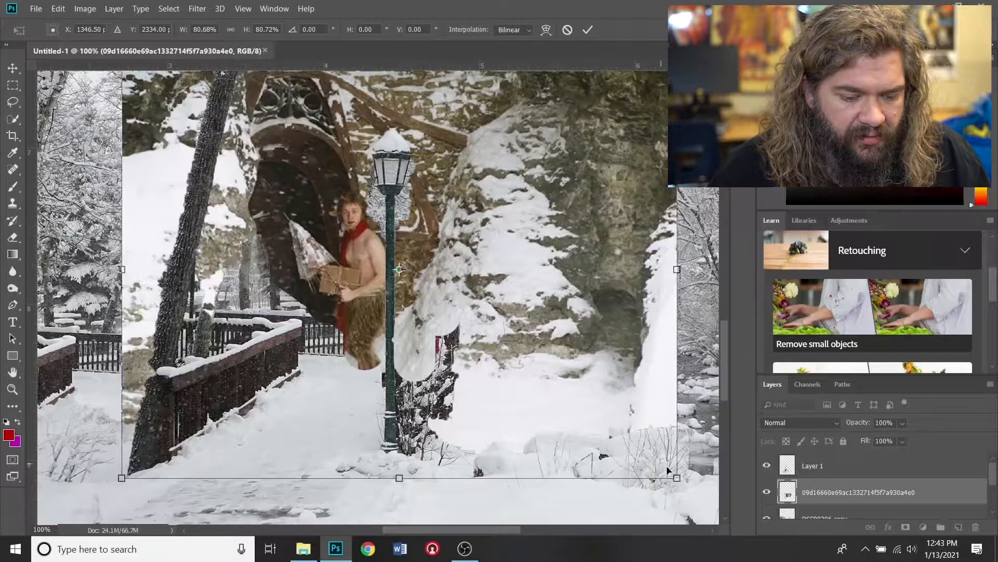
# Step: Shrink the faun image further to about 58.5%, move it back beside the lamppost on the path, and commit the transformation
pyautogui.moveTo(676, 477); pyautogui.dragTo(535, 344)
pyautogui.moveTo(446, 248); pyautogui.dragTo(500, 303)
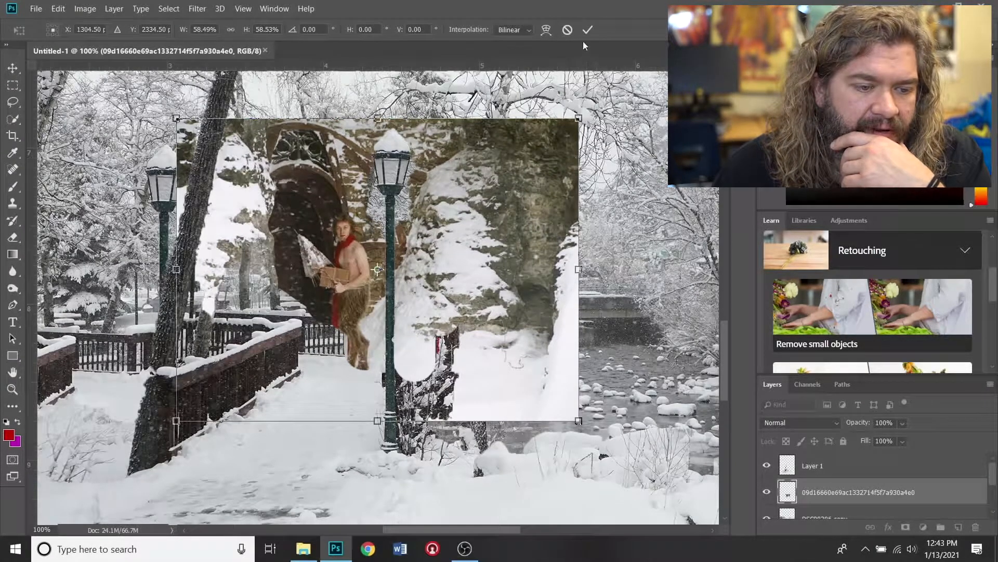
pyautogui.click(587, 31)
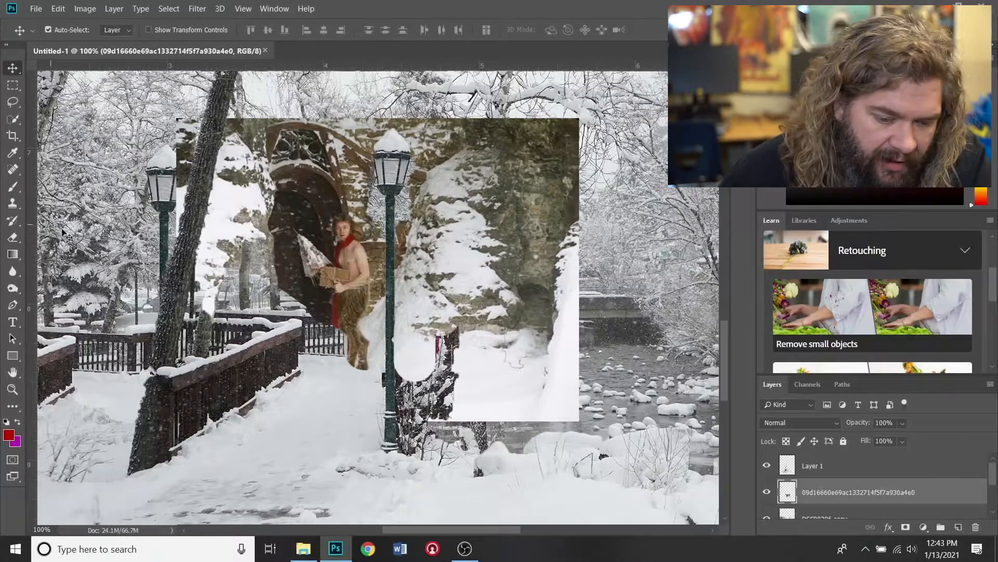
# Step: Erase the parts of Layer 1 covering the faun's feet and the leftover background above the bridge railing
pyautogui.click(823, 472)
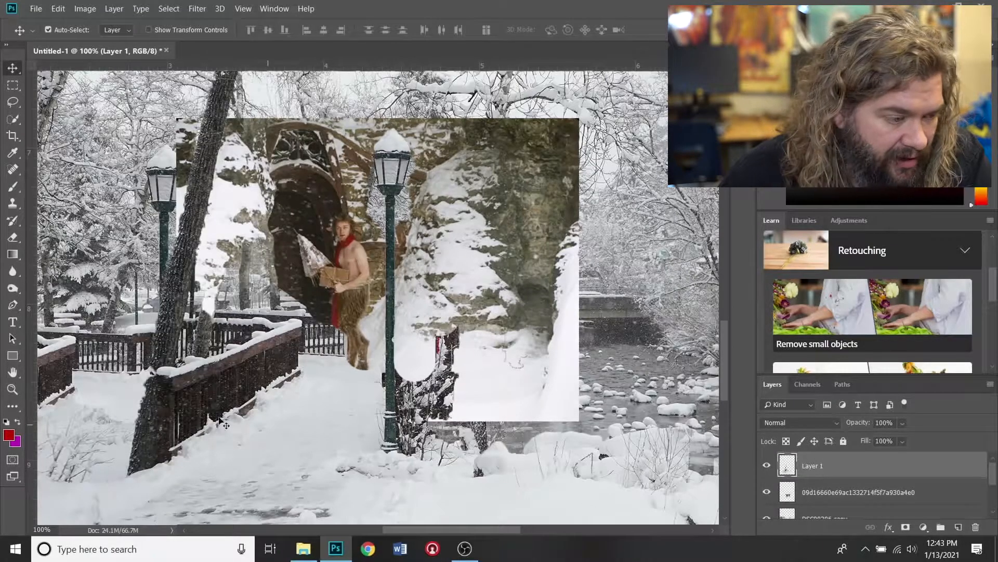
pyautogui.click(15, 237)
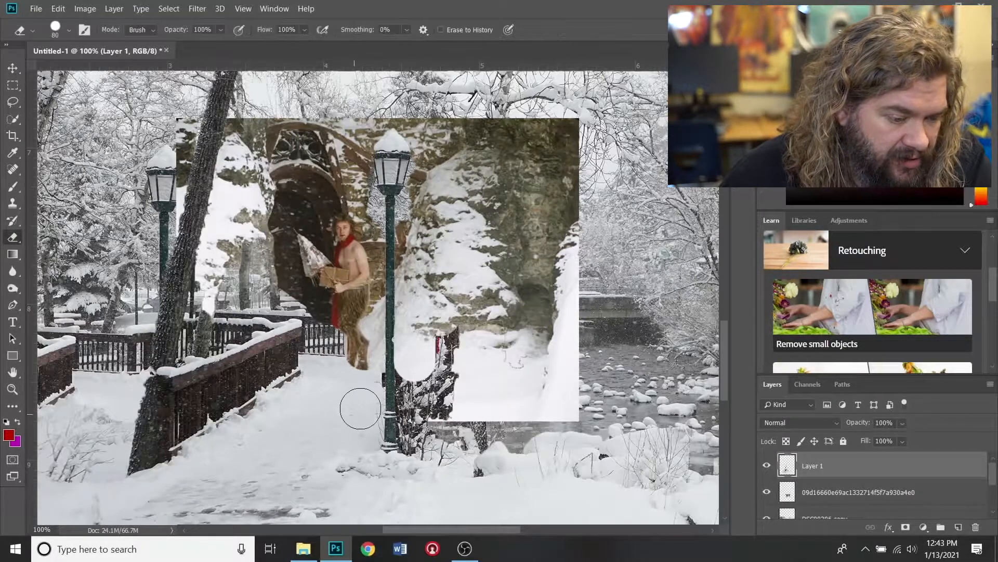
pyautogui.moveTo(341, 344)
pyautogui.mouseDown()
pyautogui.moveTo(322, 316)
pyautogui.moveTo(327, 366)
pyautogui.moveTo(320, 354)
pyautogui.mouseUp()
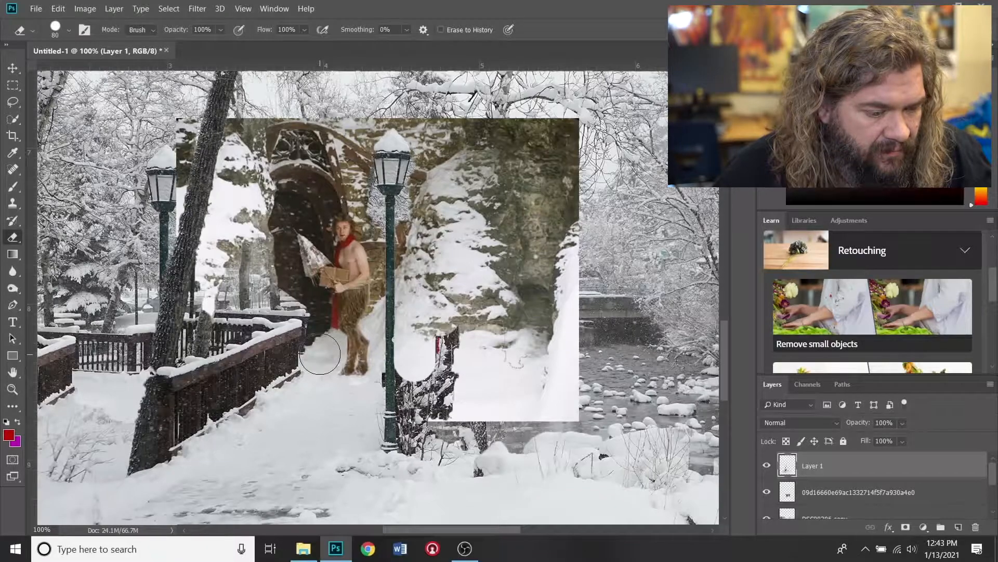
pyautogui.moveTo(320, 353)
pyautogui.mouseDown()
pyautogui.moveTo(319, 298)
pyautogui.moveTo(247, 295)
pyautogui.moveTo(279, 299)
pyautogui.moveTo(259, 287)
pyautogui.moveTo(251, 257)
pyautogui.moveTo(262, 246)
pyautogui.moveTo(300, 264)
pyautogui.moveTo(219, 299)
pyautogui.mouseUp()
# Step: Reduce the eraser size to 26 px and erase the leftover background beside the tree trunk above the railing on Layer 1
pyautogui.rightClick(222, 303)
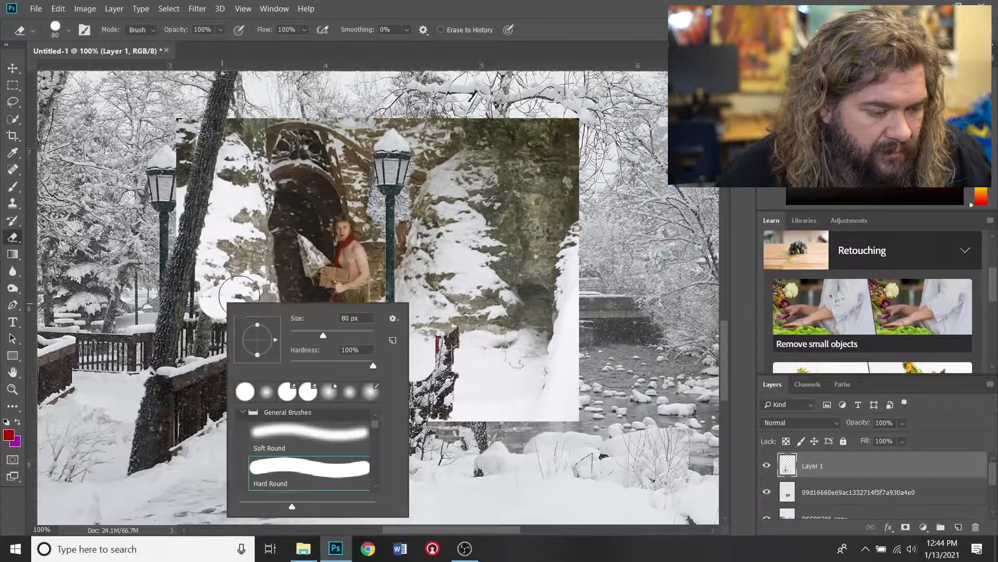
pyautogui.moveTo(321, 334); pyautogui.dragTo(308, 332)
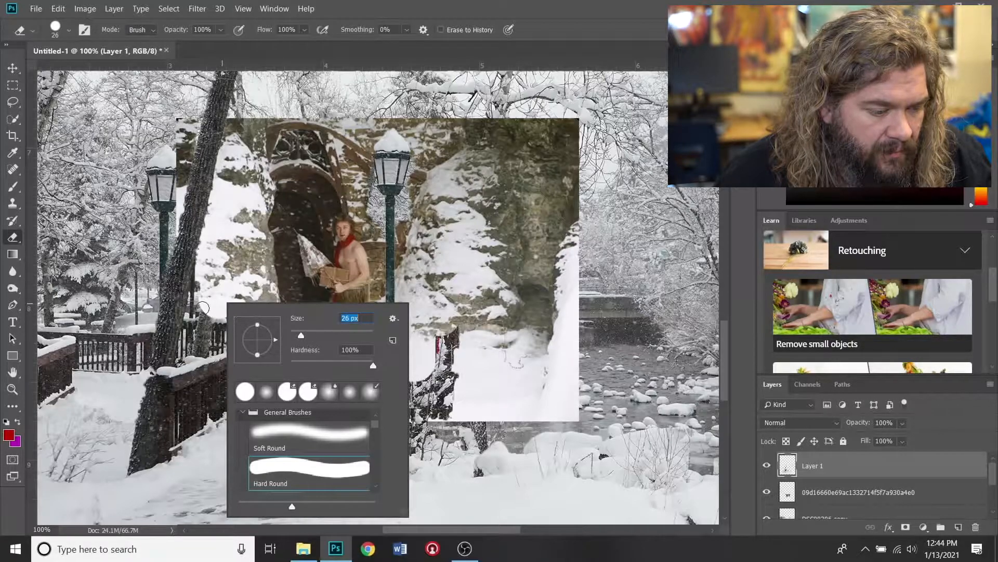
pyautogui.press('Return')
pyautogui.moveTo(194, 309); pyautogui.dragTo(201, 288)
# Step: Switch the eraser to the Soft Round brush at 77 px and lower its opacity to 38%
pyautogui.rightClick(217, 299)
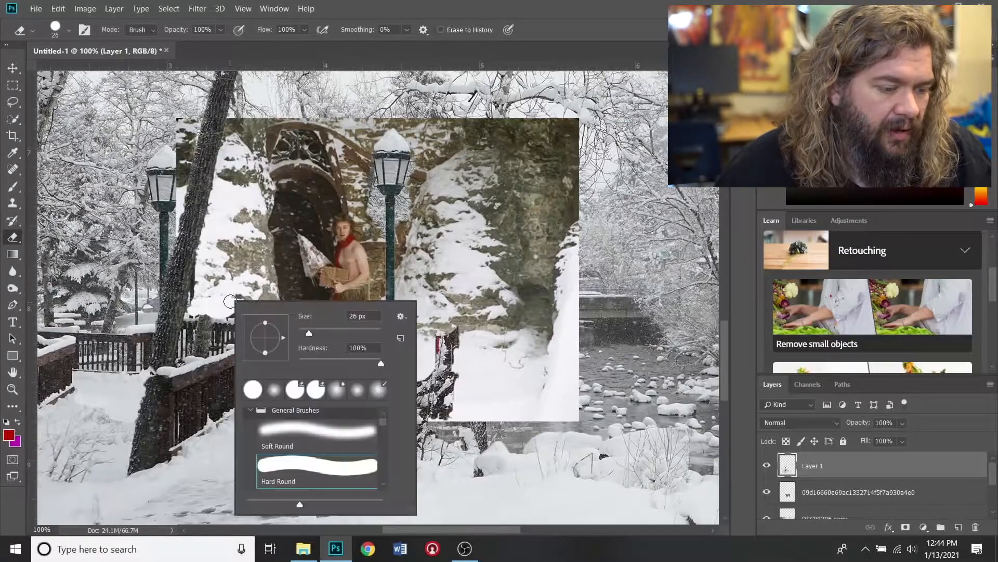
pyautogui.click(274, 389)
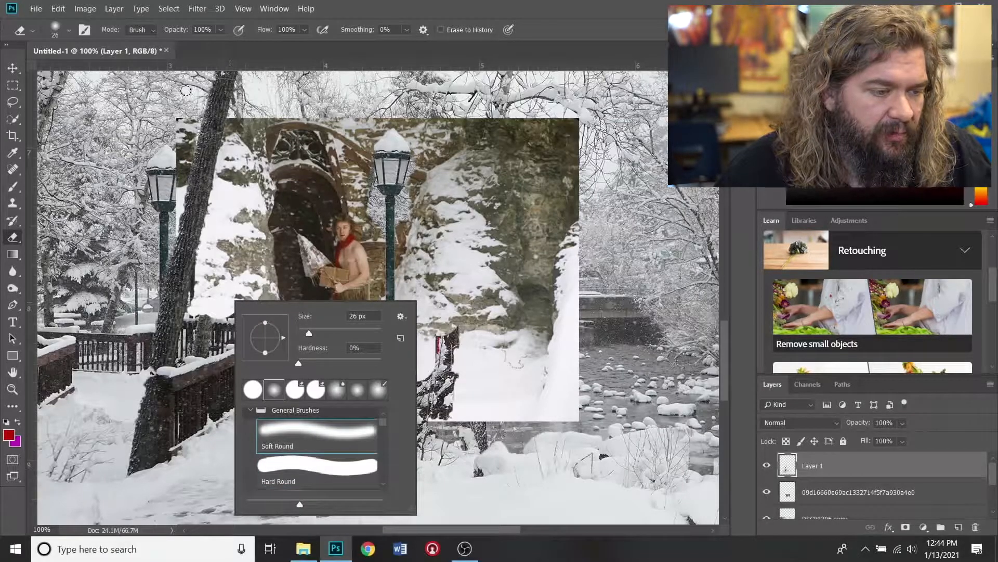
pyautogui.moveTo(308, 333); pyautogui.dragTo(330, 333)
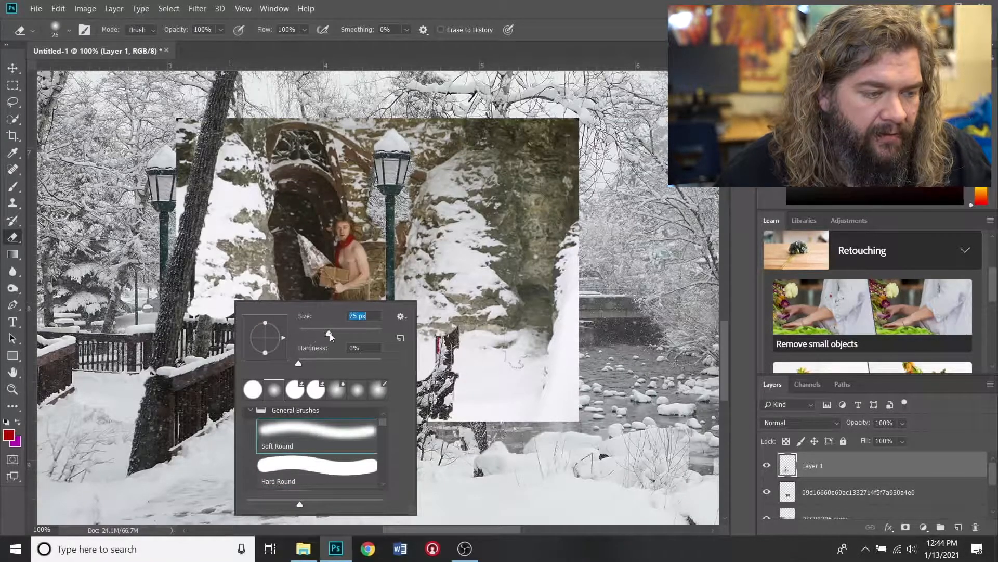
pyautogui.click(224, 30)
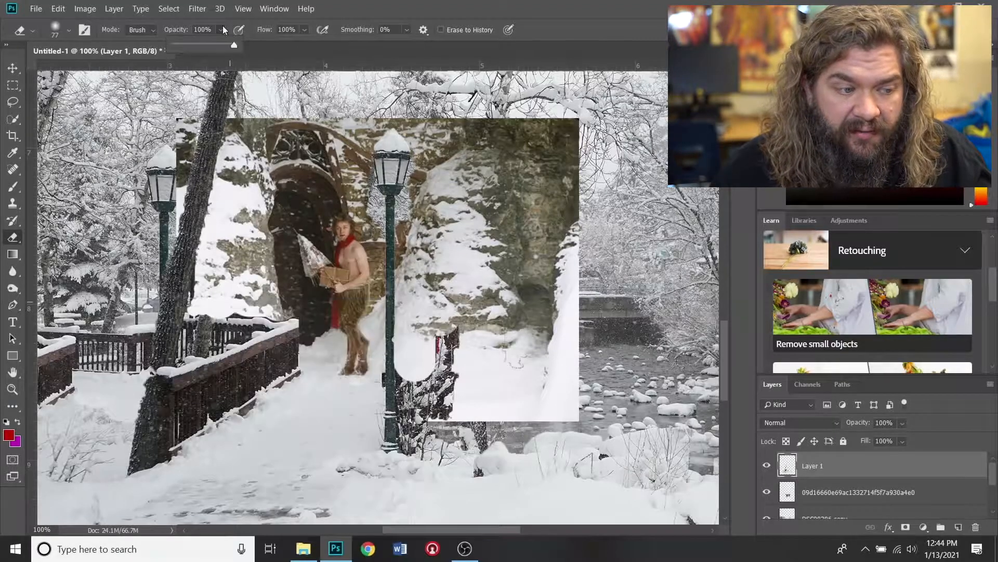
pyautogui.click(196, 44)
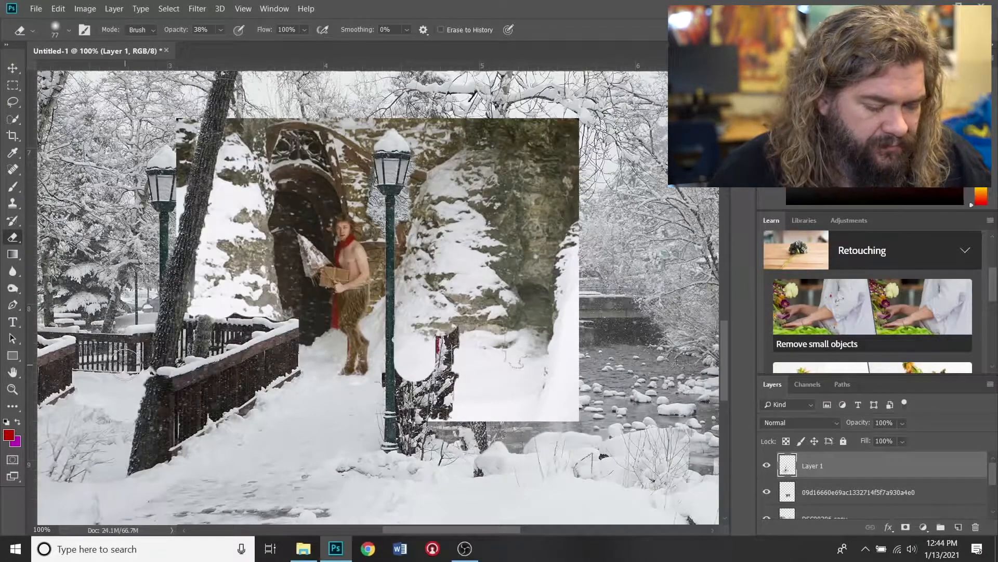
# Step: Select Layer 1, the faun image layer and the DSC00206 copy layer together and move them down to the canvas's bottom edge
pyautogui.hotkey('ctrl', '-')
pyautogui.hotkey('ctrl', '-')
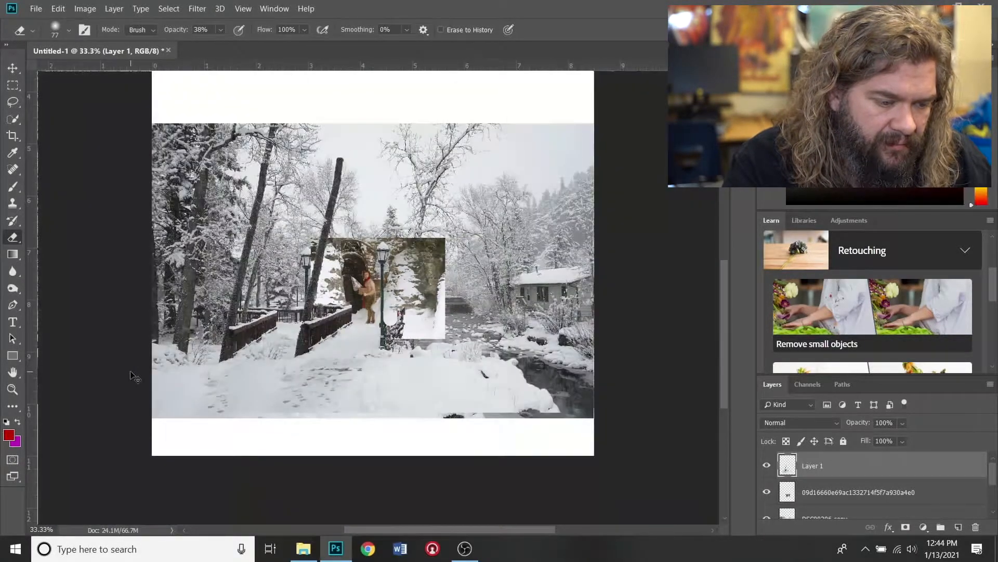
pyautogui.click(13, 68)
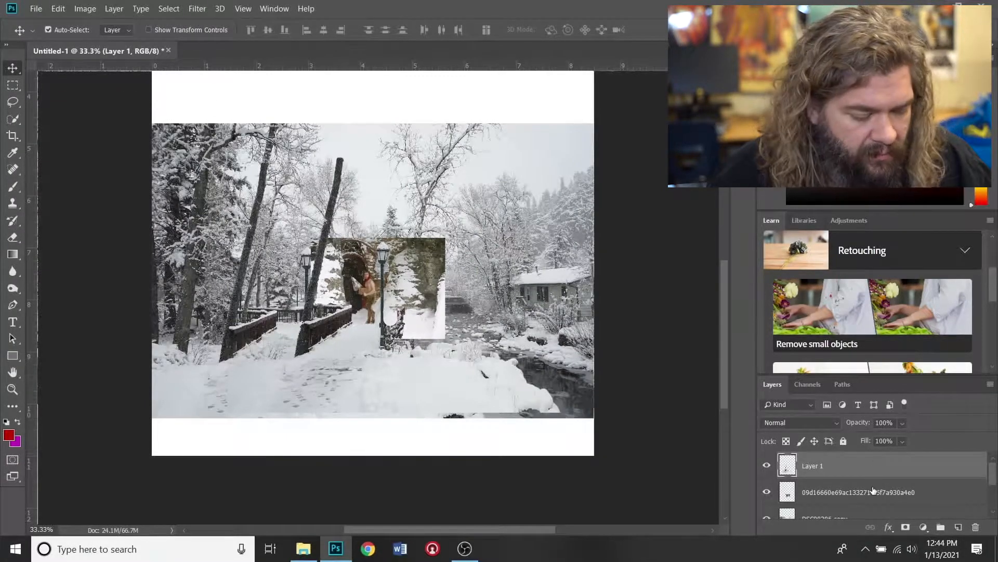
pyautogui.keyDown('ctrl'); pyautogui.click(873, 503); pyautogui.keyUp('ctrl')
pyautogui.scroll(-1, 872, 503)
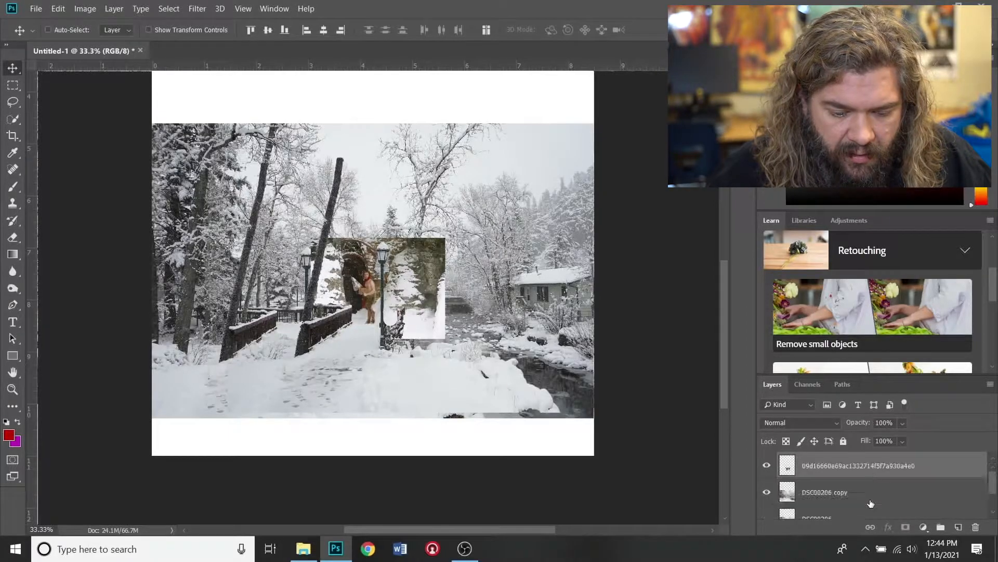
pyautogui.keyDown('ctrl'); pyautogui.click(867, 499); pyautogui.keyUp('ctrl')
pyautogui.moveTo(333, 204); pyautogui.dragTo(329, 259)
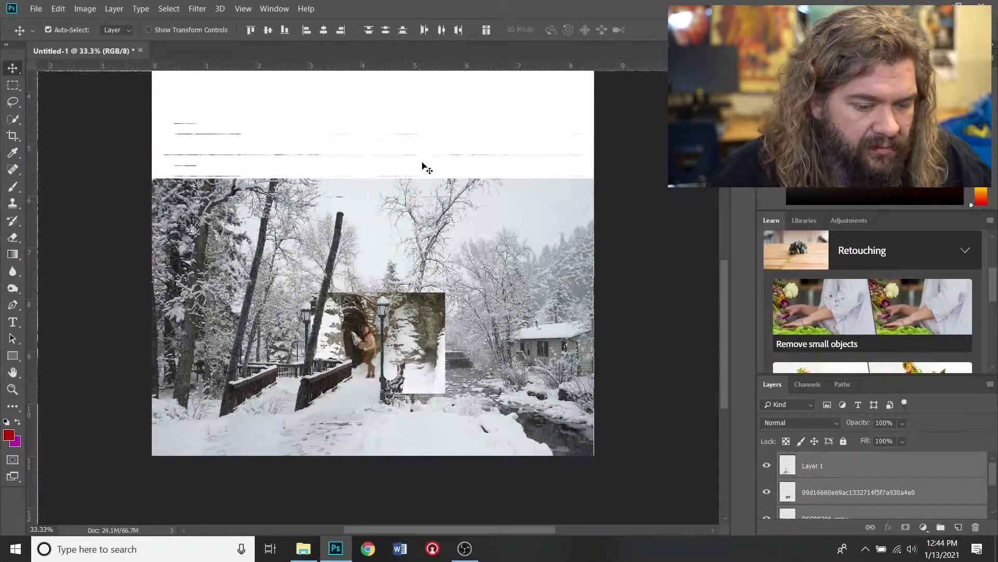
pyautogui.click(498, 152)
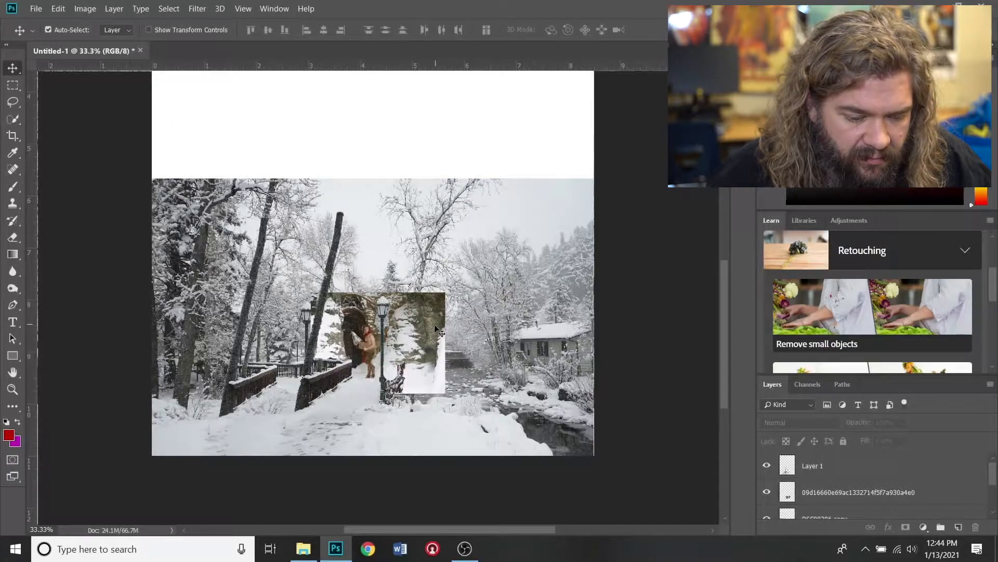
pyautogui.scroll(2, 359, 353)
pyautogui.scroll(-2, 359, 353)
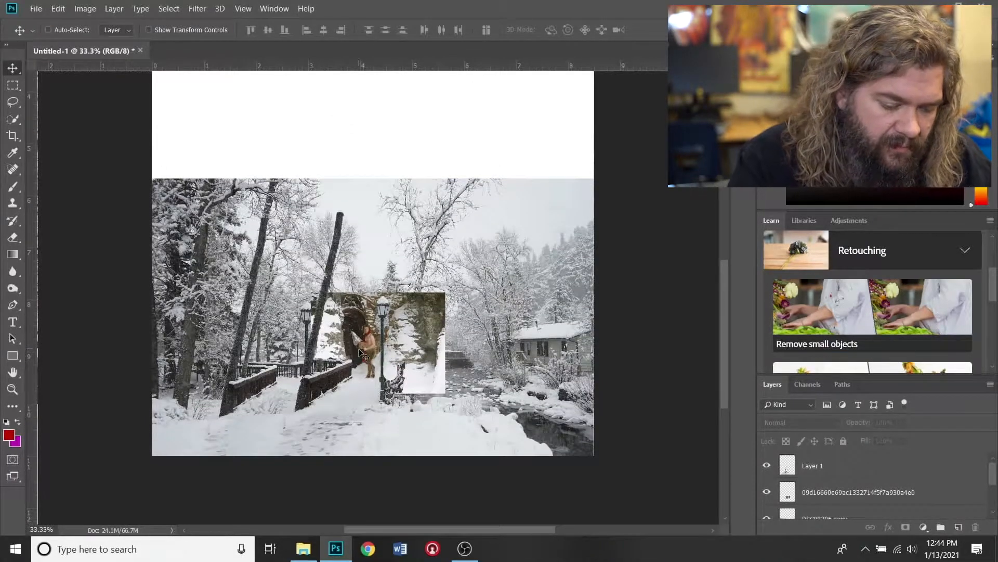
pyautogui.hotkey('ctrl', '+')
pyautogui.hotkey('ctrl', '+')
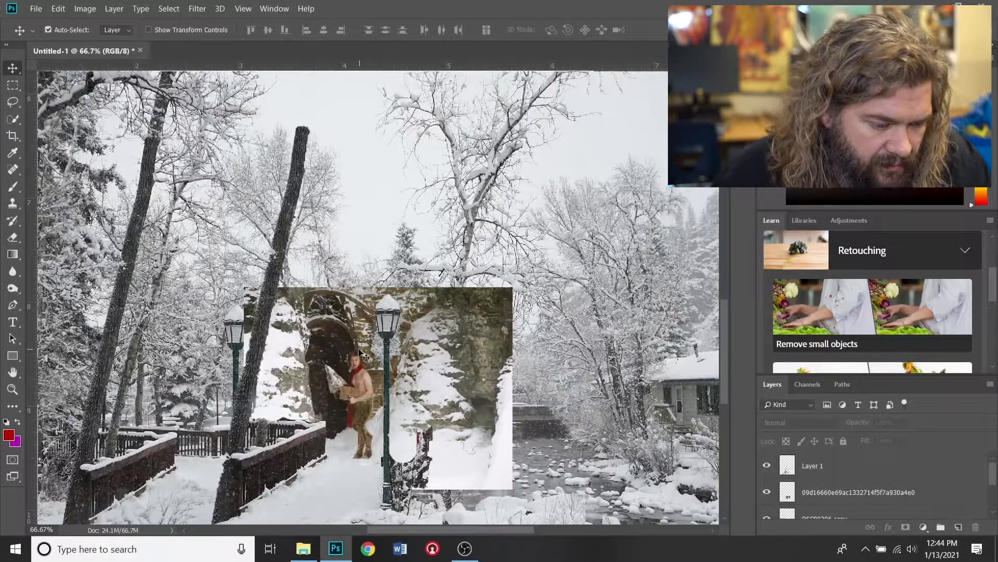
pyautogui.scroll(-3, 363, 361)
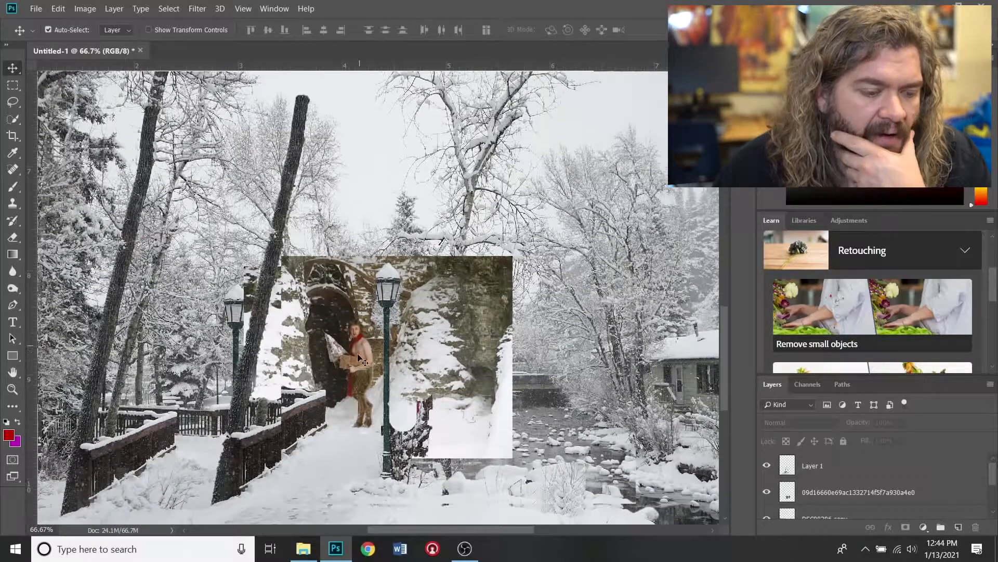
pyautogui.scroll(8, 359, 325)
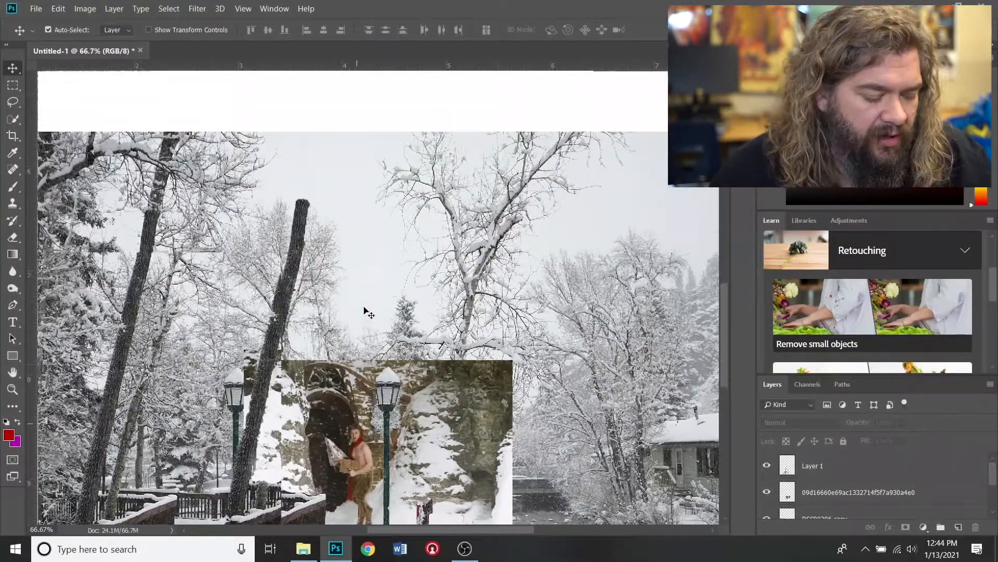
# Step: Place the DSC00254 photo from the altered image landscape folder above the DSC00206 copy layer and lower it to about Y 2292
pyautogui.scroll(12, 364, 311)
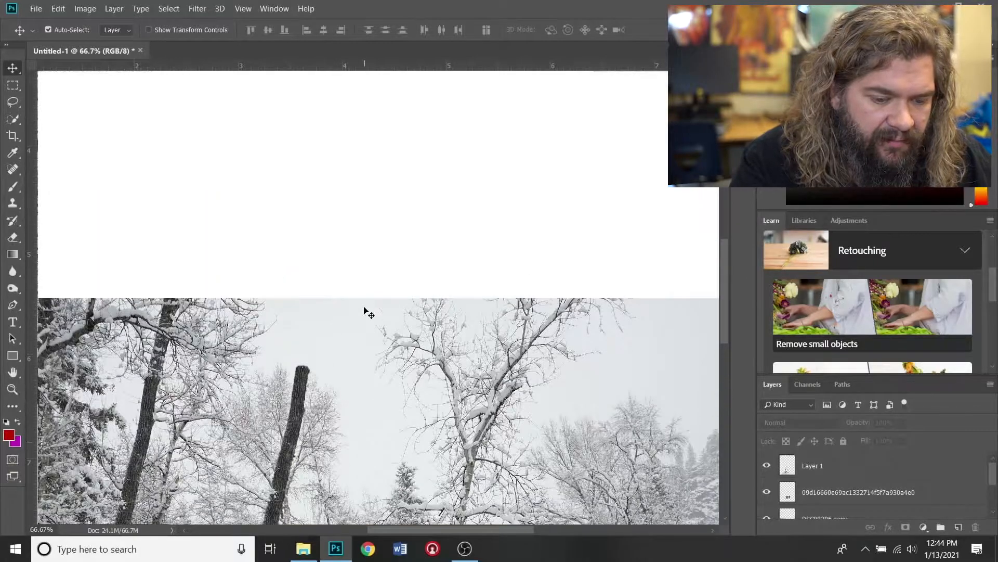
pyautogui.scroll(3, 364, 310)
pyautogui.hscroll(-5, 363, 310)
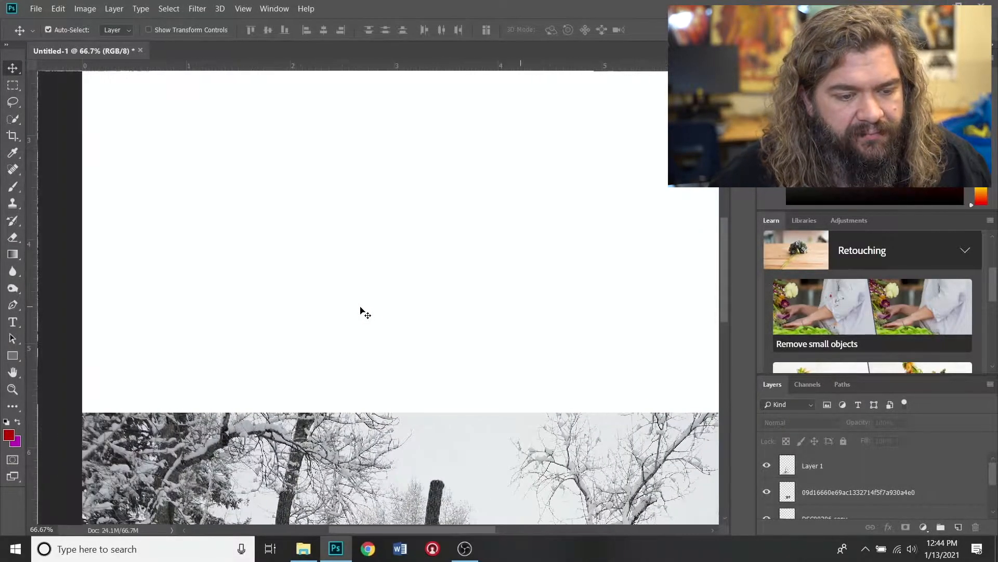
pyautogui.hscroll(-15, 432, 312)
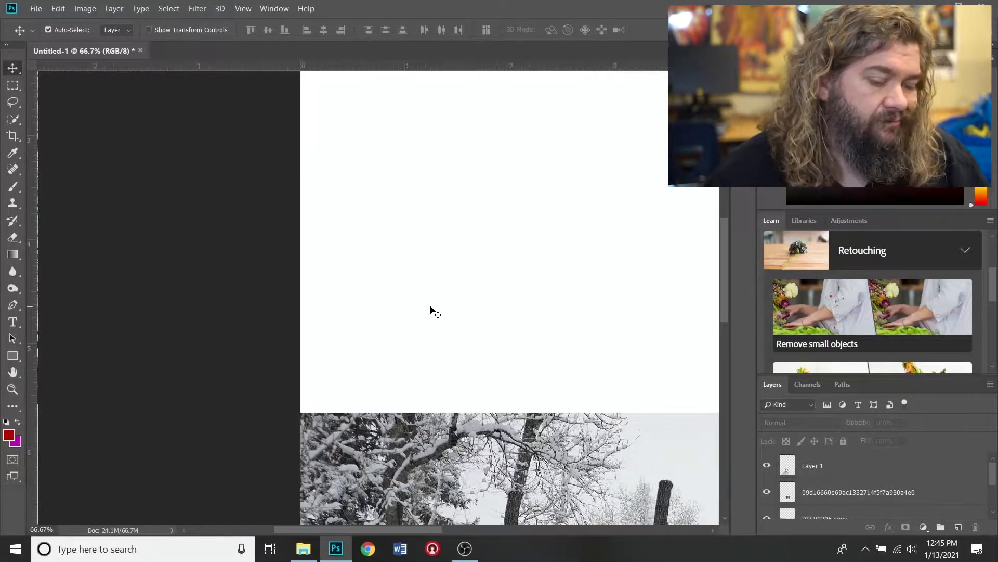
pyautogui.scroll(-4, 431, 310)
pyautogui.click(431, 306)
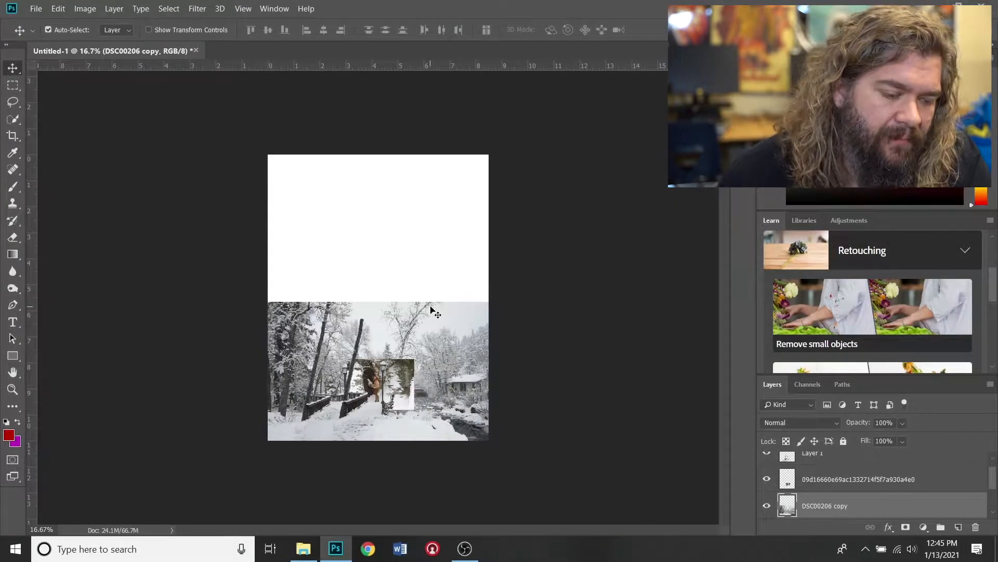
pyautogui.click(942, 5)
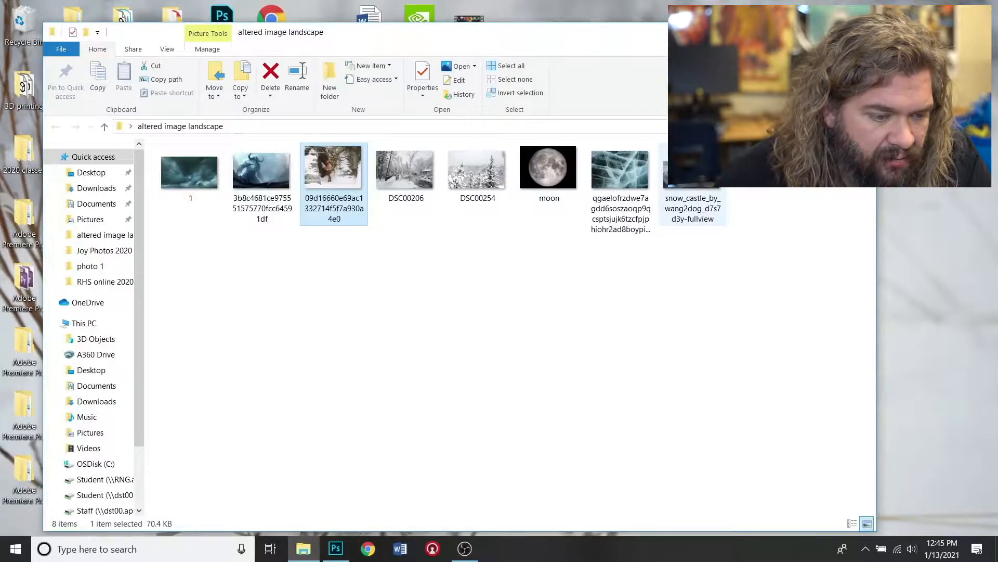
pyautogui.moveTo(467, 169); pyautogui.dragTo(384, 292)
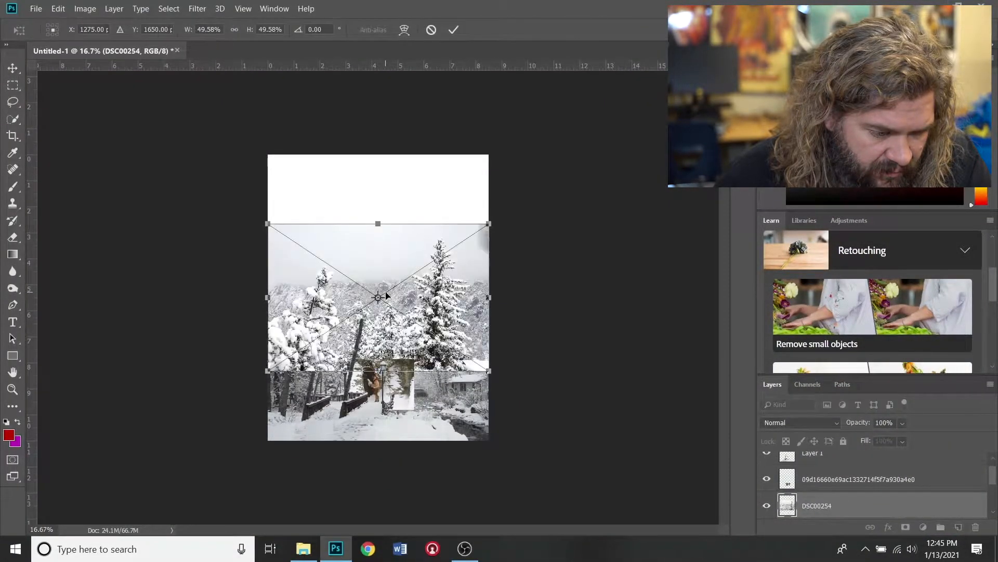
pyautogui.moveTo(393, 314); pyautogui.dragTo(391, 370)
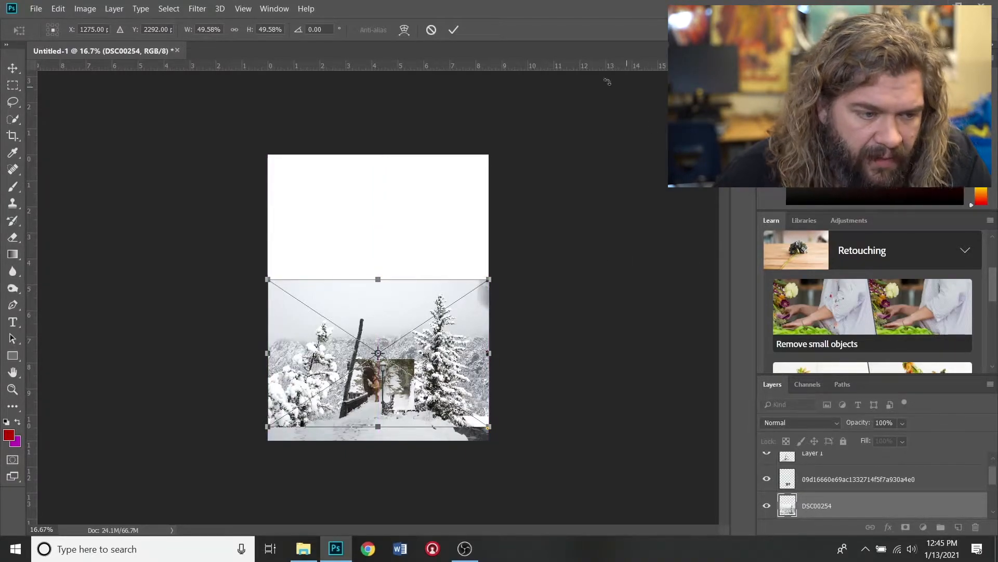
pyautogui.click(453, 30)
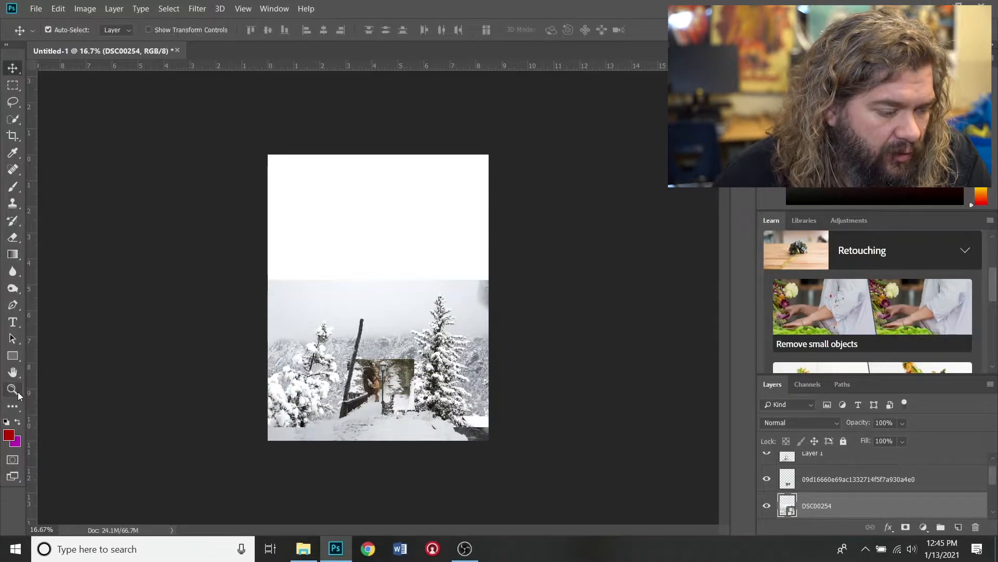
# Step: Rasterize the placed DSC00254 layer
pyautogui.click(14, 390)
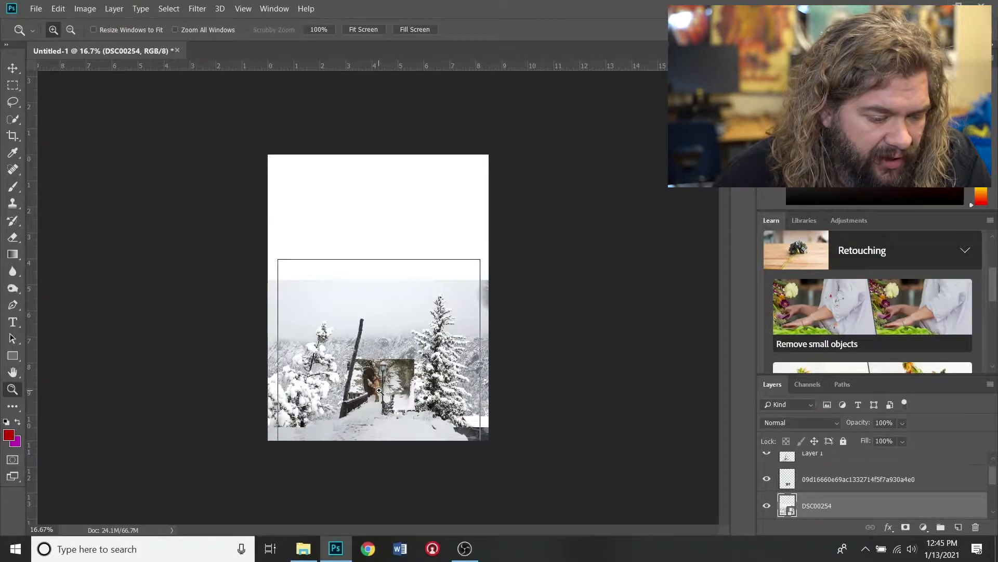
pyautogui.click(379, 390)
pyautogui.click(381, 410)
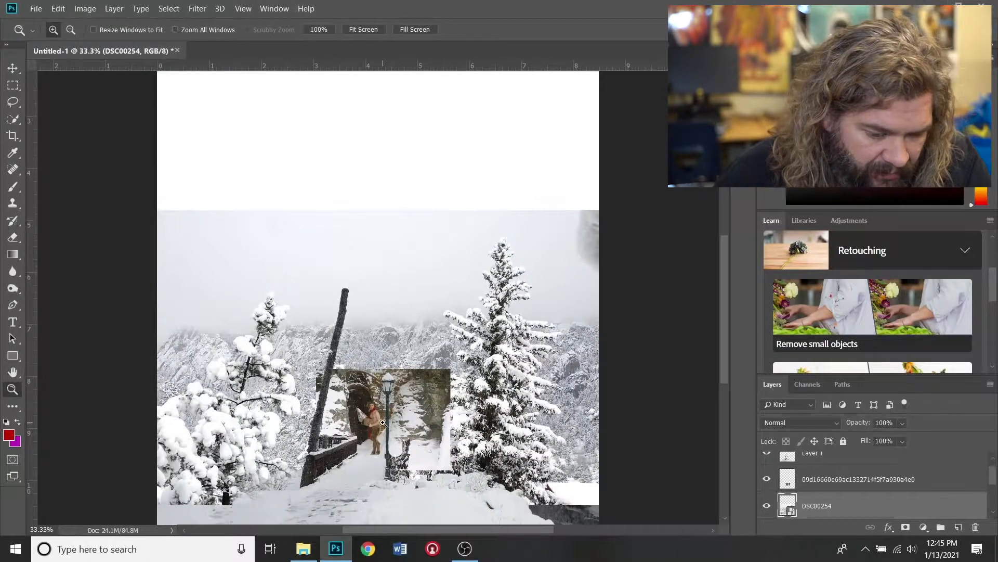
pyautogui.rightClick(814, 505)
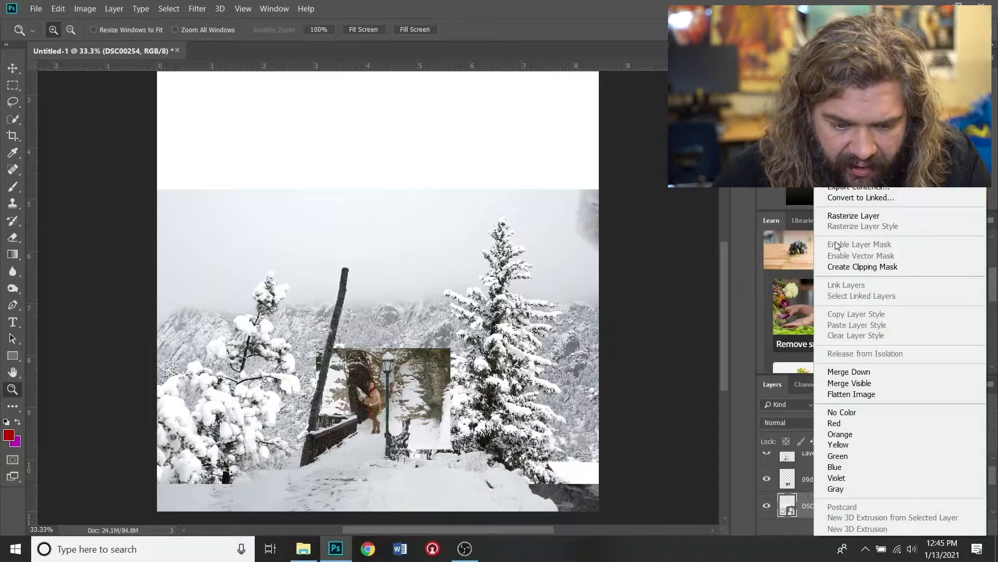
pyautogui.click(848, 216)
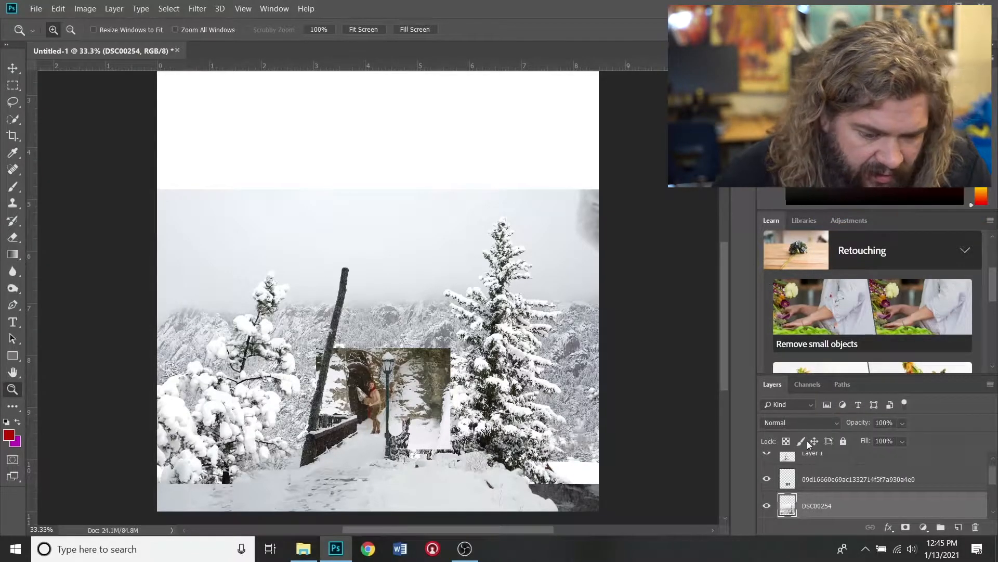
# Step: Hide the DSC00254 layer and enlarge the Layers panel so that more layers fit in the list
pyautogui.click(769, 505)
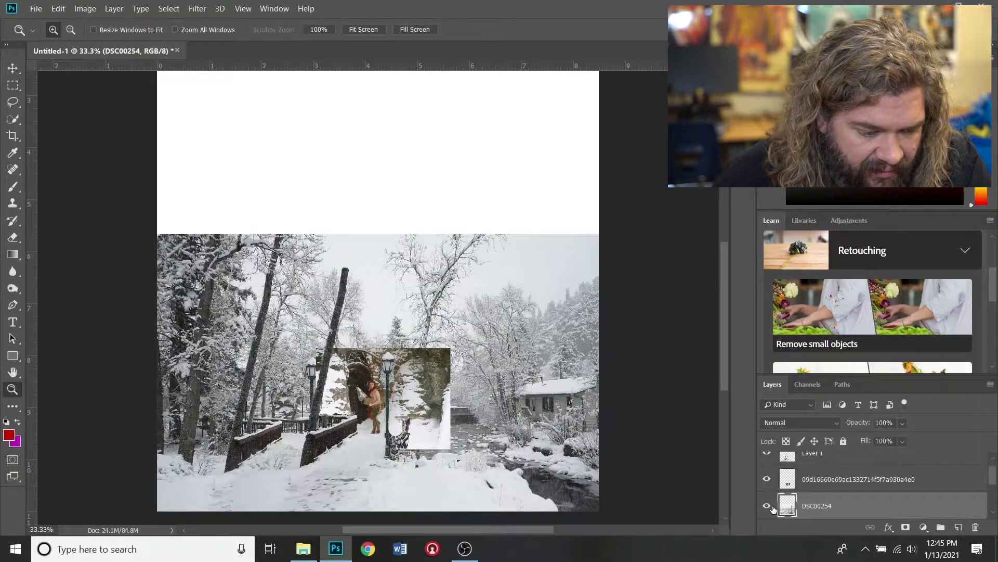
pyautogui.click(771, 507)
pyautogui.click(770, 508)
pyautogui.scroll(-1, 378, 333)
pyautogui.scroll(-1, 997, 501)
pyautogui.scroll(-3, 983, 492)
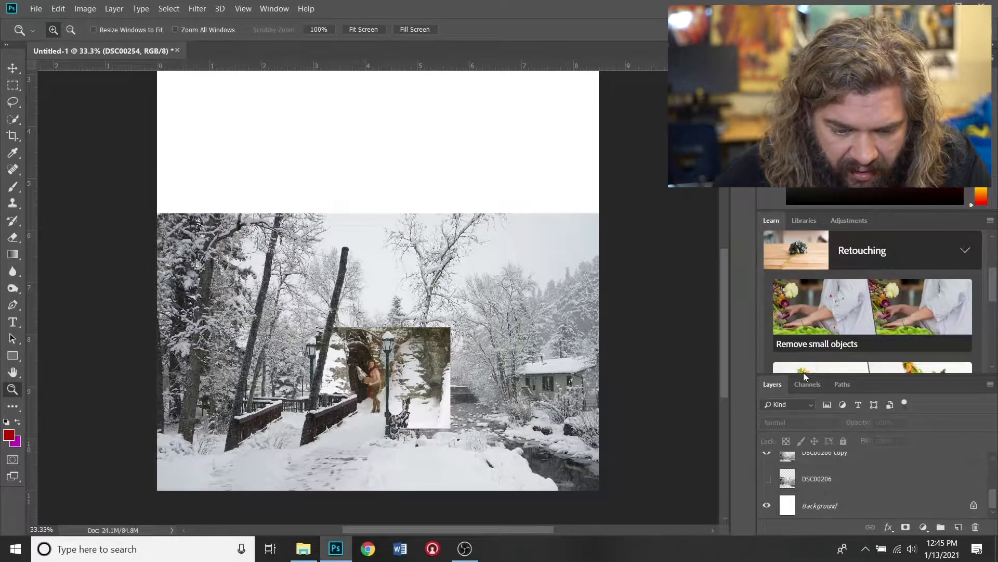
pyautogui.moveTo(827, 372); pyautogui.dragTo(827, 298)
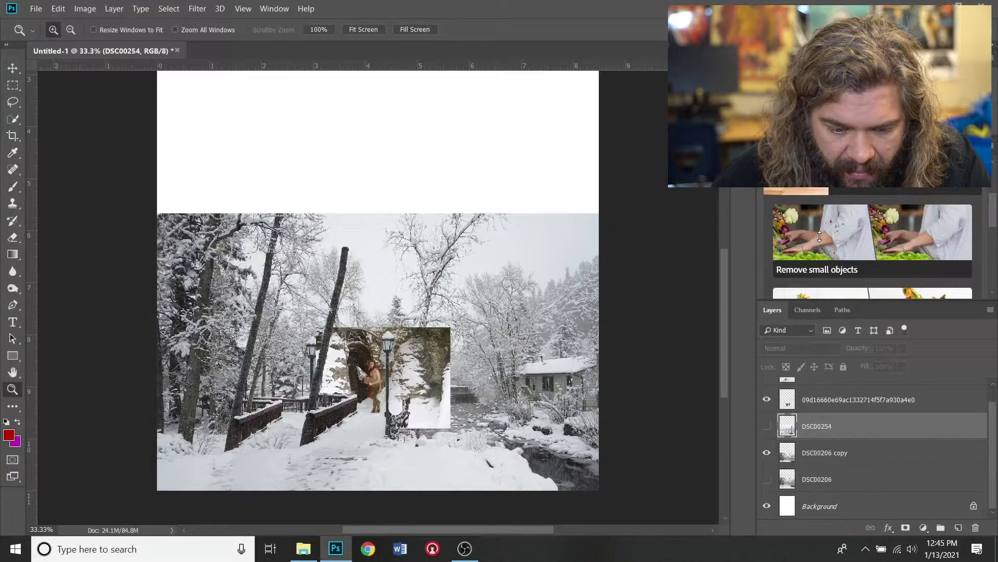
# Step: Hide DSC00206 copy, Layer 1 and the faun image layer, and examine DSC00206 copy on its own
pyautogui.click(767, 451)
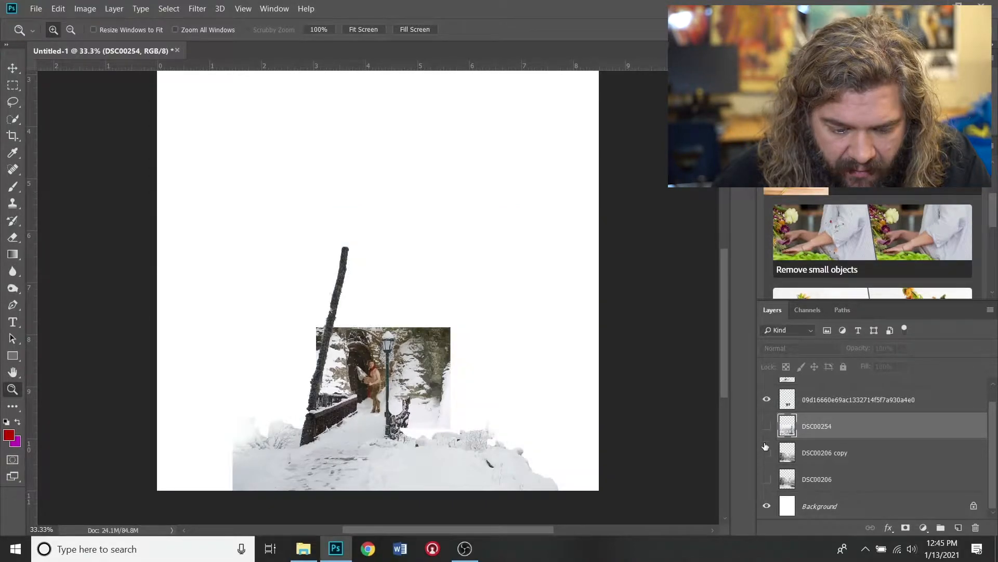
pyautogui.scroll(1, 773, 470)
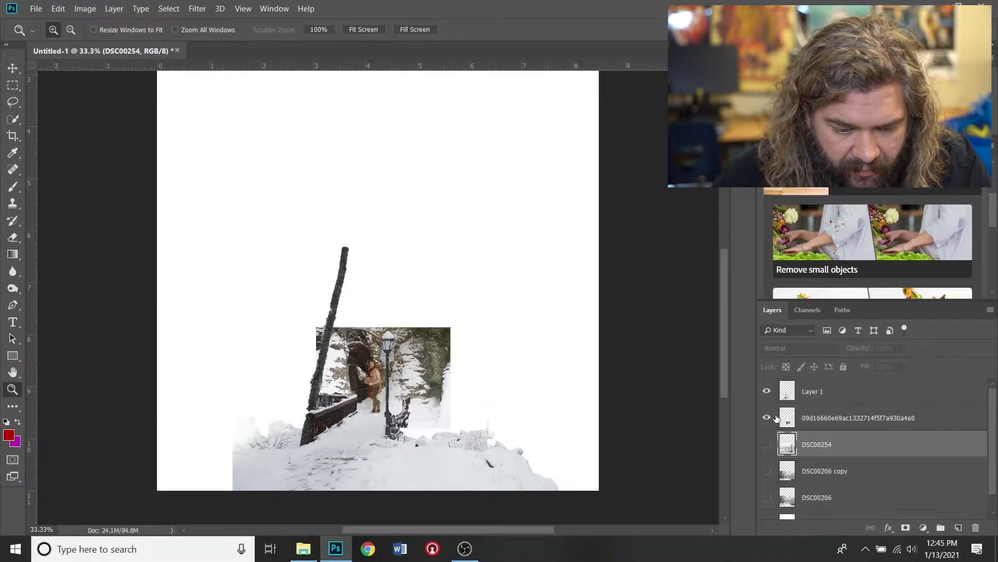
pyautogui.click(768, 391)
pyautogui.click(767, 417)
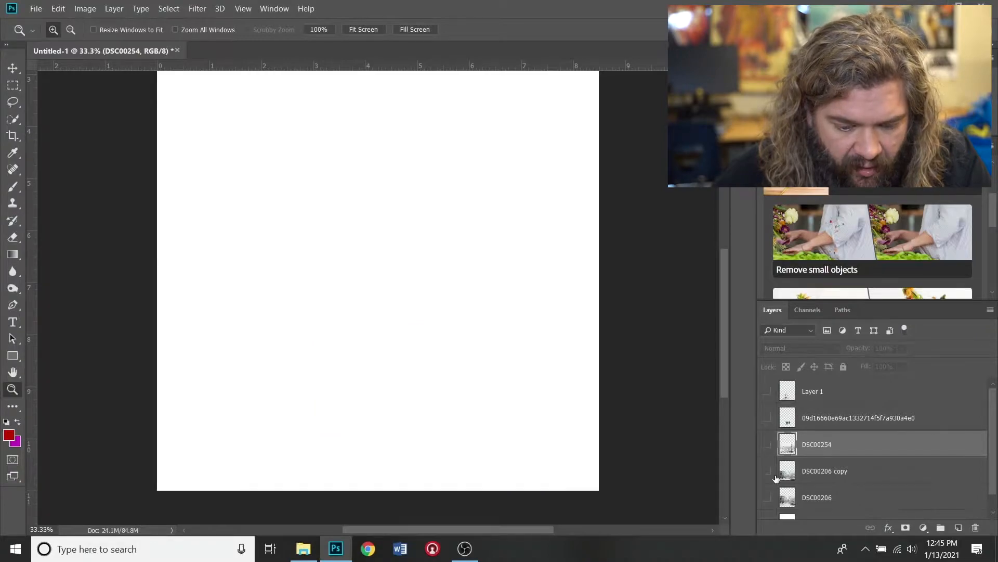
pyautogui.click(768, 471)
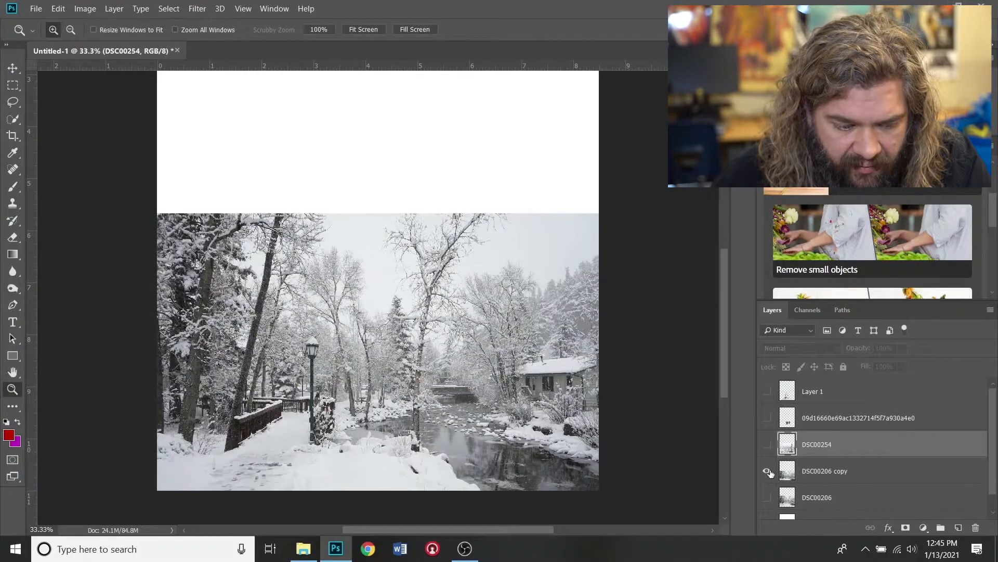
pyautogui.click(768, 470)
# Step: Make DSC00254, the faun image layer, Layer 1 and DSC00206 copy visible again
pyautogui.click(768, 444)
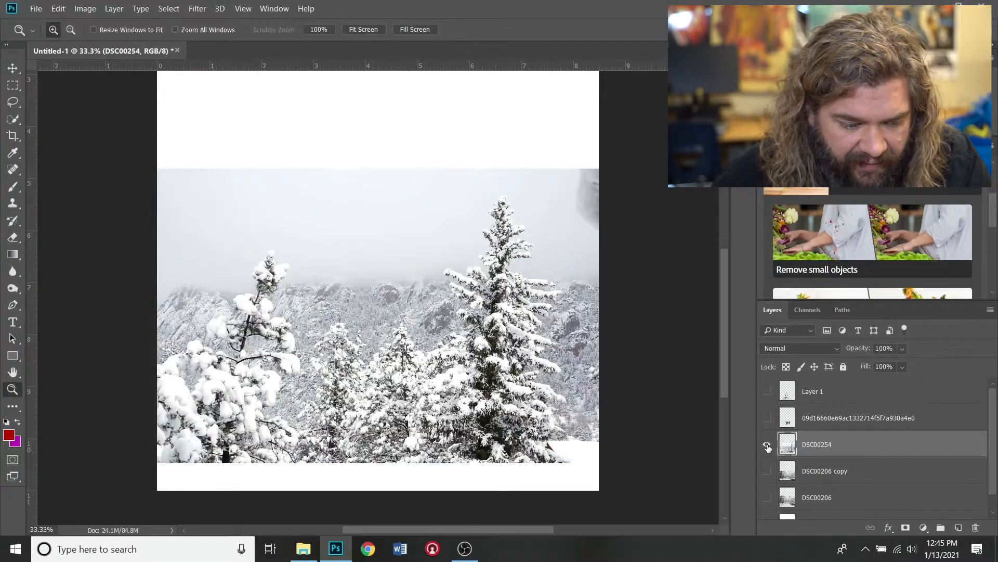
pyautogui.click(768, 418)
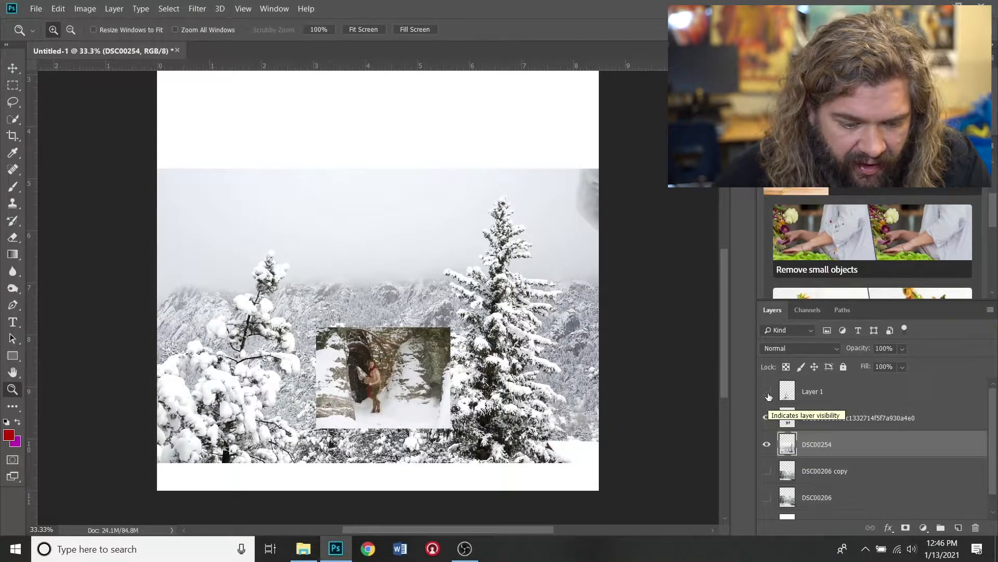
pyautogui.click(767, 393)
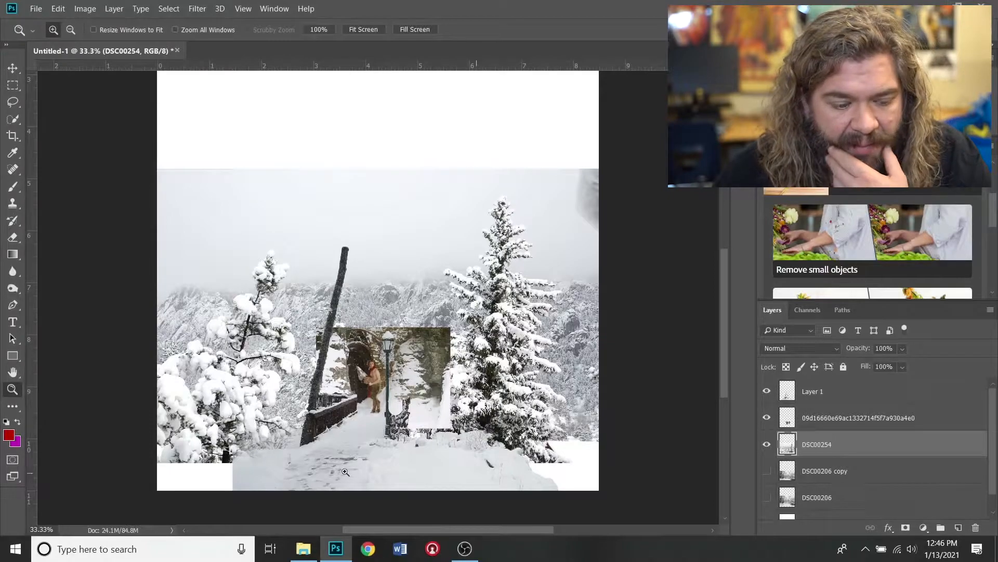
pyautogui.click(767, 472)
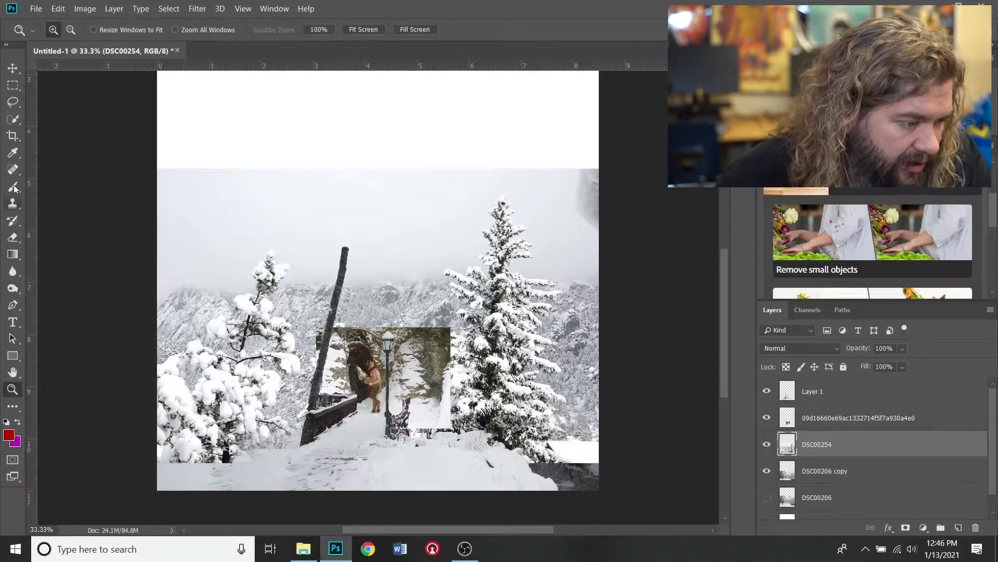
# Step: Soften the lower edge of DSC00254 beside the stream and below the snowy tree with the 77 px eraser at 38% opacity
pyautogui.click(13, 237)
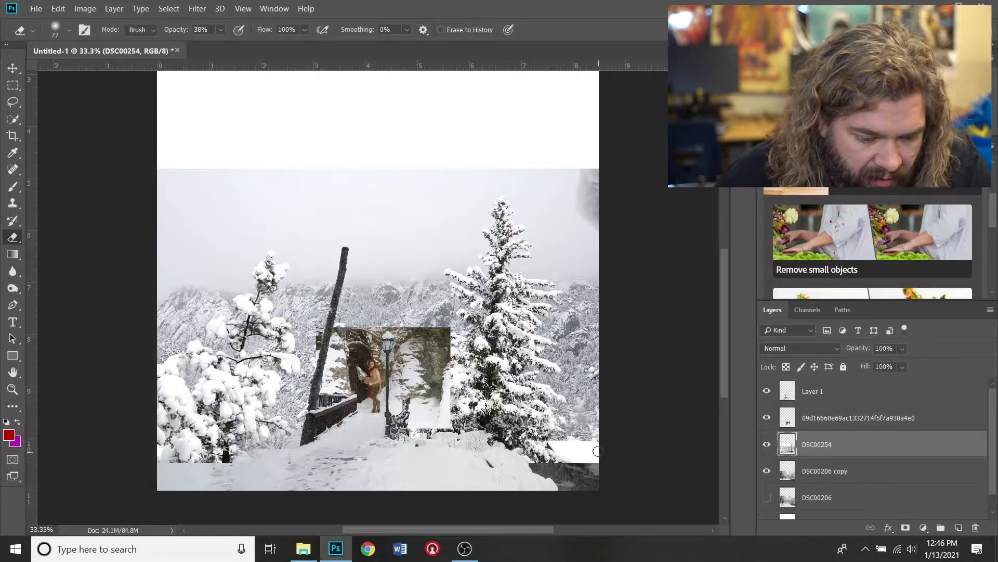
pyautogui.moveTo(558, 461)
pyautogui.mouseDown()
pyautogui.moveTo(586, 462)
pyautogui.moveTo(531, 467)
pyautogui.mouseUp()
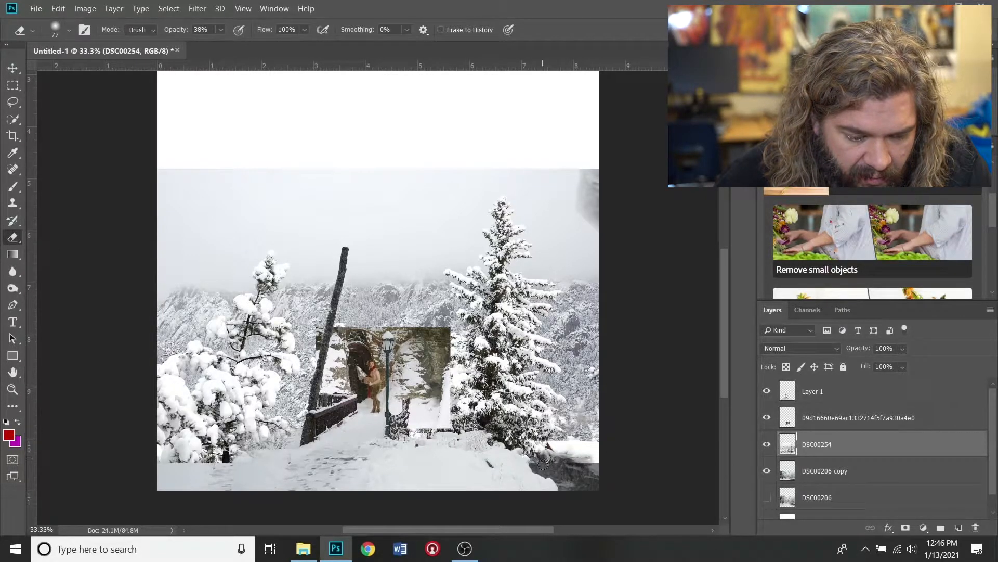
pyautogui.moveTo(590, 454); pyautogui.dragTo(589, 461)
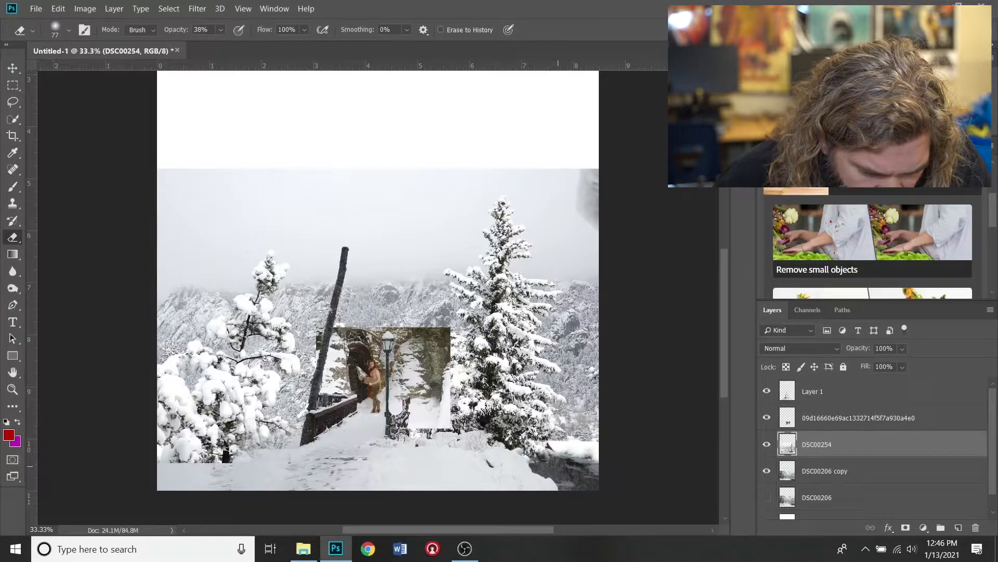
pyautogui.moveTo(551, 463)
pyautogui.mouseDown()
pyautogui.moveTo(587, 467)
pyautogui.moveTo(541, 448)
pyautogui.mouseUp()
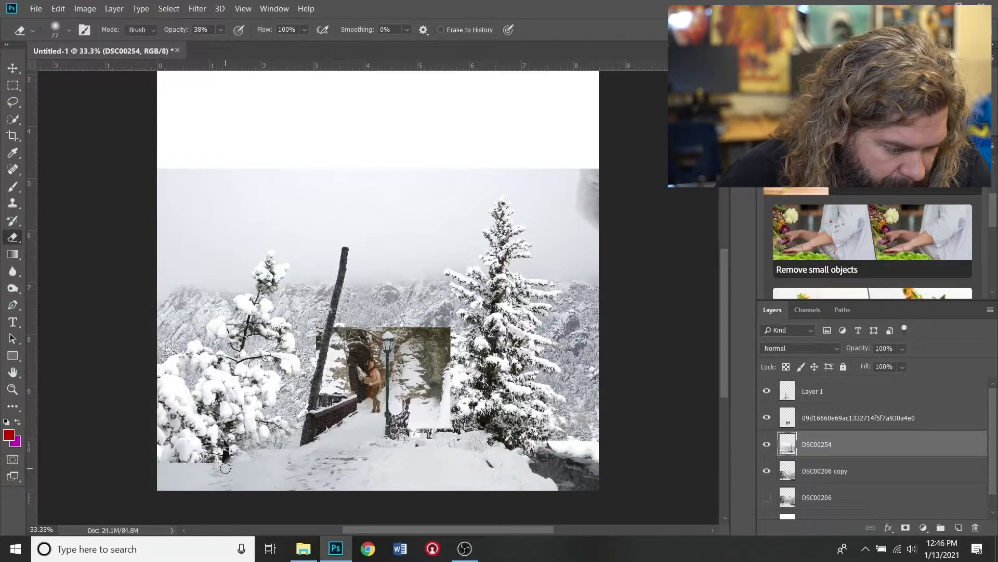
pyautogui.moveTo(215, 463)
pyautogui.mouseDown()
pyautogui.moveTo(184, 463)
pyautogui.moveTo(214, 462)
pyautogui.moveTo(162, 462)
pyautogui.mouseUp()
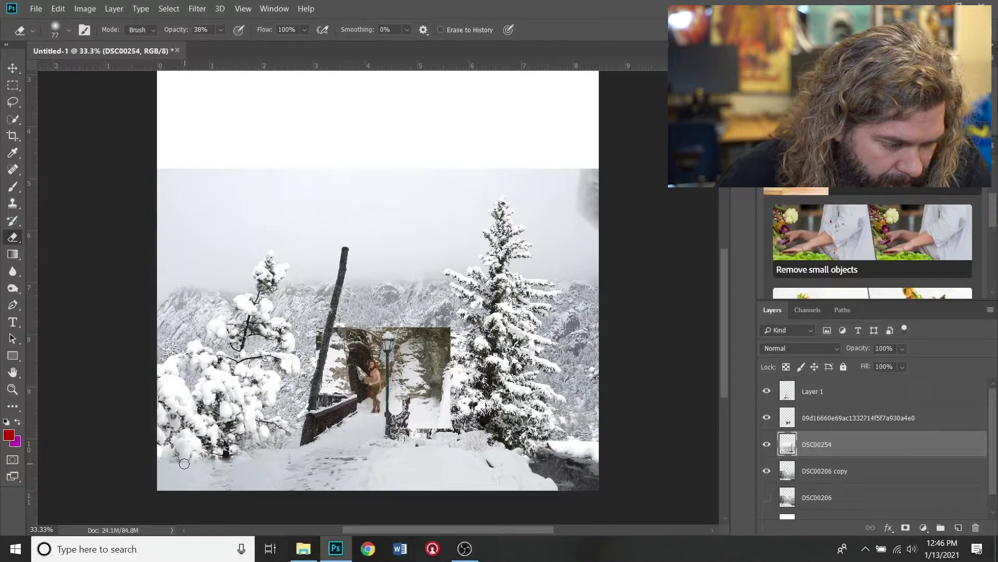
pyautogui.moveTo(165, 459)
pyautogui.mouseDown()
pyautogui.moveTo(163, 451)
pyautogui.moveTo(164, 461)
pyautogui.mouseUp()
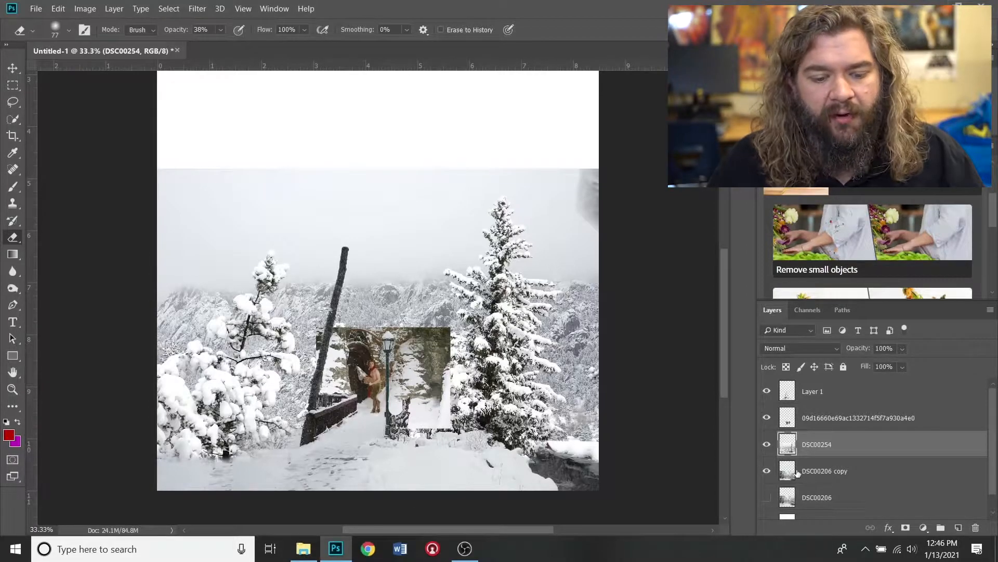
# Step: Hide DSC00206 copy, Layer 1 and the Background to check the erased lower edge of DSC00254
pyautogui.click(767, 471)
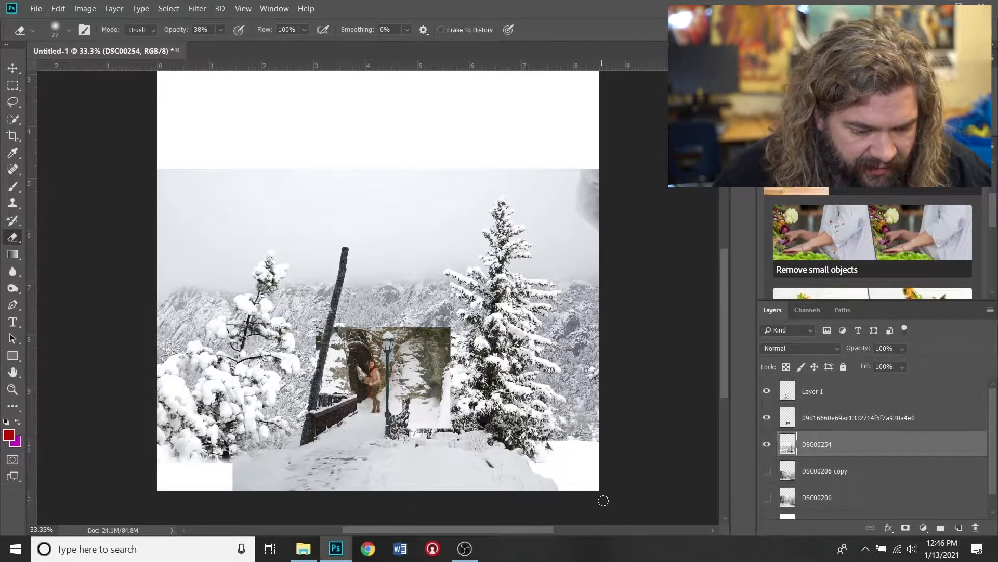
pyautogui.click(768, 392)
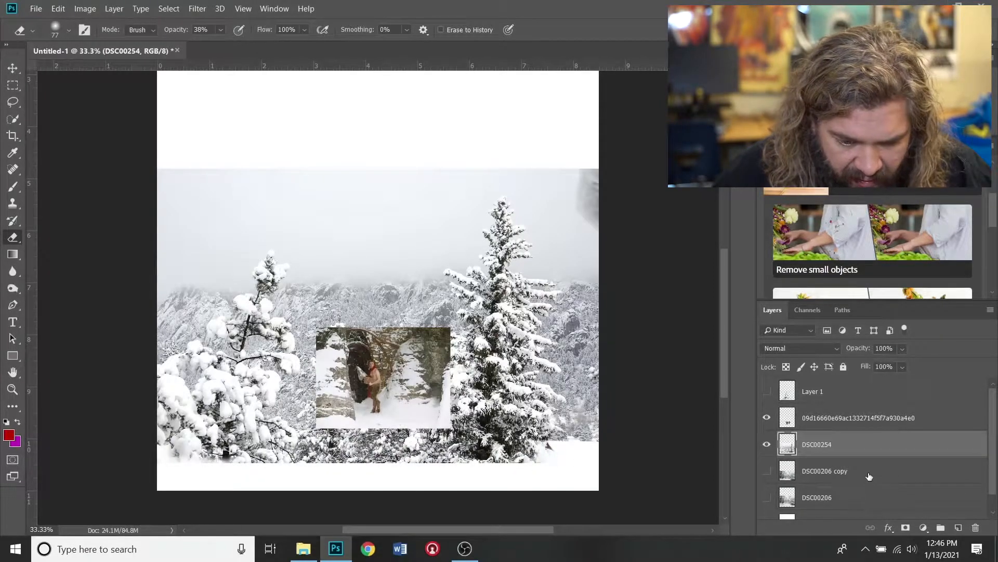
pyautogui.scroll(-1, 869, 476)
pyautogui.click(766, 507)
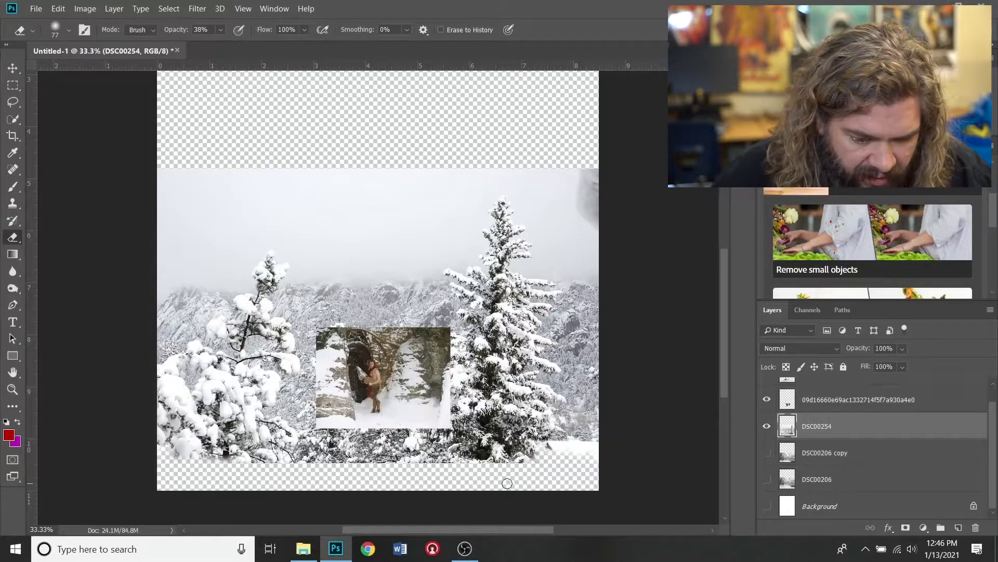
# Step: Show DSC00206 copy and Layer 1 again and select the faun image layer for editing
pyautogui.click(767, 454)
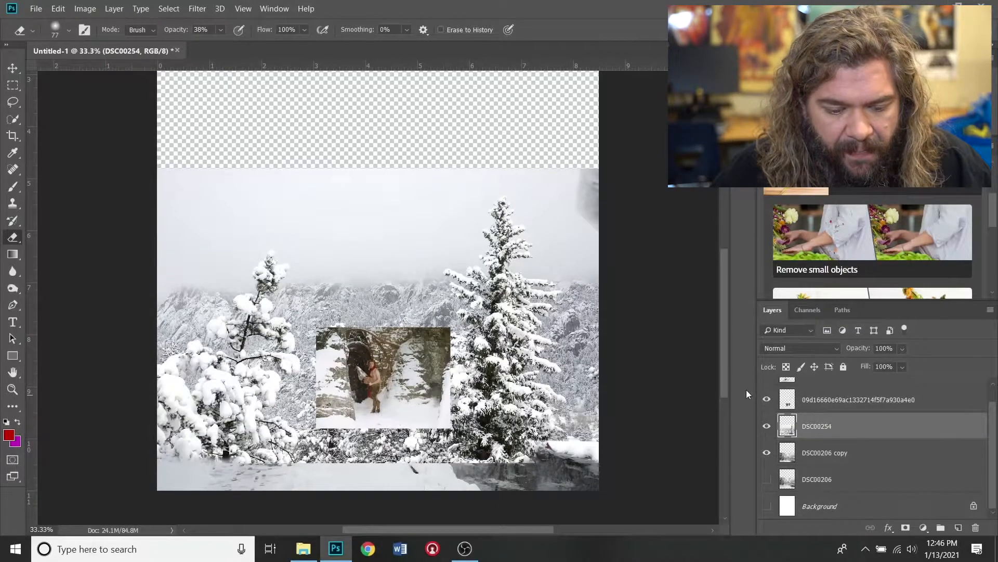
pyautogui.scroll(1, 775, 408)
pyautogui.click(767, 392)
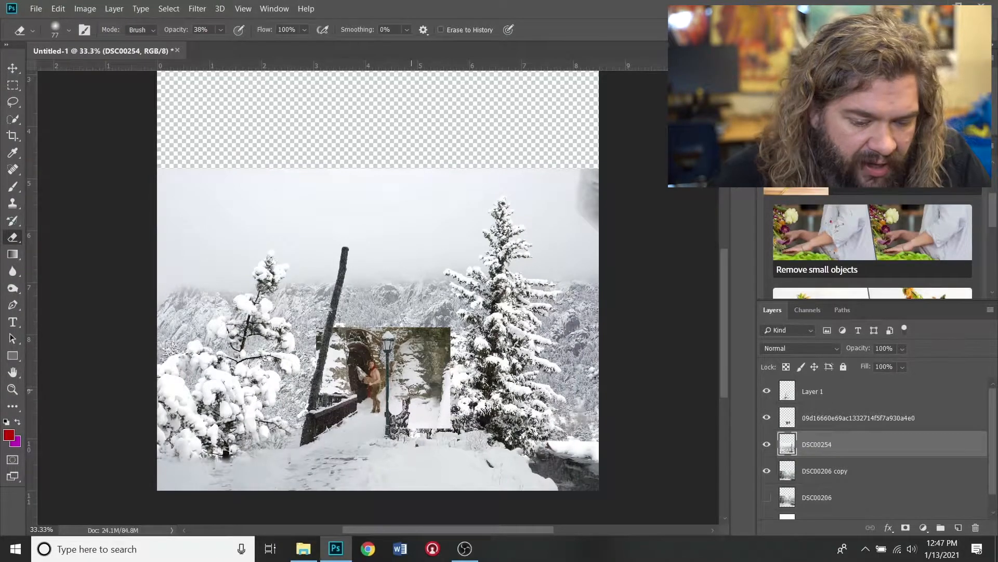
pyautogui.click(836, 419)
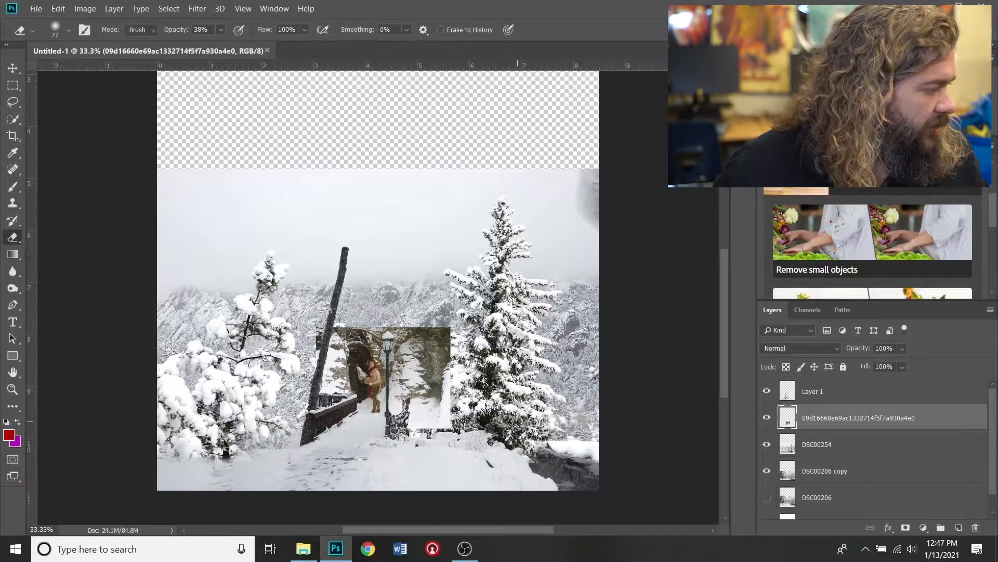
# Step: Erase the leftover dark post and shrub remnants beside the lamppost on Layer 1 with the soft 77 px eraser at 38% opacity
pyautogui.click(12, 389)
pyautogui.click(381, 393)
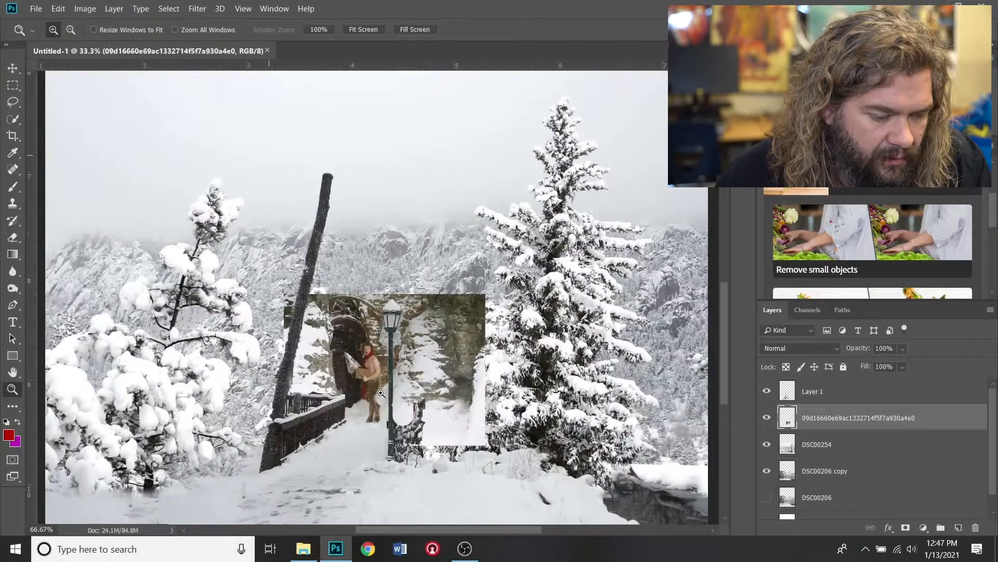
pyautogui.click(382, 394)
pyautogui.click(381, 393)
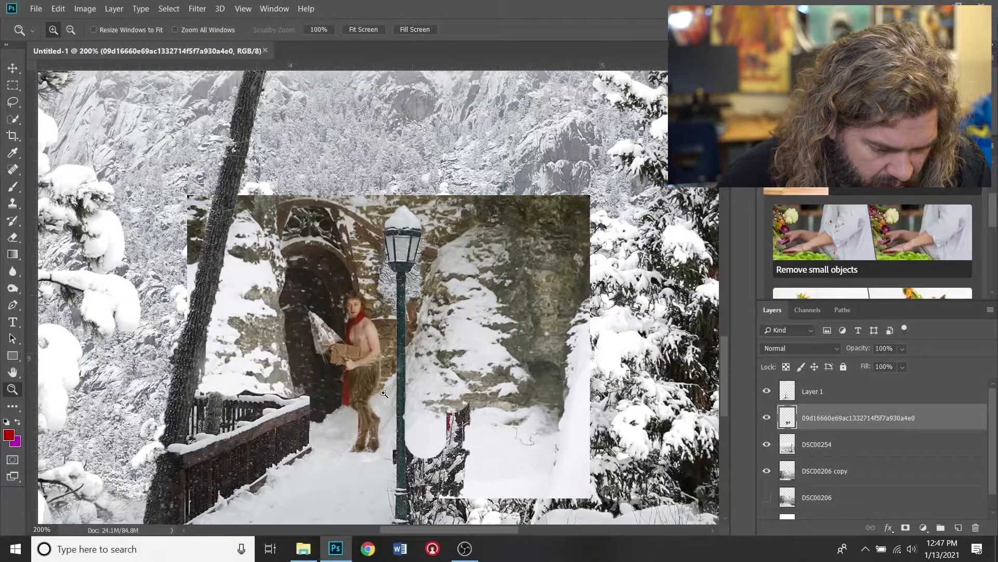
pyautogui.scroll(-8, 574, 416)
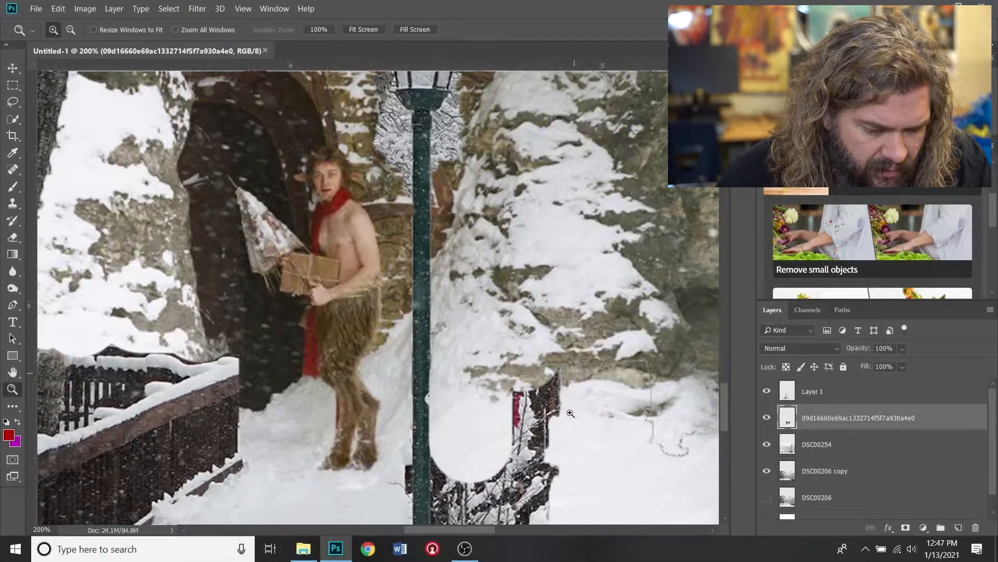
pyautogui.scroll(-10, 708, 430)
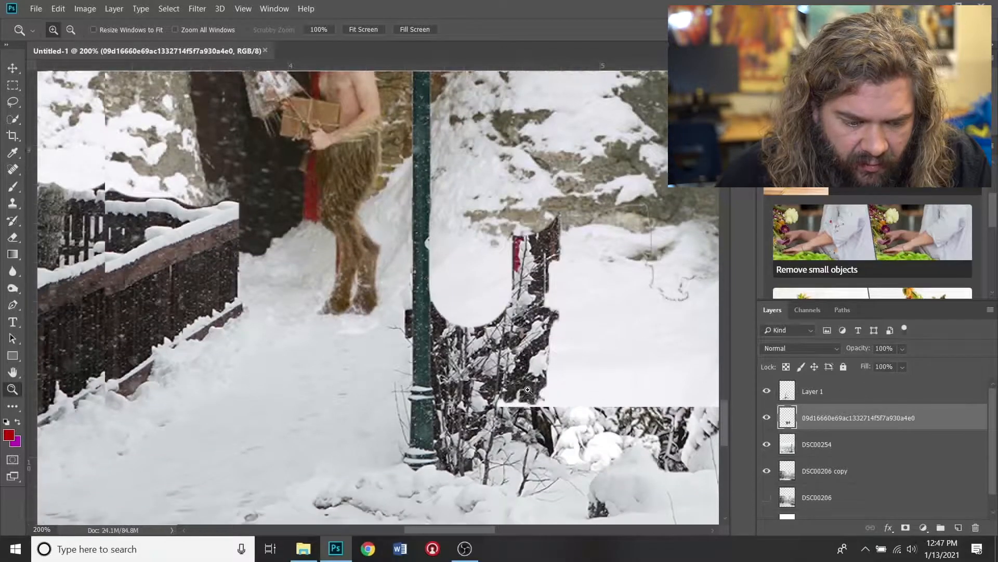
pyautogui.scroll(-10, 707, 430)
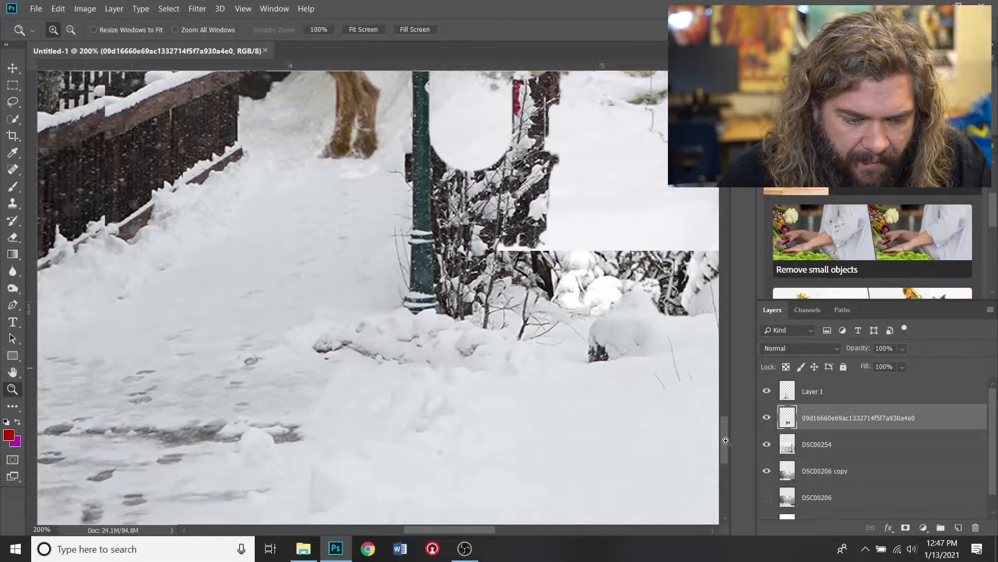
pyautogui.moveTo(726, 448); pyautogui.dragTo(723, 412)
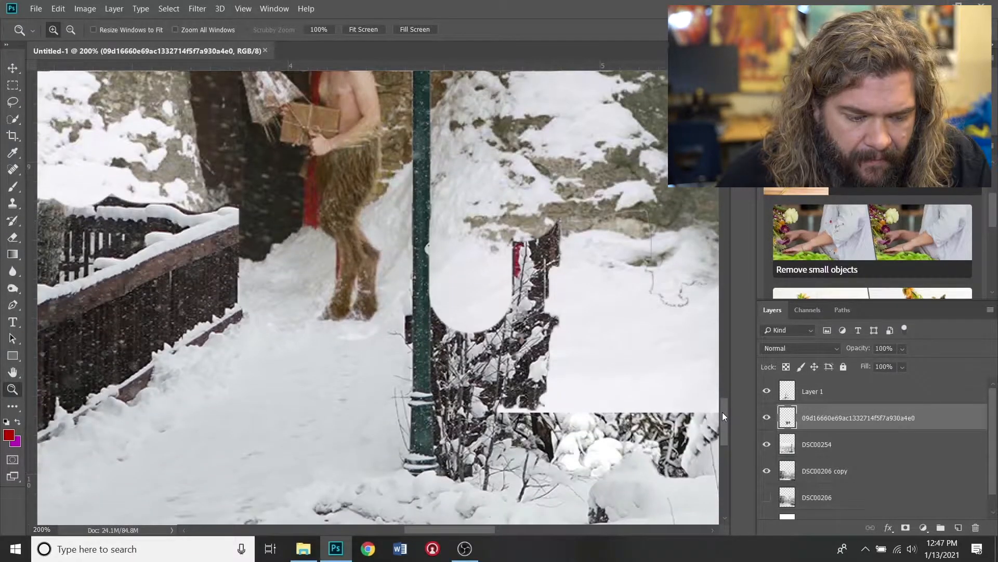
pyautogui.click(815, 394)
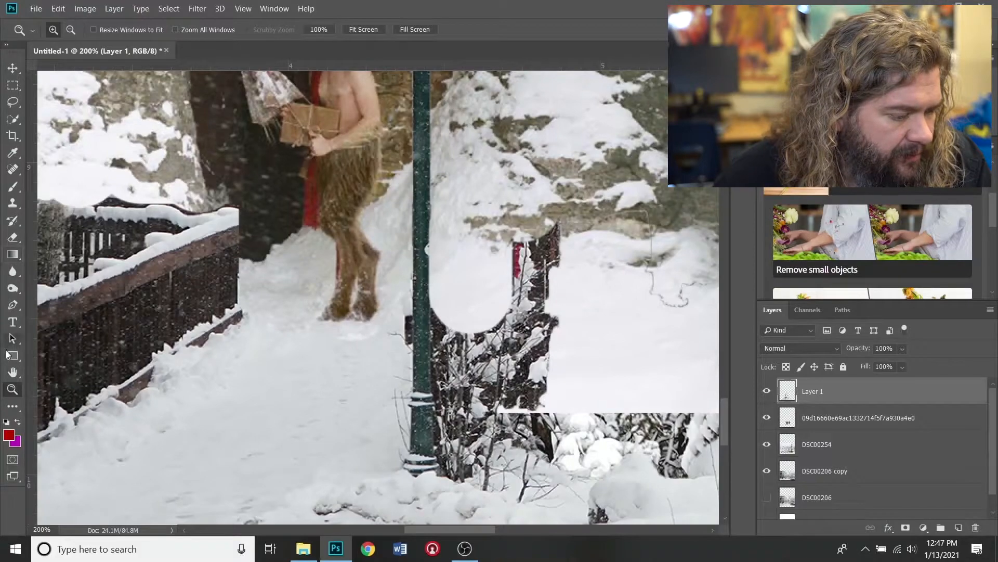
pyautogui.click(16, 240)
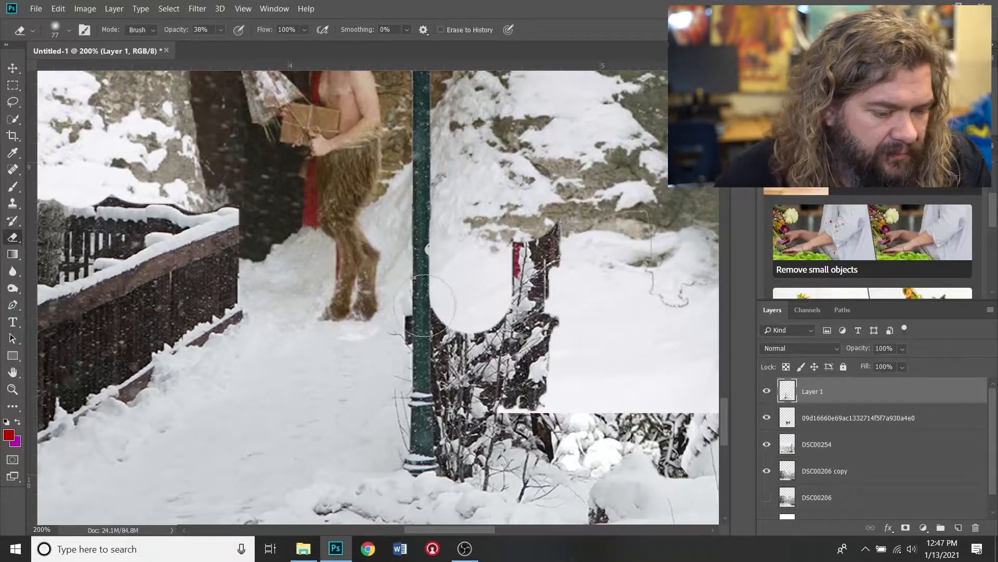
pyautogui.moveTo(500, 332)
pyautogui.mouseDown()
pyautogui.moveTo(538, 320)
pyautogui.moveTo(537, 262)
pyautogui.moveTo(562, 228)
pyautogui.moveTo(547, 274)
pyautogui.mouseUp()
pyautogui.moveTo(531, 328); pyautogui.dragTo(536, 419)
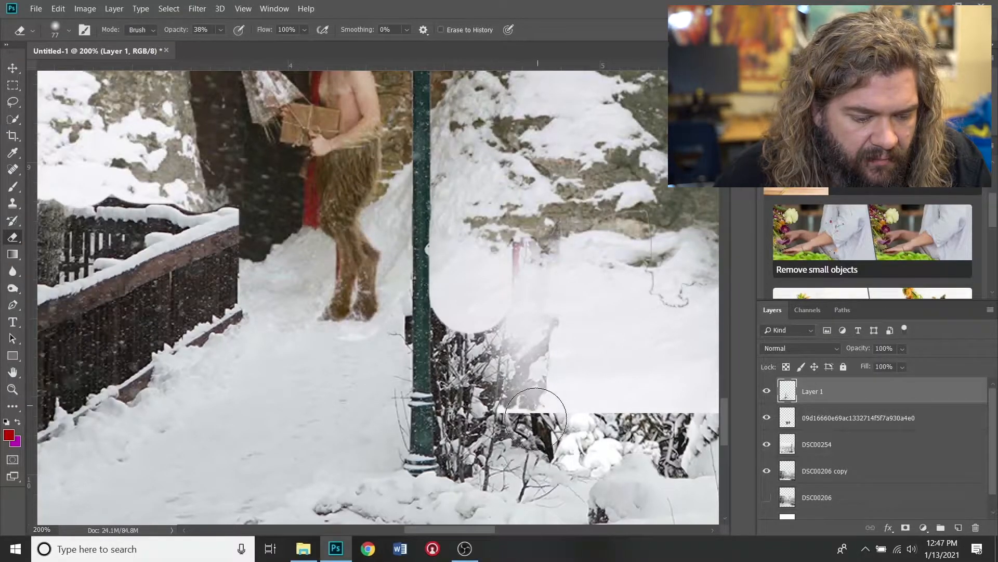
pyautogui.moveTo(518, 381); pyautogui.dragTo(543, 329)
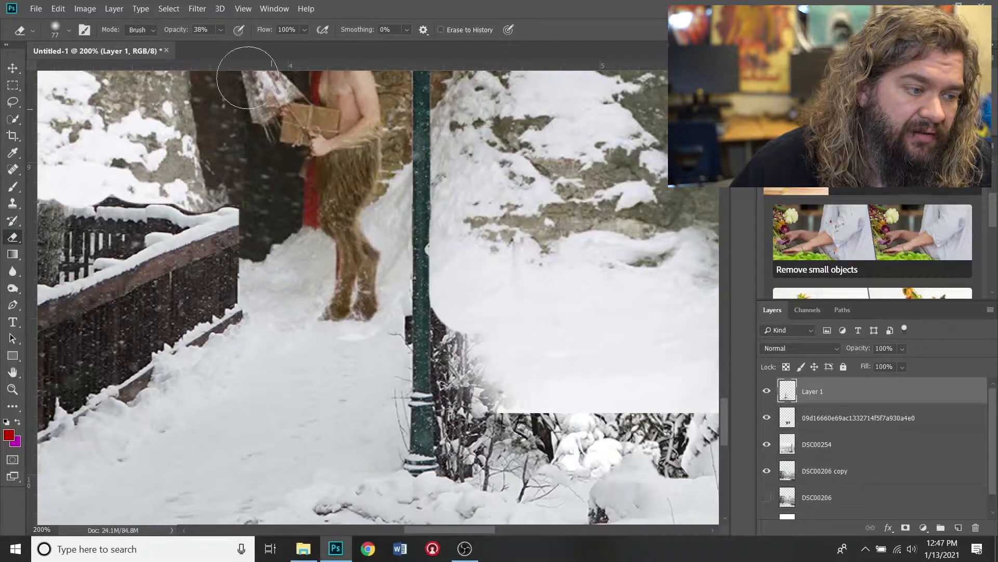
# Step: Switch the eraser to the textured 127 px brush tip with 125% spacing
pyautogui.rightClick(380, 234)
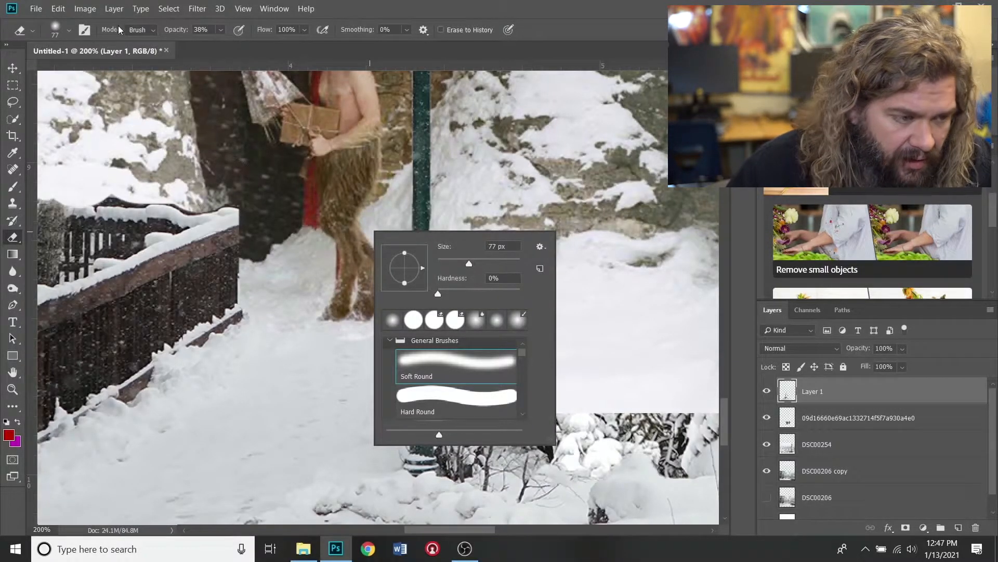
pyautogui.click(83, 30)
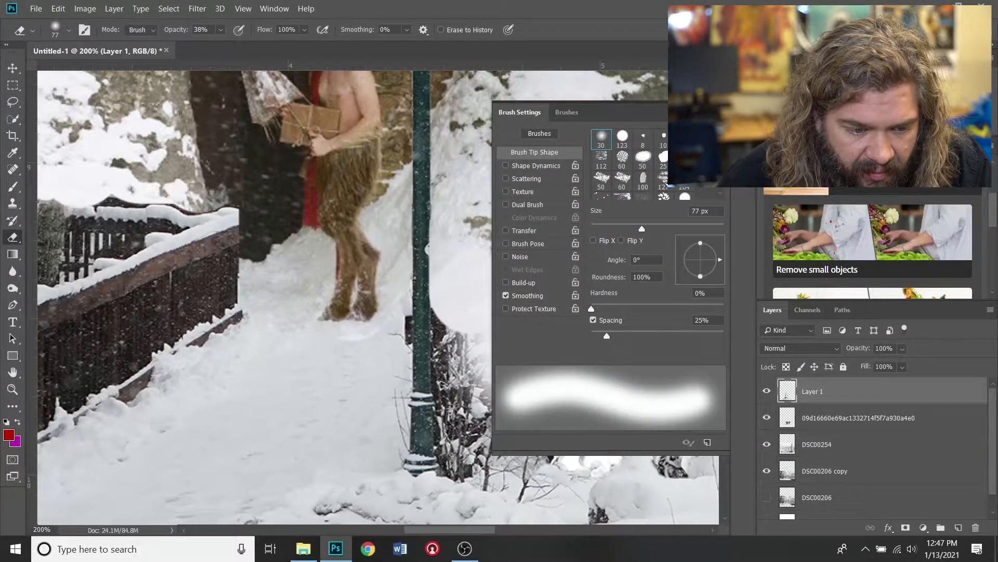
pyautogui.click(667, 183)
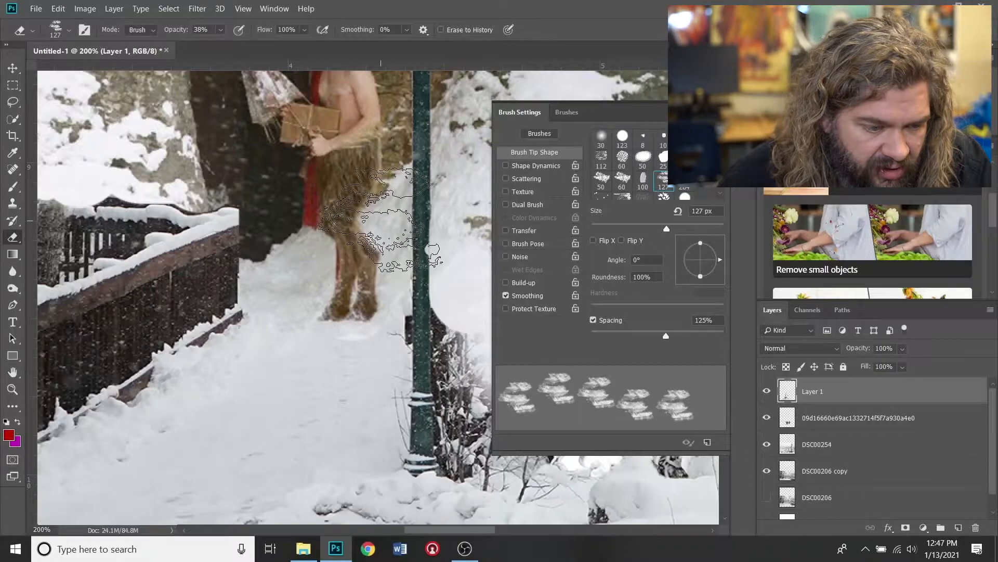
pyautogui.click(725, 104)
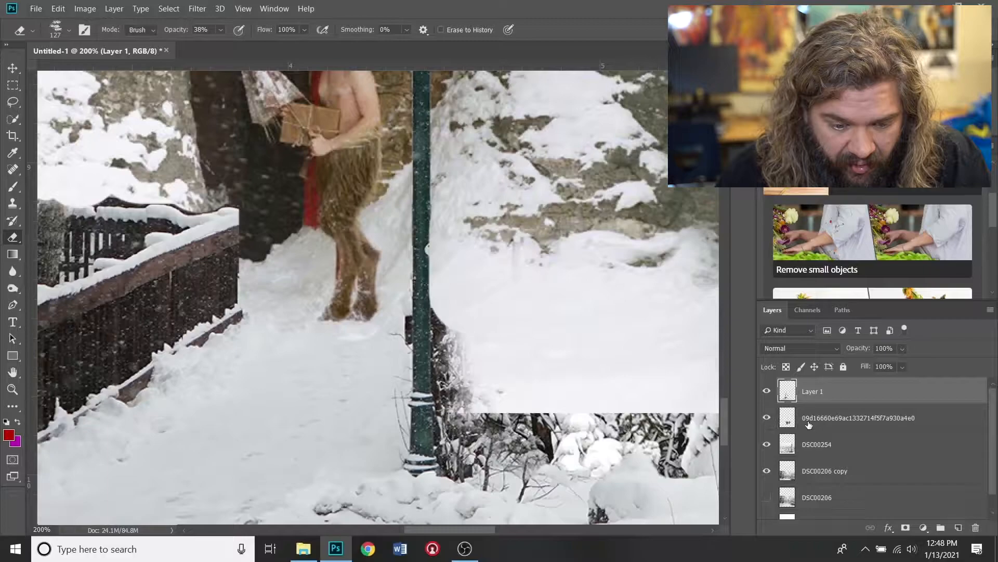
# Step: Erase the hard lower edge of the faun image layer over the snowy shrubs with the textured 127 px eraser at 38% opacity
pyautogui.click(808, 425)
pyautogui.moveTo(637, 424)
pyautogui.mouseDown()
pyautogui.moveTo(598, 417)
pyautogui.moveTo(566, 439)
pyautogui.moveTo(530, 439)
pyautogui.moveTo(657, 429)
pyautogui.moveTo(671, 403)
pyautogui.moveTo(421, 419)
pyautogui.moveTo(523, 429)
pyautogui.moveTo(517, 444)
pyautogui.moveTo(572, 404)
pyautogui.moveTo(544, 432)
pyautogui.moveTo(546, 443)
pyautogui.moveTo(578, 416)
pyautogui.moveTo(534, 434)
pyautogui.moveTo(619, 432)
pyautogui.moveTo(632, 377)
pyautogui.moveTo(613, 405)
pyautogui.moveTo(534, 431)
pyautogui.moveTo(703, 405)
pyautogui.moveTo(677, 348)
pyautogui.moveTo(580, 394)
pyautogui.moveTo(547, 370)
pyautogui.moveTo(578, 390)
pyautogui.moveTo(661, 408)
pyautogui.moveTo(671, 427)
pyautogui.moveTo(563, 450)
pyautogui.moveTo(542, 435)
pyautogui.moveTo(513, 442)
pyautogui.moveTo(692, 460)
pyautogui.mouseUp()
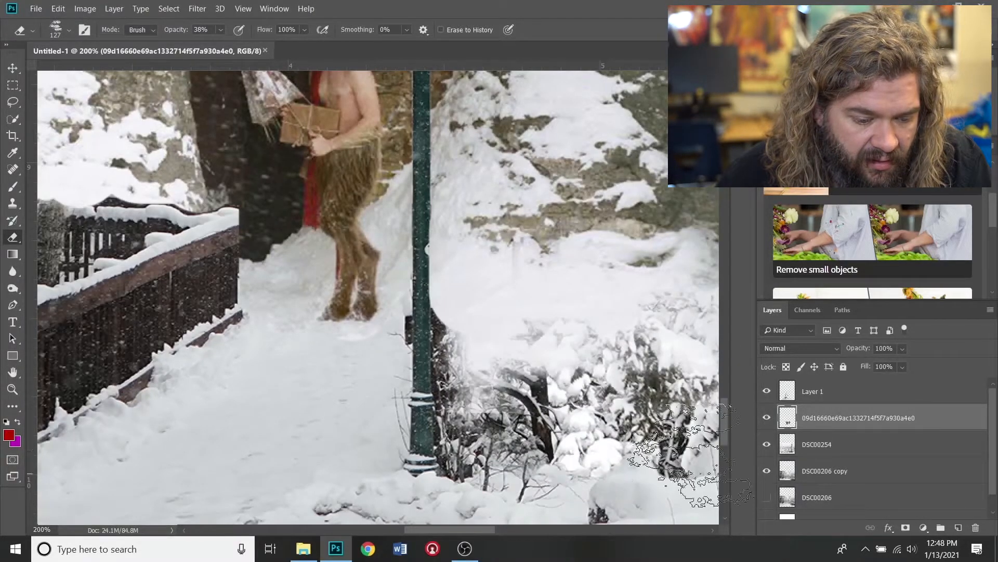
pyautogui.scroll(2, 481, 346)
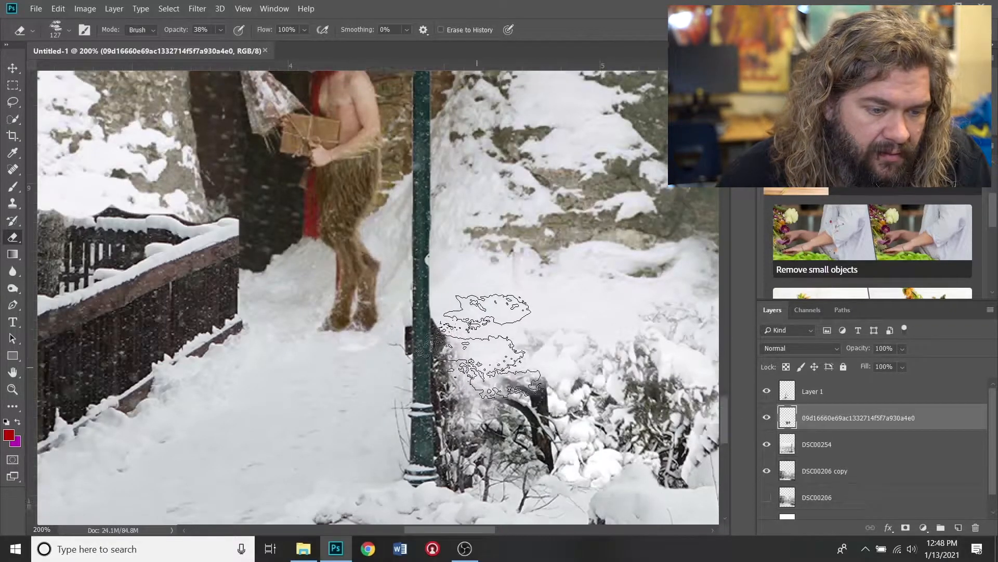
pyautogui.scroll(1, 481, 346)
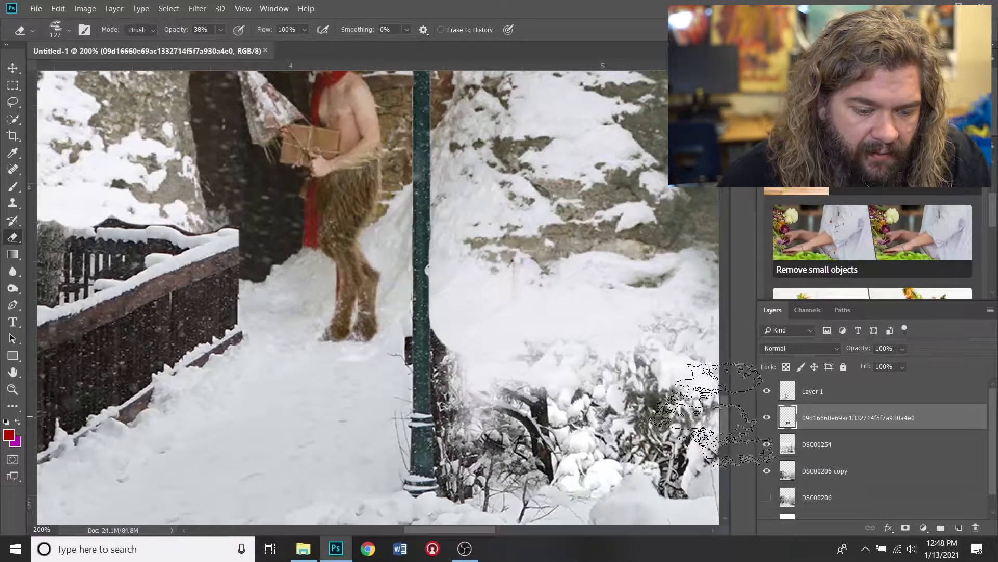
# Step: Erase the rock wall above and beside the lamp on the faun image layer with the textured eraser at 38% opacity
pyautogui.moveTo(722, 413); pyautogui.dragTo(719, 379)
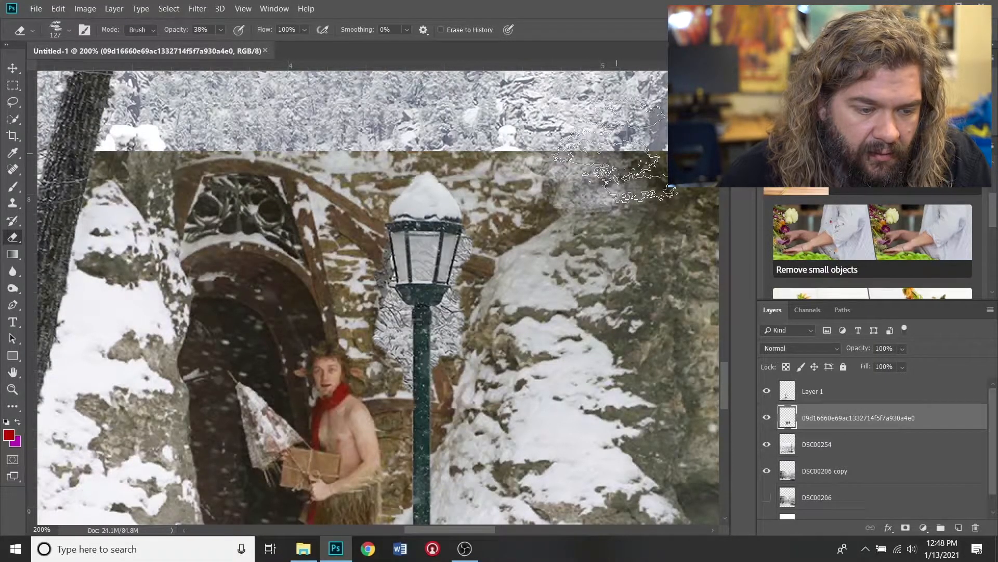
pyautogui.moveTo(576, 155); pyautogui.dragTo(543, 234)
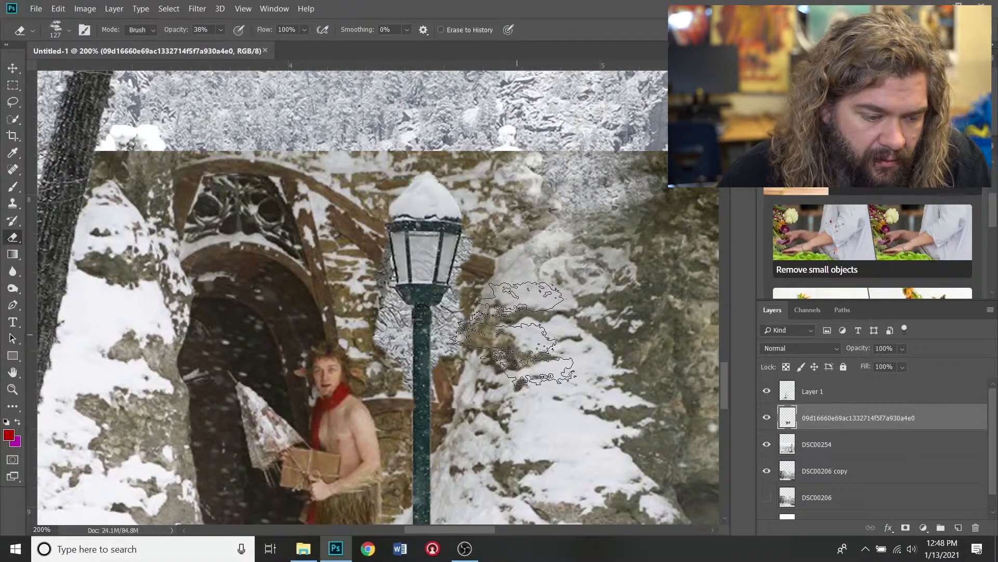
pyautogui.moveTo(520, 329)
pyautogui.mouseDown()
pyautogui.moveTo(518, 286)
pyautogui.moveTo(546, 223)
pyautogui.moveTo(547, 191)
pyautogui.moveTo(537, 203)
pyautogui.moveTo(524, 159)
pyautogui.moveTo(484, 139)
pyautogui.moveTo(534, 220)
pyautogui.moveTo(534, 260)
pyautogui.moveTo(544, 228)
pyautogui.moveTo(525, 172)
pyautogui.moveTo(498, 148)
pyautogui.moveTo(523, 221)
pyautogui.moveTo(499, 258)
pyautogui.moveTo(451, 233)
pyautogui.moveTo(407, 248)
pyautogui.moveTo(373, 215)
pyautogui.moveTo(379, 169)
pyautogui.moveTo(469, 213)
pyautogui.moveTo(463, 184)
pyautogui.moveTo(395, 169)
pyautogui.moveTo(470, 169)
pyautogui.moveTo(420, 145)
pyautogui.mouseUp()
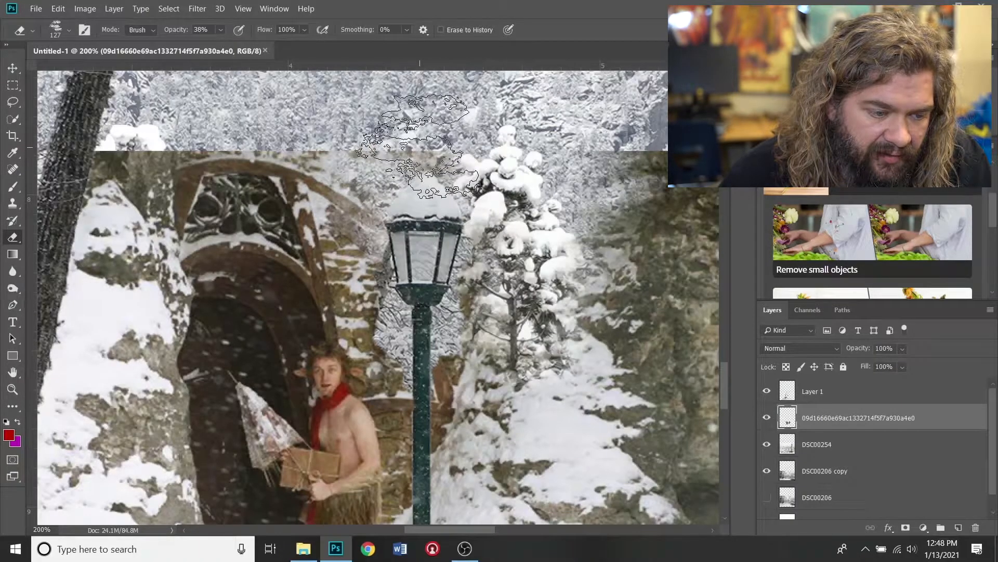
# Step: Raise the eraser opacity to 100% and erase the faun image's upper edge between the small snowy tree and its far corner
pyautogui.click(221, 30)
pyautogui.moveTo(229, 44); pyautogui.dragTo(264, 55)
pyautogui.moveTo(685, 174)
pyautogui.mouseDown()
pyautogui.moveTo(602, 179)
pyautogui.moveTo(639, 161)
pyautogui.mouseUp()
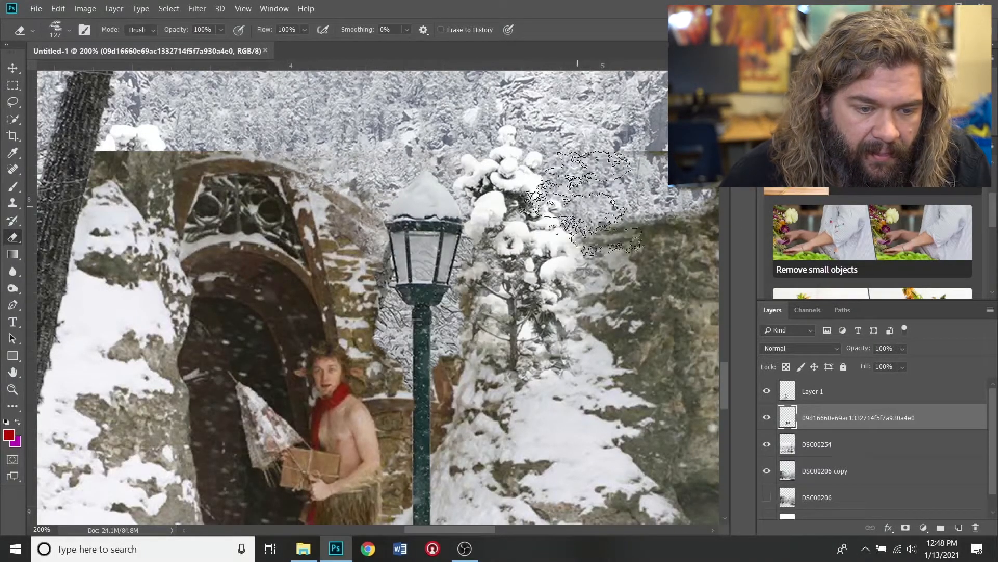
# Step: Rotate the eraser tip to -75° and erase the faun image's upper edge between the leaning trunk and the stone arch
pyautogui.press('F5')
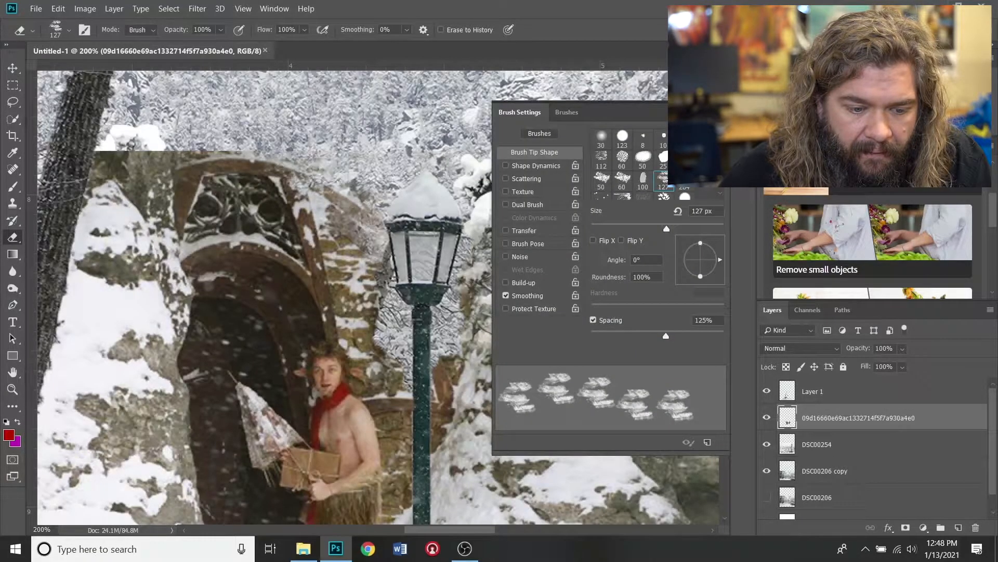
pyautogui.moveTo(721, 261); pyautogui.dragTo(706, 280)
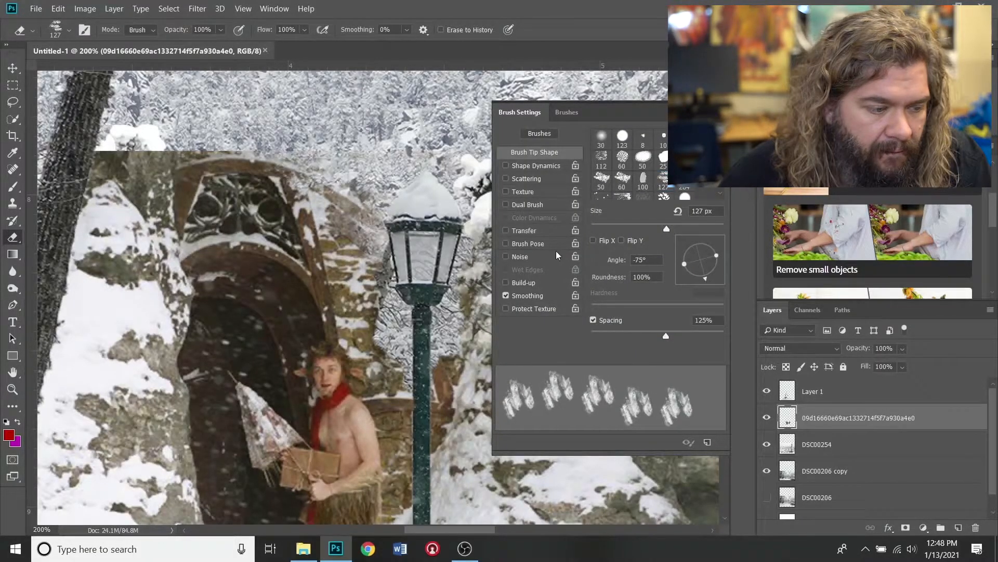
pyautogui.moveTo(94, 166)
pyautogui.mouseDown()
pyautogui.moveTo(119, 144)
pyautogui.moveTo(151, 157)
pyautogui.moveTo(98, 199)
pyautogui.moveTo(85, 228)
pyautogui.moveTo(136, 157)
pyautogui.moveTo(119, 140)
pyautogui.mouseUp()
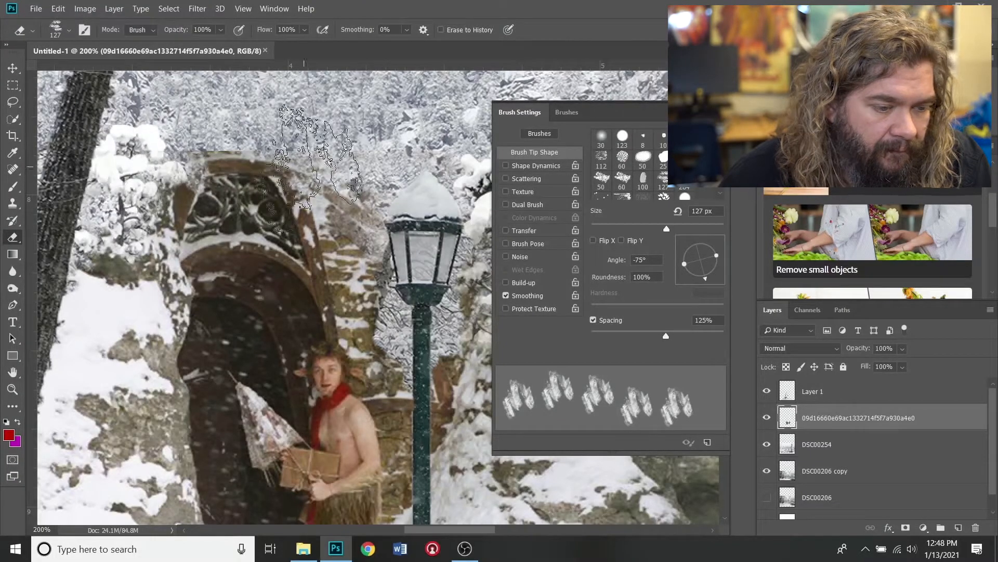
pyautogui.press('F5')
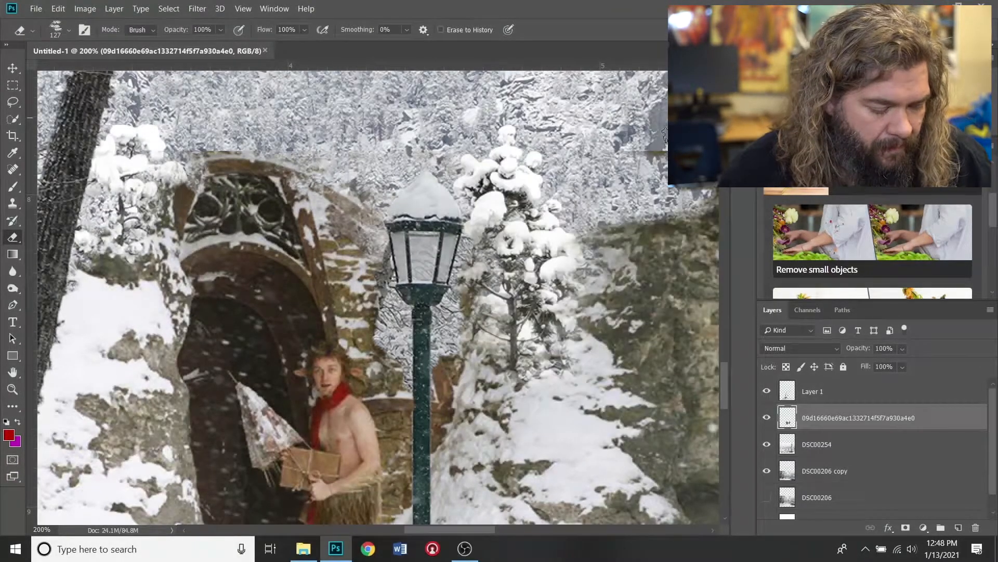
# Step: Erase the rock wall and straight side edge of the faun image layer in front of the large snowy tree
pyautogui.hotkey('ctrl', '-')
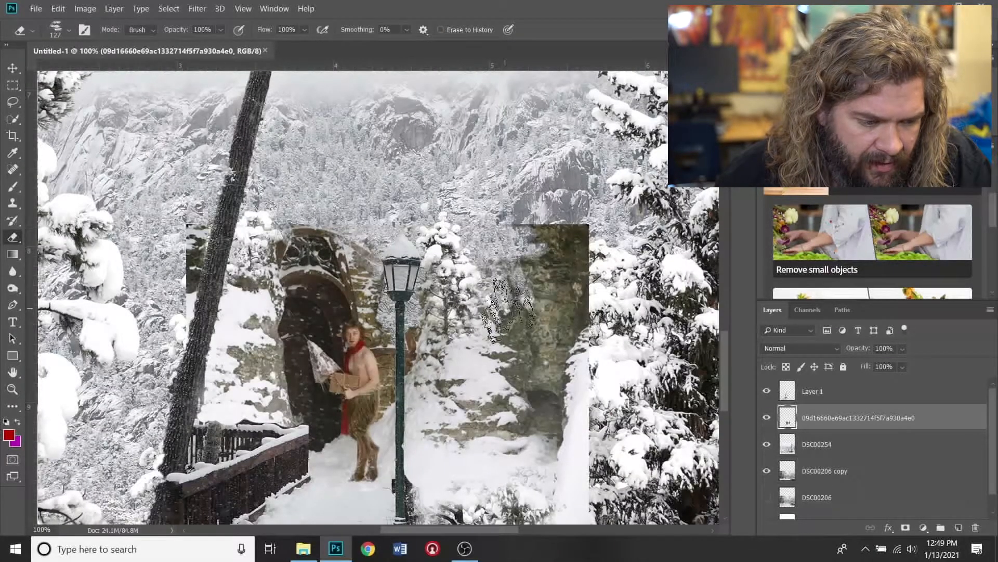
pyautogui.moveTo(508, 310); pyautogui.dragTo(485, 279)
pyautogui.moveTo(446, 223); pyautogui.dragTo(490, 375)
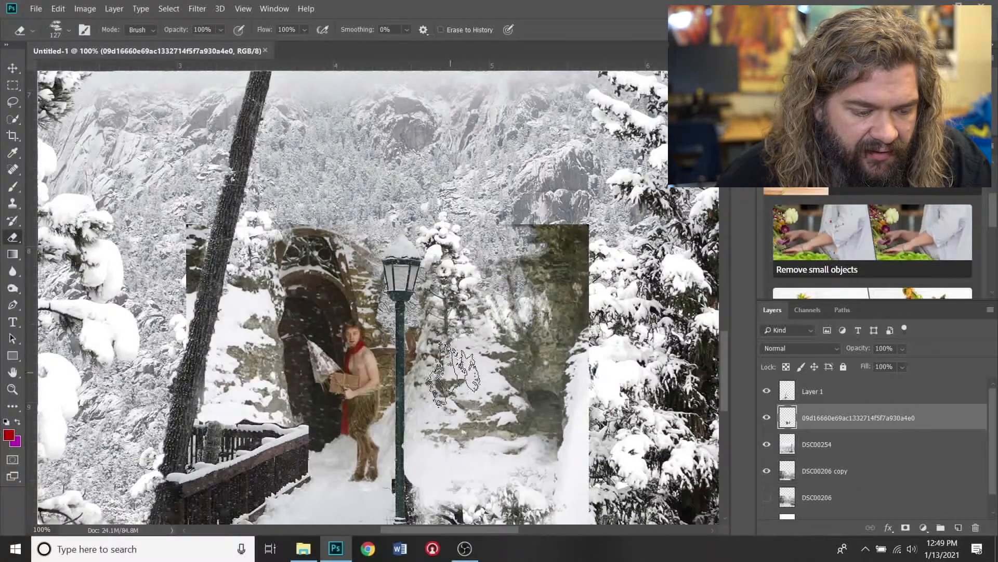
pyautogui.moveTo(536, 228)
pyautogui.mouseDown()
pyautogui.moveTo(569, 279)
pyautogui.moveTo(554, 231)
pyautogui.moveTo(568, 259)
pyautogui.moveTo(550, 275)
pyautogui.moveTo(568, 291)
pyautogui.moveTo(559, 372)
pyautogui.moveTo(580, 399)
pyautogui.moveTo(594, 372)
pyautogui.moveTo(545, 306)
pyautogui.moveTo(559, 291)
pyautogui.moveTo(555, 279)
pyautogui.moveTo(582, 283)
pyautogui.moveTo(585, 245)
pyautogui.mouseUp()
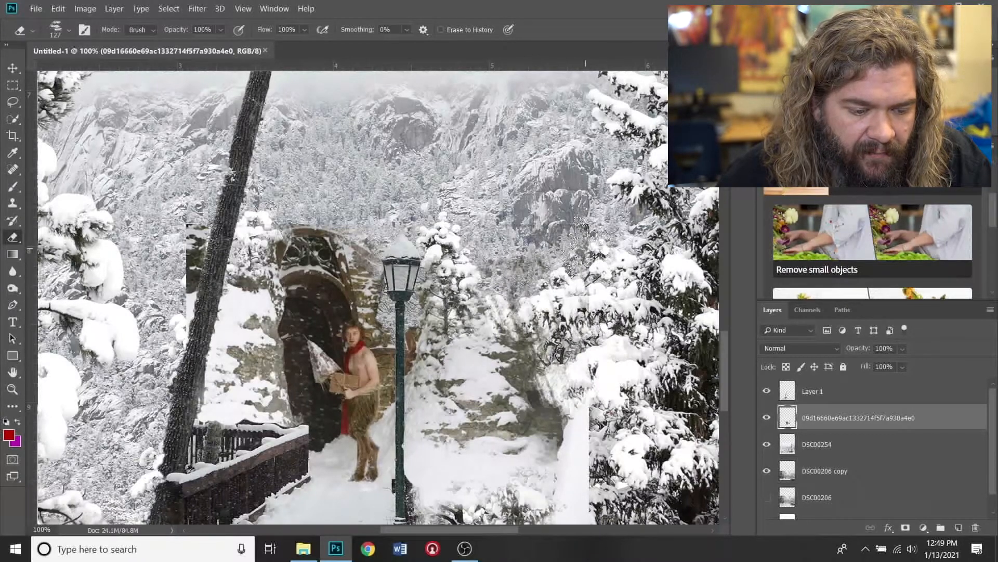
pyautogui.moveTo(551, 405)
pyautogui.mouseDown()
pyautogui.moveTo(568, 447)
pyautogui.moveTo(577, 447)
pyautogui.moveTo(590, 432)
pyautogui.moveTo(566, 408)
pyautogui.moveTo(538, 344)
pyautogui.mouseUp()
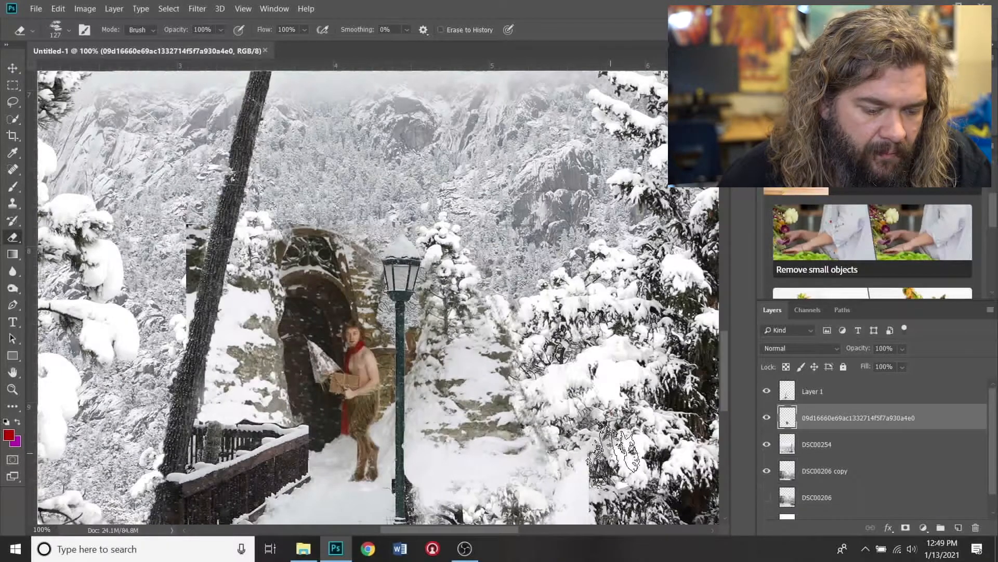
pyautogui.scroll(-1, 608, 447)
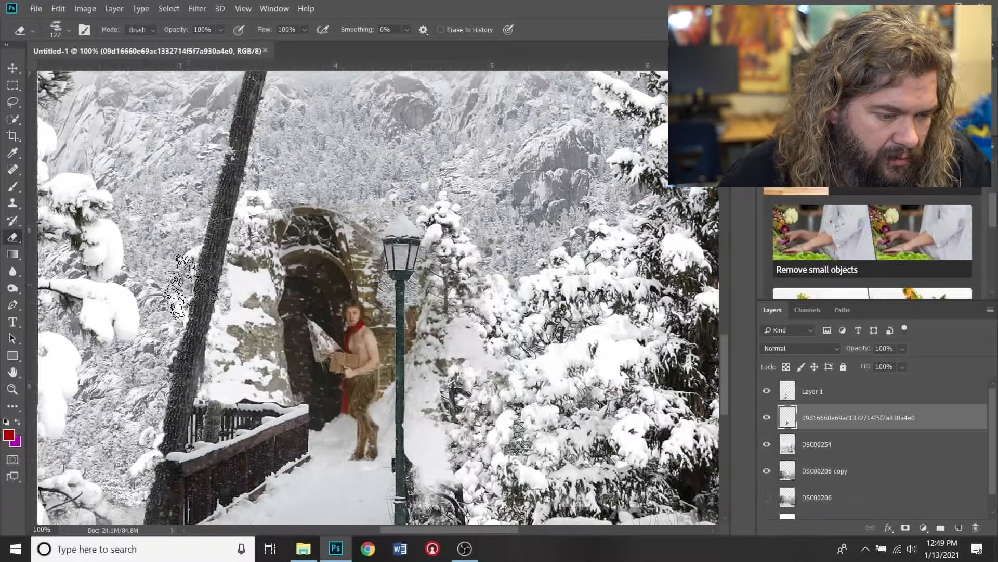
# Step: Erase the leftover background patches on both sides of the lamppost just below the lamp on Layer 1
pyautogui.click(859, 399)
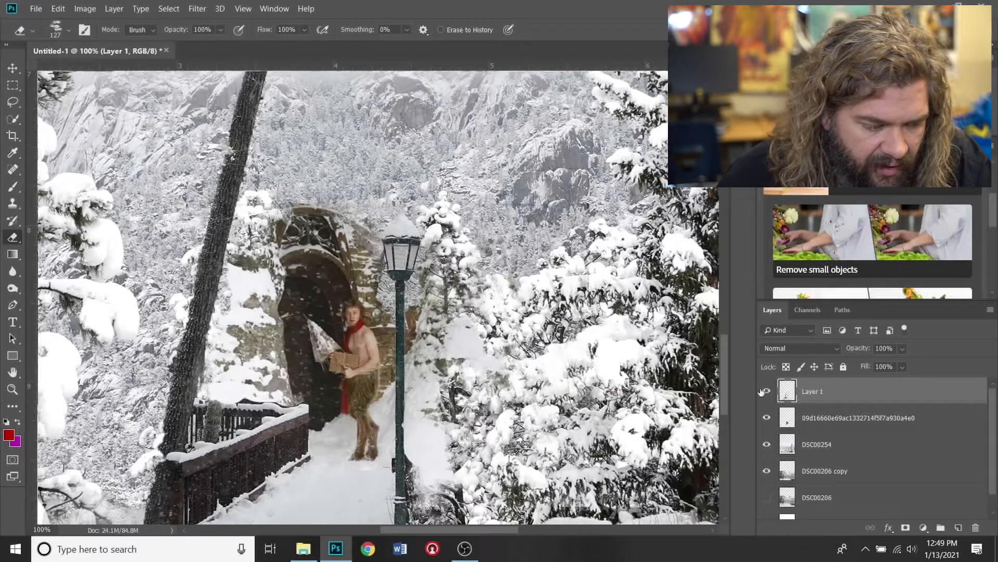
pyautogui.click(16, 397)
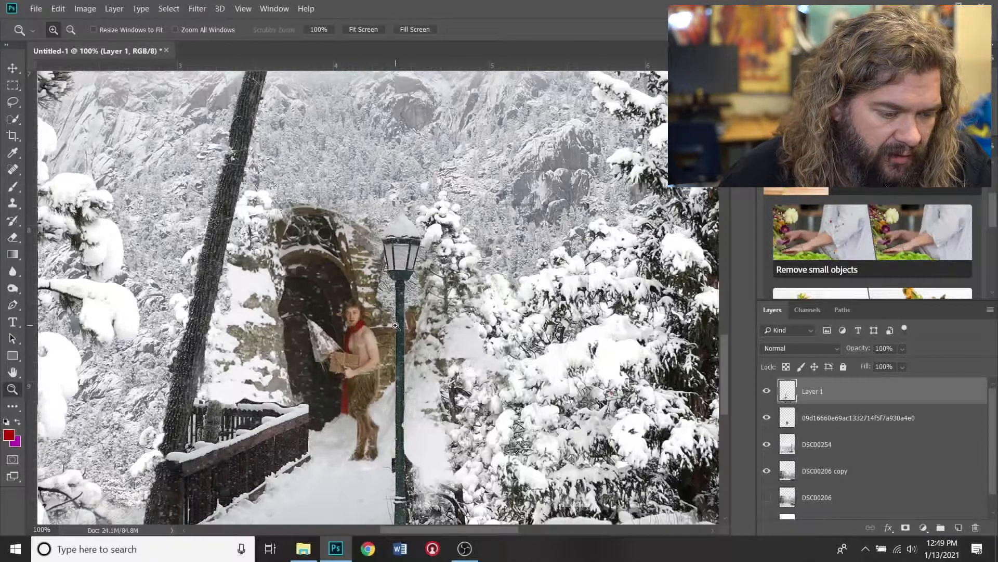
pyautogui.click(420, 293)
pyautogui.click(398, 296)
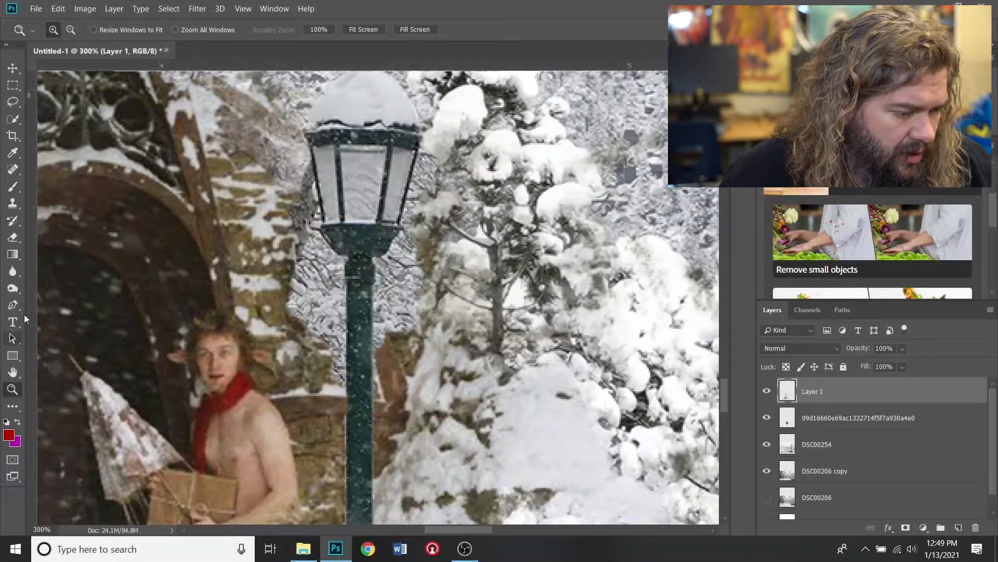
pyautogui.click(12, 237)
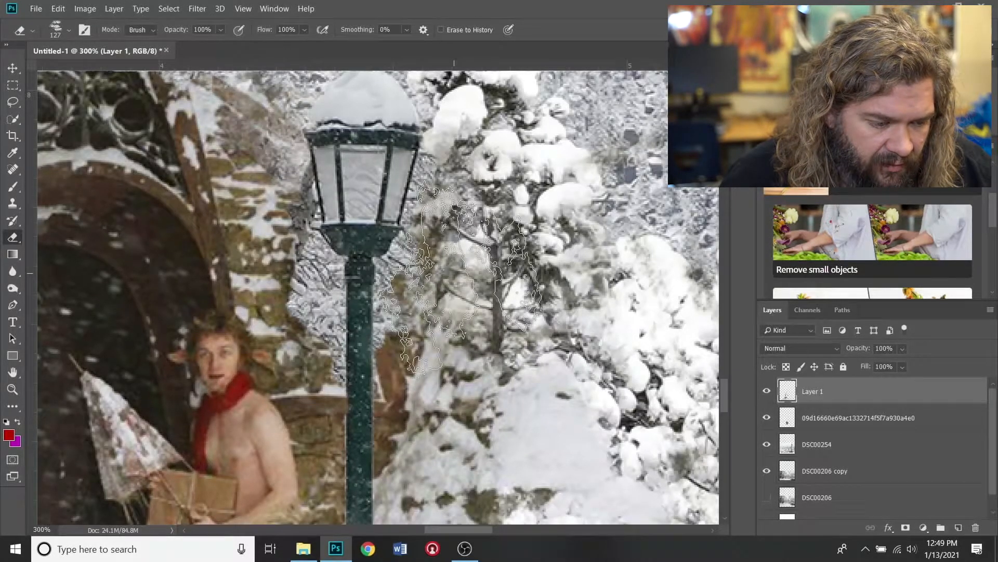
pyautogui.moveTo(459, 264); pyautogui.dragTo(446, 330)
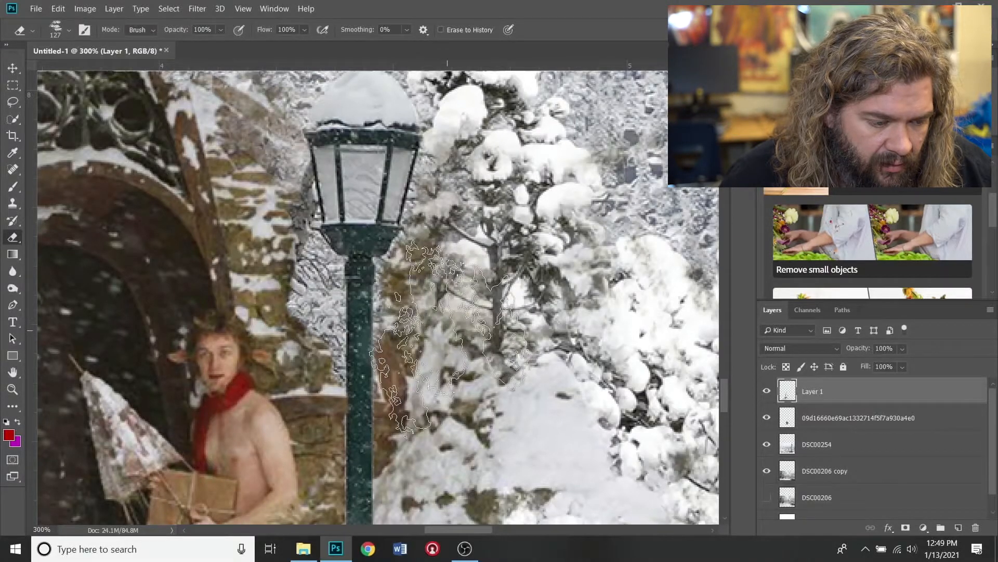
pyautogui.moveTo(256, 311); pyautogui.dragTo(236, 299)
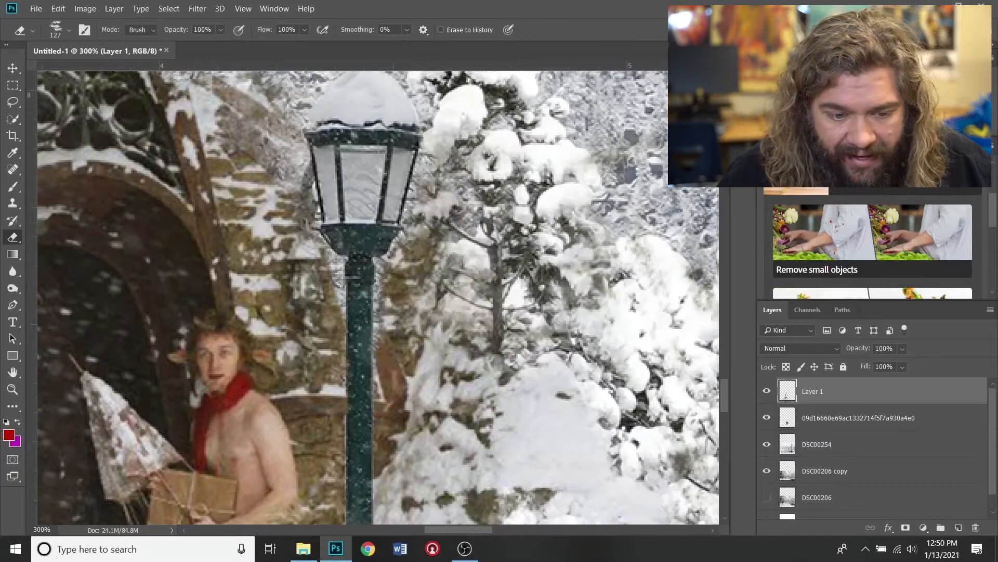
# Step: Rotate the textured eraser tip to -117° in the brush settings
pyautogui.press('F5')
pyautogui.moveTo(702, 278); pyautogui.dragTo(693, 278)
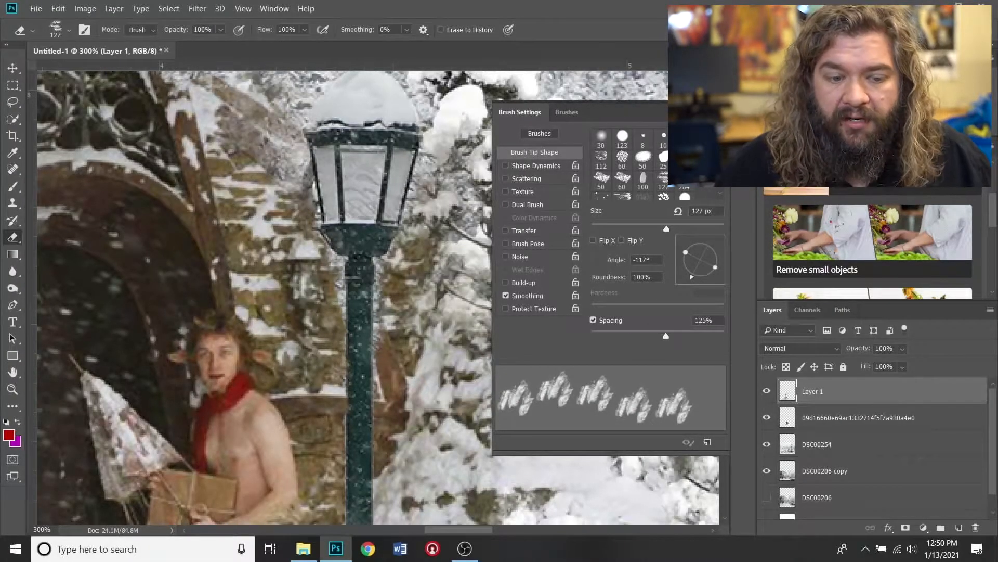
pyautogui.press('F5')
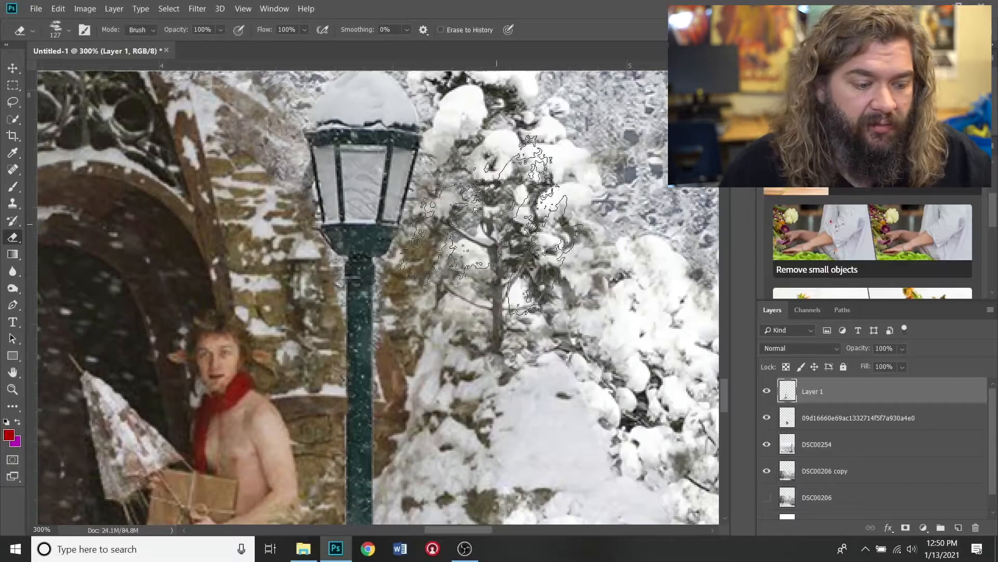
# Step: Fade the upper end of the leaning trunk on Layer 1 into the fog using a 56 px soft round eraser at 26% opacity
pyautogui.click(13, 390)
pyautogui.rightClick(186, 404)
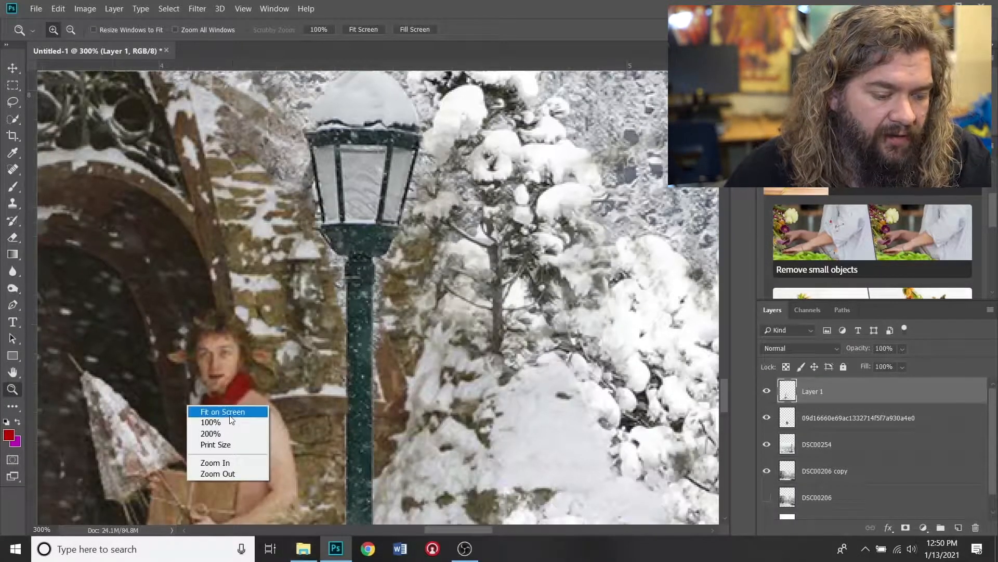
pyautogui.click(222, 411)
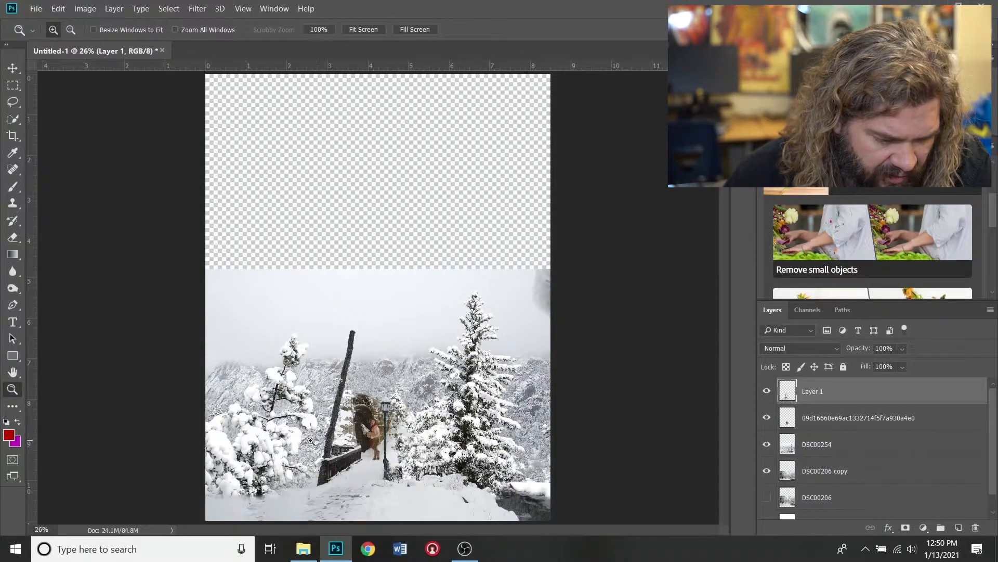
pyautogui.click(348, 339)
pyautogui.click(347, 340)
pyautogui.click(347, 340)
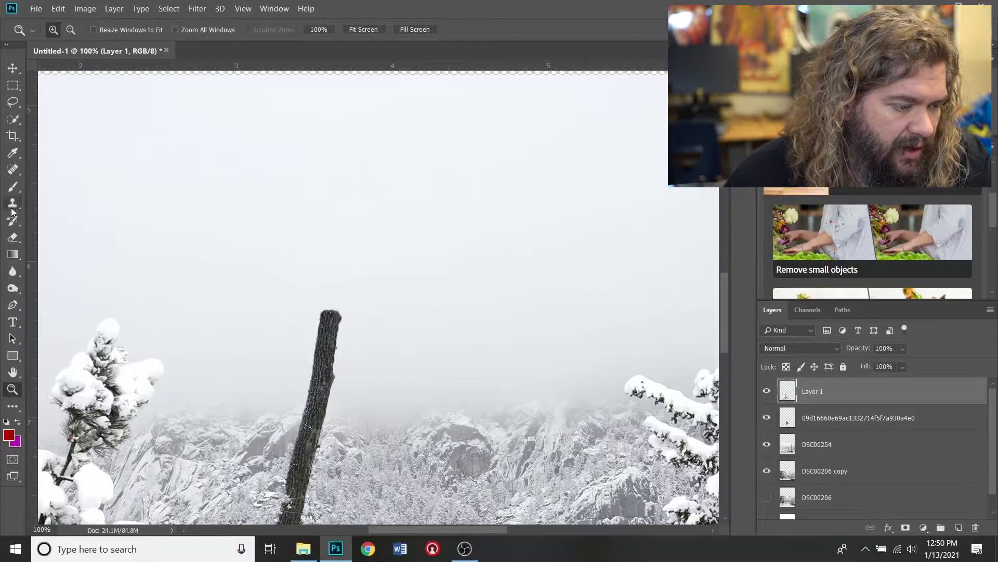
pyautogui.click(12, 237)
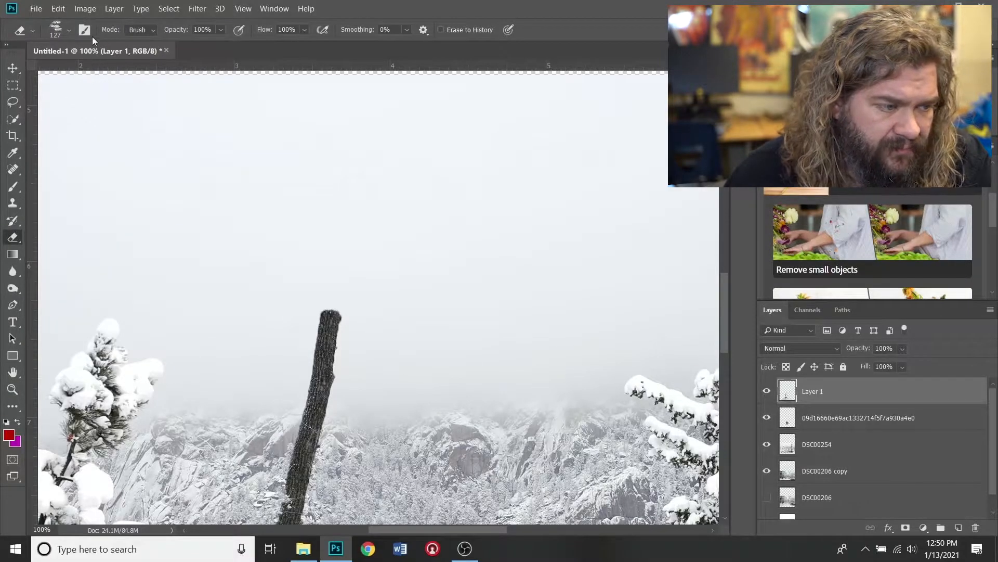
pyautogui.click(602, 139)
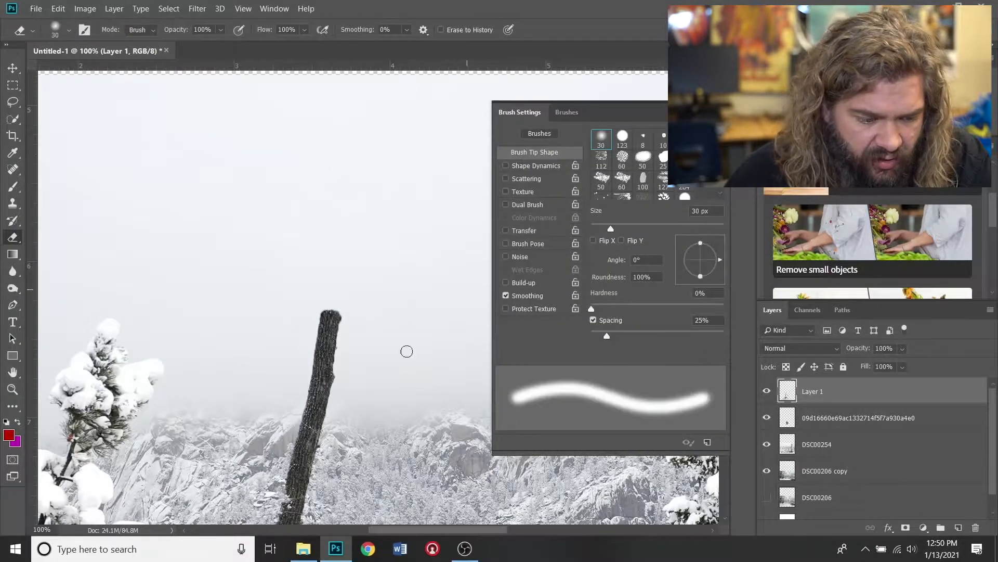
pyautogui.rightClick(326, 333)
pyautogui.moveTo(400, 357); pyautogui.dragTo(412, 357)
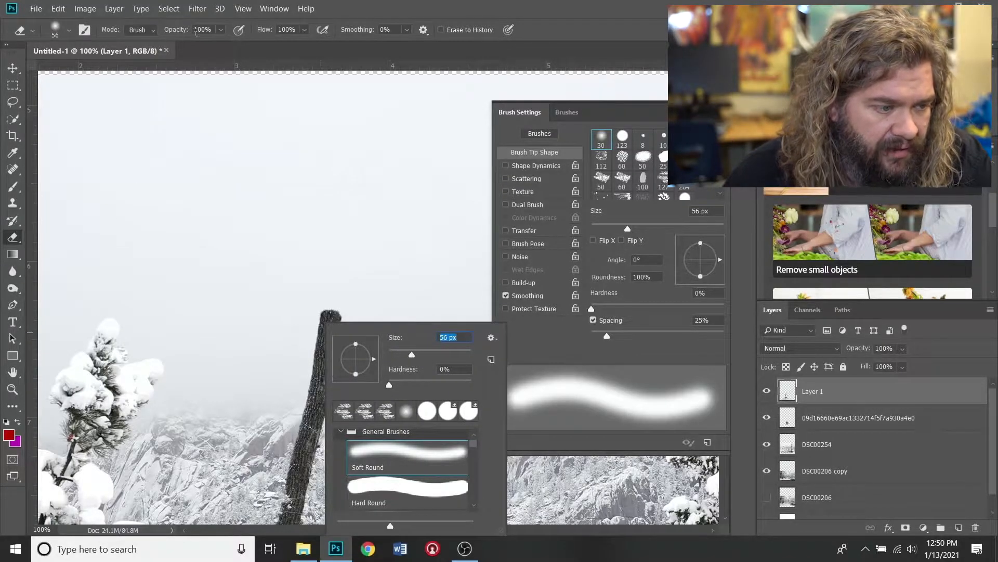
pyautogui.click(221, 30)
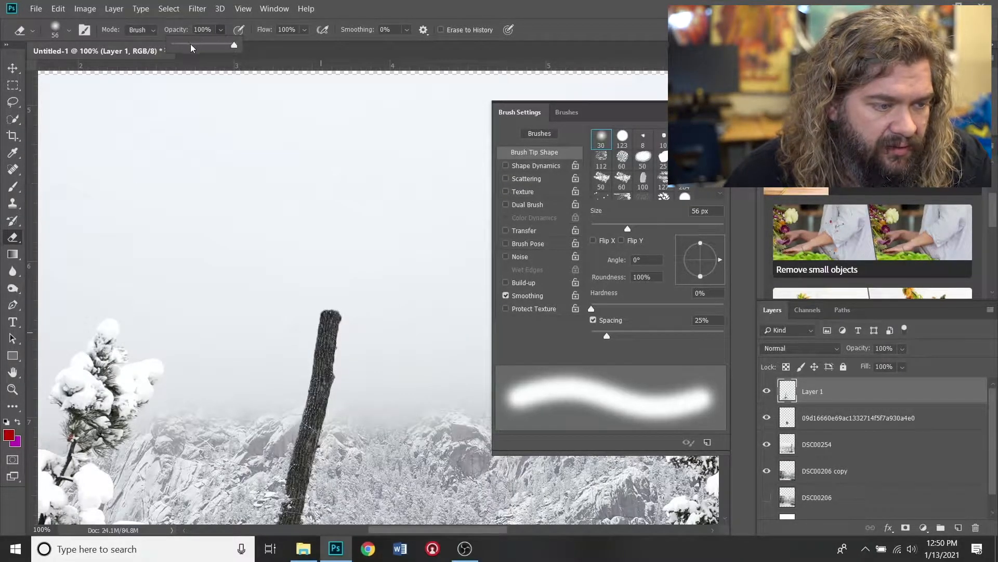
pyautogui.moveTo(305, 330)
pyautogui.mouseDown()
pyautogui.moveTo(335, 303)
pyautogui.moveTo(305, 357)
pyautogui.moveTo(334, 403)
pyautogui.moveTo(382, 280)
pyautogui.moveTo(337, 369)
pyautogui.moveTo(339, 318)
pyautogui.moveTo(341, 338)
pyautogui.moveTo(358, 299)
pyautogui.moveTo(341, 290)
pyautogui.moveTo(328, 379)
pyautogui.moveTo(286, 386)
pyautogui.moveTo(322, 324)
pyautogui.moveTo(330, 379)
pyautogui.moveTo(339, 329)
pyautogui.mouseUp()
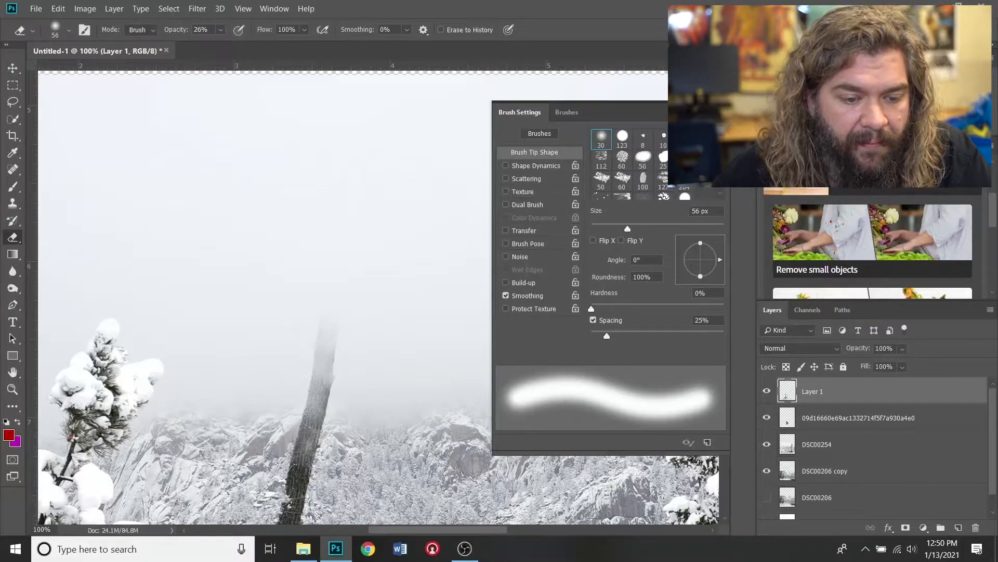
pyautogui.press('F5')
# Step: Place the snow_castle image, enlarge it to about 148%, and position it over the sky at the canvas's far edge above the tall tree
pyautogui.click(12, 388)
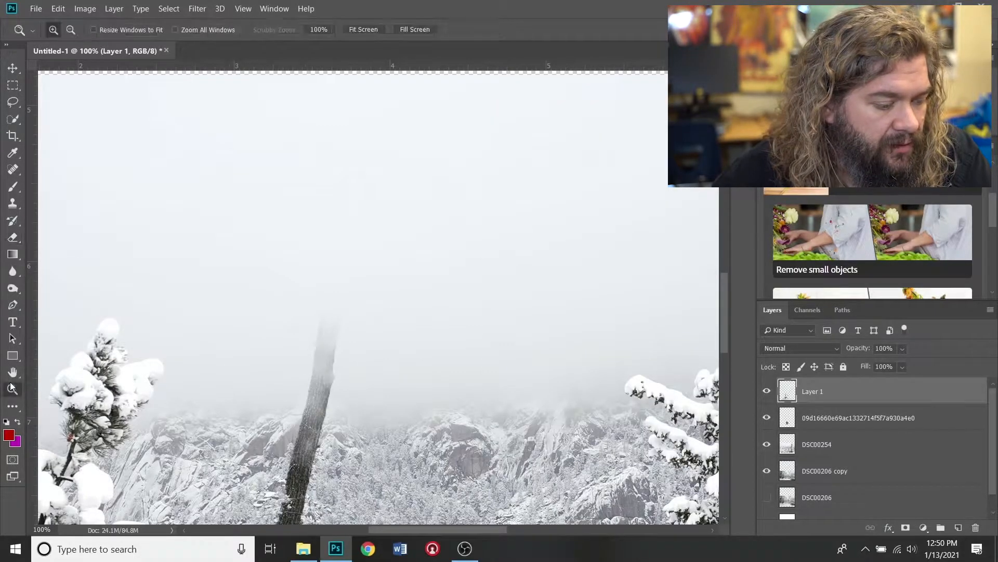
pyautogui.rightClick(466, 411)
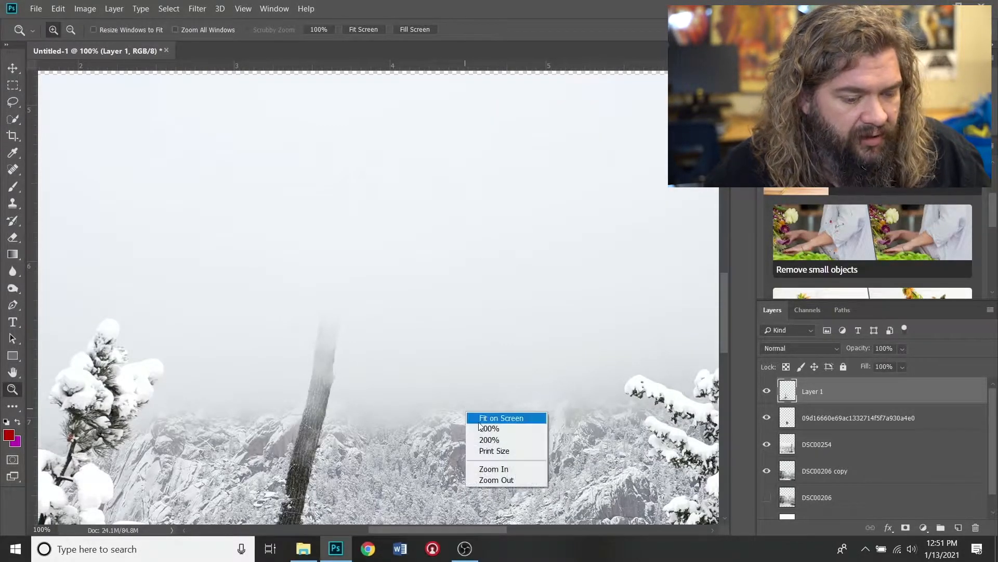
pyautogui.click(481, 418)
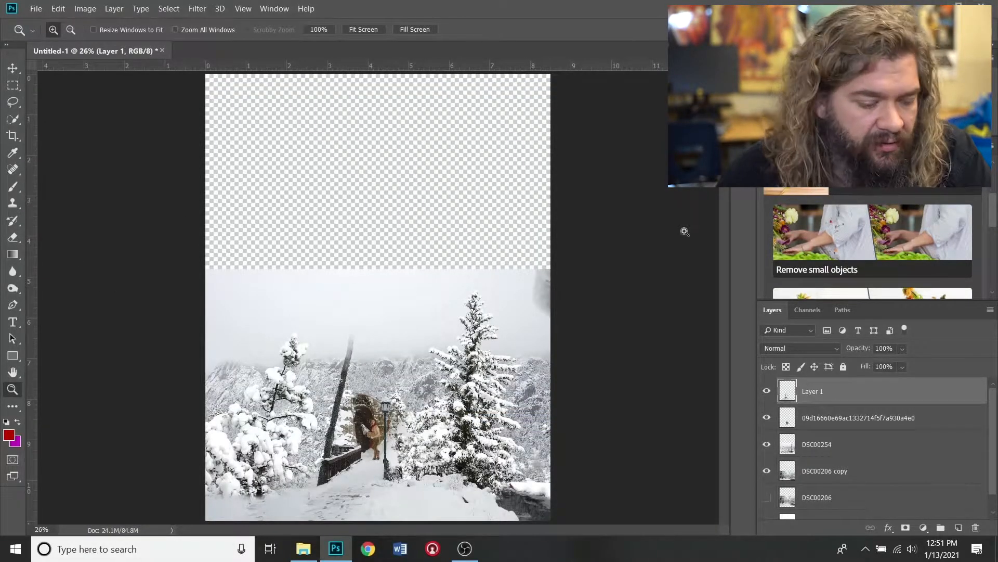
pyautogui.click(303, 548)
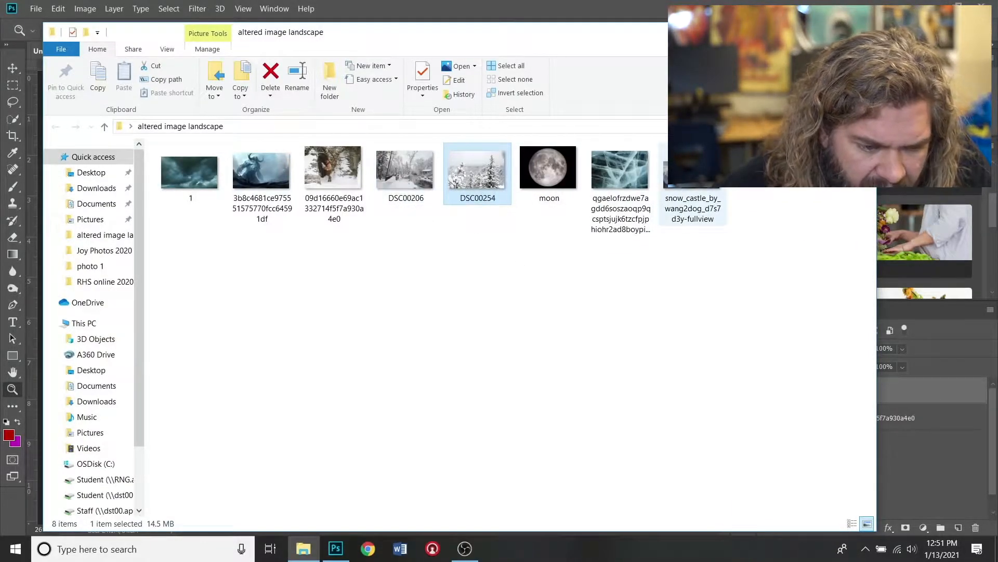
pyautogui.moveTo(664, 193); pyautogui.dragTo(379, 298)
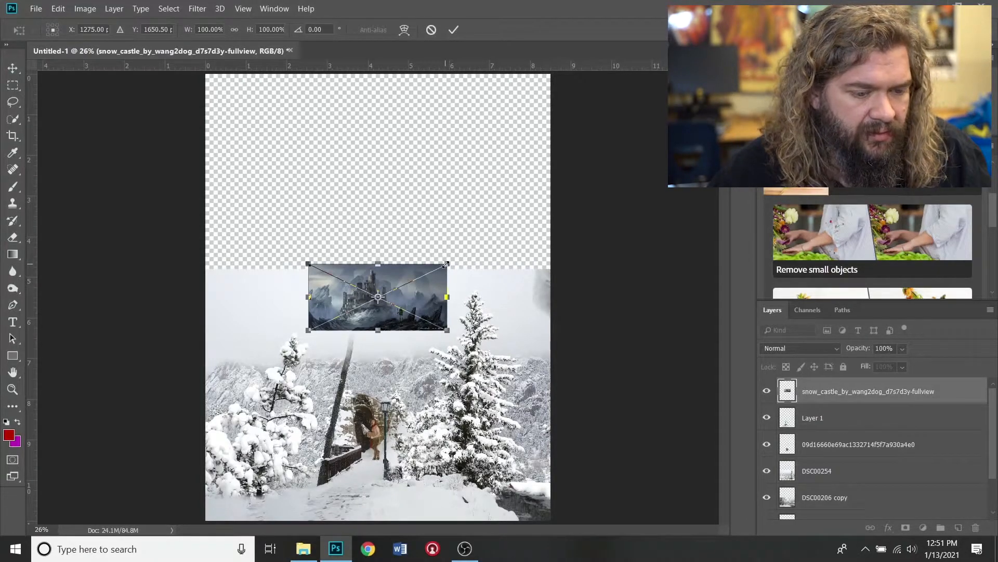
pyautogui.moveTo(447, 263); pyautogui.dragTo(514, 231)
pyautogui.moveTo(418, 310); pyautogui.dragTo(508, 281)
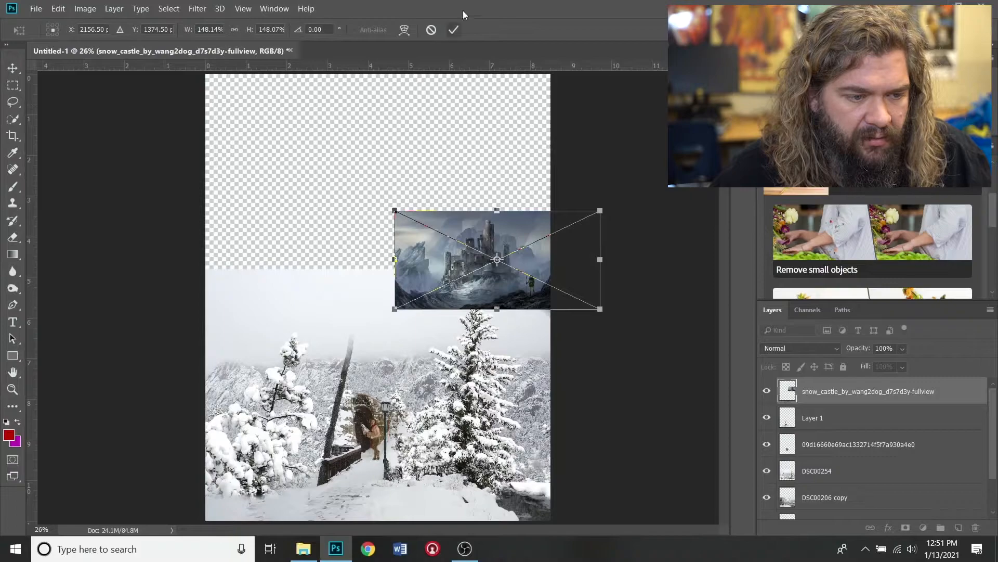
pyautogui.click(454, 27)
pyautogui.press('z')
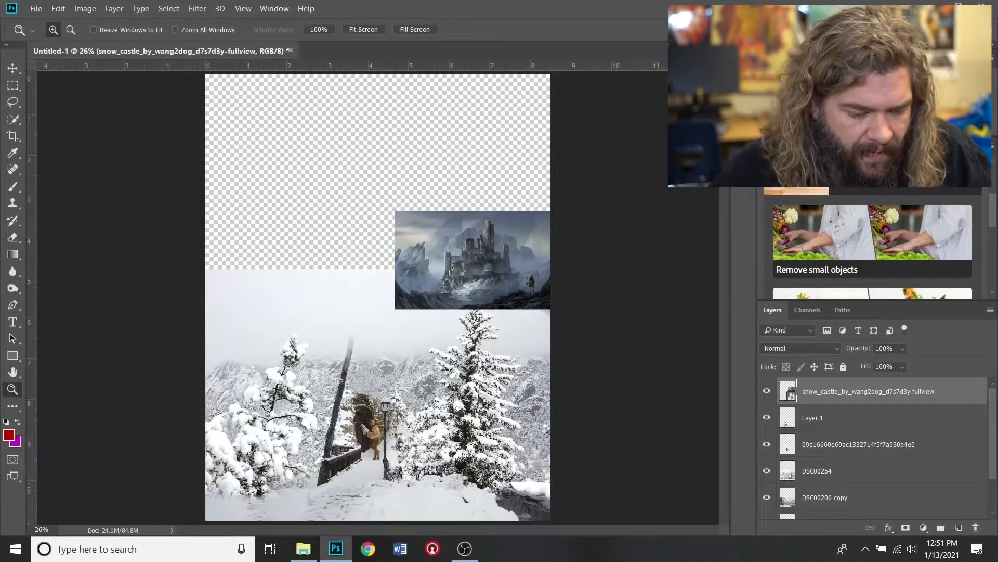
pyautogui.click(369, 548)
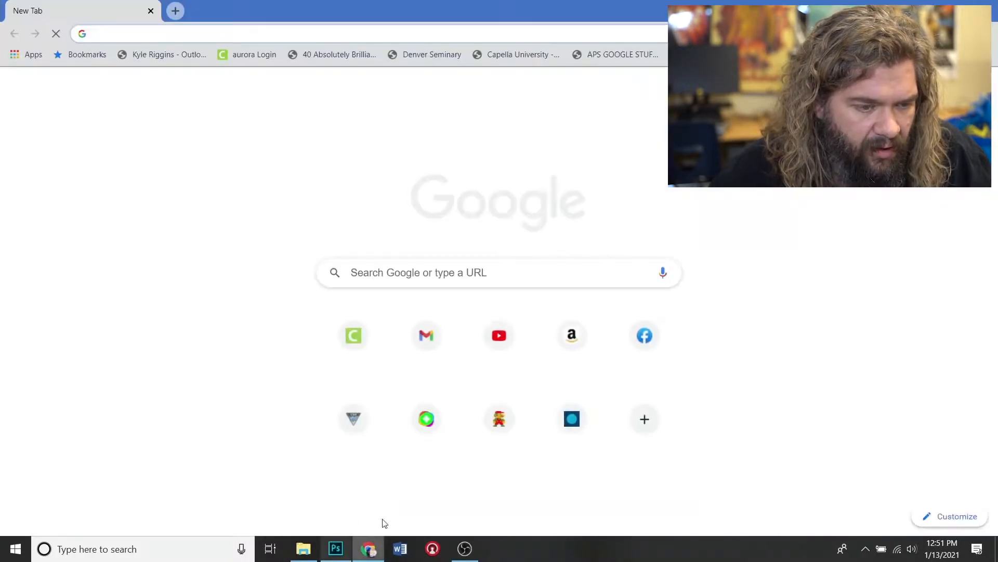
pyautogui.click(368, 548)
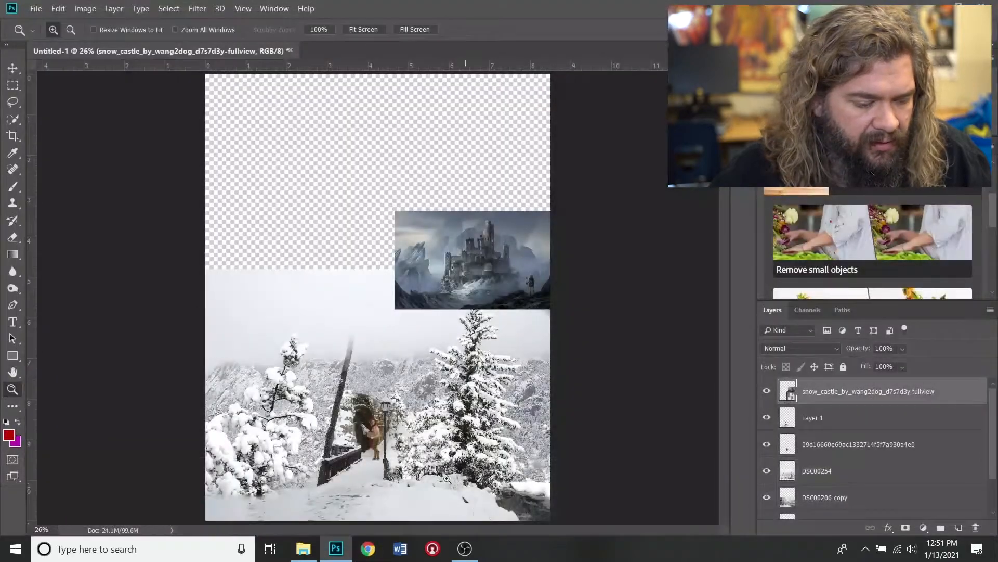
pyautogui.click(303, 548)
pyautogui.moveTo(249, 167); pyautogui.dragTo(264, 293)
pyautogui.moveTo(406, 307); pyautogui.dragTo(360, 223)
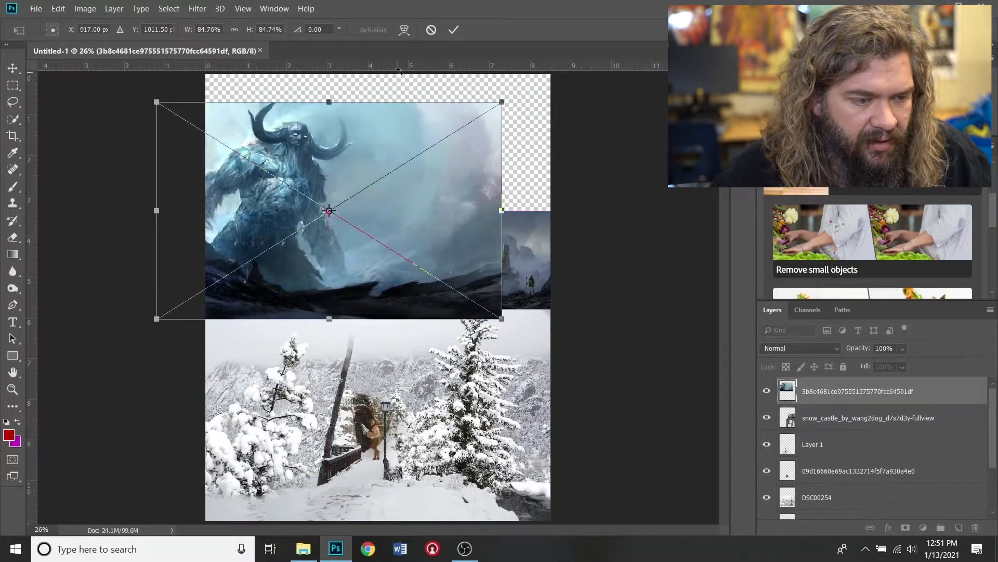
pyautogui.click(453, 30)
pyautogui.press('z')
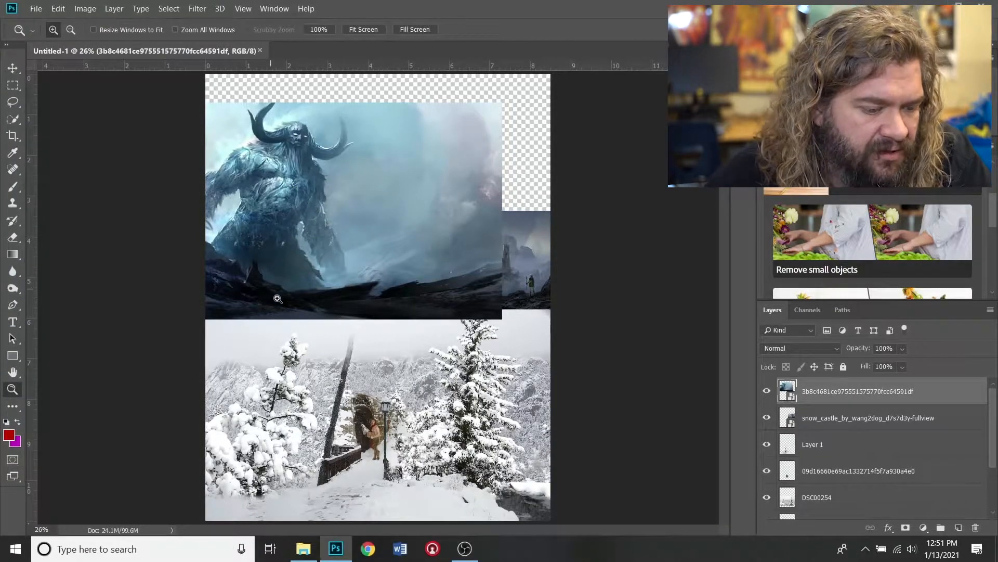
# Step: Rasterize the snow_castle layer and the horned giant layer
pyautogui.rightClick(807, 417)
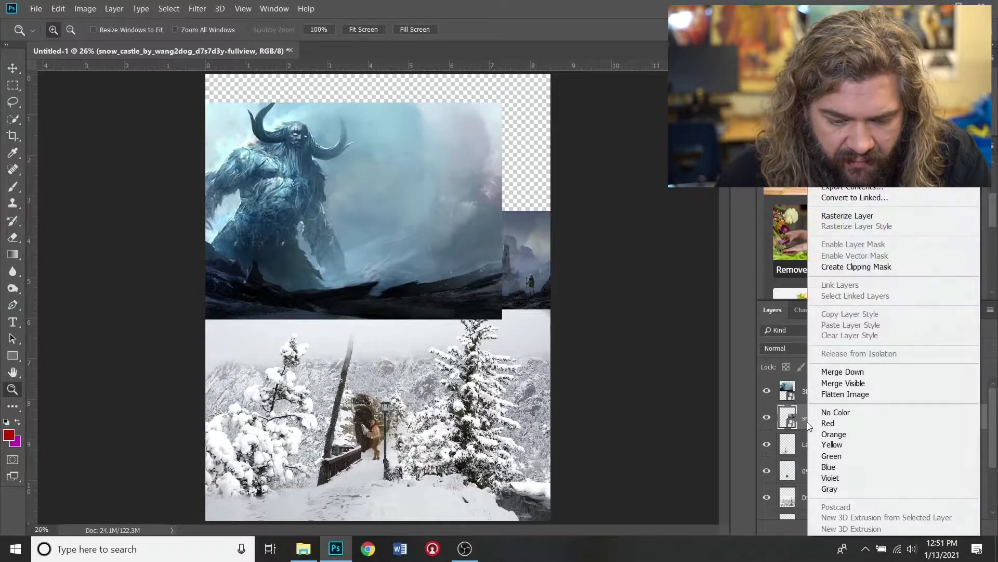
pyautogui.click(852, 215)
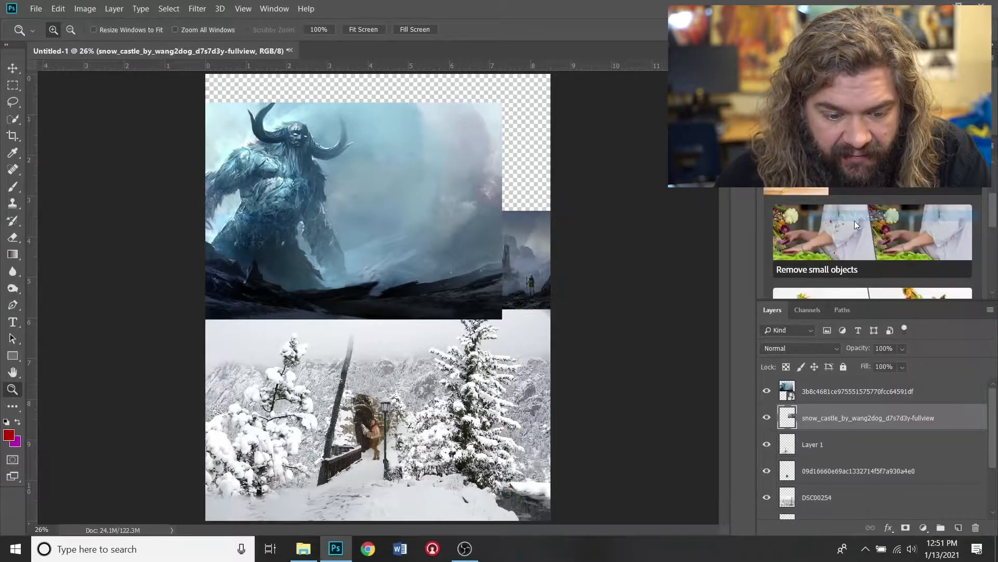
pyautogui.rightClick(810, 392)
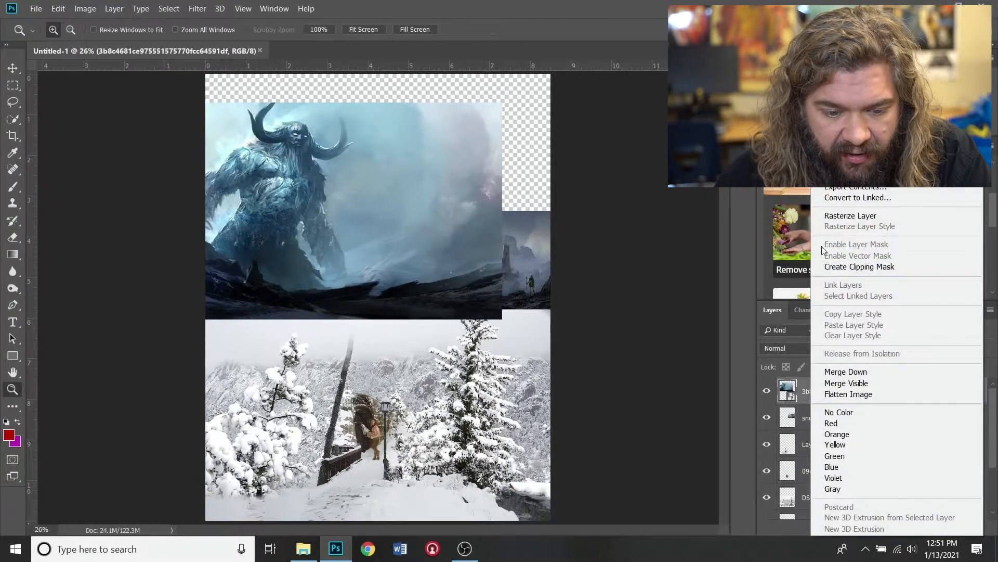
pyautogui.click(836, 220)
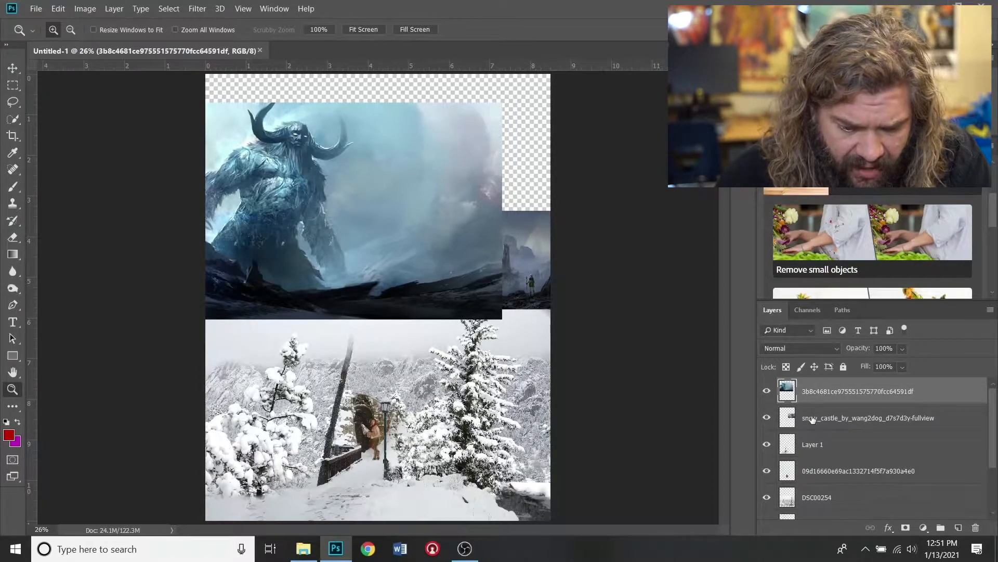
# Step: Move the snow_castle layer directly below DSC00254 and the horned giant layer beneath the castle
pyautogui.moveTo(813, 420); pyautogui.dragTo(822, 509)
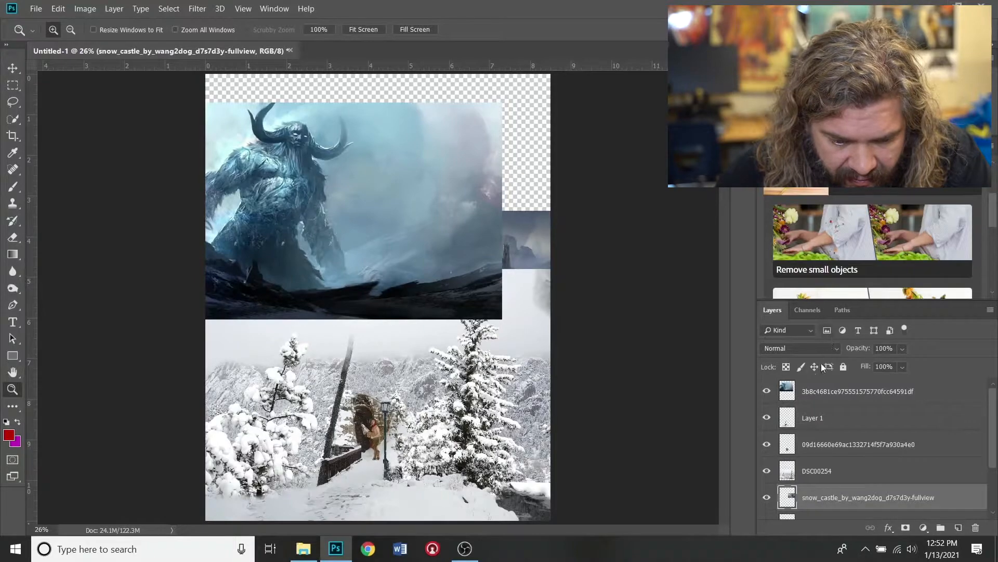
pyautogui.moveTo(817, 392); pyautogui.dragTo(822, 505)
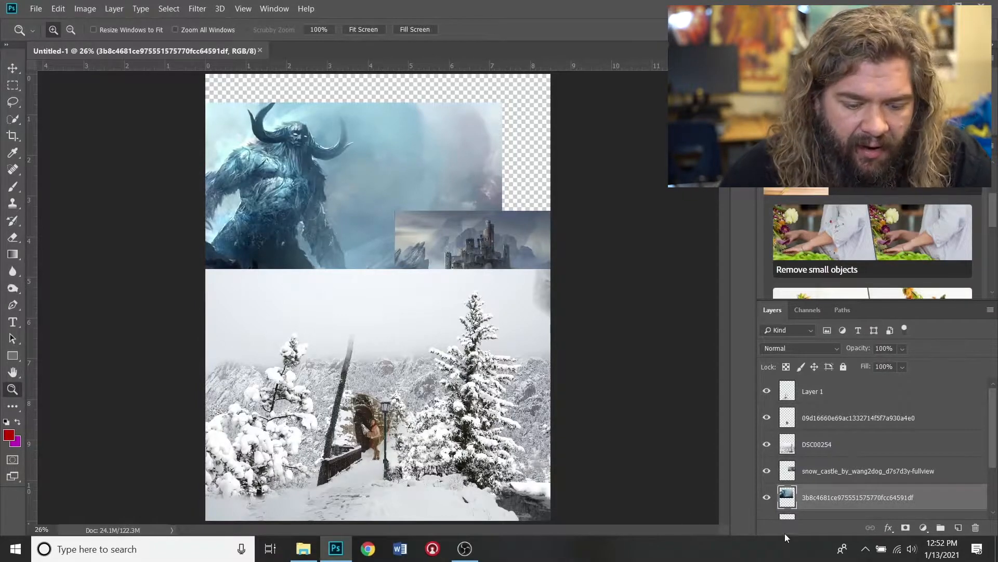
# Step: Erase a short stretch of DSC00254's upper edge below the giant with a textured 192 px eraser tip angled at -84° and 26% opacity
pyautogui.click(819, 446)
pyautogui.click(768, 445)
pyautogui.click(768, 446)
pyautogui.click(768, 445)
pyautogui.click(768, 445)
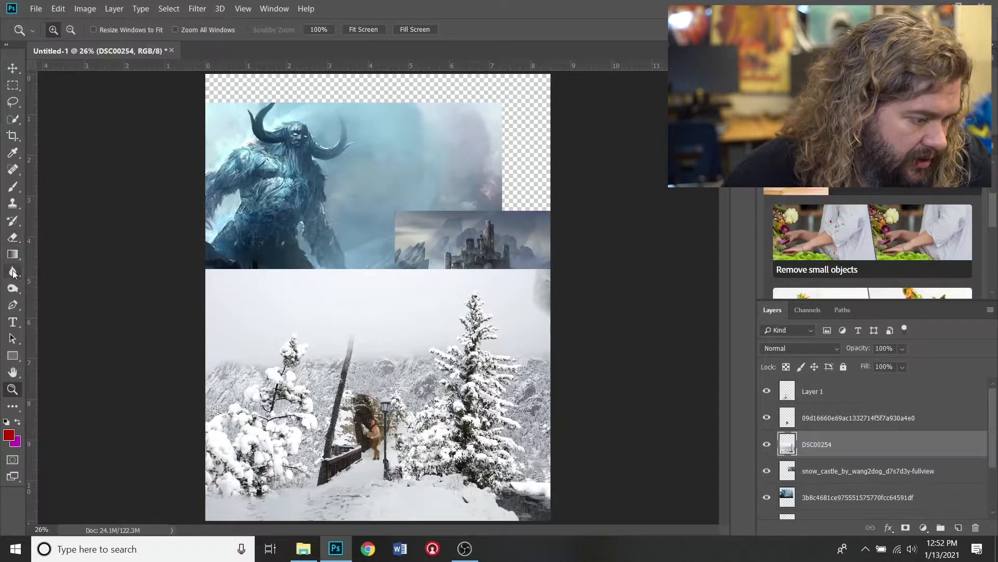
pyautogui.click(15, 253)
pyautogui.click(17, 238)
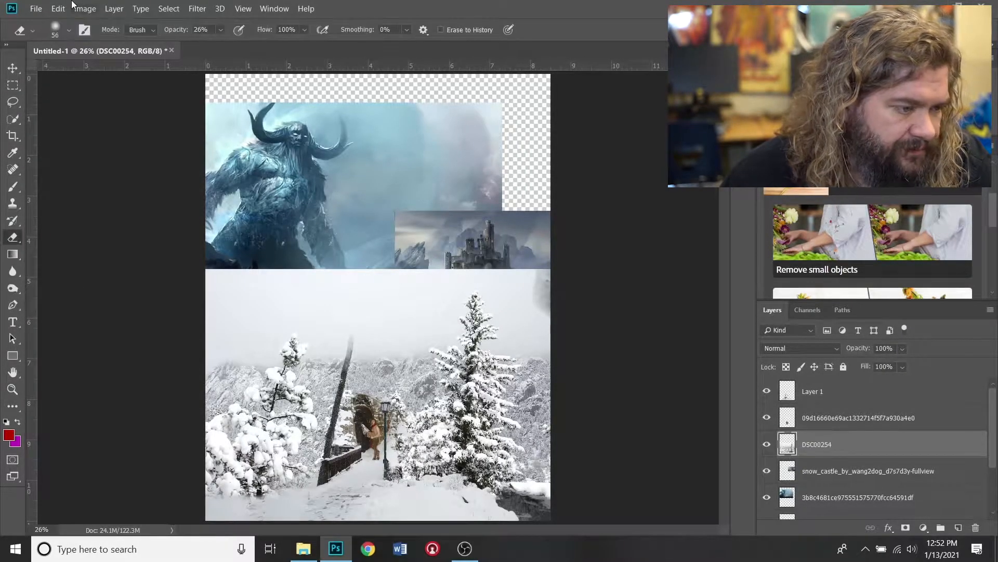
pyautogui.click(85, 30)
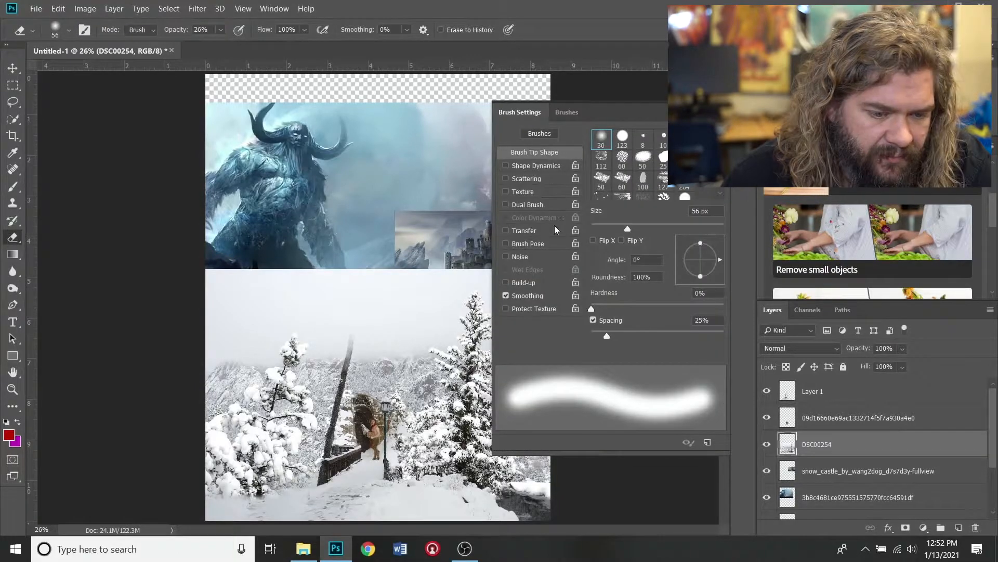
pyautogui.click(663, 178)
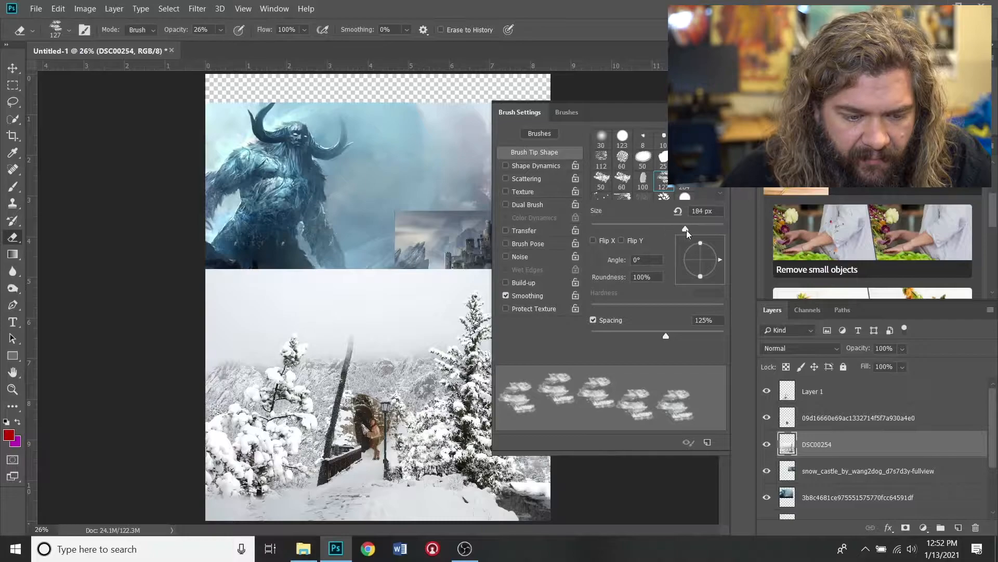
pyautogui.moveTo(721, 260); pyautogui.dragTo(703, 281)
pyautogui.moveTo(339, 268); pyautogui.dragTo(284, 276)
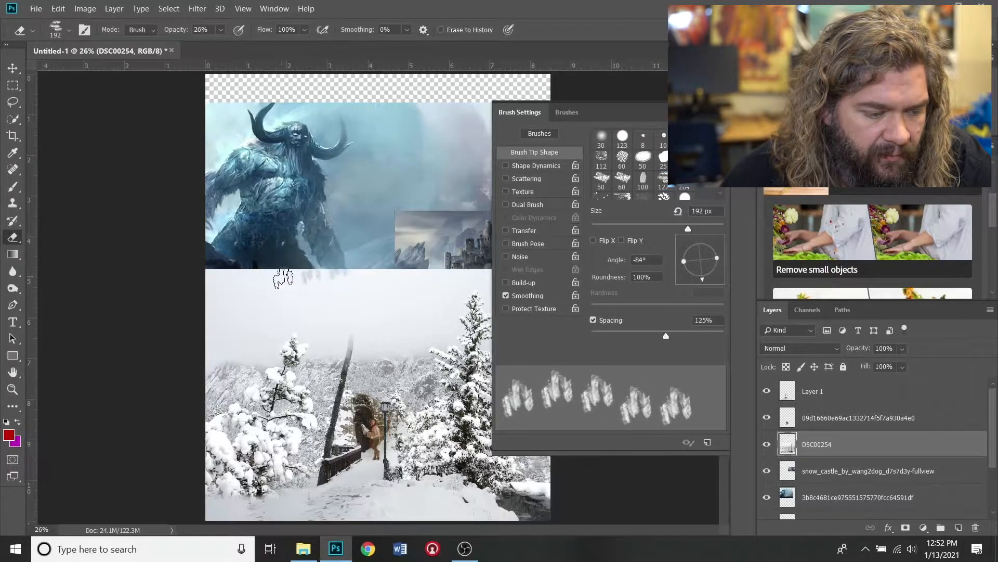
# Step: Switch the eraser to a Soft Round tip of 199 px and fade DSC00254's upper edge beneath the giant
pyautogui.scroll(-3, 695, 192)
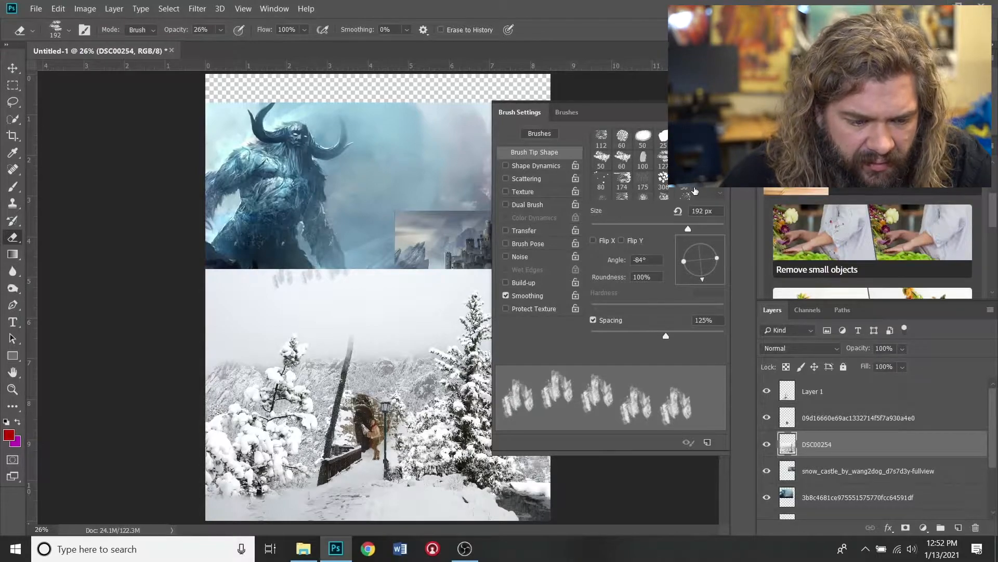
pyautogui.scroll(-1, 695, 192)
pyautogui.scroll(3, 695, 192)
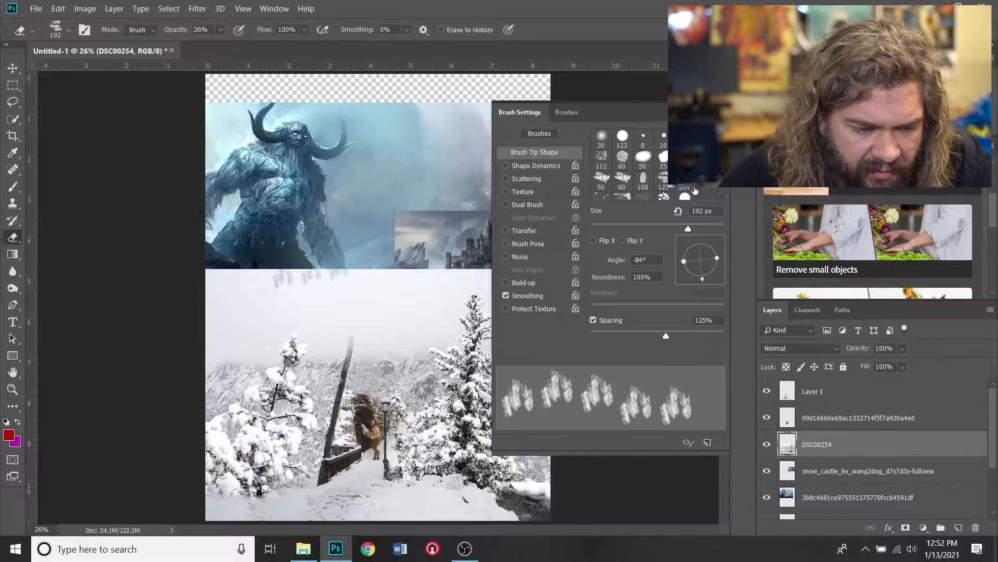
pyautogui.click(603, 137)
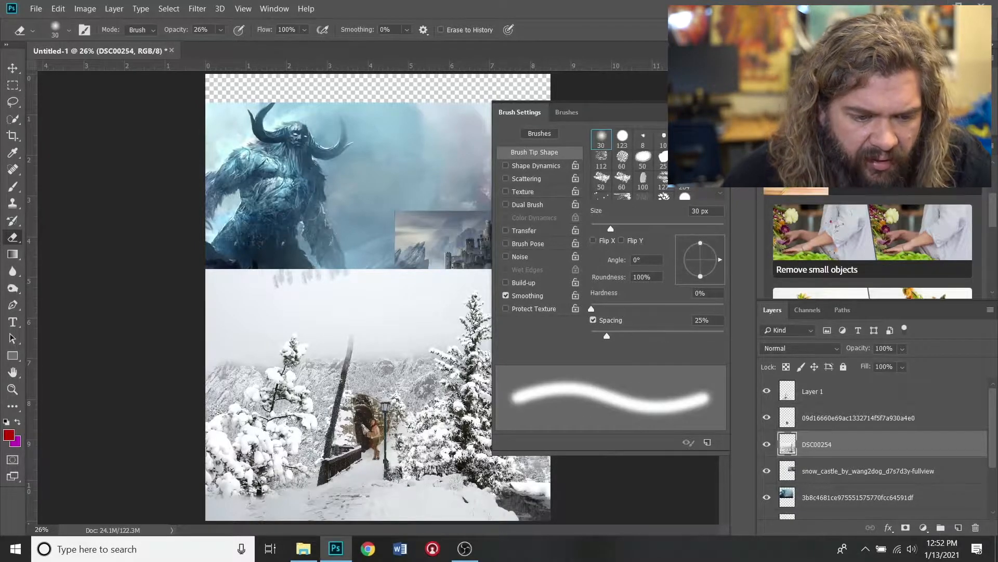
pyautogui.click(724, 105)
pyautogui.rightClick(323, 313)
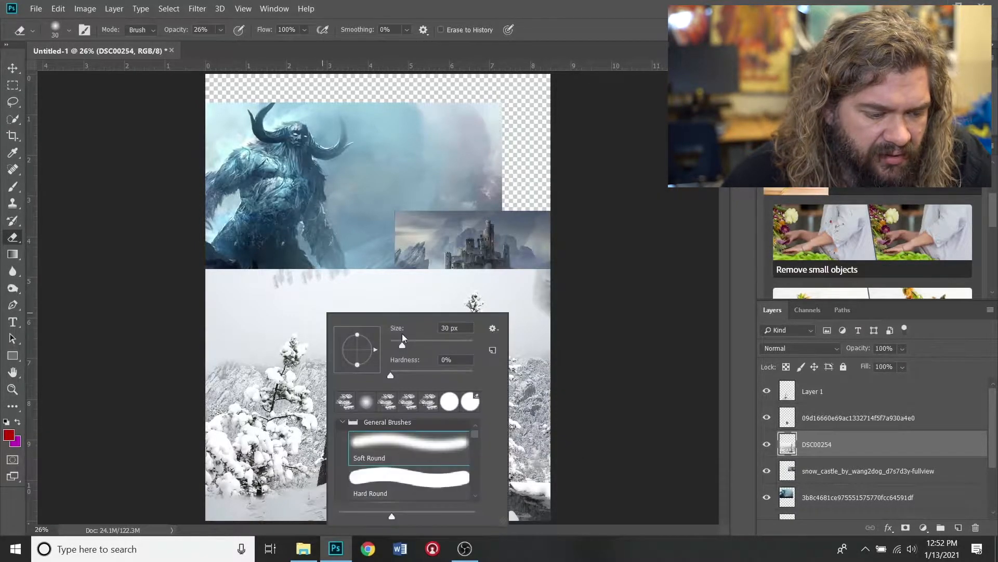
pyautogui.moveTo(447, 345); pyautogui.dragTo(468, 345)
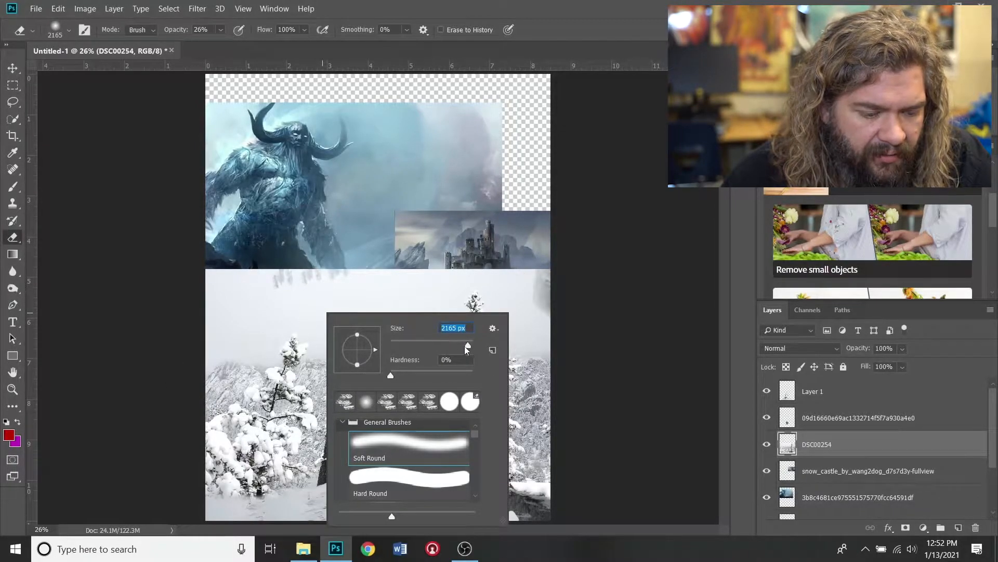
pyautogui.moveTo(457, 345); pyautogui.dragTo(452, 343)
pyautogui.moveTo(361, 274)
pyautogui.mouseDown()
pyautogui.moveTo(339, 294)
pyautogui.moveTo(333, 270)
pyautogui.moveTo(349, 268)
pyautogui.moveTo(332, 331)
pyautogui.moveTo(345, 274)
pyautogui.moveTo(321, 267)
pyautogui.moveTo(289, 279)
pyautogui.moveTo(303, 264)
pyautogui.moveTo(305, 279)
pyautogui.moveTo(289, 276)
pyautogui.moveTo(307, 274)
pyautogui.moveTo(283, 275)
pyautogui.mouseUp()
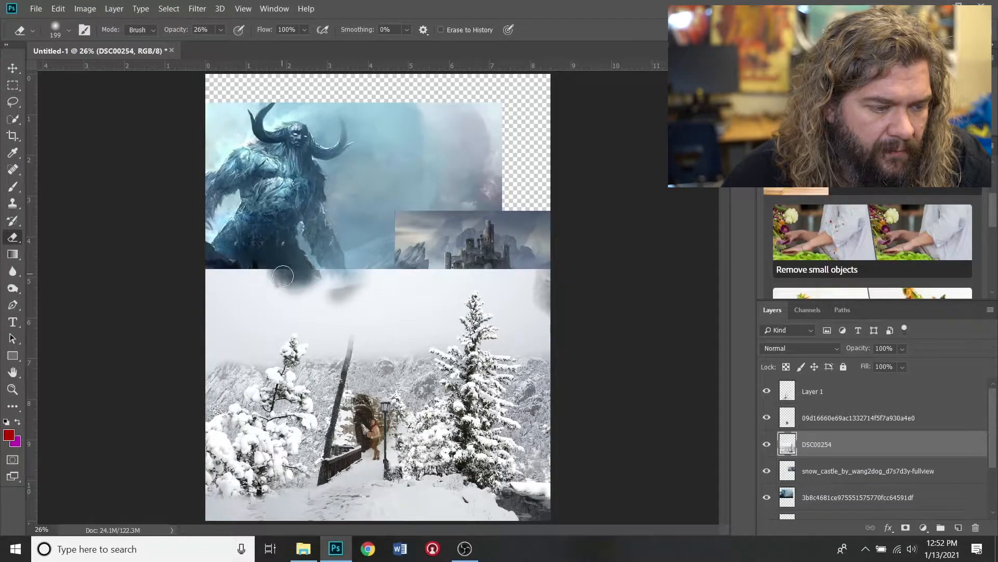
# Step: Raise the eraser opacity to 76% and erase DSC00254's hard upper edge along the bases of the giant and the castle
pyautogui.click(221, 30)
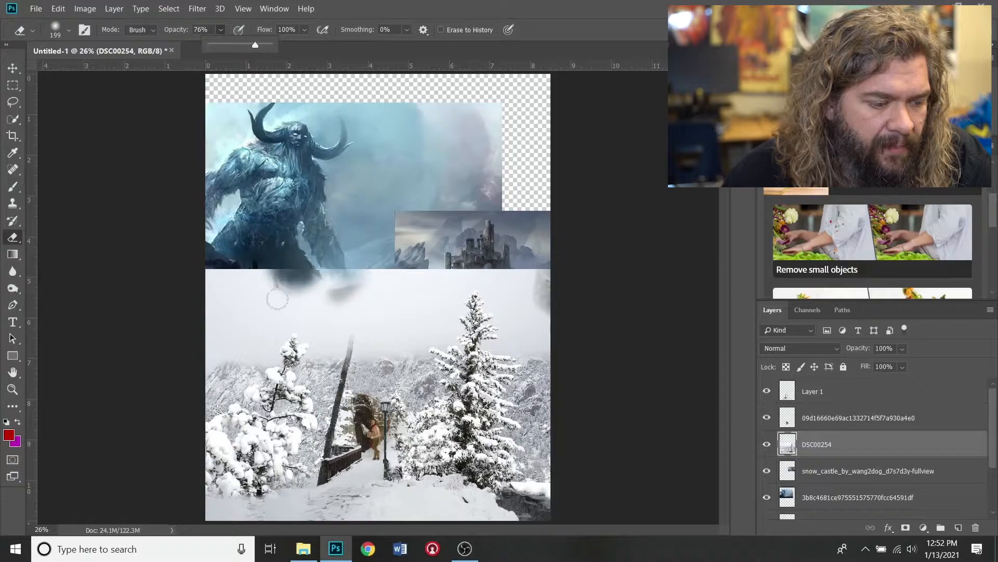
pyautogui.moveTo(278, 268)
pyautogui.mouseDown()
pyautogui.moveTo(215, 269)
pyautogui.moveTo(394, 267)
pyautogui.moveTo(316, 264)
pyautogui.moveTo(302, 271)
pyautogui.moveTo(309, 283)
pyautogui.moveTo(298, 296)
pyautogui.moveTo(236, 278)
pyautogui.mouseUp()
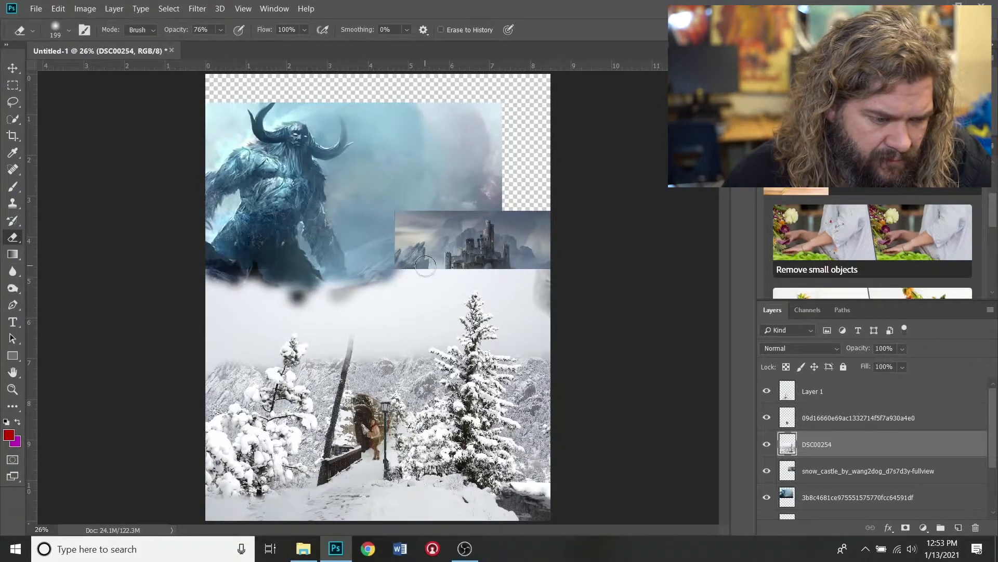
pyautogui.moveTo(402, 270)
pyautogui.mouseDown()
pyautogui.moveTo(431, 269)
pyautogui.moveTo(396, 270)
pyautogui.moveTo(516, 277)
pyautogui.moveTo(493, 288)
pyautogui.moveTo(485, 273)
pyautogui.moveTo(502, 271)
pyautogui.moveTo(499, 283)
pyautogui.moveTo(541, 252)
pyautogui.moveTo(522, 278)
pyautogui.moveTo(531, 275)
pyautogui.moveTo(497, 270)
pyautogui.mouseUp()
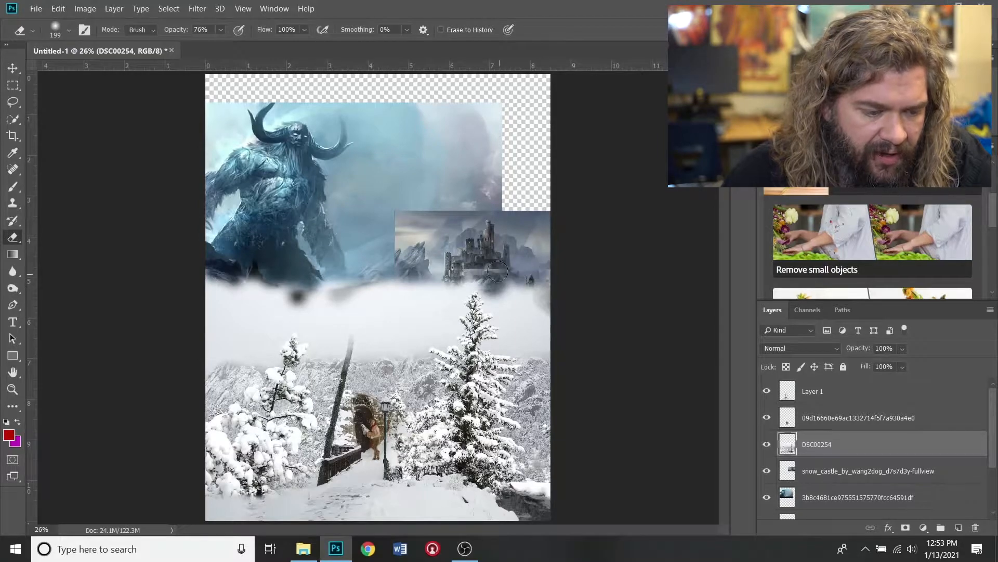
pyautogui.moveTo(419, 267); pyautogui.dragTo(354, 284)
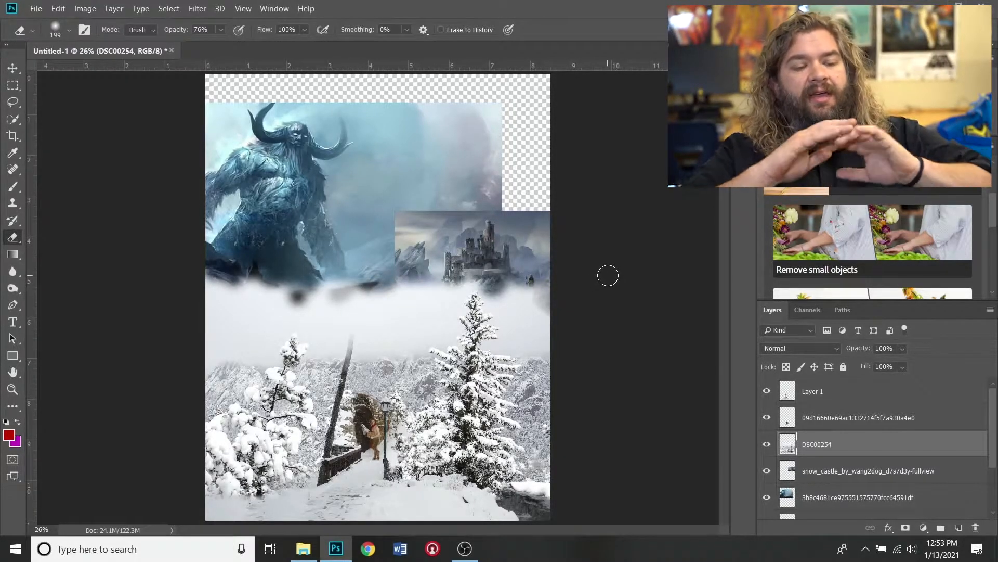
# Step: Enlarge the soft eraser to 480 px
pyautogui.rightClick(414, 298)
pyautogui.moveTo(544, 327); pyautogui.dragTo(556, 328)
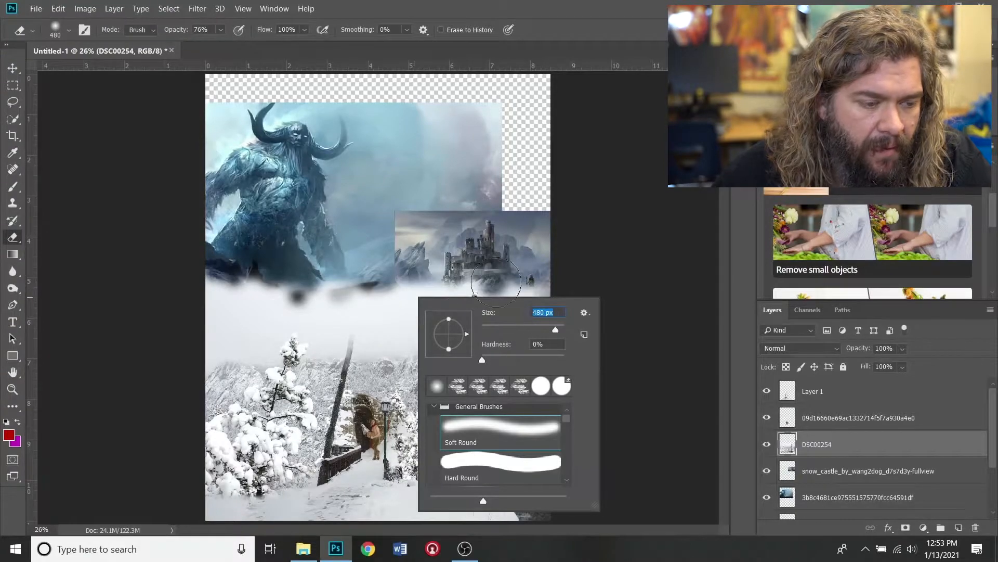
# Step: Try to fade DSC00254's fog band across the canvas with the eraser at 30% opacity, and undo the stroke
pyautogui.click(217, 31)
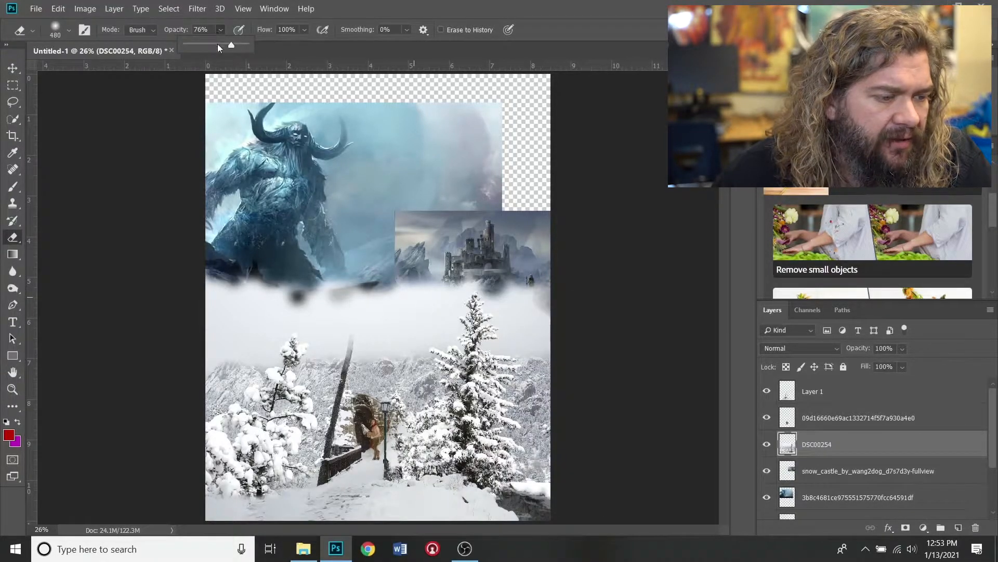
pyautogui.moveTo(205, 46); pyautogui.dragTo(203, 46)
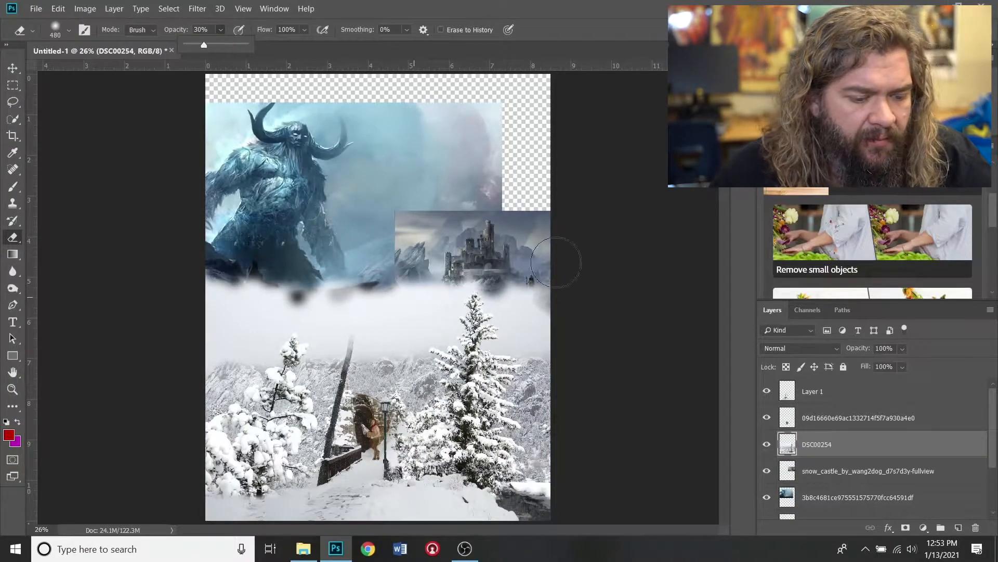
pyautogui.moveTo(535, 296); pyautogui.dragTo(278, 308)
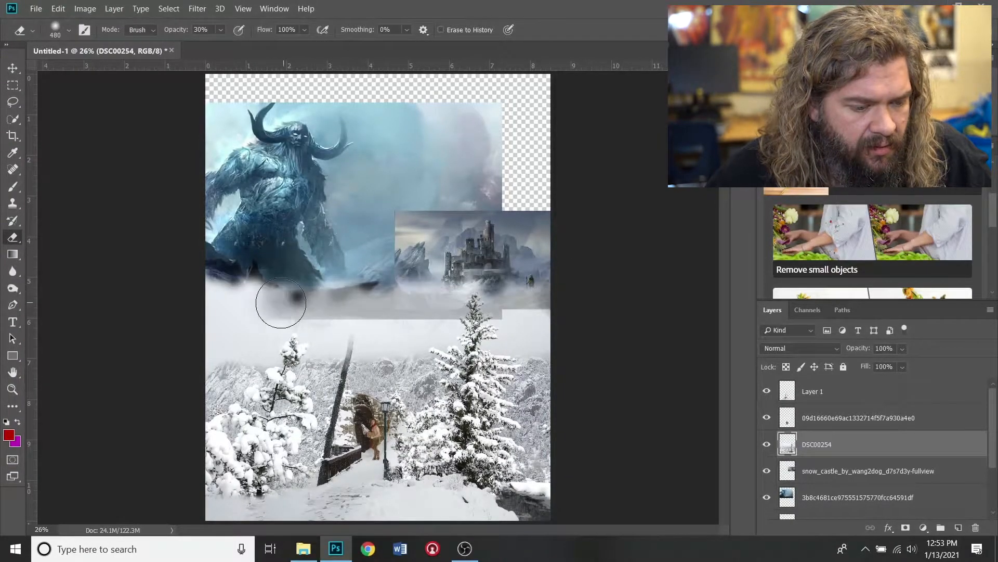
pyautogui.hotkey('ctrl', 'z')
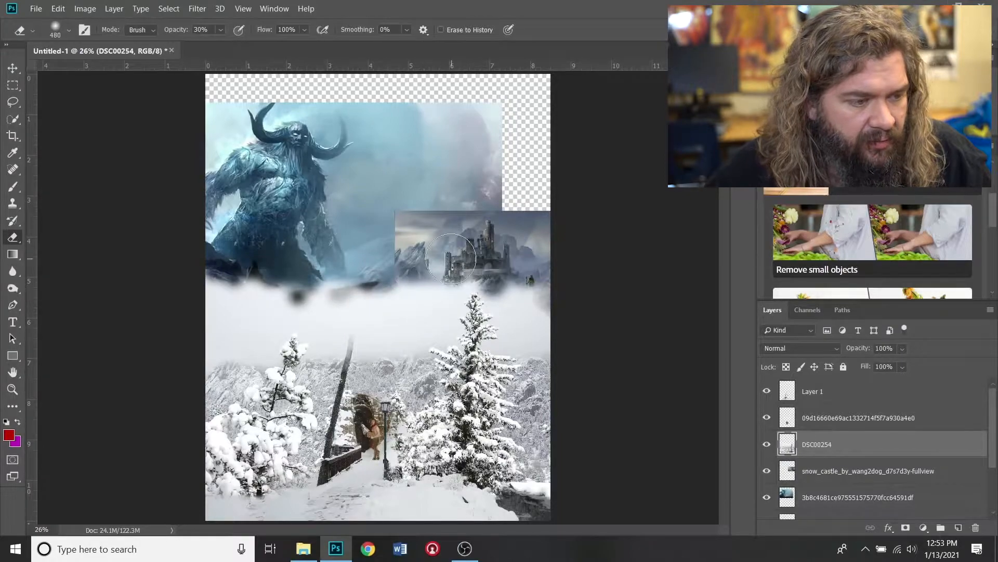
# Step: Set the eraser opacity to 9% and lightly fade DSC00254's fog band across the canvas width below the castle and giant
pyautogui.click(224, 30)
pyautogui.click(213, 46)
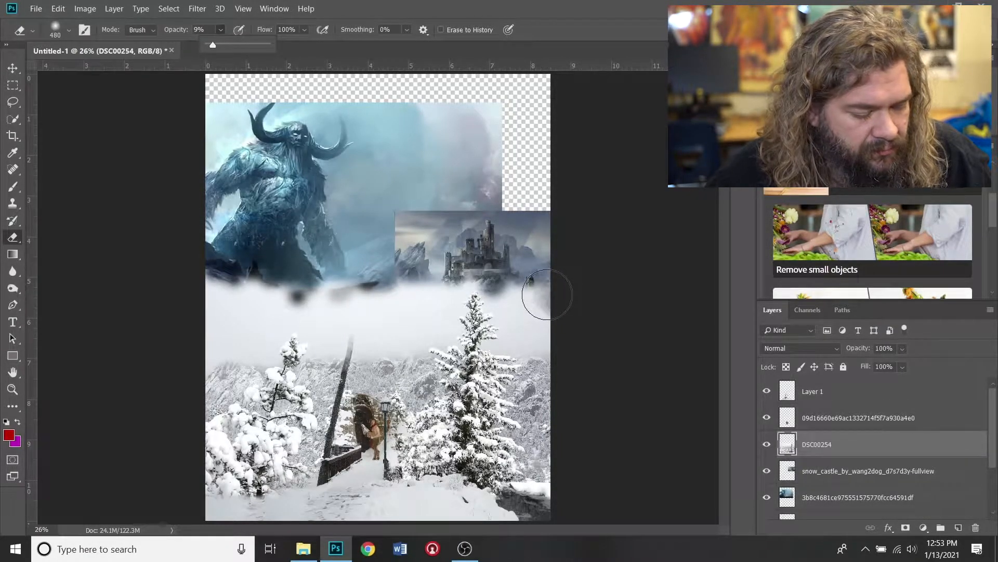
pyautogui.moveTo(546, 295); pyautogui.dragTo(183, 283)
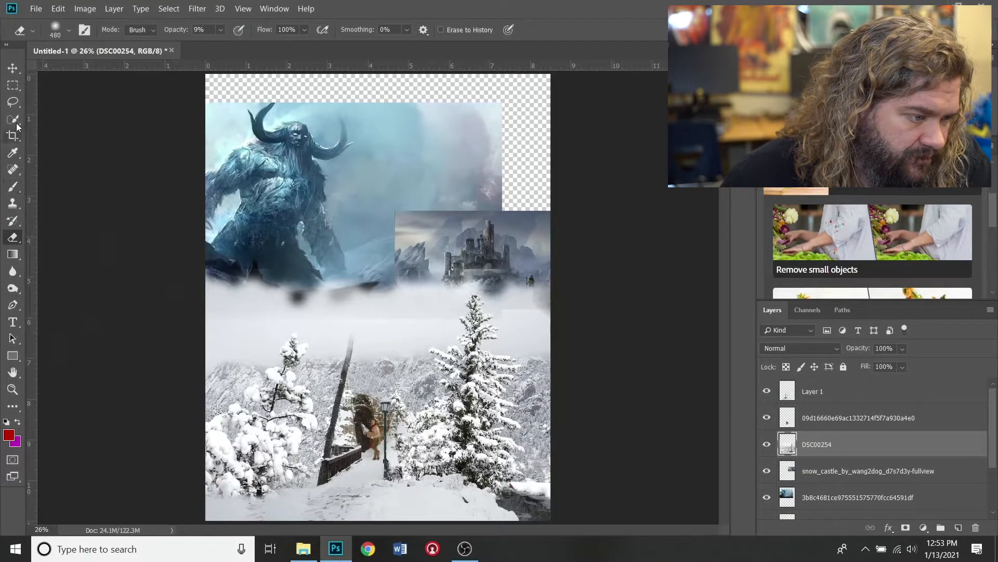
# Step: Sample the fog's near-white colour and brush it over the giant's base and castle edge on DSC00254 at 448 px and 17% opacity
pyautogui.click(13, 152)
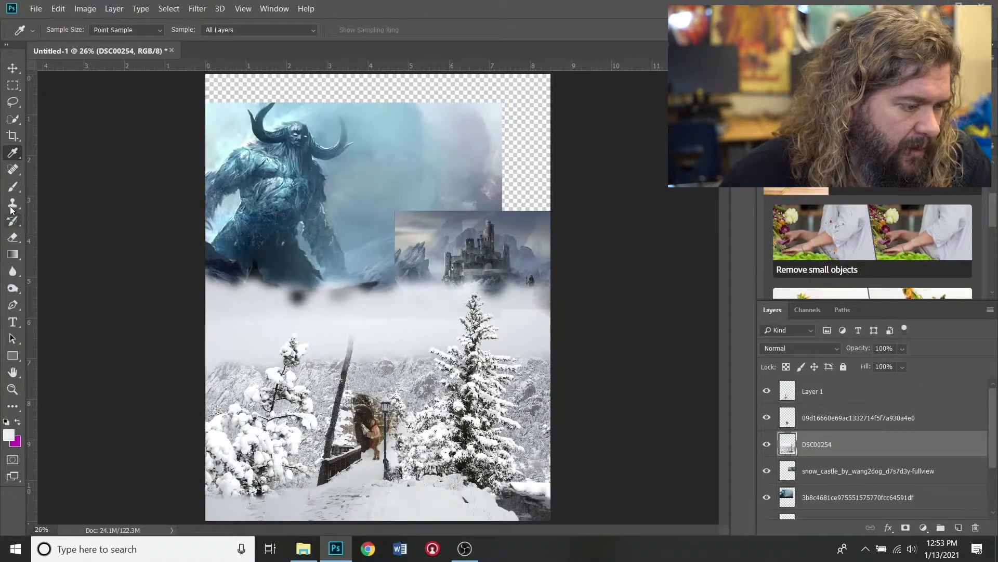
pyautogui.click(11, 188)
pyautogui.rightClick(238, 292)
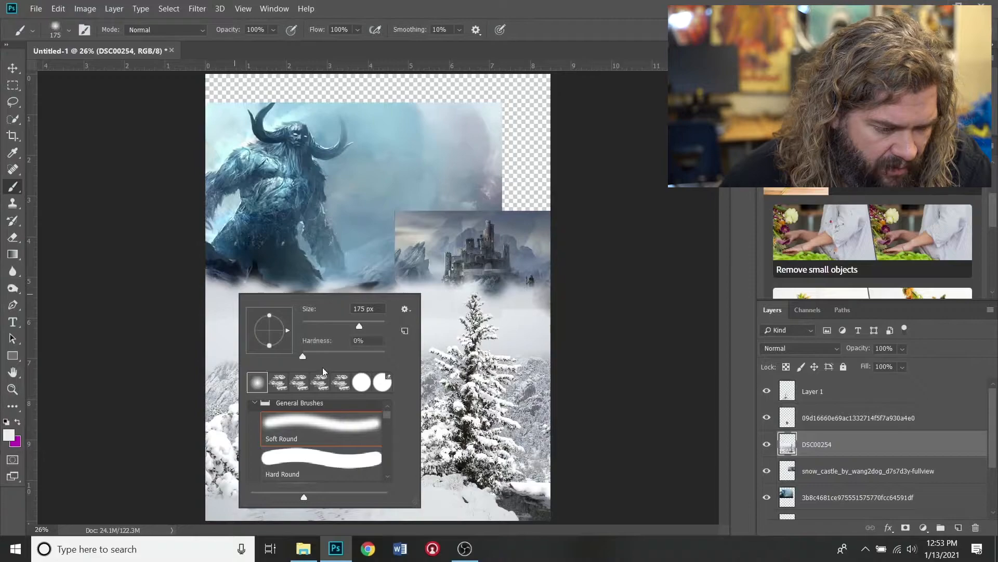
pyautogui.moveTo(357, 328)
pyautogui.mouseDown()
pyautogui.moveTo(390, 325)
pyautogui.moveTo(359, 326)
pyautogui.mouseUp()
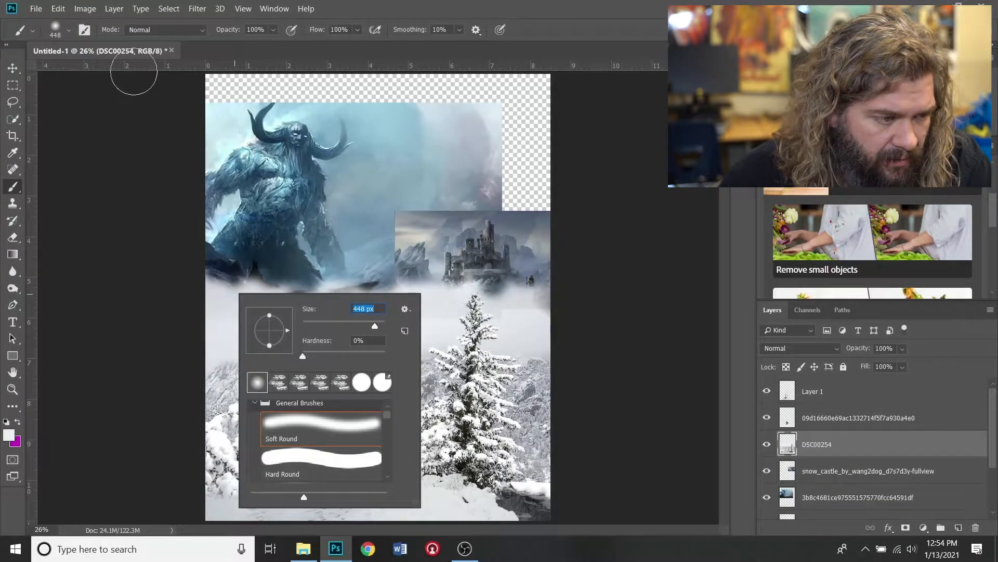
pyautogui.click(272, 31)
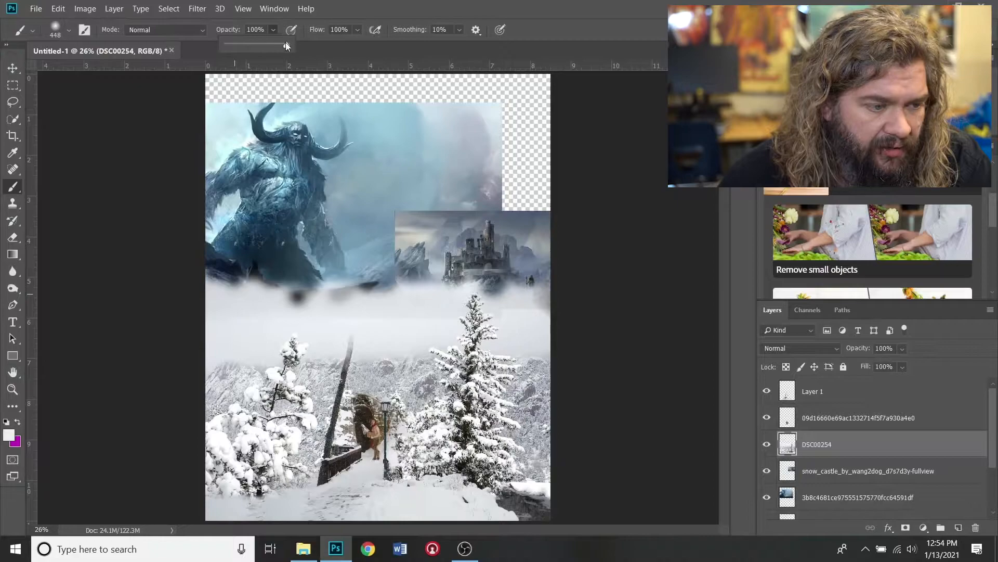
pyautogui.moveTo(258, 263)
pyautogui.mouseDown()
pyautogui.moveTo(226, 268)
pyautogui.moveTo(211, 224)
pyautogui.moveTo(221, 286)
pyautogui.moveTo(216, 273)
pyautogui.moveTo(233, 266)
pyautogui.moveTo(225, 281)
pyautogui.moveTo(247, 286)
pyautogui.moveTo(279, 264)
pyautogui.moveTo(271, 276)
pyautogui.moveTo(279, 283)
pyautogui.moveTo(292, 267)
pyautogui.moveTo(278, 299)
pyautogui.moveTo(387, 273)
pyautogui.moveTo(391, 297)
pyautogui.moveTo(396, 270)
pyautogui.mouseUp()
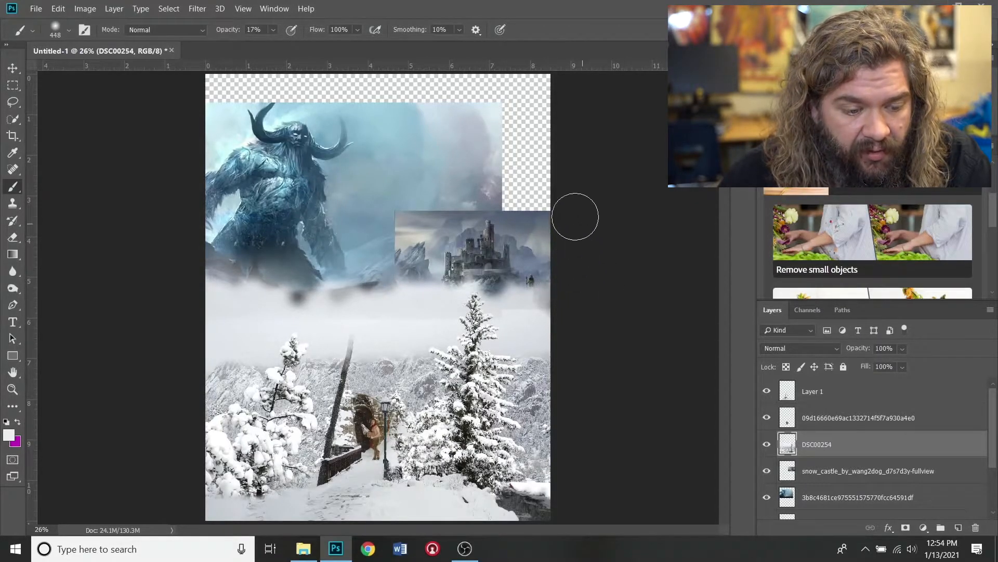
pyautogui.moveTo(499, 198); pyautogui.dragTo(540, 213)
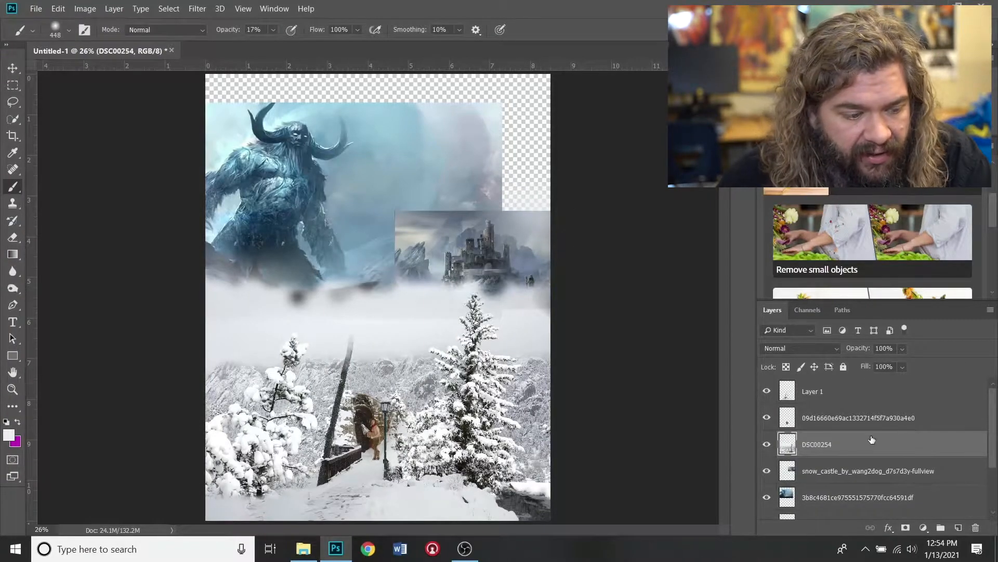
# Step: Create a new layer named "white paint" above Layer 1
pyautogui.click(821, 390)
pyautogui.click(107, 10)
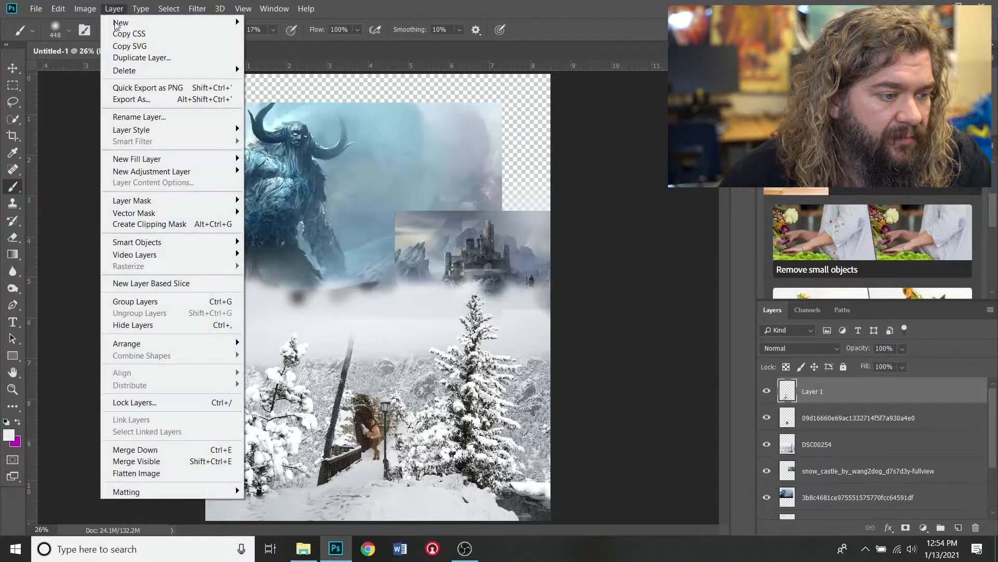
pyautogui.moveTo(143, 24)
pyautogui.click(272, 29)
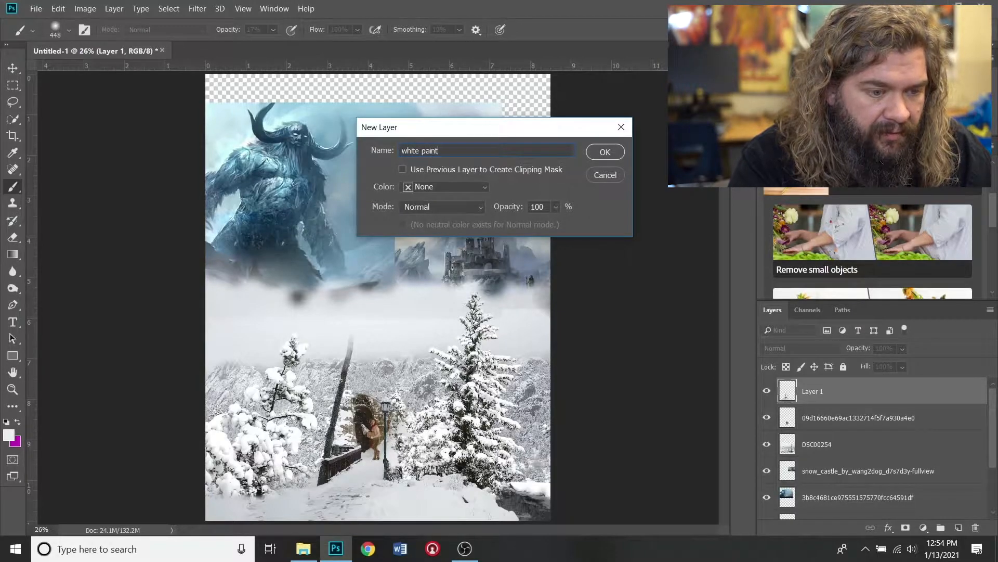
pyautogui.click(621, 146)
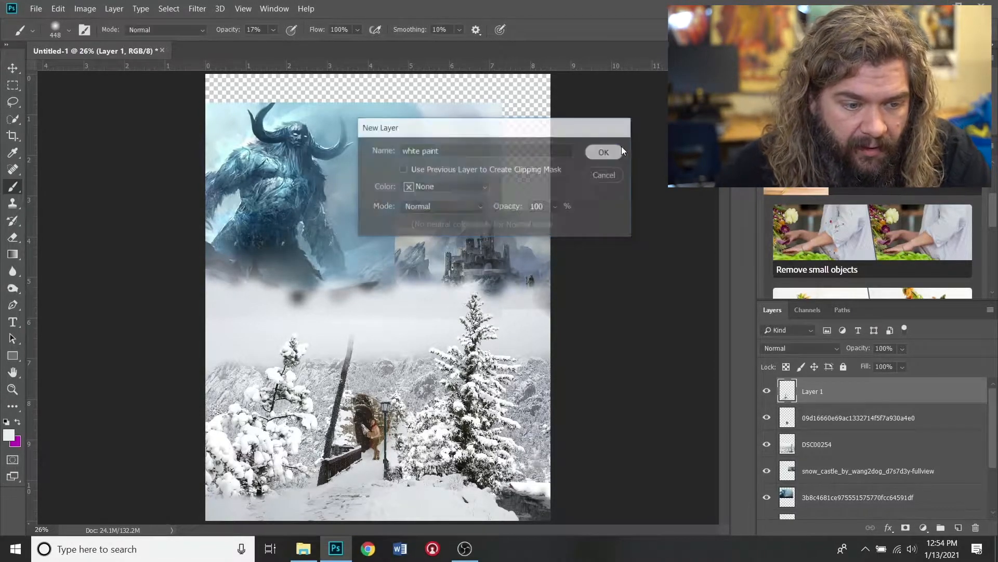
# Step: Brush soft near-white mist onto the white paint layer around the castle and along the fog transition under the giant
pyautogui.moveTo(474, 145); pyautogui.dragTo(561, 255)
pyautogui.moveTo(474, 253)
pyautogui.mouseDown()
pyautogui.moveTo(544, 267)
pyautogui.moveTo(493, 293)
pyautogui.moveTo(518, 286)
pyautogui.moveTo(548, 301)
pyautogui.moveTo(537, 273)
pyautogui.moveTo(534, 290)
pyautogui.moveTo(543, 276)
pyautogui.moveTo(531, 331)
pyautogui.moveTo(506, 333)
pyautogui.moveTo(512, 313)
pyautogui.moveTo(419, 319)
pyautogui.moveTo(465, 318)
pyautogui.moveTo(439, 330)
pyautogui.moveTo(421, 311)
pyautogui.moveTo(301, 315)
pyautogui.moveTo(290, 334)
pyautogui.mouseUp()
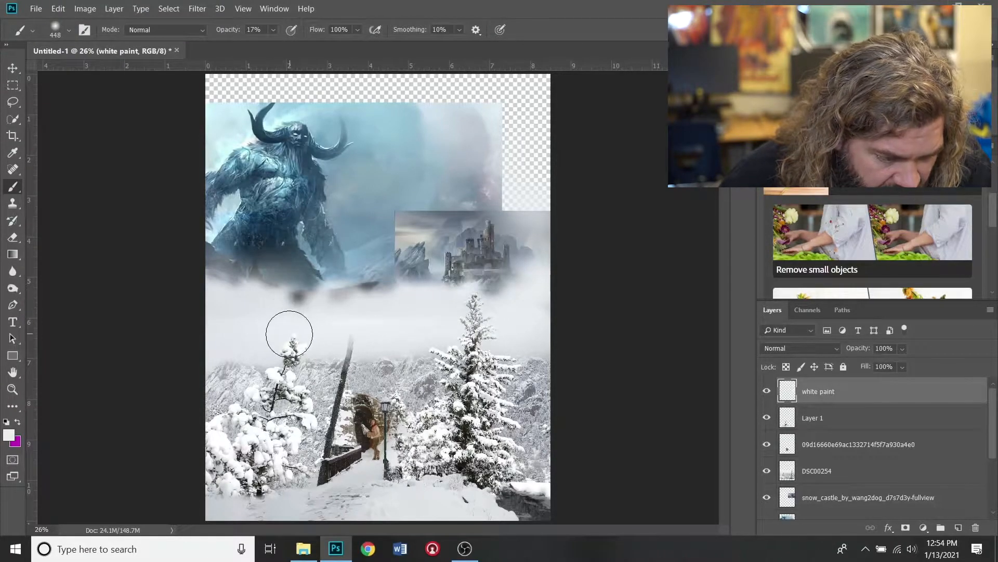
pyautogui.moveTo(238, 307)
pyautogui.mouseDown()
pyautogui.moveTo(223, 263)
pyautogui.moveTo(280, 279)
pyautogui.mouseUp()
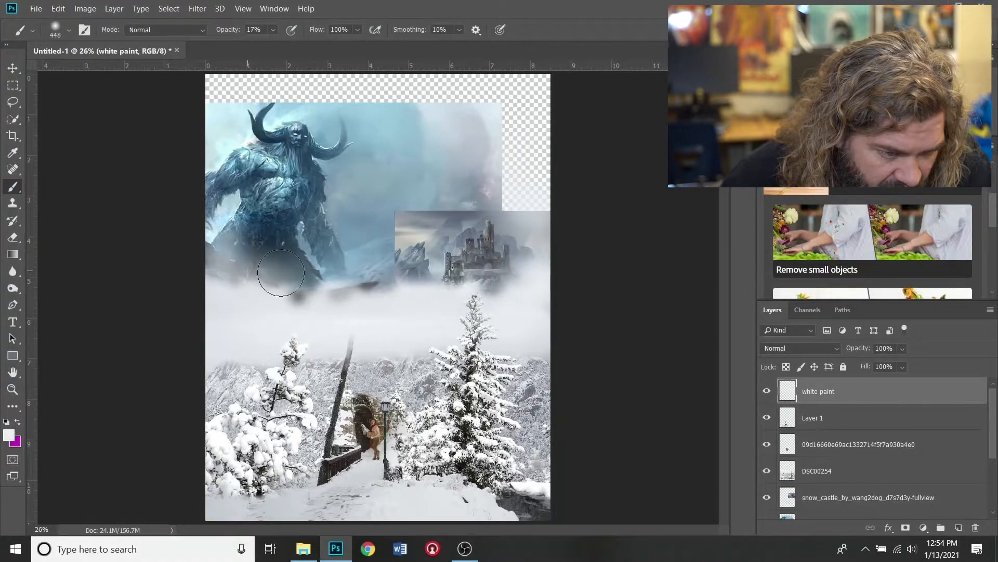
pyautogui.moveTo(373, 280)
pyautogui.mouseDown()
pyautogui.moveTo(386, 286)
pyautogui.moveTo(330, 304)
pyautogui.mouseUp()
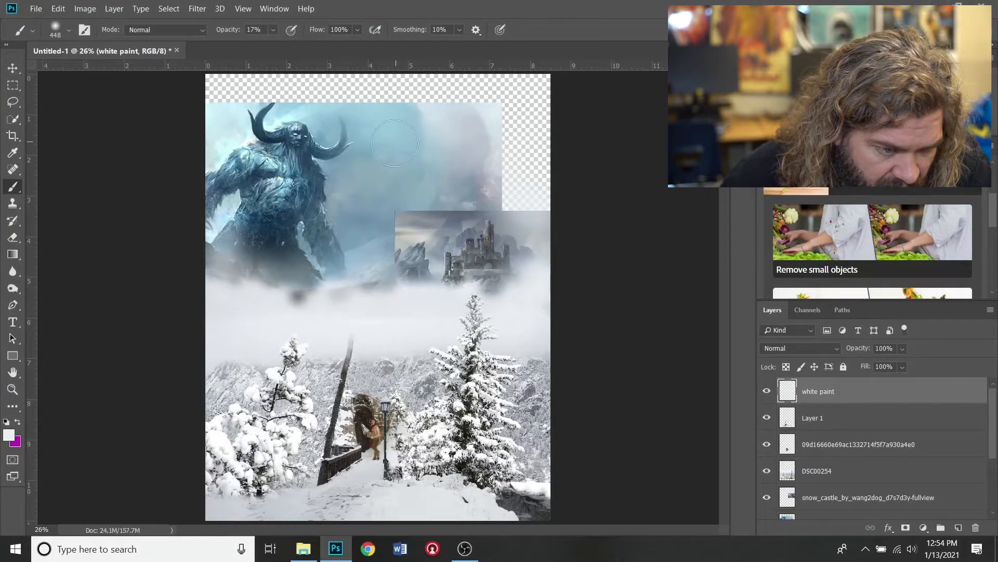
pyautogui.moveTo(378, 276); pyautogui.dragTo(284, 287)
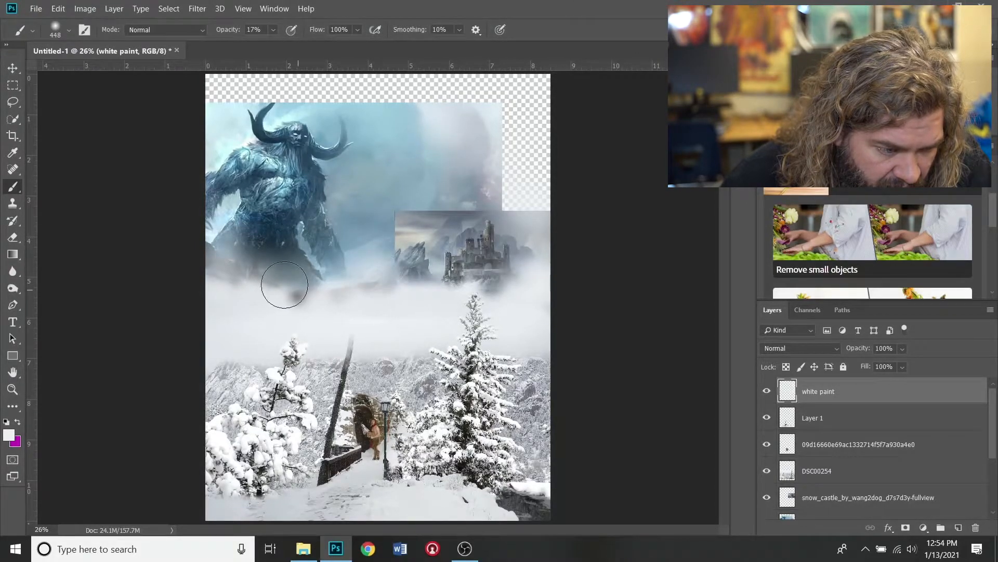
# Step: Brush soft near-white mist on the white paint layer over the giant, the sky beside it, the mountain slopes and the snowy foreground edges
pyautogui.moveTo(308, 118)
pyautogui.mouseDown()
pyautogui.moveTo(235, 165)
pyautogui.moveTo(290, 199)
pyautogui.moveTo(233, 156)
pyautogui.moveTo(202, 165)
pyautogui.moveTo(210, 162)
pyautogui.moveTo(202, 238)
pyautogui.moveTo(234, 207)
pyautogui.moveTo(289, 201)
pyautogui.moveTo(265, 212)
pyautogui.moveTo(260, 177)
pyautogui.mouseUp()
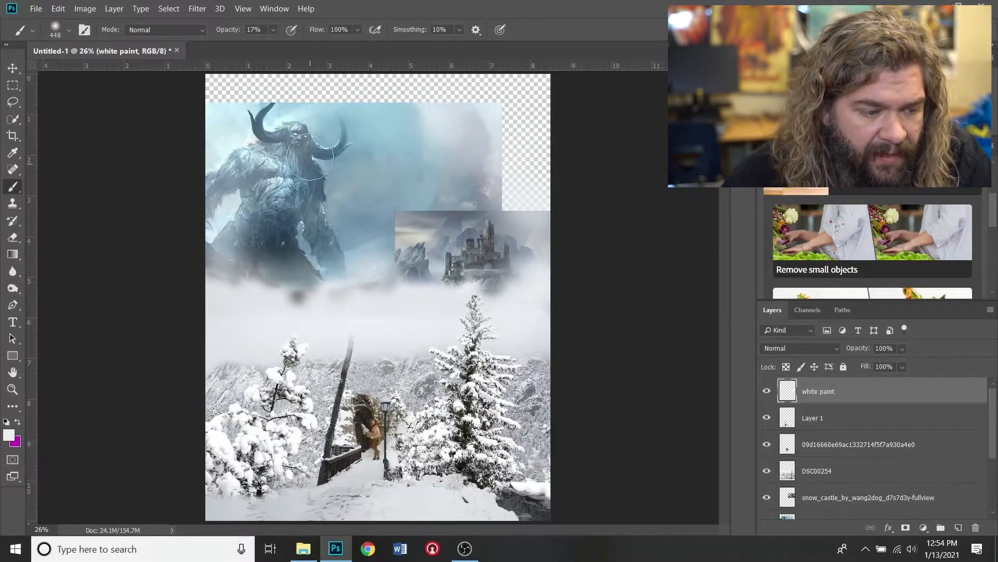
pyautogui.moveTo(239, 135)
pyautogui.mouseDown()
pyautogui.moveTo(281, 122)
pyautogui.moveTo(272, 172)
pyautogui.moveTo(311, 190)
pyautogui.moveTo(249, 172)
pyautogui.moveTo(212, 196)
pyautogui.moveTo(277, 176)
pyautogui.moveTo(220, 206)
pyautogui.moveTo(269, 232)
pyautogui.moveTo(209, 246)
pyautogui.moveTo(292, 265)
pyautogui.mouseUp()
pyautogui.moveTo(495, 178)
pyautogui.mouseDown()
pyautogui.moveTo(458, 207)
pyautogui.moveTo(503, 200)
pyautogui.moveTo(481, 216)
pyautogui.moveTo(509, 224)
pyautogui.moveTo(546, 272)
pyautogui.moveTo(551, 310)
pyautogui.mouseUp()
pyautogui.moveTo(336, 303)
pyautogui.mouseDown()
pyautogui.moveTo(270, 305)
pyautogui.moveTo(222, 250)
pyautogui.moveTo(327, 298)
pyautogui.moveTo(346, 368)
pyautogui.moveTo(400, 363)
pyautogui.moveTo(417, 349)
pyautogui.moveTo(378, 370)
pyautogui.moveTo(383, 361)
pyautogui.moveTo(448, 359)
pyautogui.mouseUp()
pyautogui.moveTo(563, 357)
pyautogui.mouseDown()
pyautogui.moveTo(543, 355)
pyautogui.moveTo(543, 369)
pyautogui.moveTo(534, 356)
pyautogui.moveTo(541, 386)
pyautogui.moveTo(529, 367)
pyautogui.moveTo(523, 379)
pyautogui.moveTo(388, 354)
pyautogui.moveTo(247, 369)
pyautogui.moveTo(242, 357)
pyautogui.moveTo(217, 378)
pyautogui.moveTo(176, 378)
pyautogui.moveTo(215, 372)
pyautogui.moveTo(213, 386)
pyautogui.moveTo(232, 365)
pyautogui.moveTo(209, 383)
pyautogui.mouseUp()
pyautogui.moveTo(269, 458)
pyautogui.mouseDown()
pyautogui.moveTo(274, 474)
pyautogui.moveTo(242, 475)
pyautogui.mouseUp()
pyautogui.moveTo(495, 471); pyautogui.dragTo(546, 504)
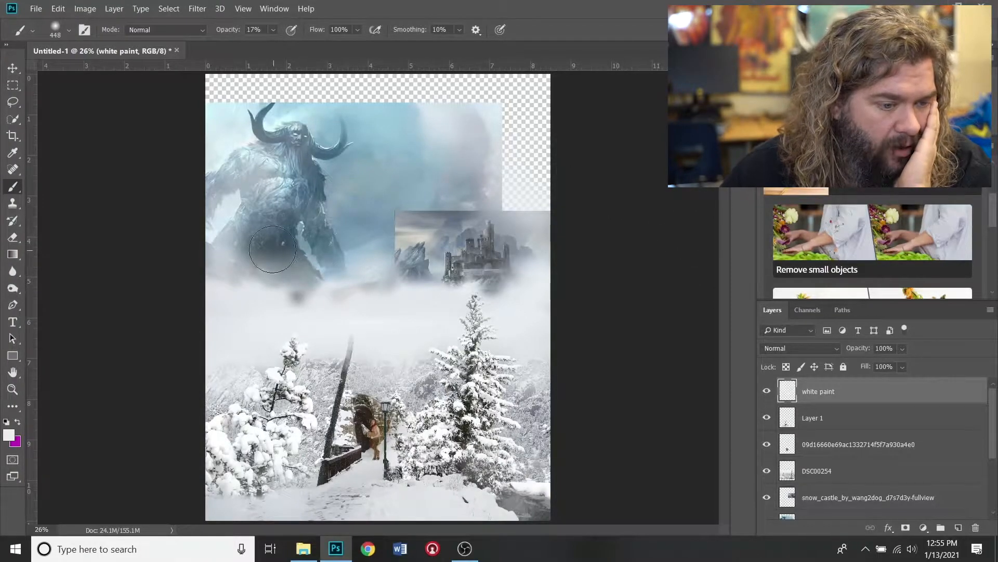
pyautogui.scroll(-1, 833, 510)
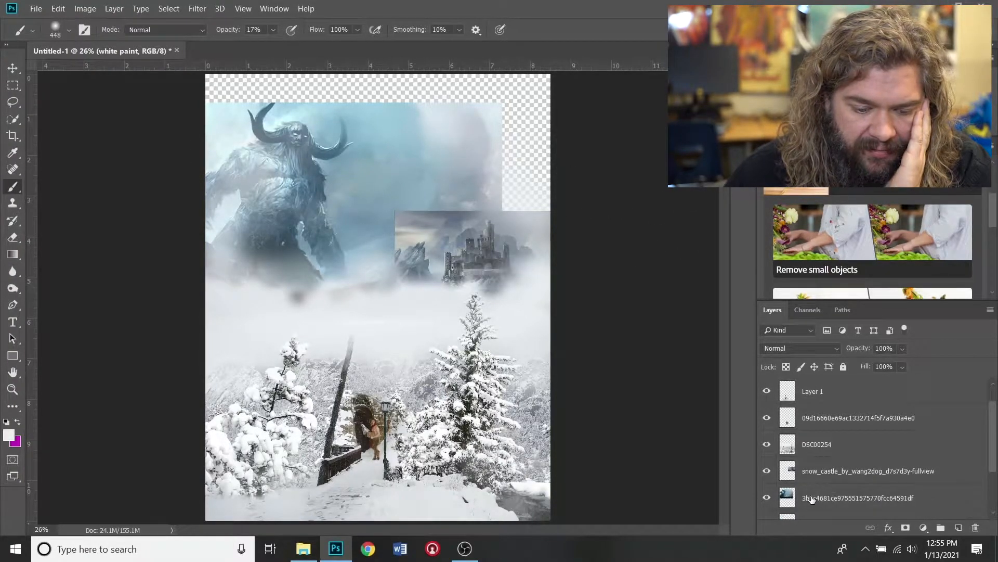
pyautogui.click(812, 499)
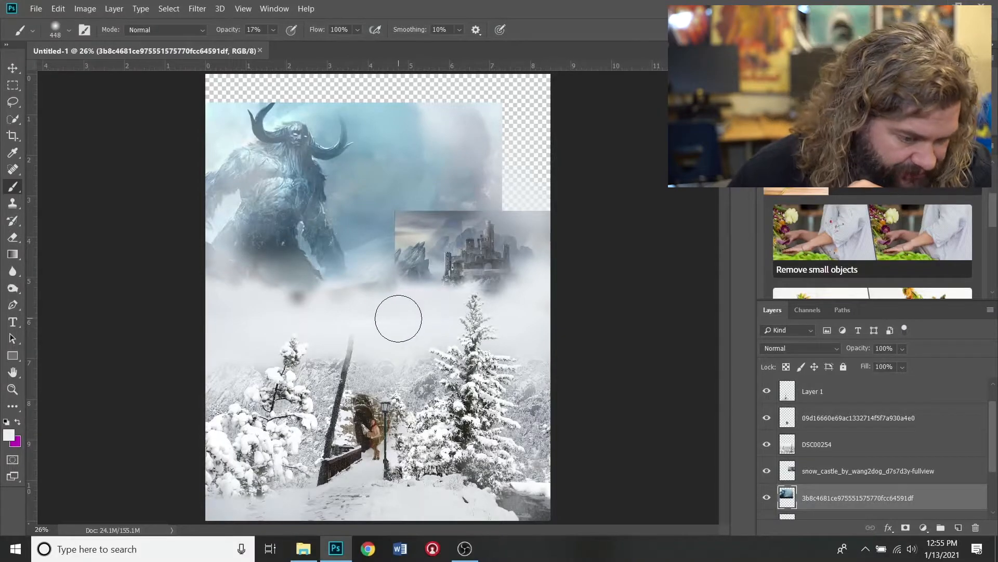
pyautogui.scroll(1, 837, 412)
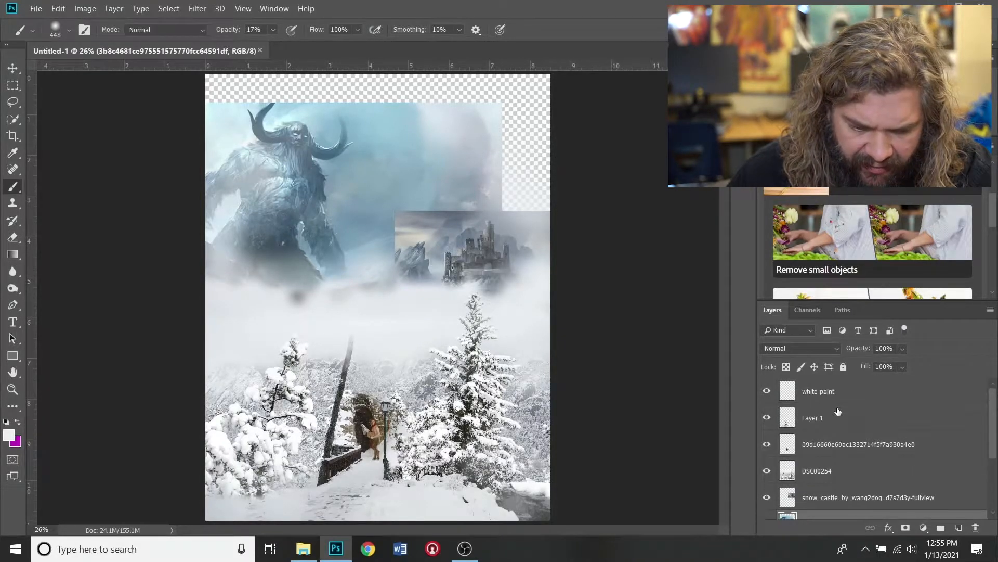
pyautogui.click(820, 392)
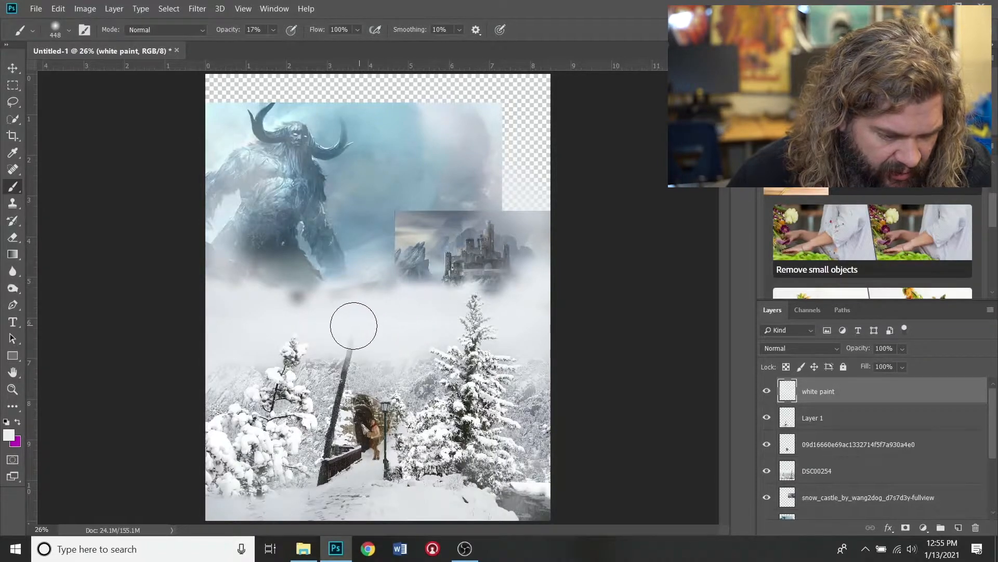
# Step: Place the stormy sky image 1 directly above the giant's layer, flush with the canvas's upper edge, and rasterize it
pyautogui.scroll(-2, 858, 461)
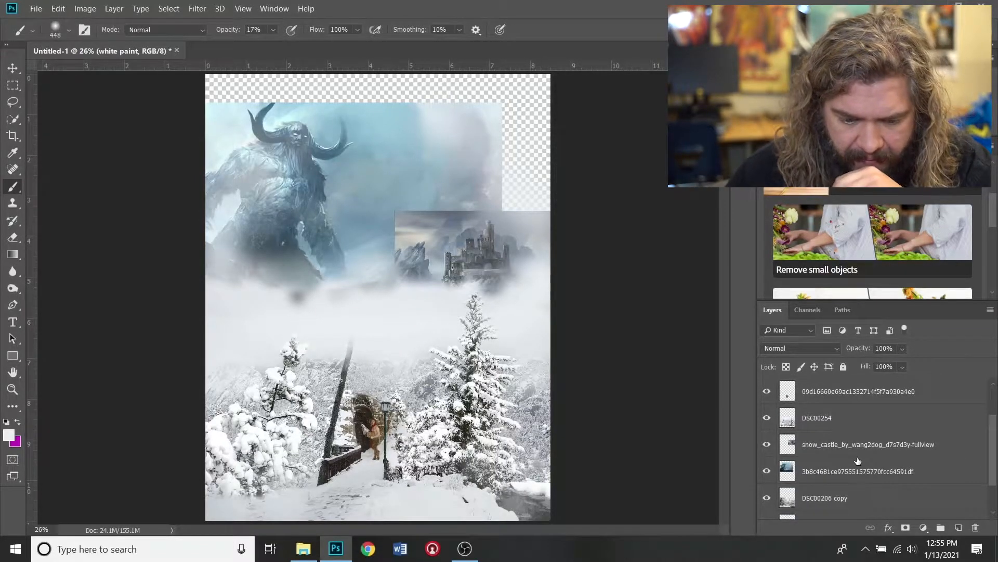
pyautogui.click(857, 472)
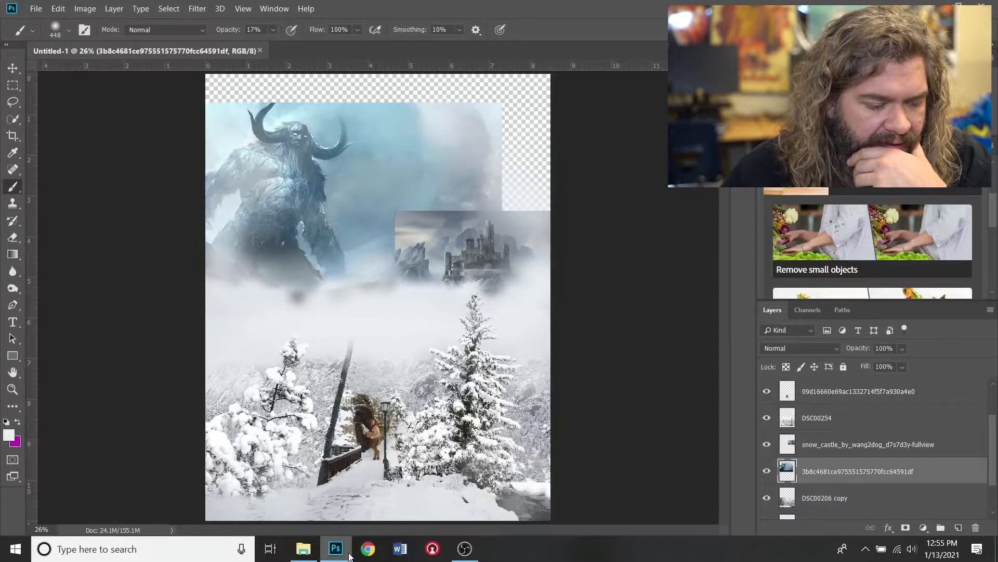
pyautogui.click(300, 550)
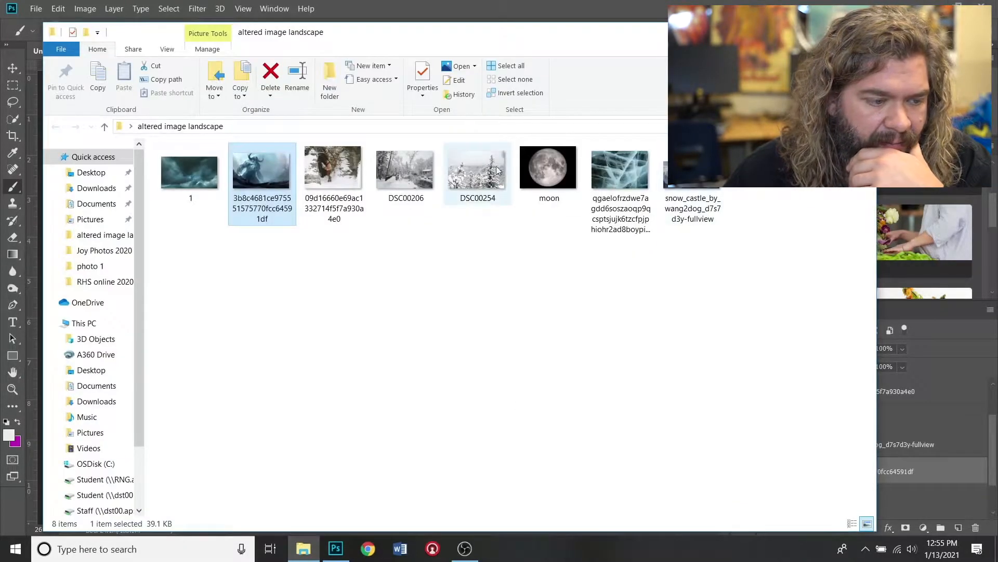
pyautogui.moveTo(183, 176); pyautogui.dragTo(444, 235)
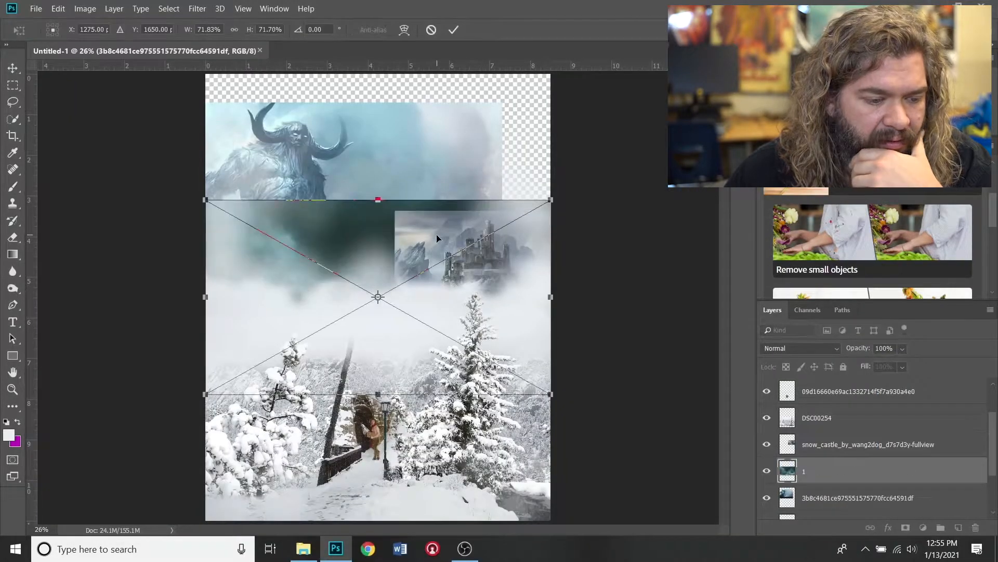
pyautogui.moveTo(383, 180); pyautogui.dragTo(385, 122)
pyautogui.press('b')
pyautogui.click(460, 29)
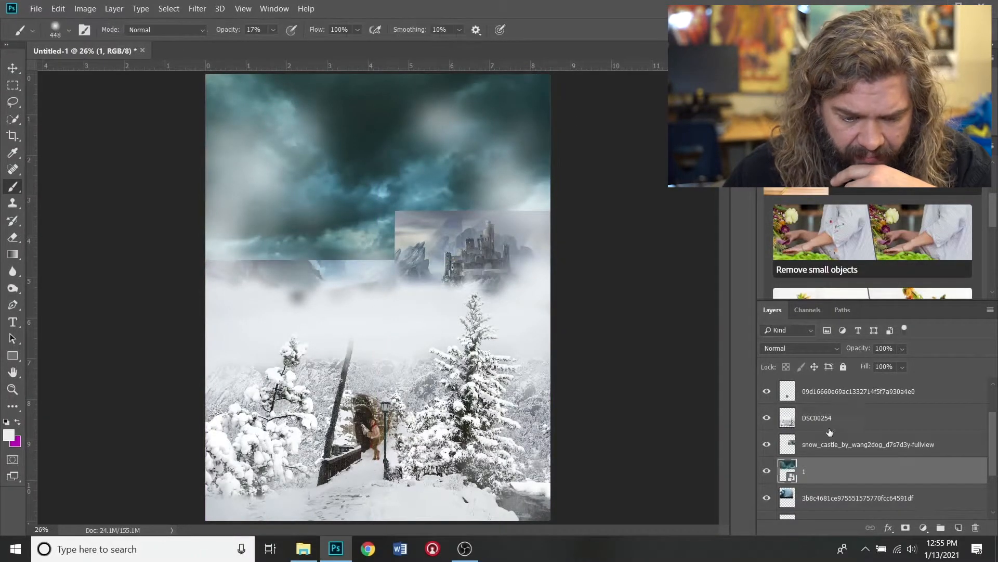
pyautogui.rightClick(839, 480)
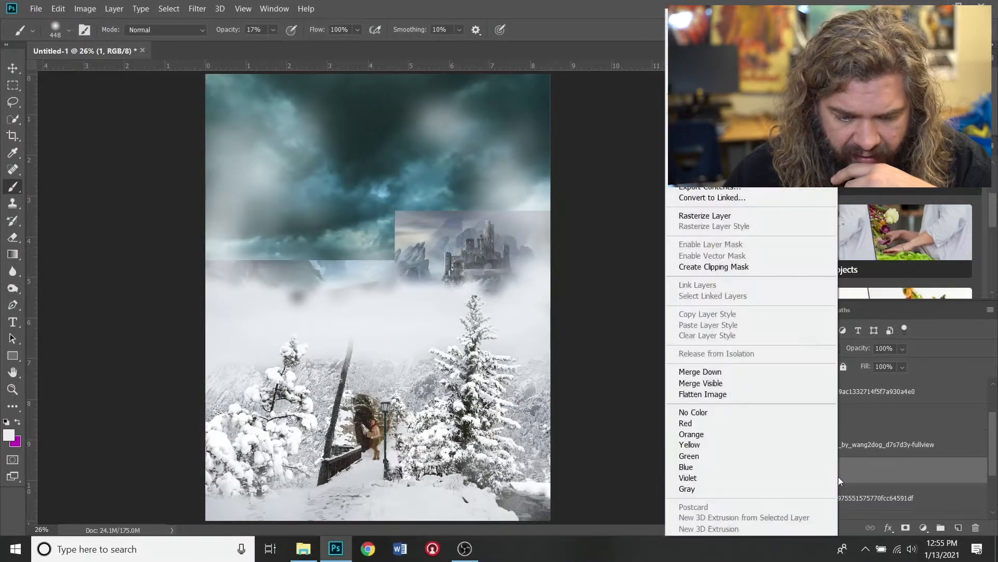
pyautogui.click(716, 212)
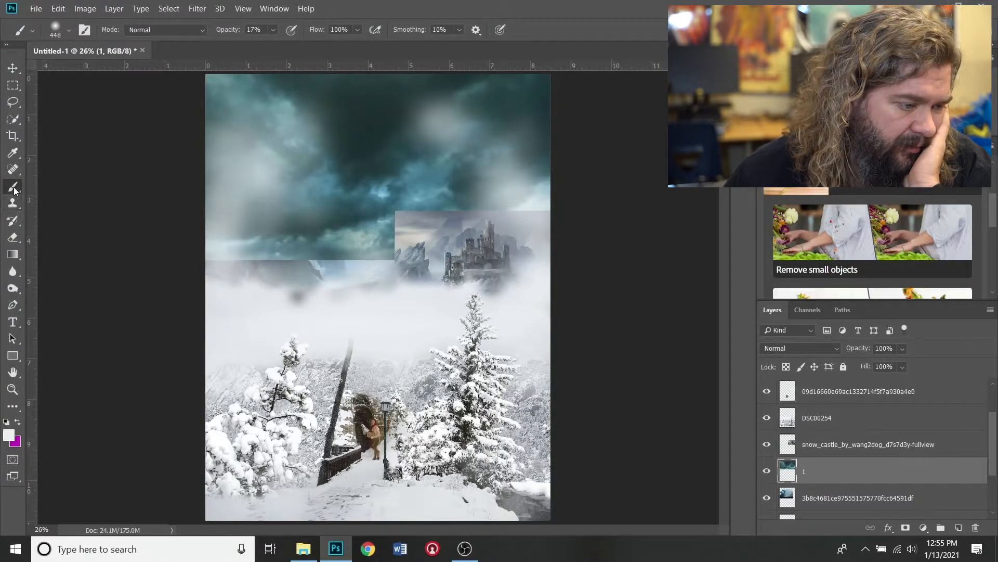
# Step: Erase layer 1 at 73% opacity over the giant and along the sky's lower edge to reveal the giant through the clouds
pyautogui.click(12, 240)
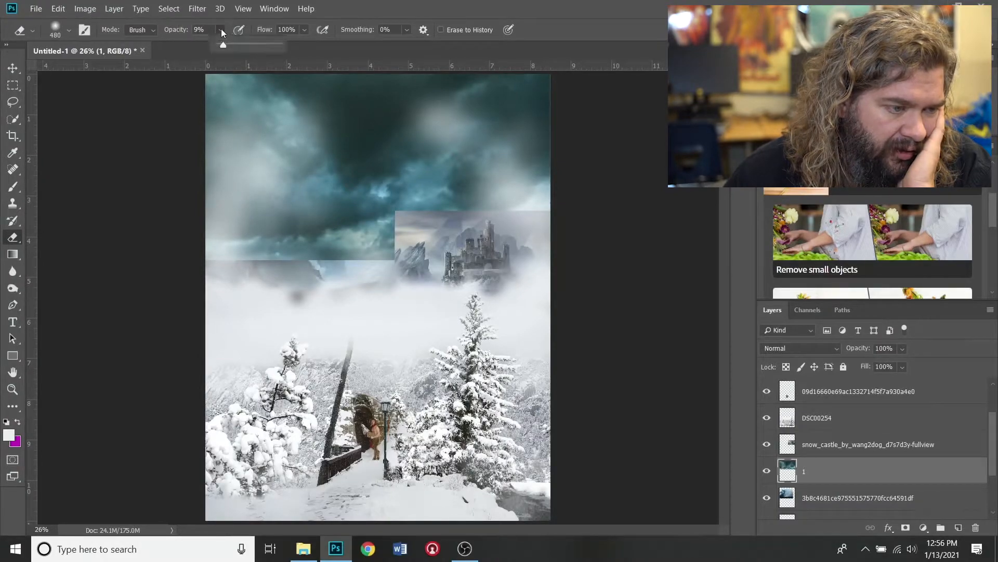
pyautogui.moveTo(248, 51); pyautogui.dragTo(265, 51)
pyautogui.moveTo(284, 243)
pyautogui.mouseDown()
pyautogui.moveTo(256, 233)
pyautogui.moveTo(283, 165)
pyautogui.moveTo(288, 185)
pyautogui.moveTo(278, 181)
pyautogui.moveTo(288, 161)
pyautogui.moveTo(269, 125)
pyautogui.moveTo(291, 151)
pyautogui.mouseUp()
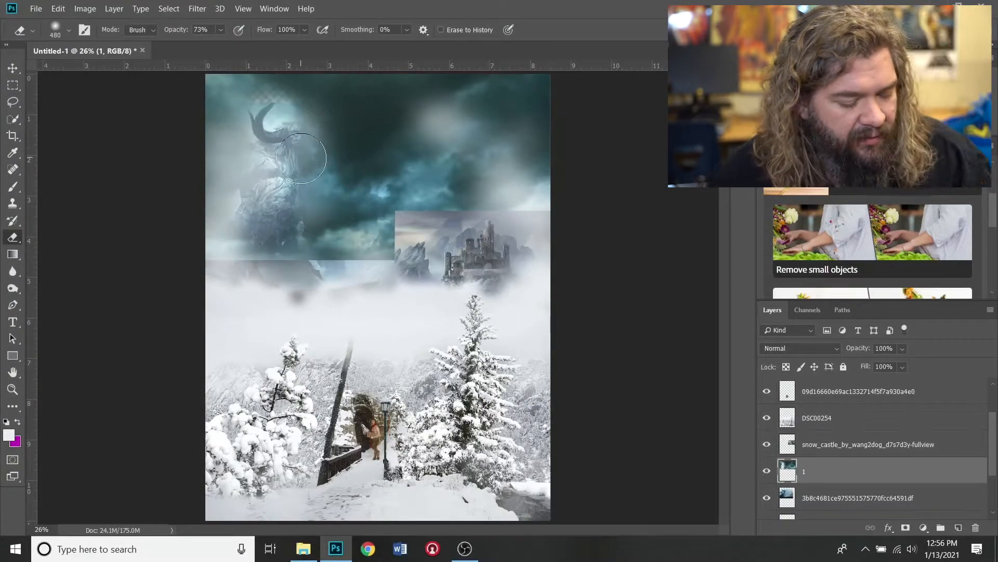
pyautogui.hotkey('ctrl', 'z')
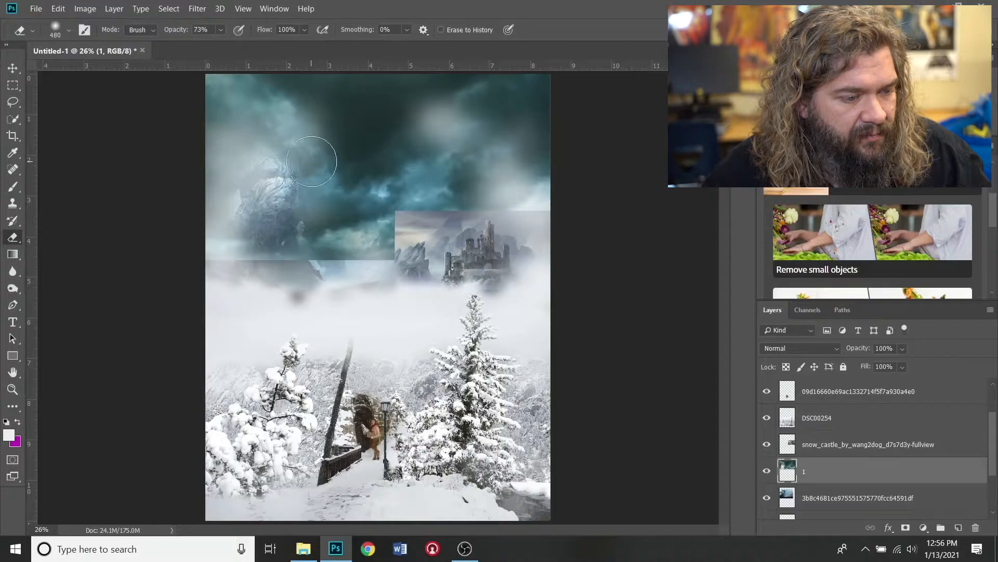
pyautogui.moveTo(293, 154)
pyautogui.mouseDown()
pyautogui.moveTo(286, 180)
pyautogui.moveTo(298, 197)
pyautogui.moveTo(326, 196)
pyautogui.moveTo(331, 168)
pyautogui.moveTo(353, 165)
pyautogui.moveTo(335, 163)
pyautogui.moveTo(352, 157)
pyautogui.moveTo(333, 170)
pyautogui.moveTo(345, 146)
pyautogui.moveTo(292, 208)
pyautogui.mouseUp()
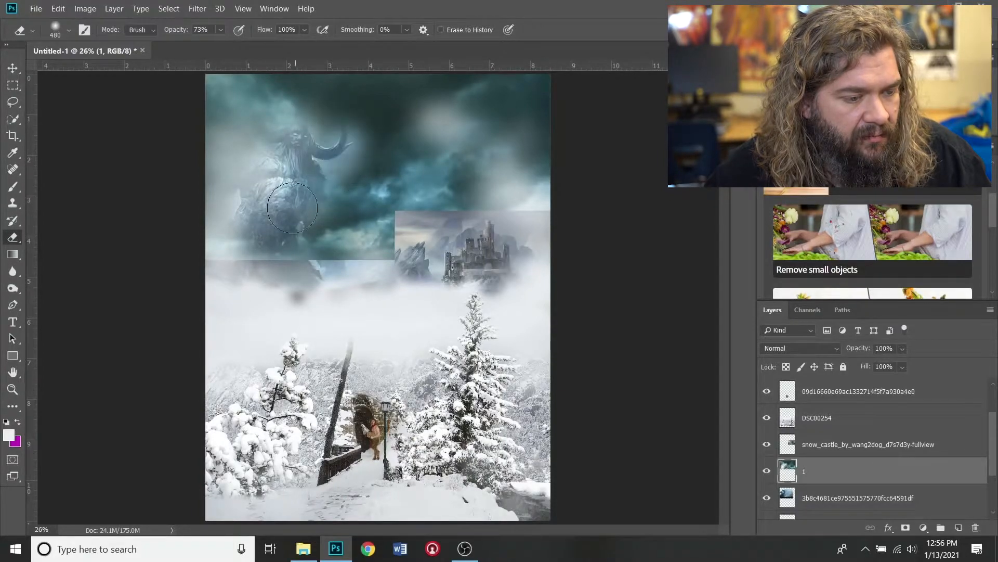
pyautogui.moveTo(265, 244)
pyautogui.mouseDown()
pyautogui.moveTo(308, 210)
pyautogui.moveTo(327, 220)
pyautogui.moveTo(267, 261)
pyautogui.moveTo(315, 268)
pyautogui.moveTo(231, 273)
pyautogui.moveTo(254, 251)
pyautogui.moveTo(213, 284)
pyautogui.moveTo(228, 257)
pyautogui.moveTo(252, 272)
pyautogui.moveTo(236, 268)
pyautogui.moveTo(244, 179)
pyautogui.moveTo(99, 221)
pyautogui.moveTo(182, 215)
pyautogui.moveTo(193, 239)
pyautogui.mouseUp()
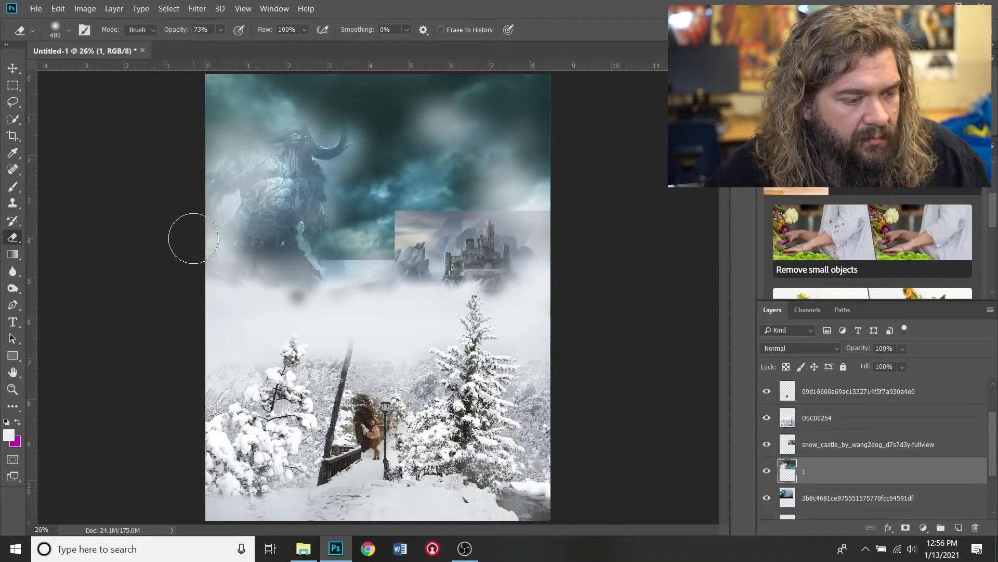
pyautogui.moveTo(316, 232)
pyautogui.mouseDown()
pyautogui.moveTo(352, 272)
pyautogui.moveTo(338, 264)
pyautogui.moveTo(371, 257)
pyautogui.moveTo(418, 223)
pyautogui.moveTo(391, 233)
pyautogui.mouseUp()
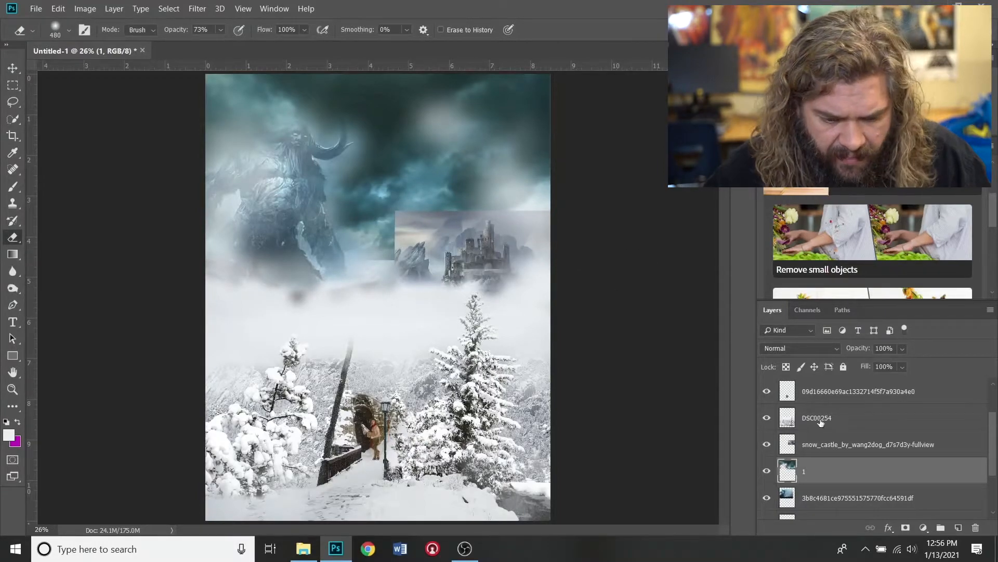
# Step: Erase the snow_castle layer's hard rectangular edges and grey sky around the castle with the 73% eraser
pyautogui.scroll(-1, 868, 484)
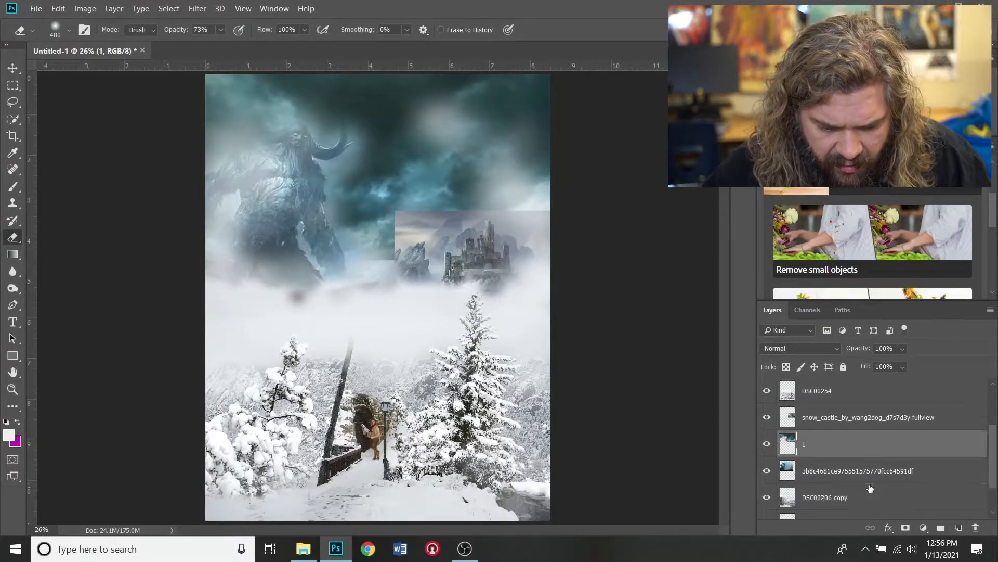
pyautogui.click(841, 499)
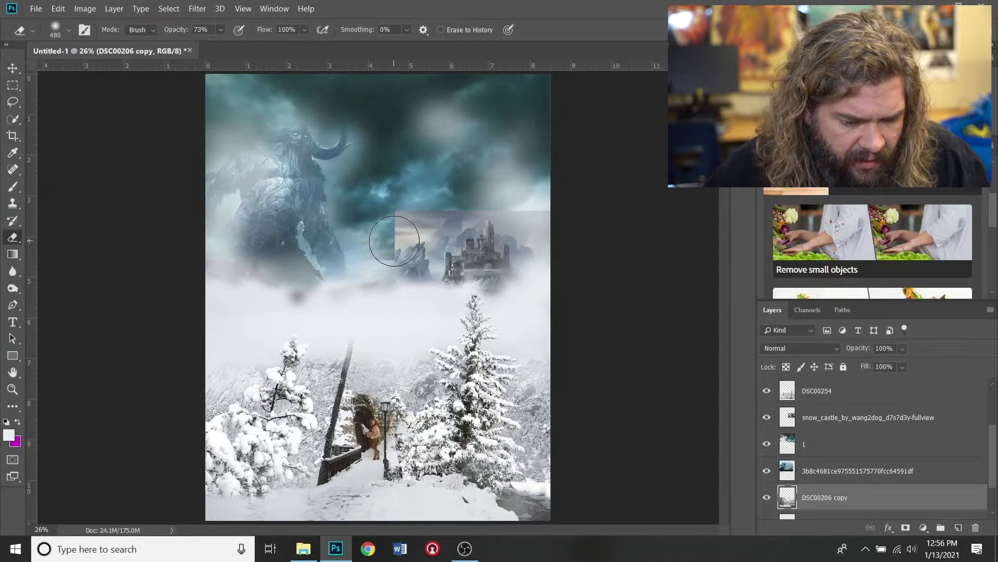
pyautogui.click(845, 418)
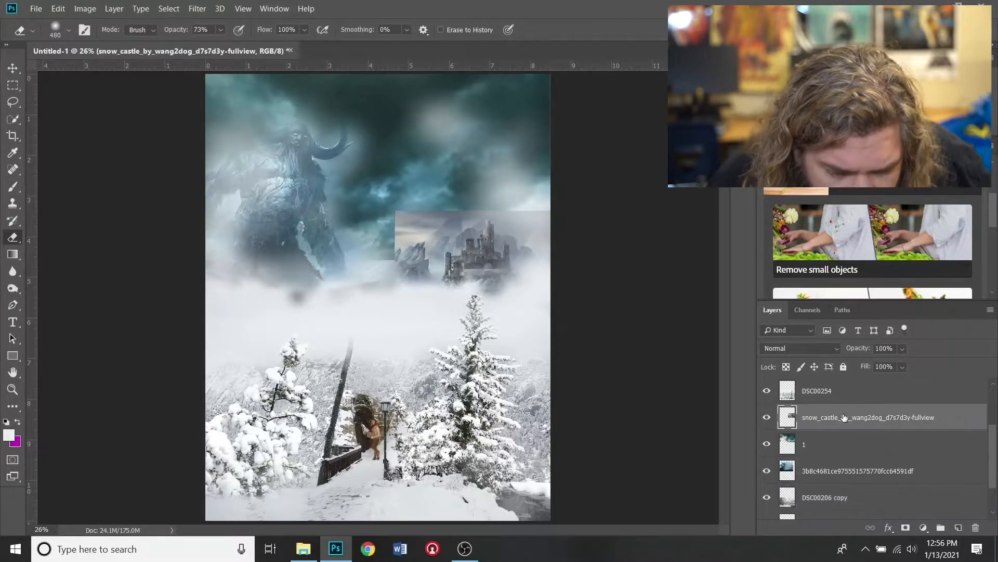
pyautogui.moveTo(385, 212)
pyautogui.mouseDown()
pyautogui.moveTo(414, 225)
pyautogui.moveTo(391, 248)
pyautogui.moveTo(438, 215)
pyautogui.moveTo(451, 219)
pyautogui.moveTo(409, 255)
pyautogui.moveTo(472, 213)
pyautogui.moveTo(543, 213)
pyautogui.mouseUp()
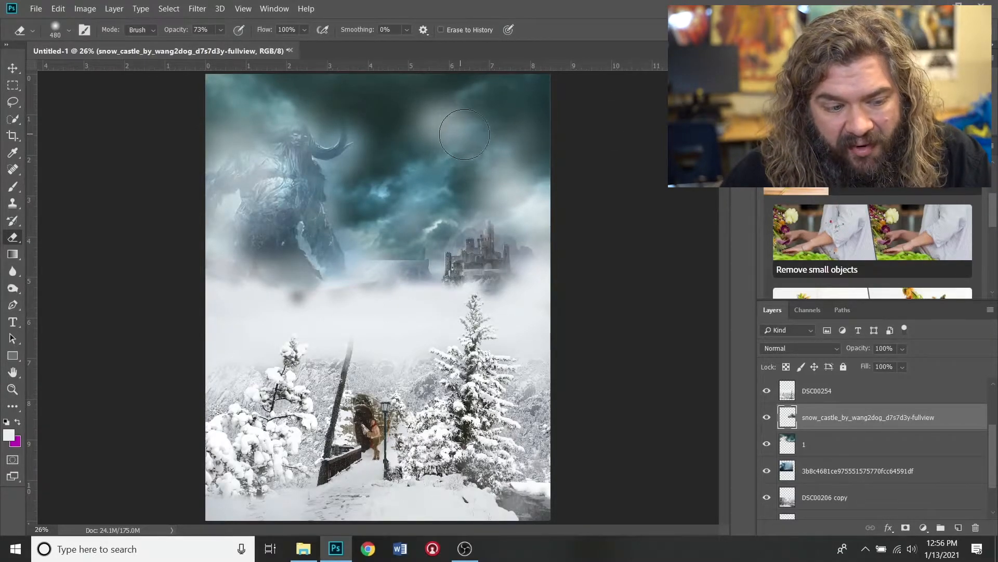
# Step: Brush near-white mist on the white paint layer at 448 px and 17% opacity around the castle's base and across the dark upper sky
pyautogui.scroll(3, 837, 411)
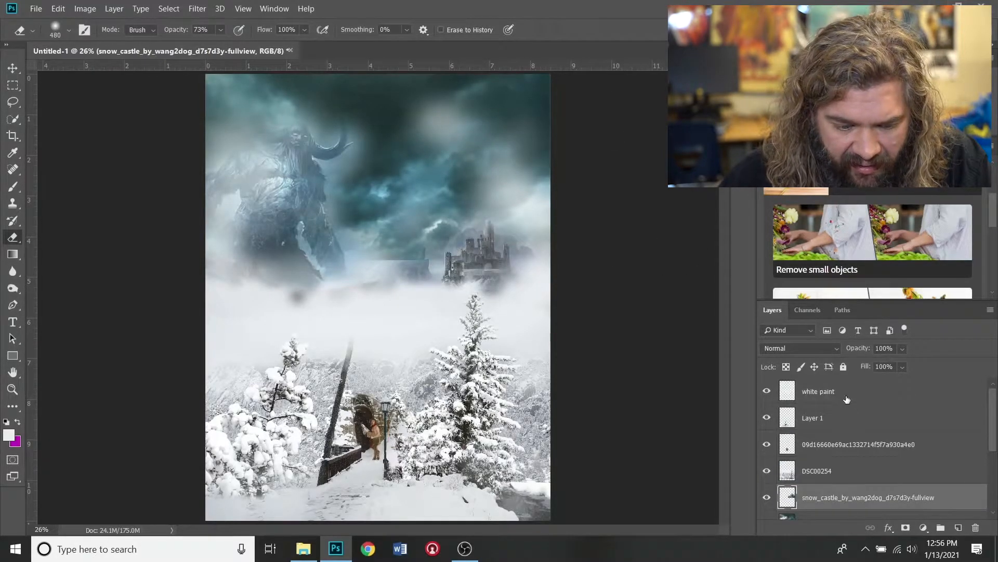
pyautogui.click(843, 389)
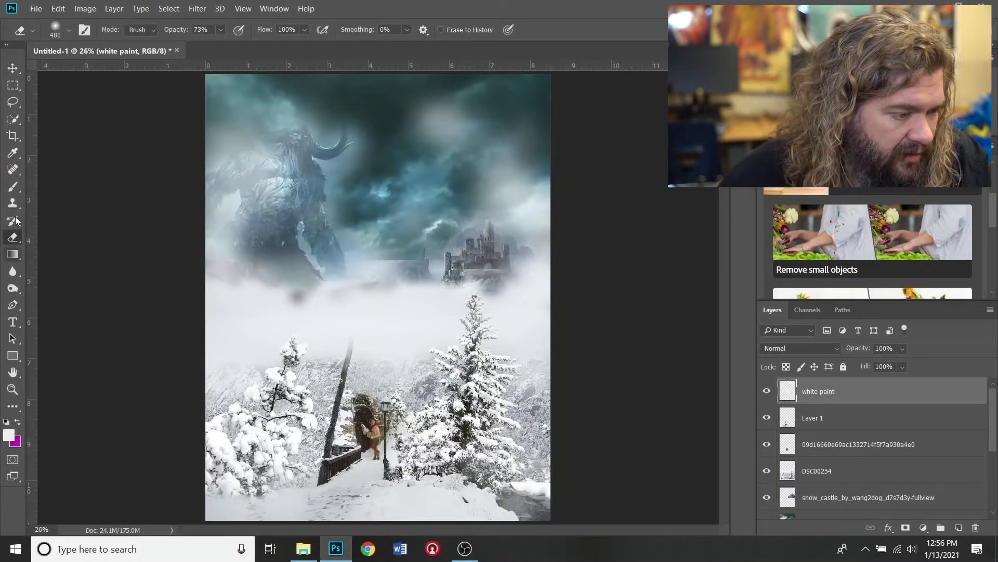
pyautogui.click(14, 188)
pyautogui.moveTo(424, 263)
pyautogui.mouseDown()
pyautogui.moveTo(421, 289)
pyautogui.moveTo(506, 278)
pyautogui.moveTo(453, 271)
pyautogui.moveTo(485, 279)
pyautogui.moveTo(430, 277)
pyautogui.moveTo(496, 288)
pyautogui.moveTo(516, 251)
pyautogui.moveTo(545, 294)
pyautogui.moveTo(462, 296)
pyautogui.moveTo(372, 261)
pyautogui.moveTo(402, 264)
pyautogui.moveTo(379, 283)
pyautogui.moveTo(401, 261)
pyautogui.moveTo(361, 283)
pyautogui.moveTo(393, 268)
pyautogui.mouseUp()
pyautogui.moveTo(383, 159)
pyautogui.mouseDown()
pyautogui.moveTo(406, 218)
pyautogui.moveTo(446, 233)
pyautogui.moveTo(529, 137)
pyautogui.mouseUp()
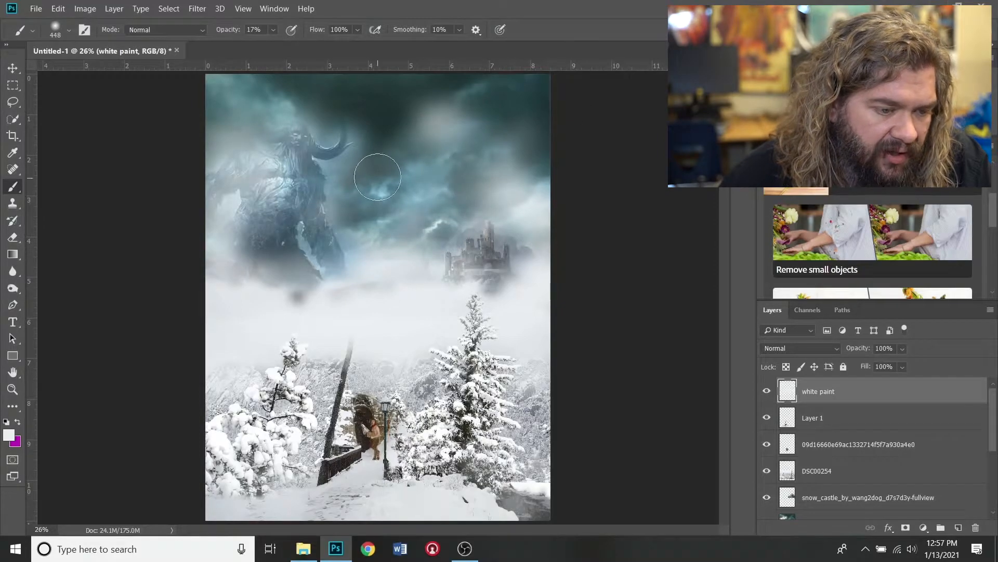
pyautogui.moveTo(464, 114); pyautogui.dragTo(464, 50)
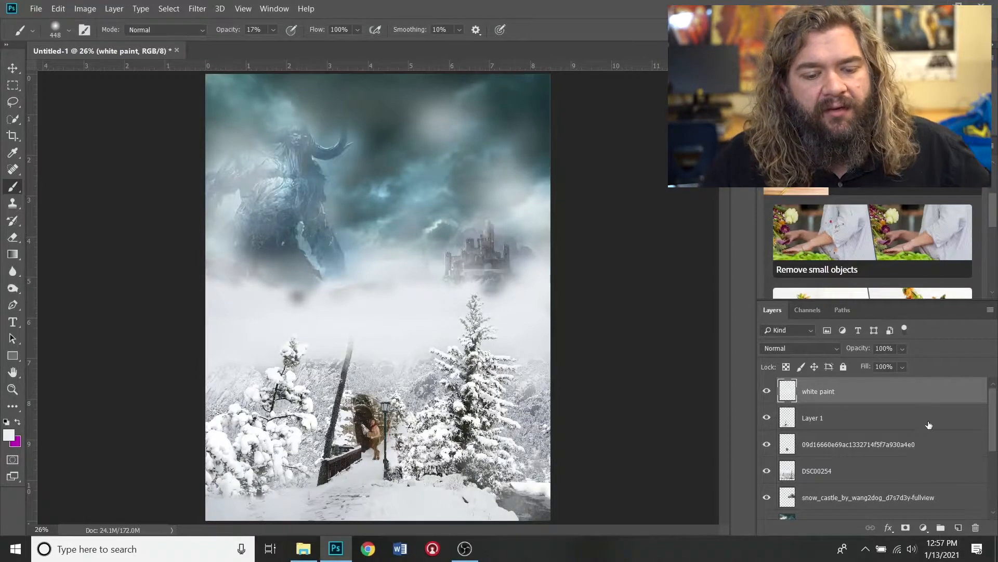
# Step: Place the cracked-ice image above the white paint layer, rotate it to -90.07° and align it with the canvas's upper-left corner
pyautogui.click(303, 549)
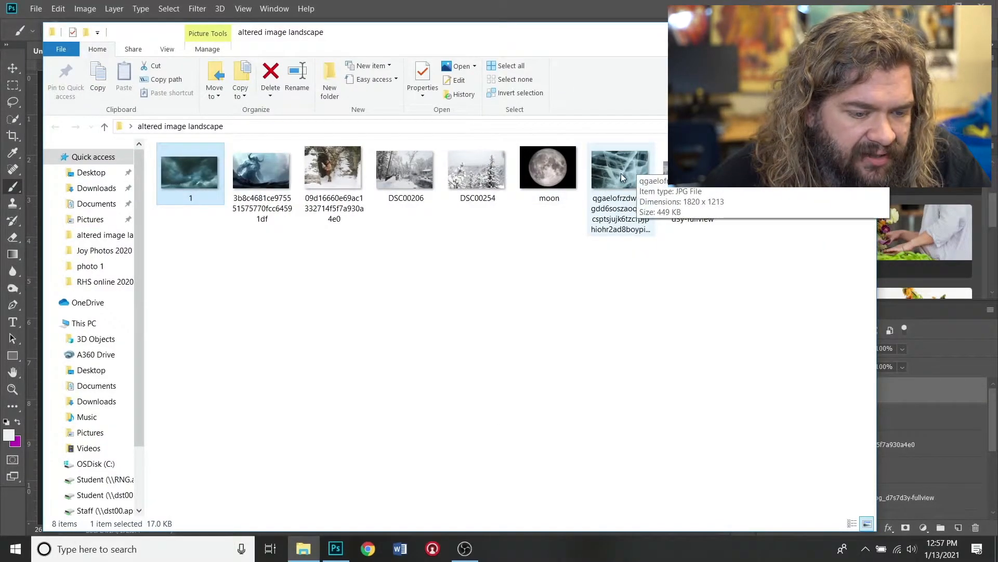
pyautogui.moveTo(621, 173); pyautogui.dragTo(419, 316)
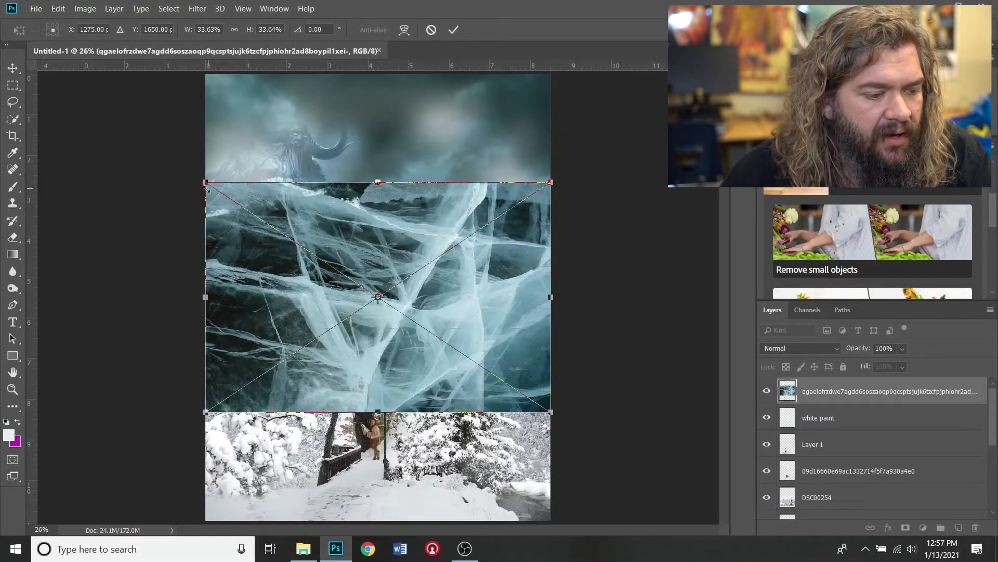
pyautogui.moveTo(199, 175); pyautogui.dragTo(326, 373)
pyautogui.moveTo(411, 336); pyautogui.dragTo(353, 286)
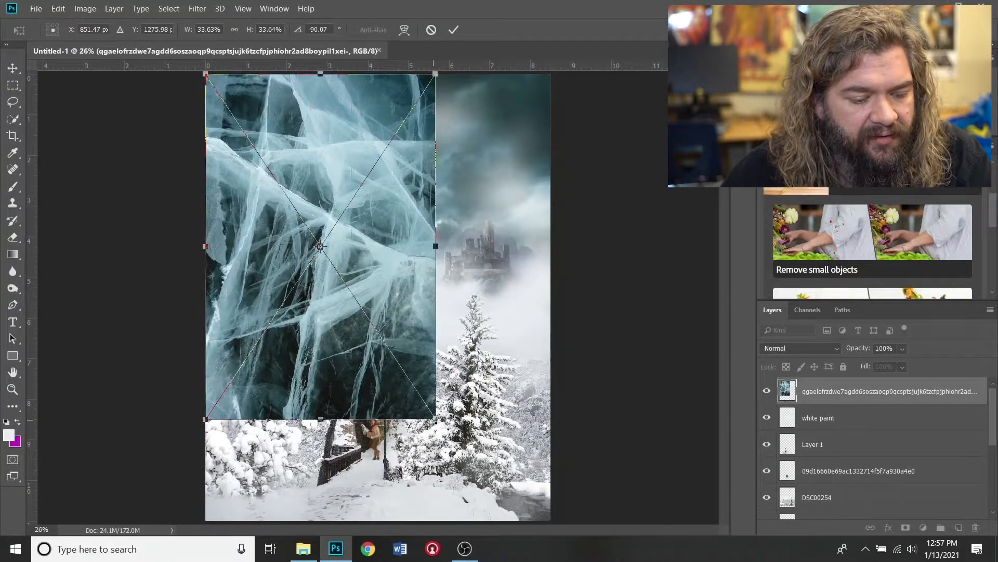
# Step: Scale the cracked-ice image to 45.44% width and 50.37% height to cover the whole canvas, and rasterize its layer
pyautogui.moveTo(431, 416); pyautogui.dragTo(550, 540)
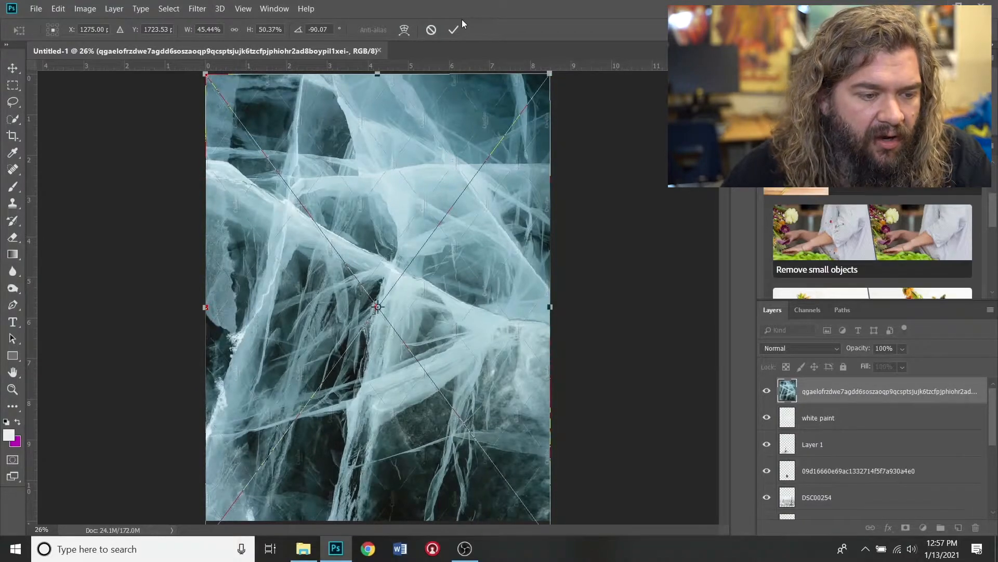
pyautogui.click(454, 30)
pyautogui.press('b')
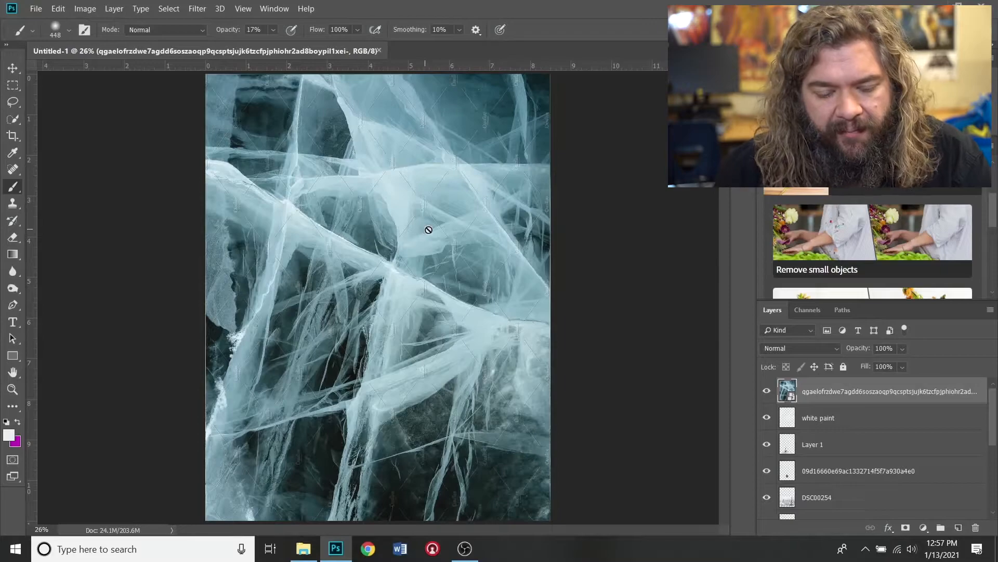
pyautogui.rightClick(862, 392)
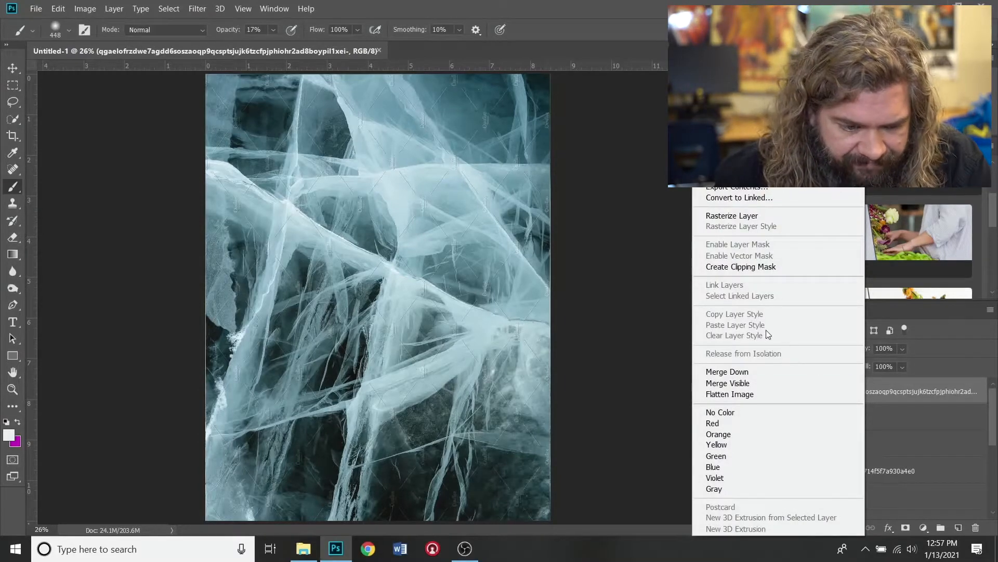
pyautogui.click(731, 215)
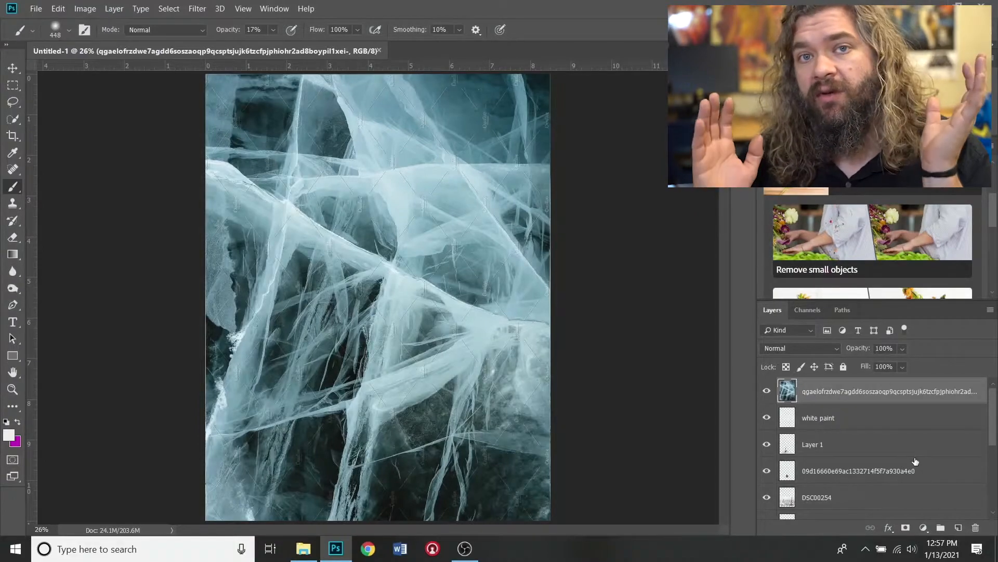
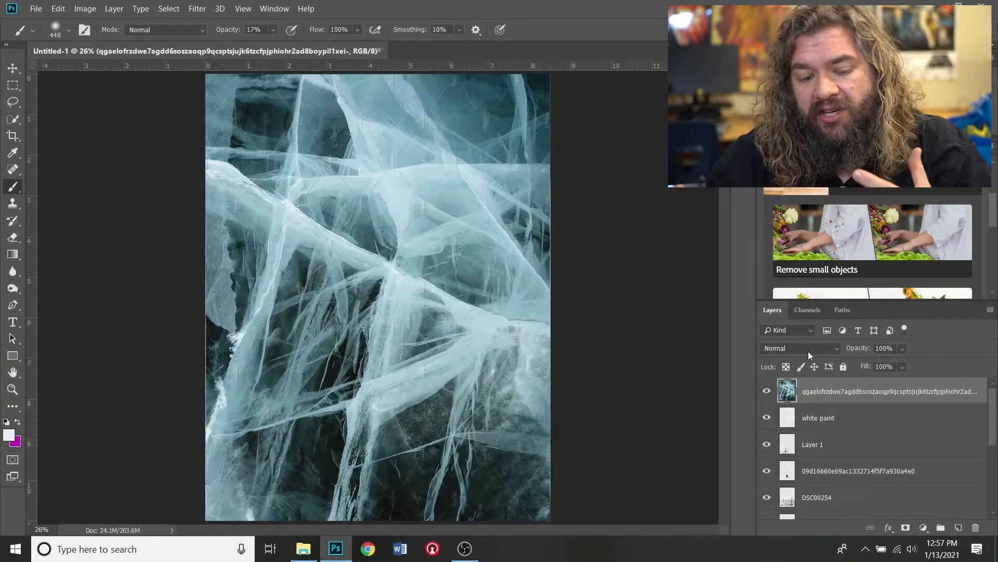
# Step: Preview the blend modes from the darkening group through Luminosity on the cracked-ice layer
pyautogui.click(807, 352)
pyautogui.scroll(-5, 806, 351)
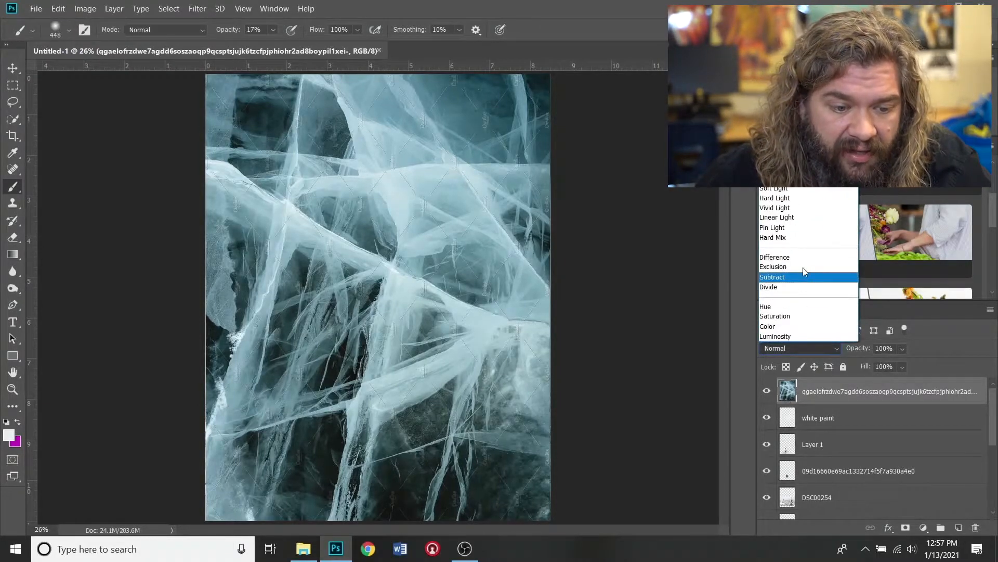
pyautogui.click(772, 119)
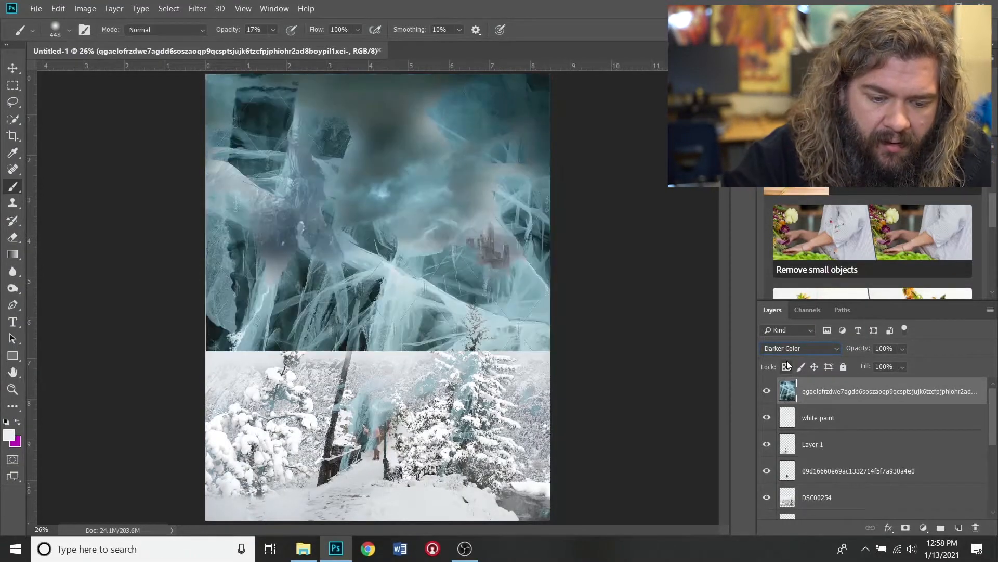
pyautogui.press('Up')
pyautogui.press('Up')
pyautogui.press('Up')
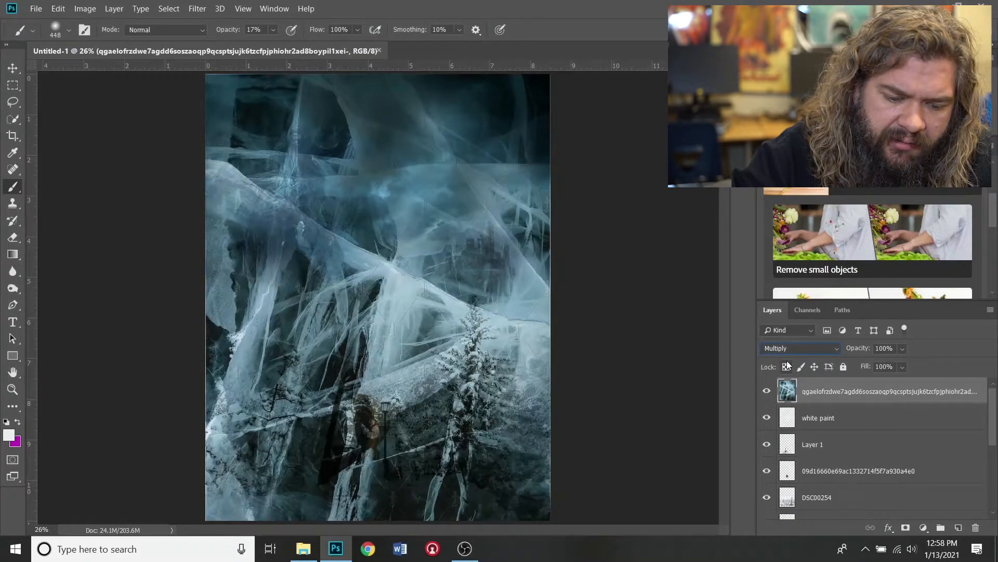
pyautogui.press('Up')
pyautogui.press('Up')
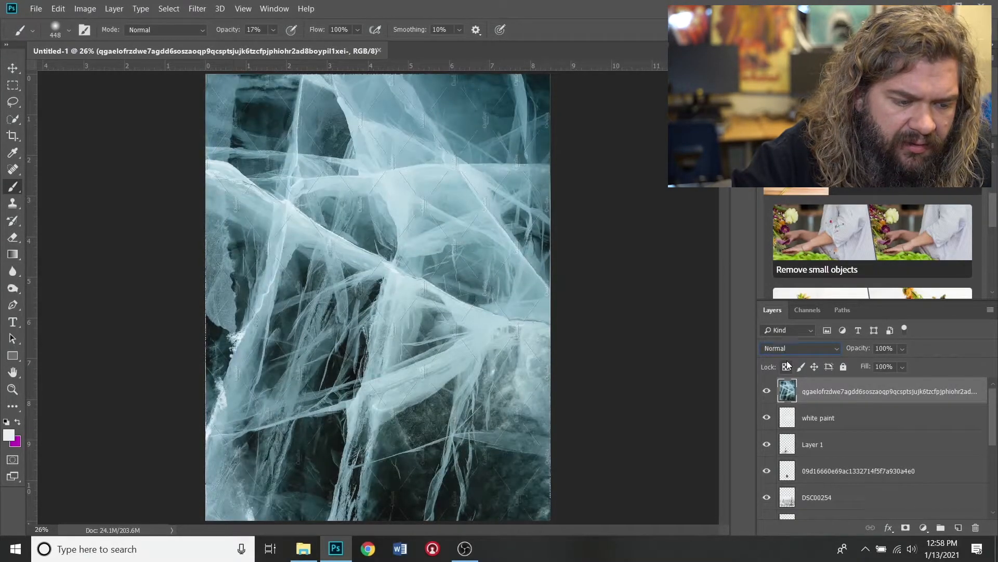
pyautogui.press('Down')
pyautogui.press('Down')
pyautogui.press('Down')
pyautogui.press('Down')
pyautogui.press('Down')
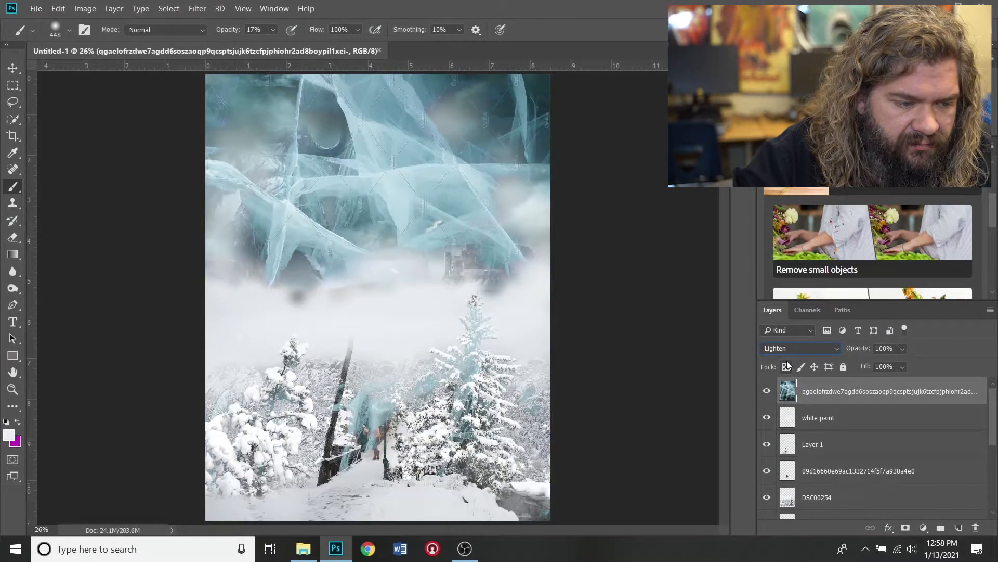
pyautogui.press('Down')
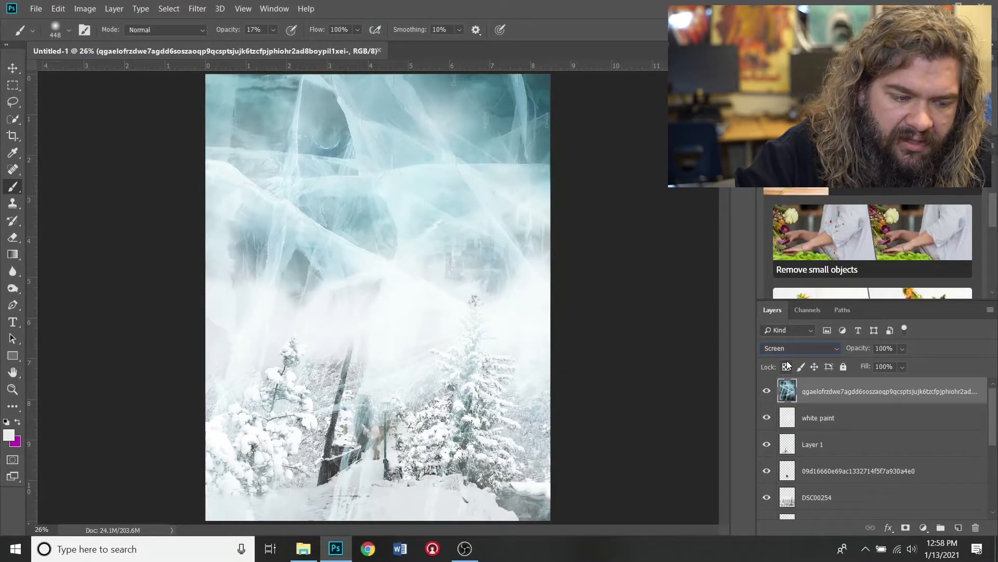
pyautogui.press('Down')
pyautogui.press('Down')
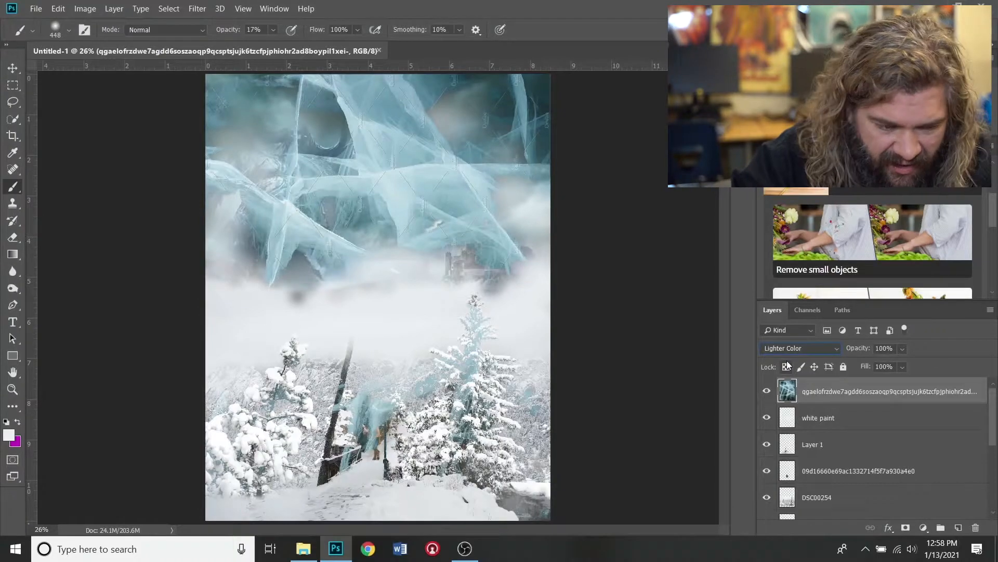
pyautogui.press('Down')
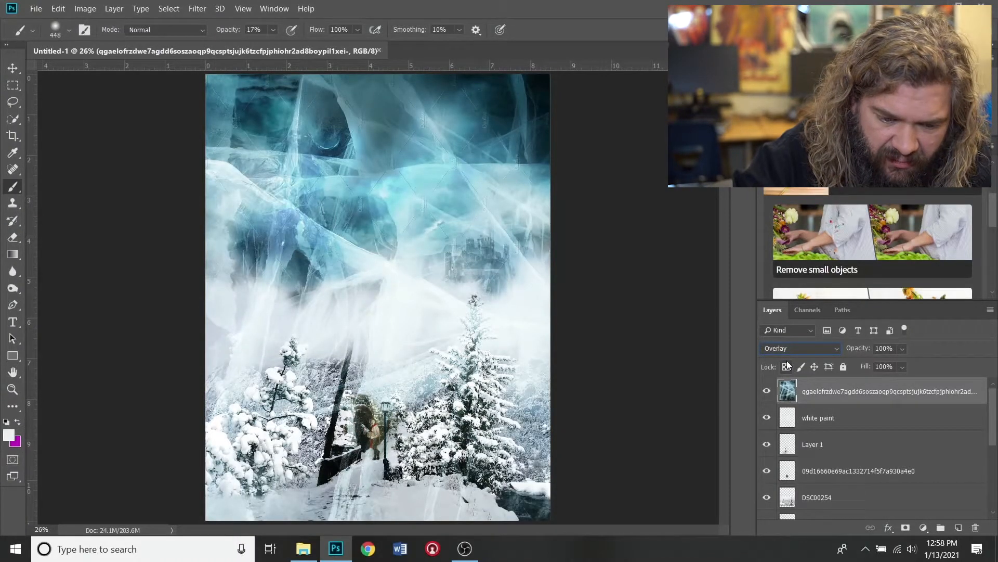
pyautogui.press('Down')
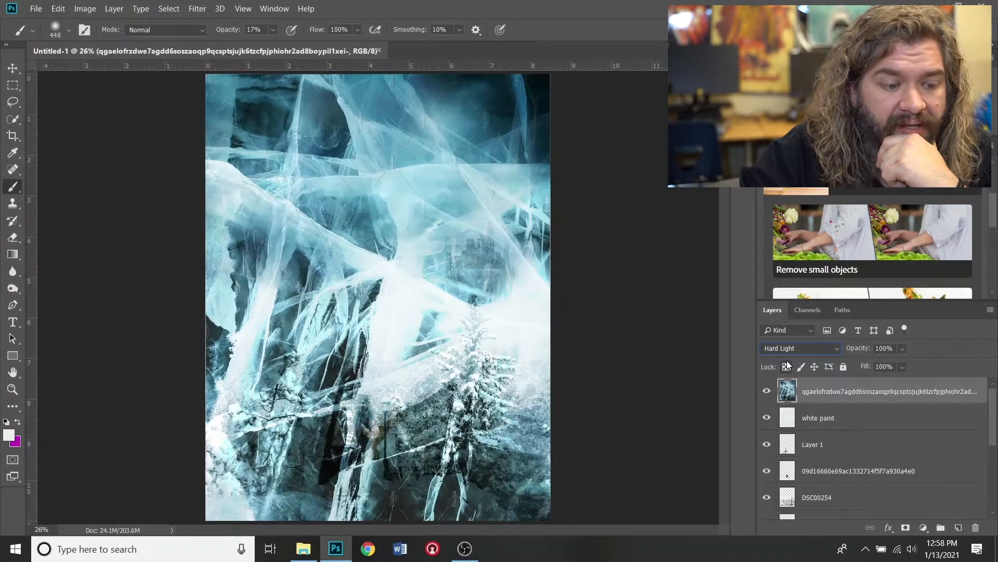
pyautogui.press('Down')
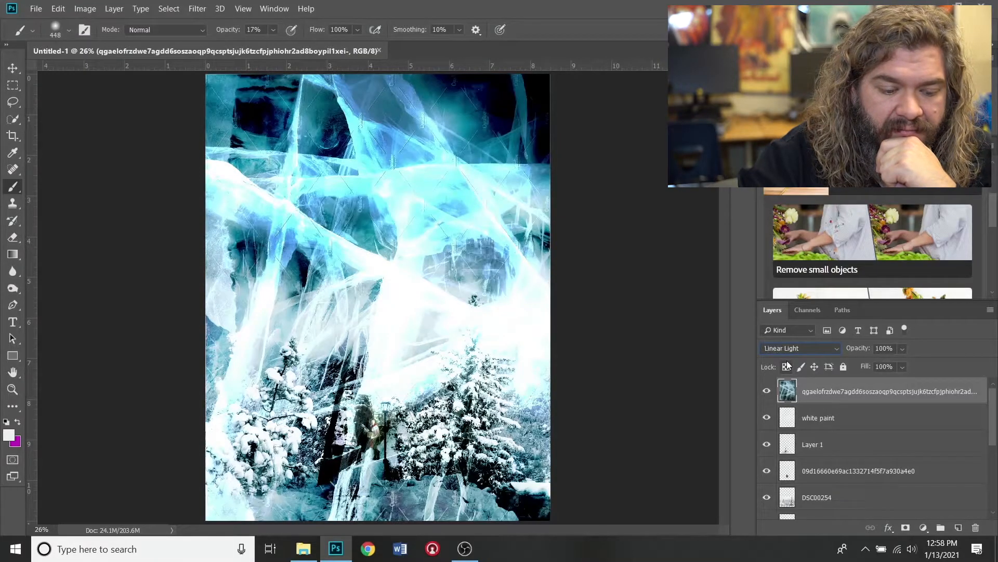
pyautogui.press('Down')
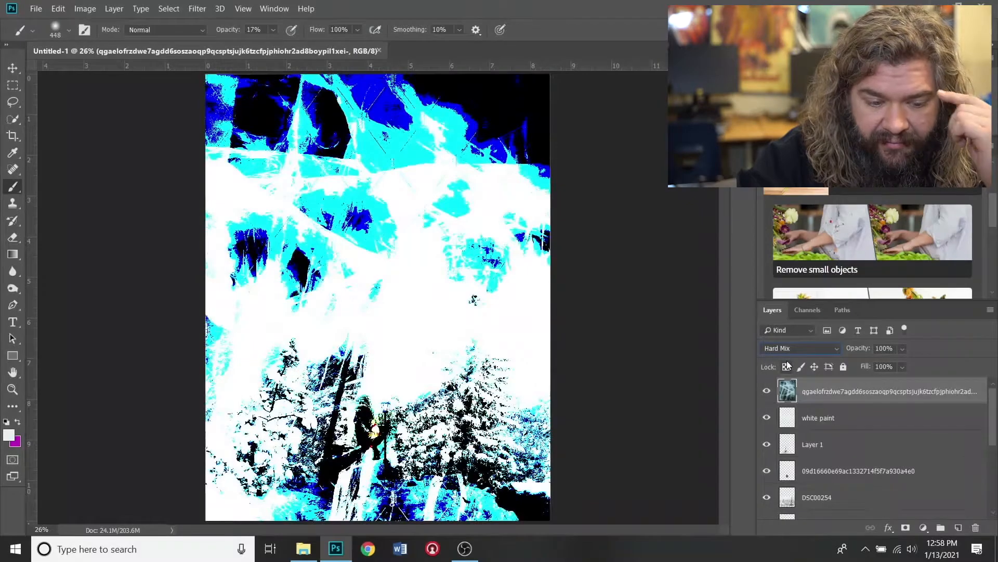
pyautogui.press('Down')
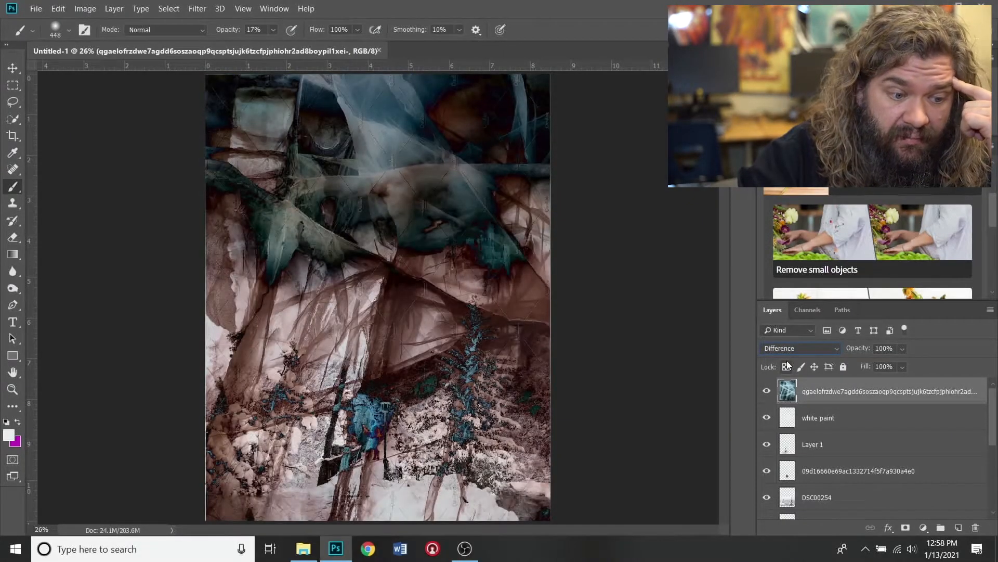
pyautogui.press('Down')
pyautogui.press('Down')
pyautogui.press('Down')
pyautogui.press('Down')
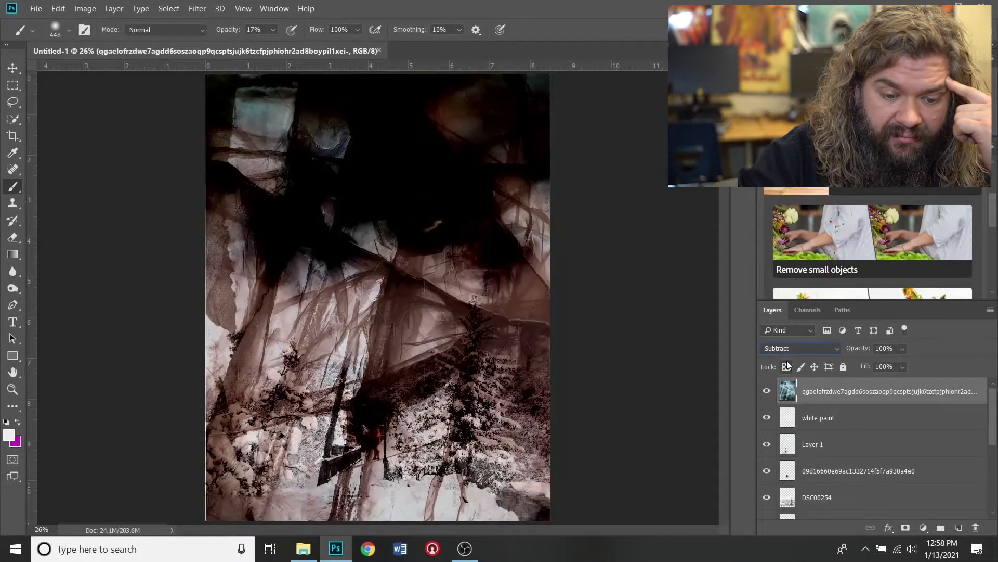
pyautogui.press('Down')
pyautogui.press('Up')
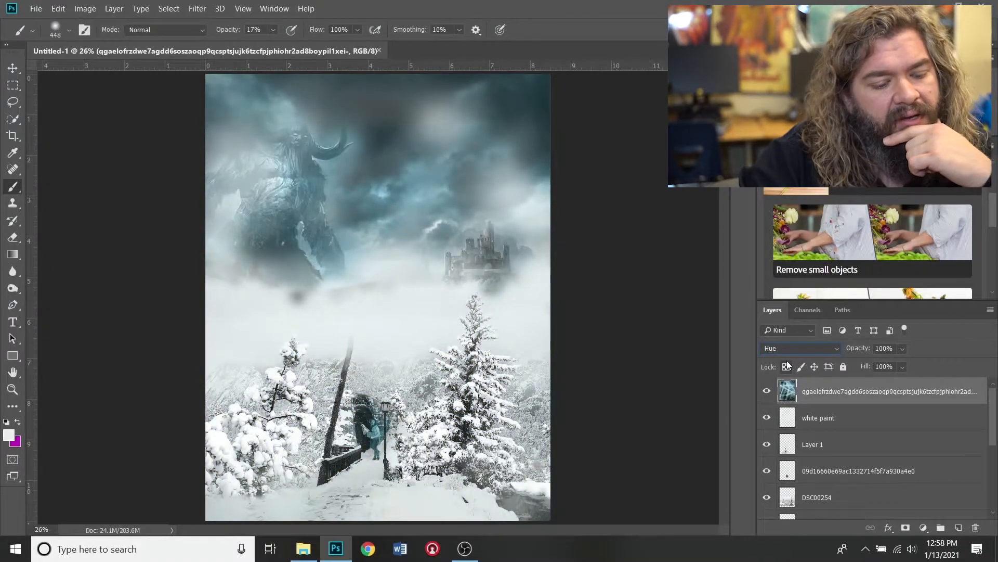
pyautogui.press('Down')
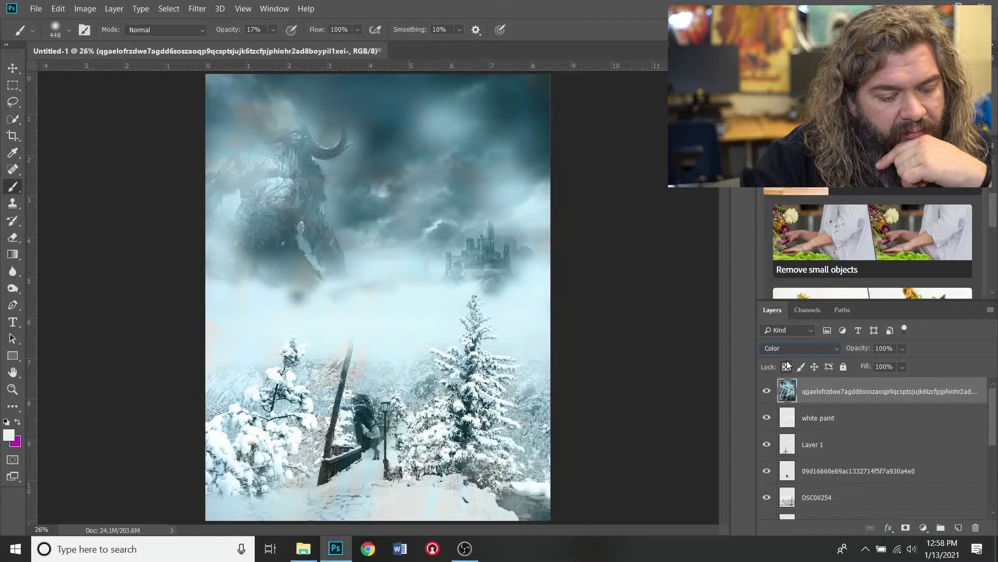
pyautogui.press('Down')
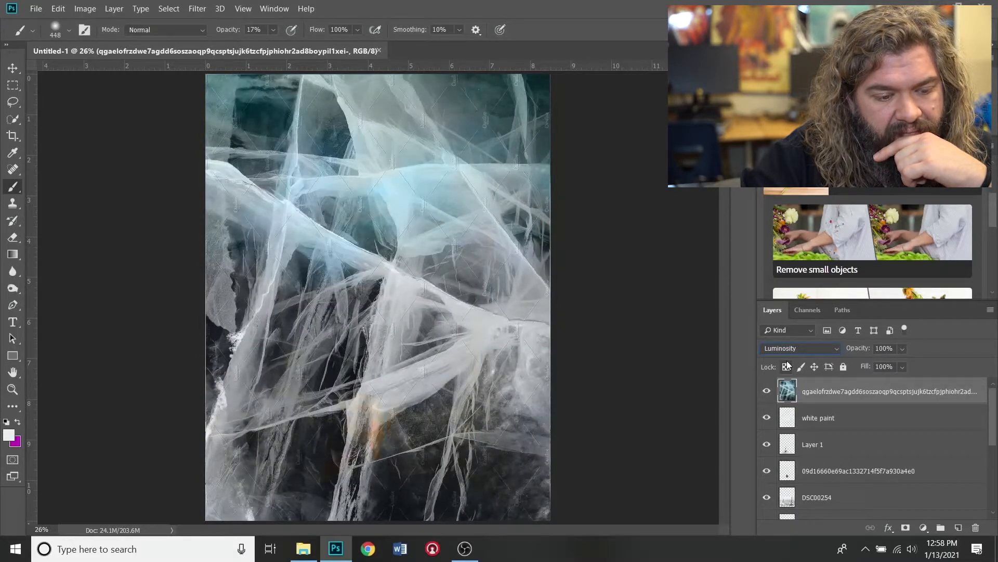
# Step: Set the cracked-ice layer's blend mode to Soft Light and lower its opacity to 39%
pyautogui.press('Up')
pyautogui.press('Up')
pyautogui.press('Up')
pyautogui.press('Up')
pyautogui.press('Up')
pyautogui.press('Up')
pyautogui.press('Up')
pyautogui.press('Up')
pyautogui.press('Up')
pyautogui.press('Up')
pyautogui.press('Up')
pyautogui.press('Up')
pyautogui.press('Up')
pyautogui.press('Up')
pyautogui.press('Down')
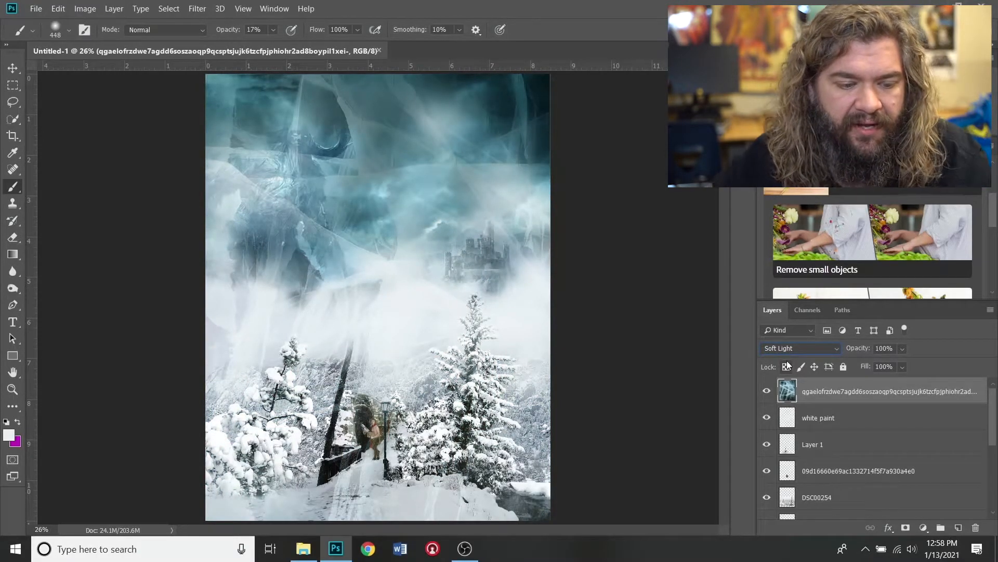
pyautogui.click(900, 352)
pyautogui.moveTo(915, 366); pyautogui.dragTo(888, 361)
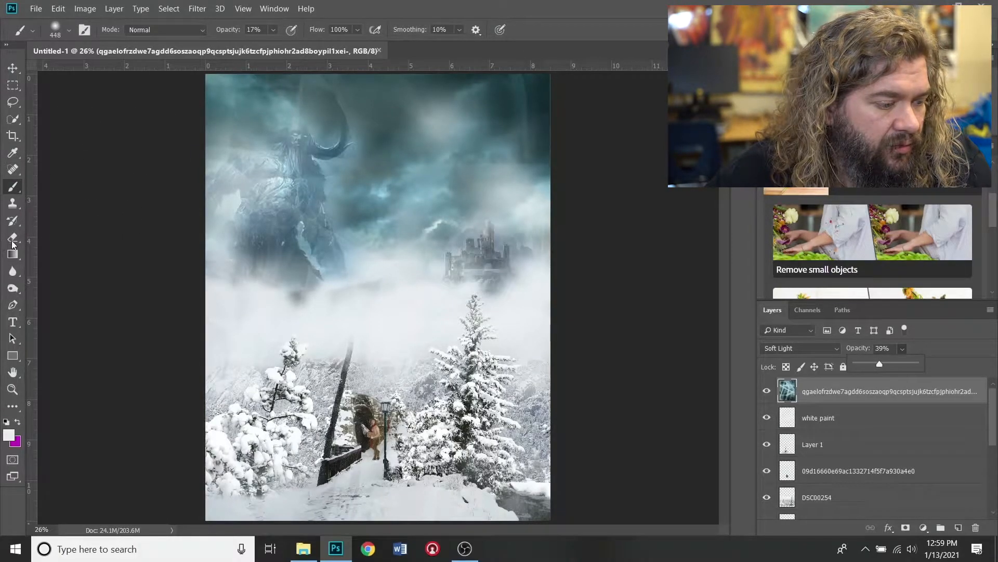
# Step: Erase the ice texture over the horned giant's head and the lower-right foreground with the 480 px eraser at 73% opacity
pyautogui.press('e')
pyautogui.moveTo(288, 169)
pyautogui.mouseDown()
pyautogui.moveTo(292, 148)
pyautogui.moveTo(274, 199)
pyautogui.moveTo(301, 156)
pyautogui.moveTo(291, 168)
pyautogui.moveTo(320, 175)
pyautogui.moveTo(335, 129)
pyautogui.moveTo(348, 151)
pyautogui.mouseUp()
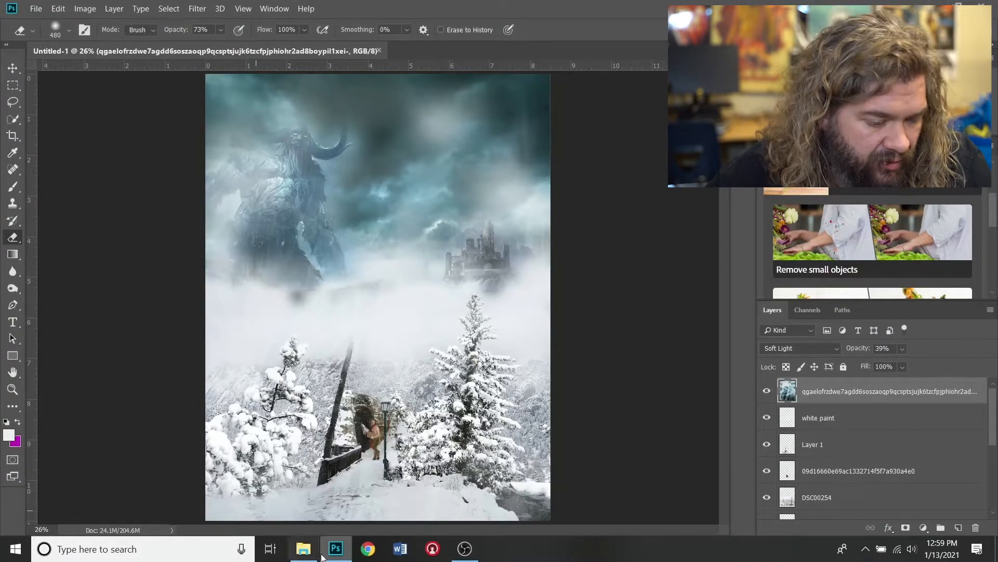
pyautogui.moveTo(715, 520); pyautogui.dragTo(504, 512)
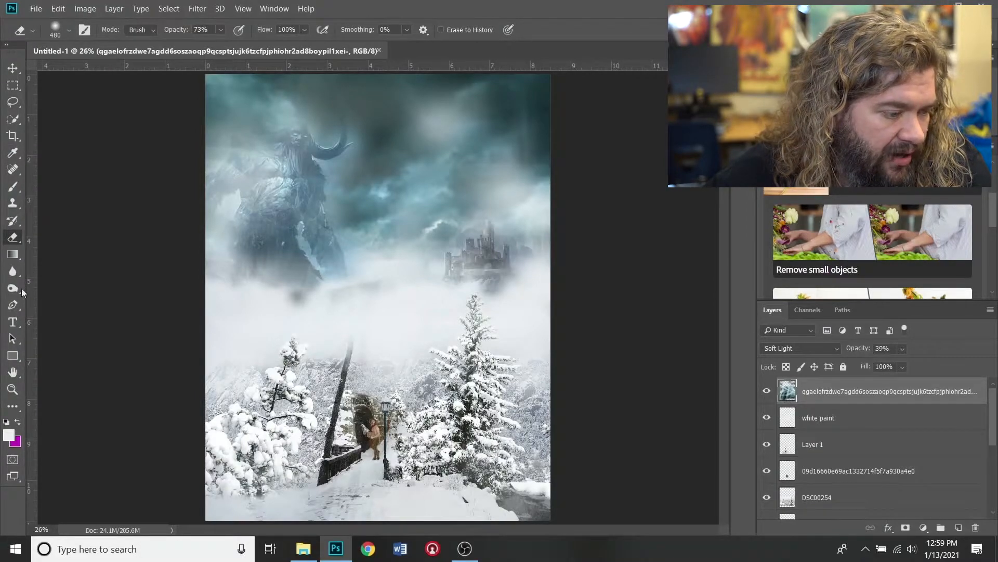
# Step: Choose the Gradient tool and set the background colour to dark blue 302e82
pyautogui.click(13, 254)
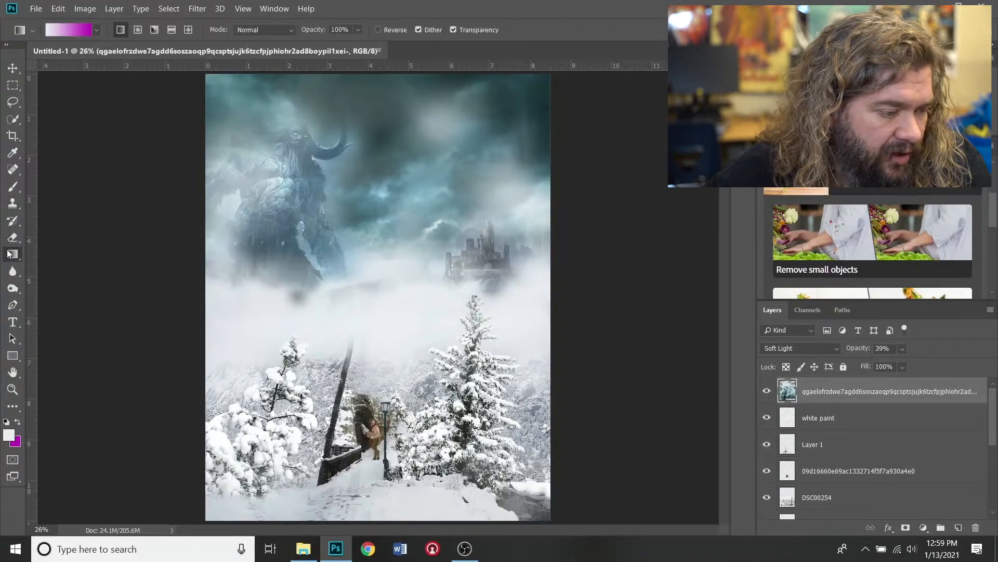
pyautogui.click(16, 441)
pyautogui.click(514, 159)
pyautogui.moveTo(476, 153)
pyautogui.mouseDown()
pyautogui.moveTo(482, 196)
pyautogui.moveTo(417, 208)
pyautogui.moveTo(408, 182)
pyautogui.moveTo(437, 198)
pyautogui.moveTo(474, 197)
pyautogui.moveTo(475, 229)
pyautogui.moveTo(426, 218)
pyautogui.moveTo(439, 195)
pyautogui.moveTo(455, 198)
pyautogui.mouseUp()
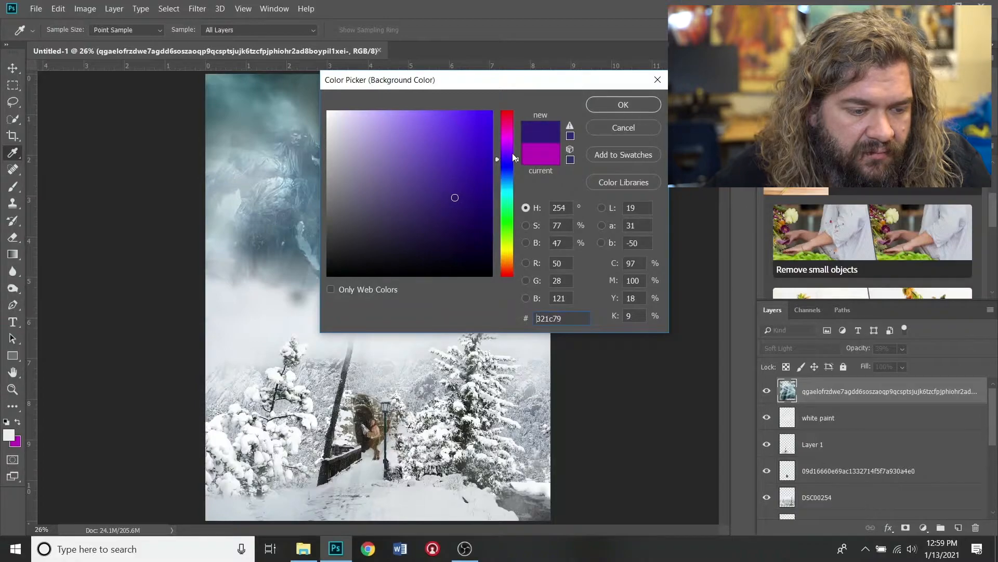
pyautogui.moveTo(497, 159); pyautogui.dragTo(497, 165)
pyautogui.moveTo(455, 197); pyautogui.dragTo(434, 192)
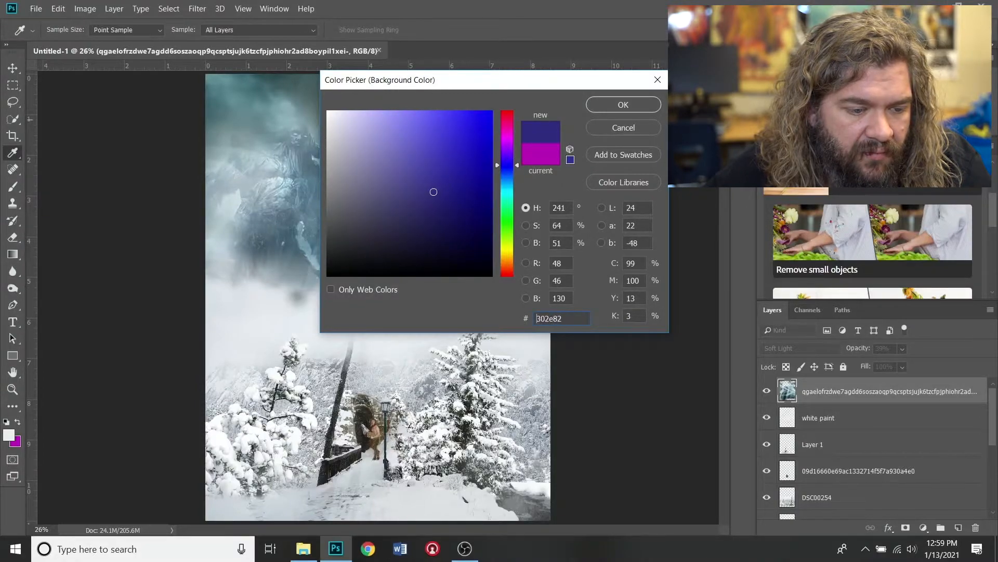
pyautogui.click(616, 104)
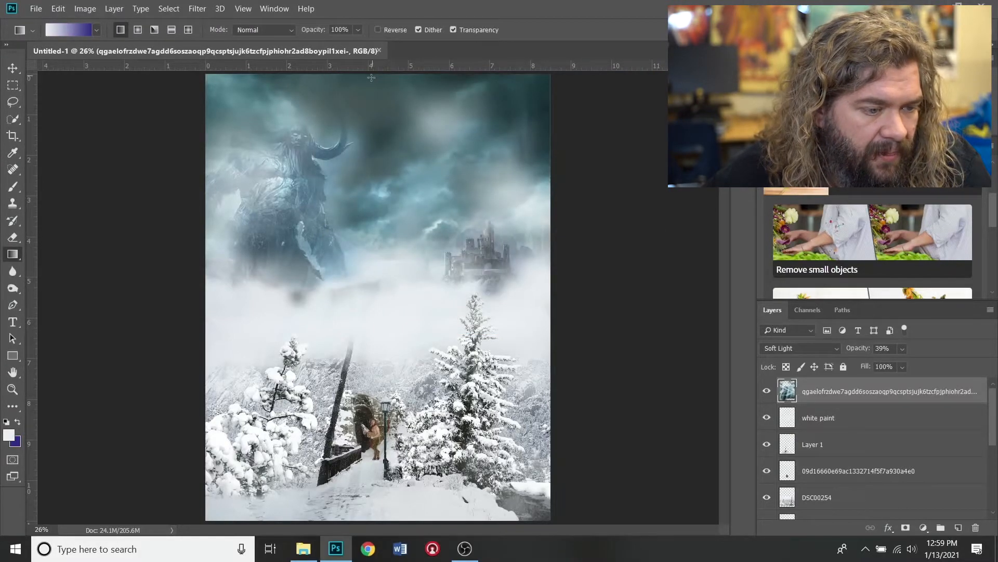
# Step: Try a near-white to dark blue gradient from the lower right up across the cracked-ice layer, and undo it
pyautogui.moveTo(504, 514); pyautogui.dragTo(326, 57)
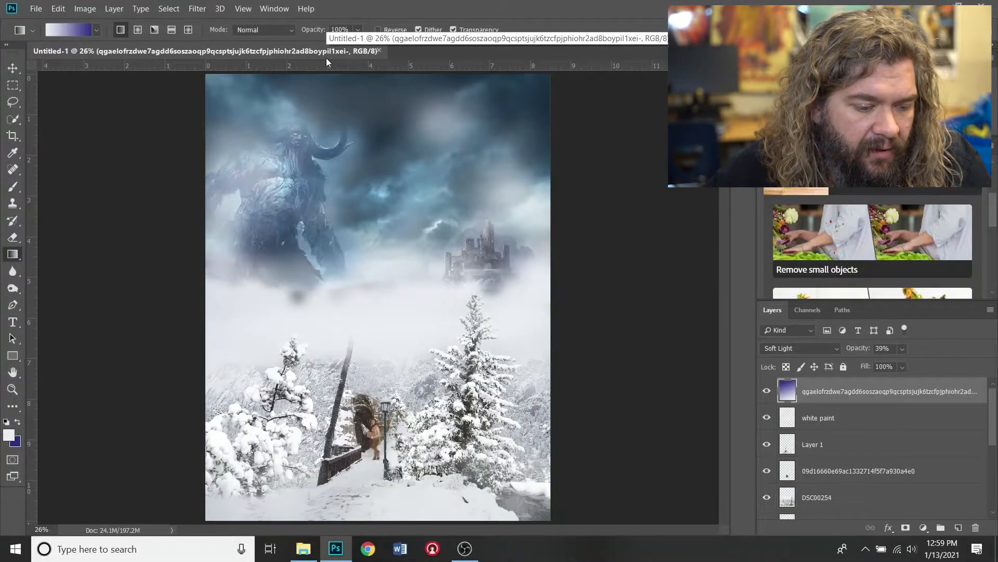
pyautogui.hotkey('ctrl', 'z')
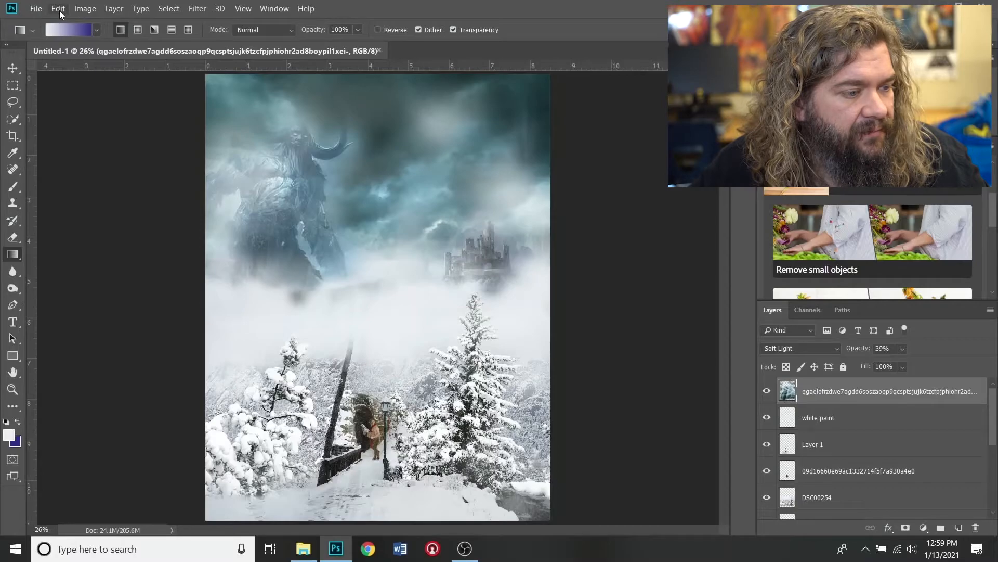
# Step: Create a new layer named grade above the cracked-ice layer
pyautogui.click(114, 9)
pyautogui.moveTo(125, 19)
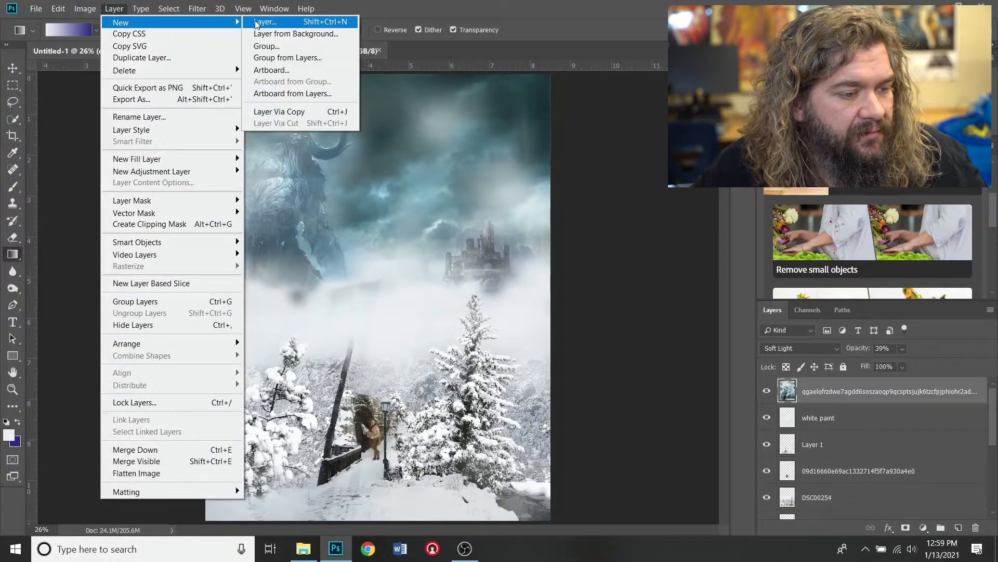
pyautogui.click(263, 20)
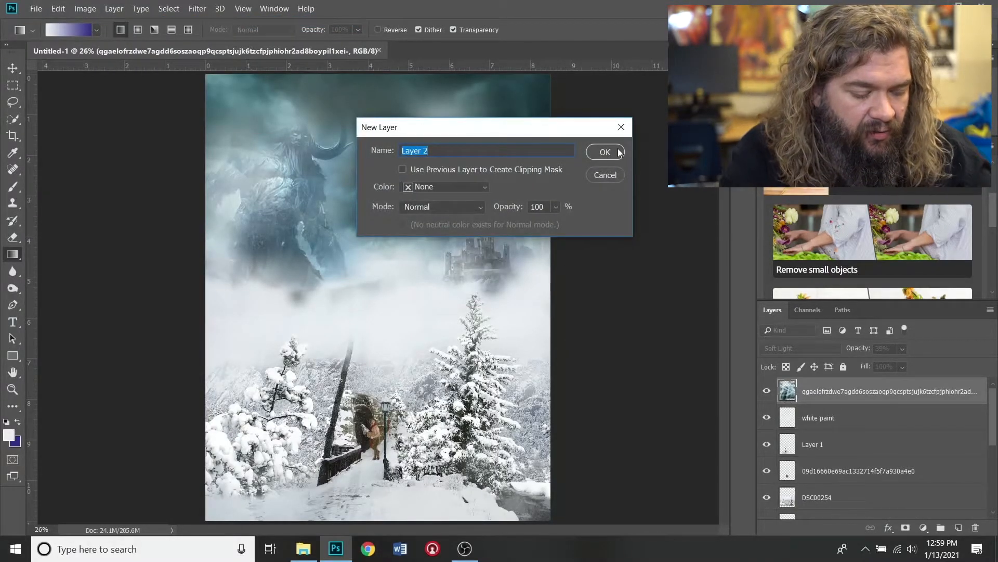
pyautogui.write('grade')
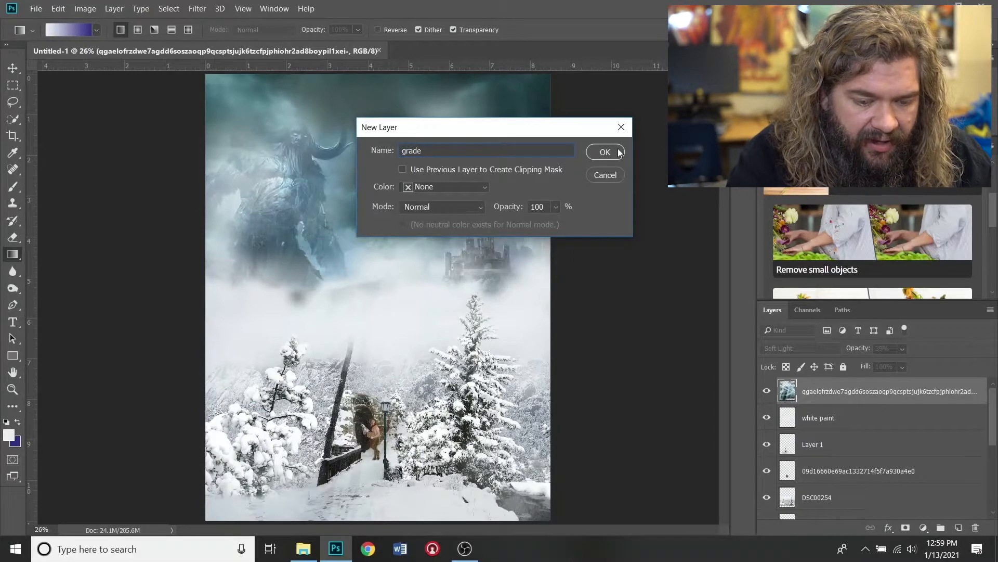
pyautogui.click(618, 151)
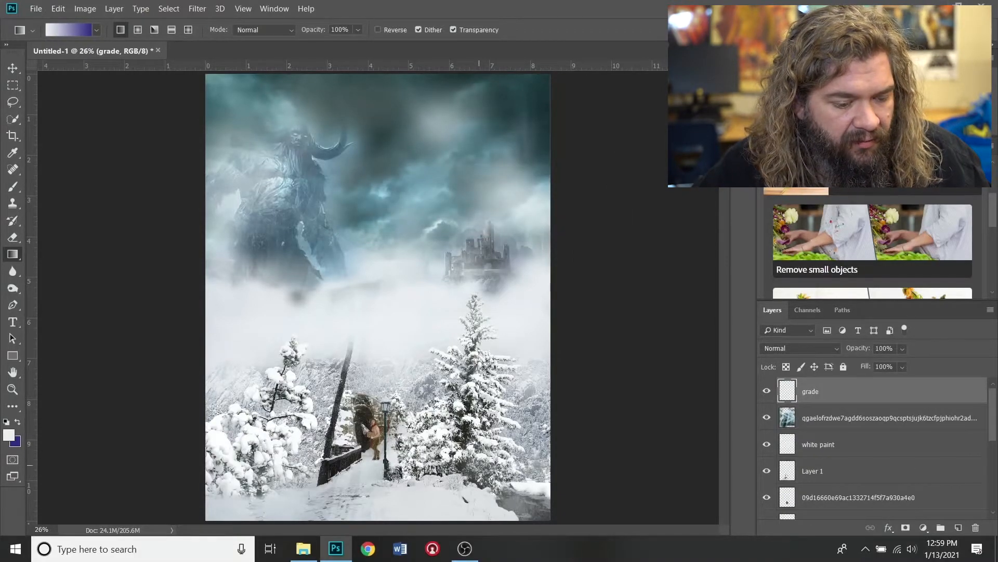
# Step: Fill the grade layer with a linear gradient running from near-white at the canvas's upper left to dark blue at its lower right
pyautogui.moveTo(497, 511)
pyautogui.mouseDown()
pyautogui.moveTo(323, 199)
pyautogui.moveTo(296, 104)
pyautogui.moveTo(335, 148)
pyautogui.mouseUp()
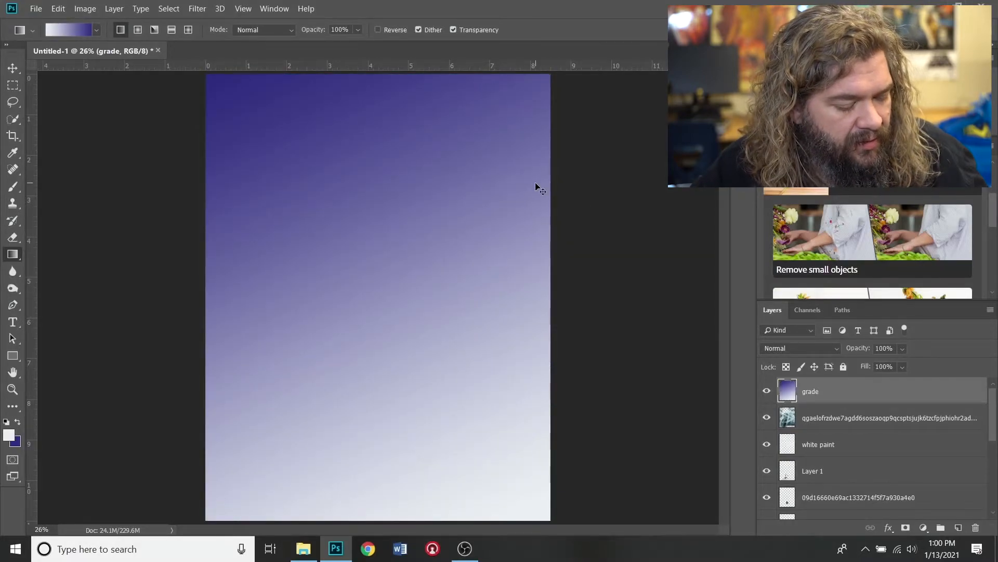
pyautogui.hotkey('ctrl', 'z')
pyautogui.moveTo(377, 243); pyautogui.dragTo(364, 432)
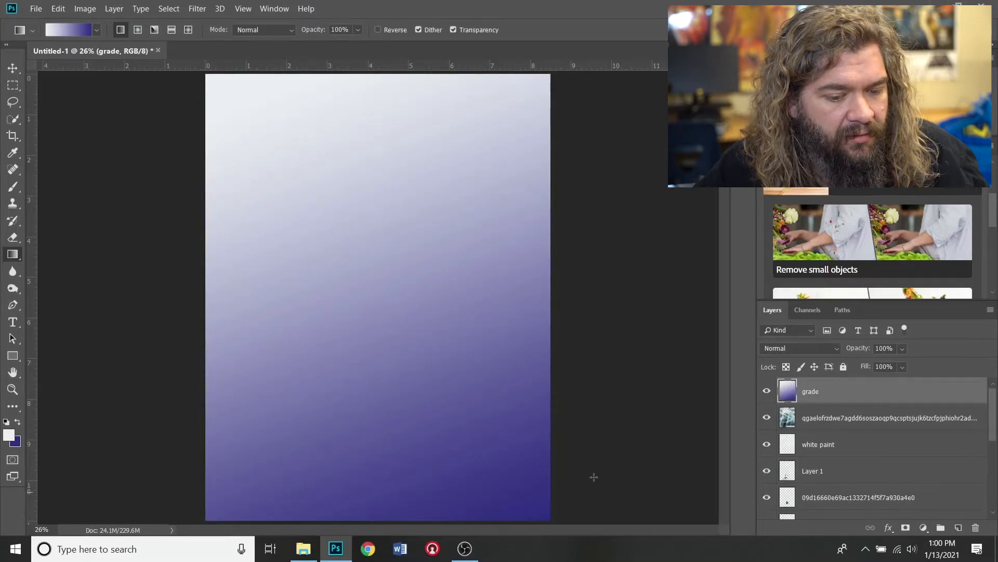
# Step: Try the blend modes on the grade layer one after another, from Darken through to Luminosity
pyautogui.click(801, 347)
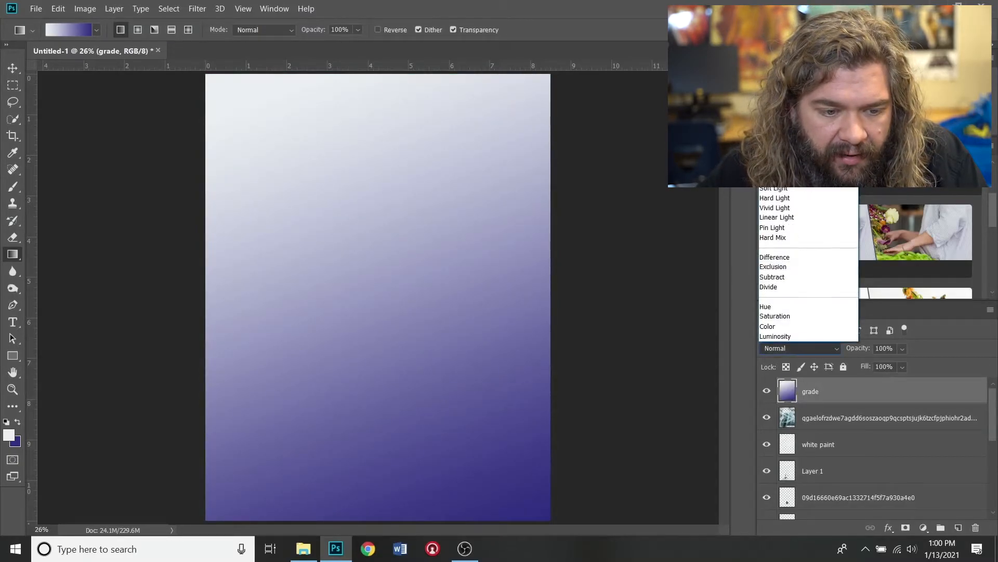
pyautogui.click(780, 60)
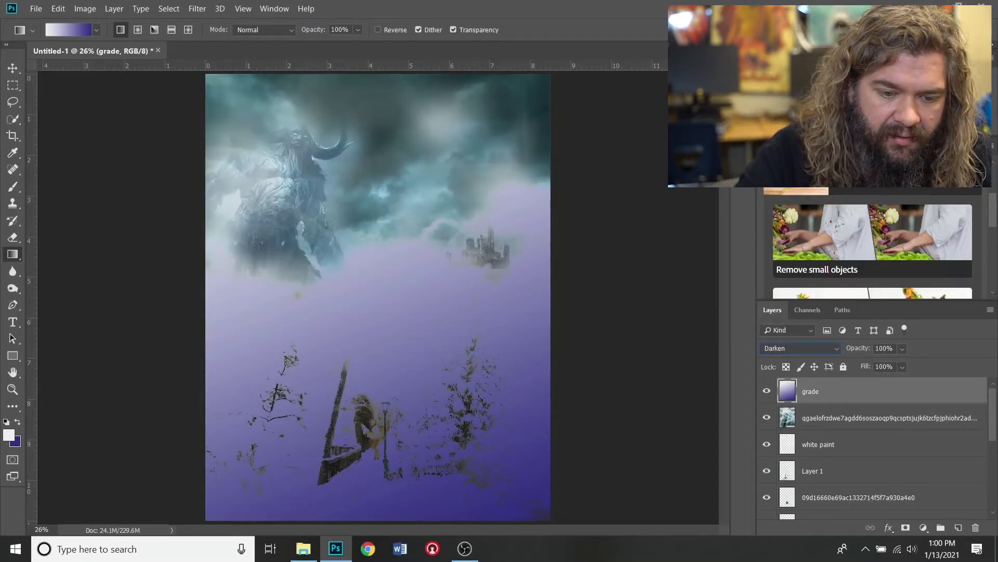
pyautogui.press('Down')
pyautogui.press('Down')
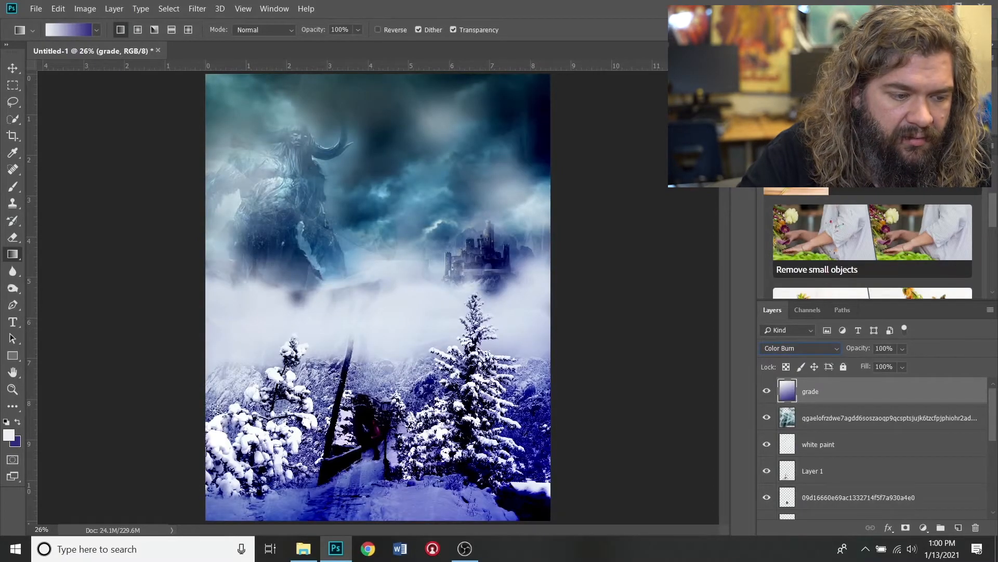
pyautogui.press('Down')
pyautogui.press('Down')
pyautogui.press('Down')
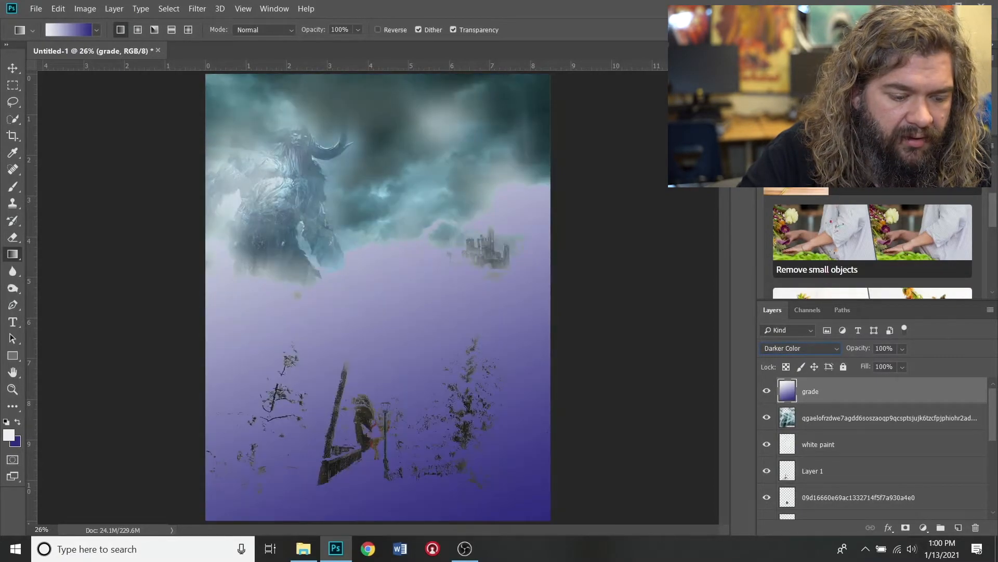
pyautogui.press('Down')
pyautogui.press('Down')
pyautogui.press('Down')
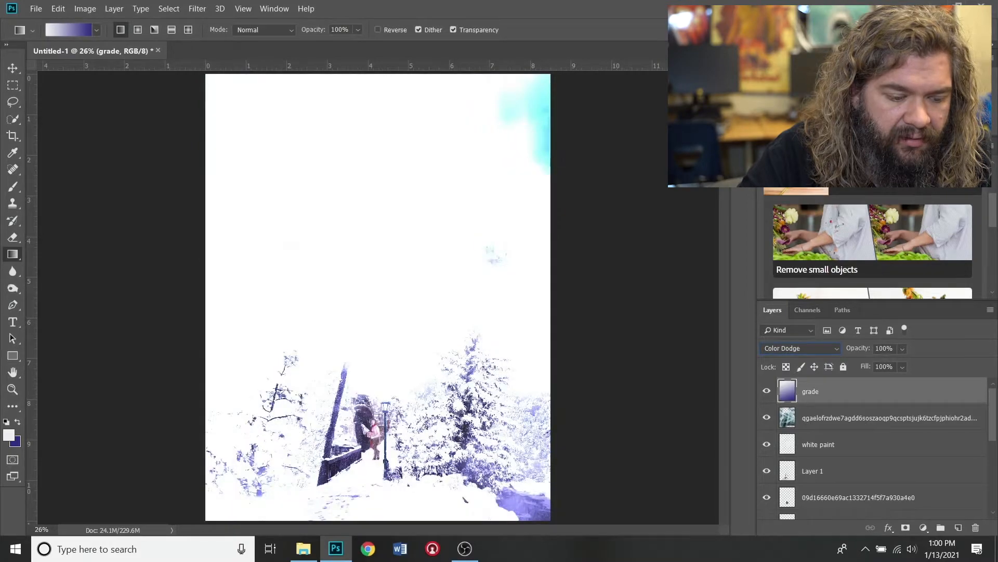
pyautogui.press('Down')
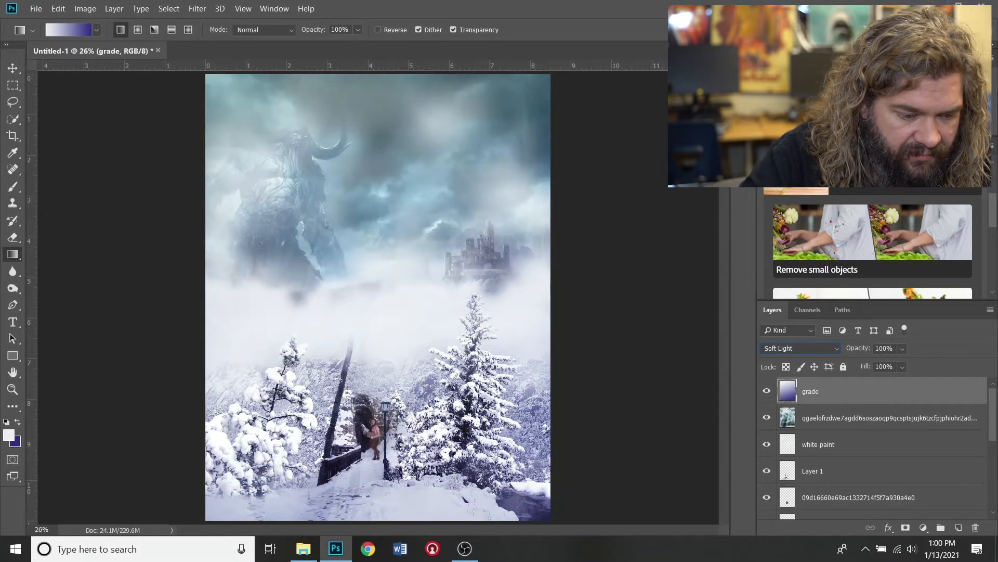
pyautogui.press('Down')
pyautogui.press('Down')
pyautogui.press('Down')
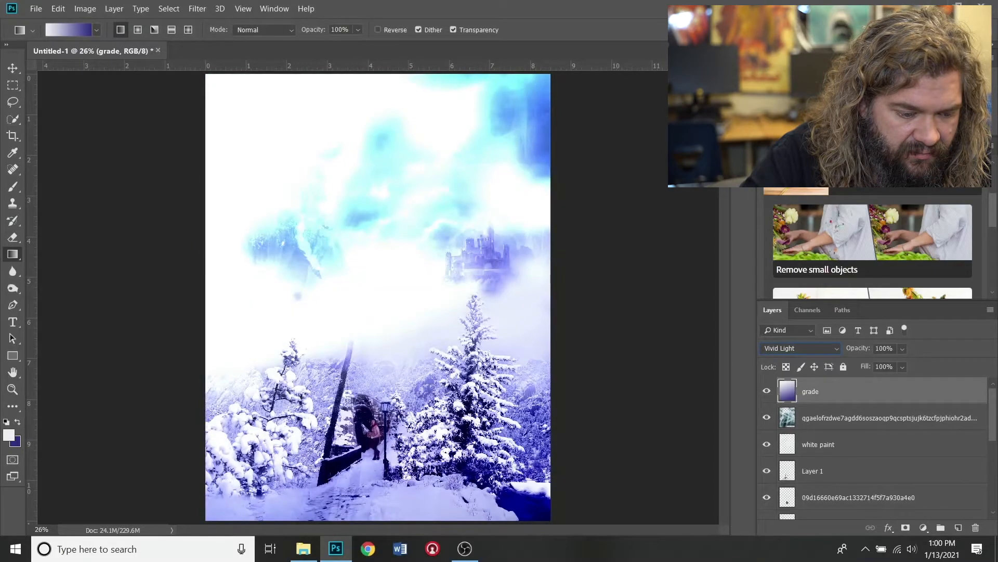
pyautogui.press('Down')
pyautogui.press('Down')
pyautogui.press('Up')
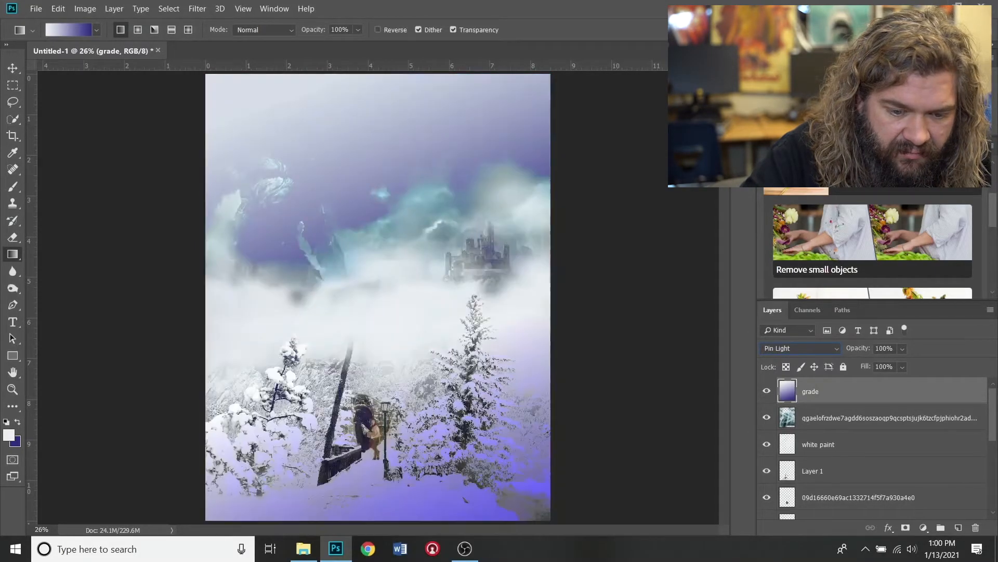
pyautogui.press('Down')
pyautogui.press('Down')
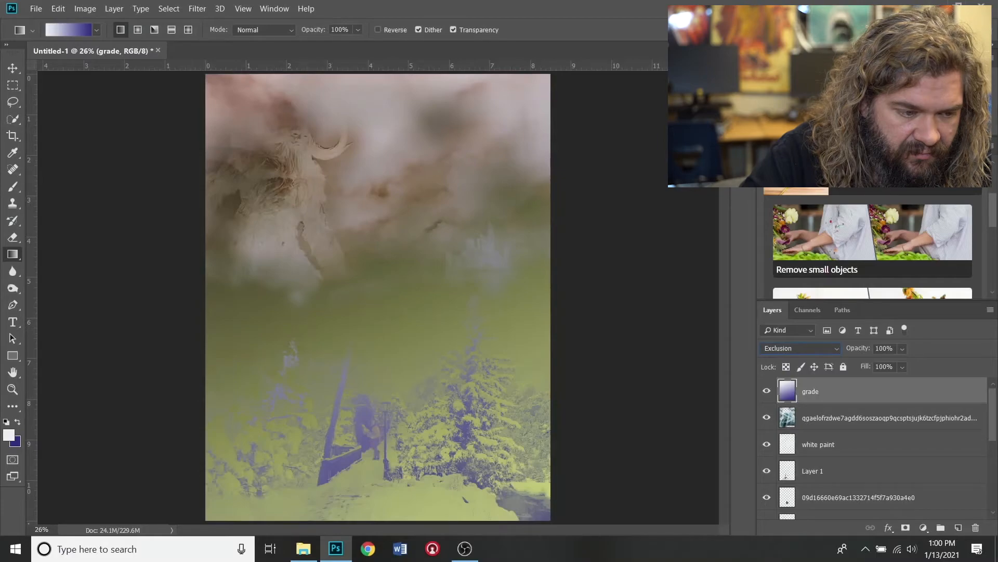
pyautogui.press('Up')
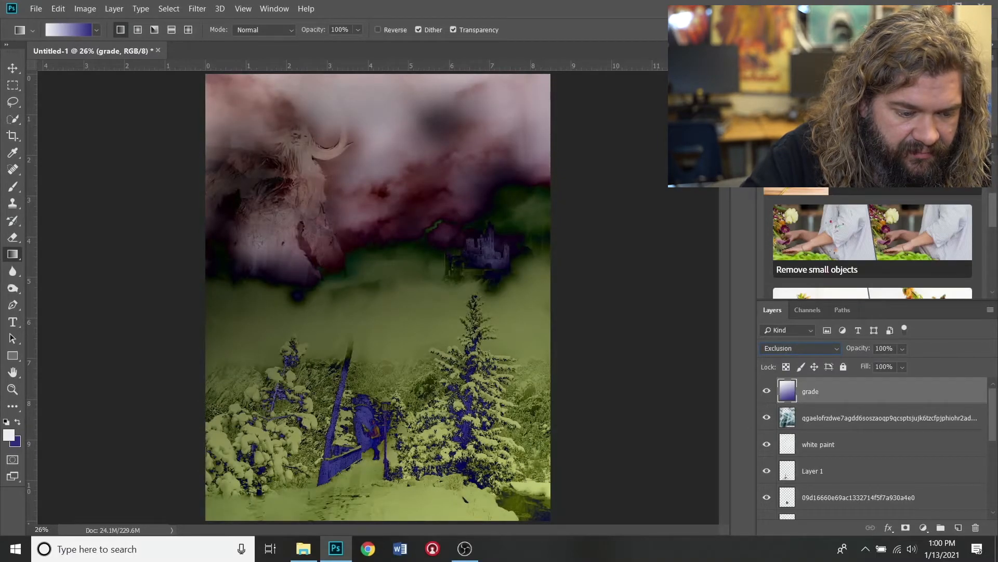
pyautogui.press('Down')
pyautogui.press('Down')
pyautogui.press('Down')
pyautogui.press('Up')
pyautogui.press('Down')
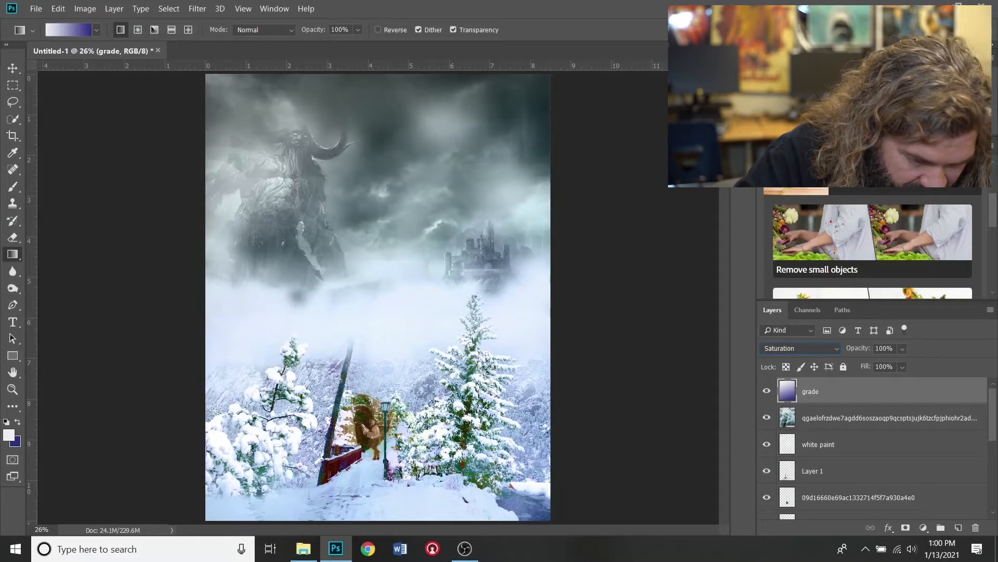
pyautogui.press('Down')
pyautogui.press('Down')
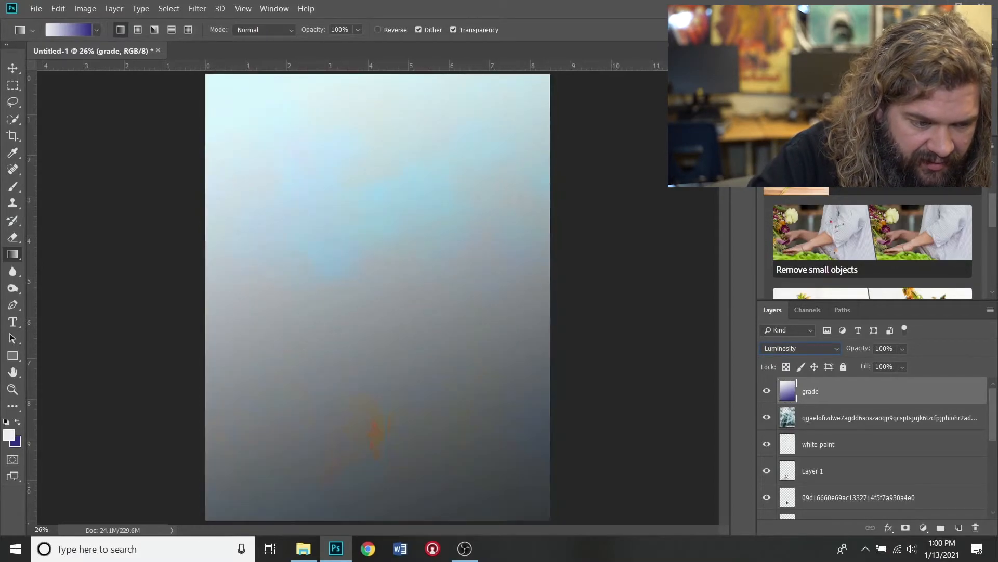
# Step: Go back through the blend modes and set the grade layer to Soft Light
pyautogui.press('Up')
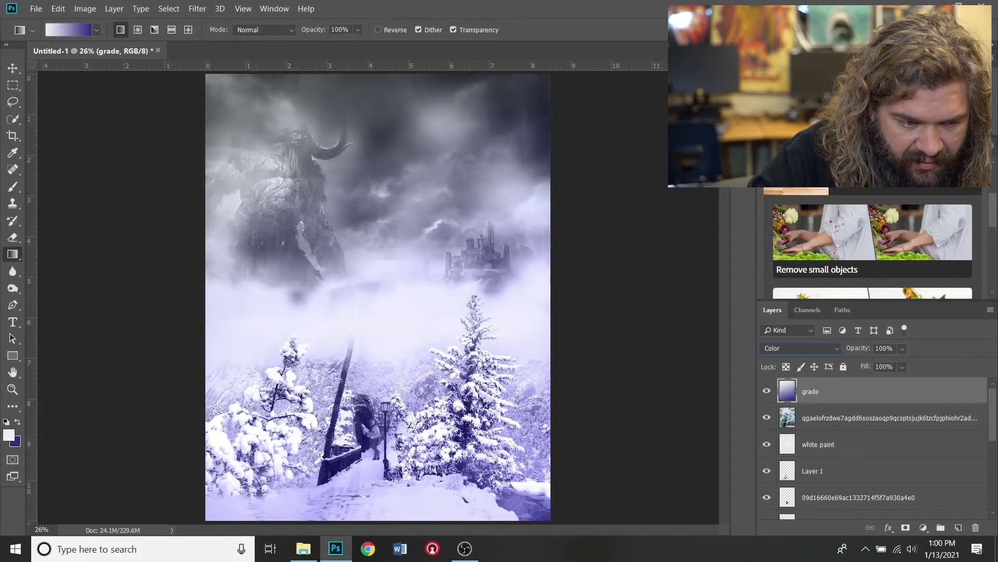
pyautogui.press('Up')
pyautogui.press('Up')
pyautogui.press('Up')
pyautogui.press('Up')
pyautogui.press('Up')
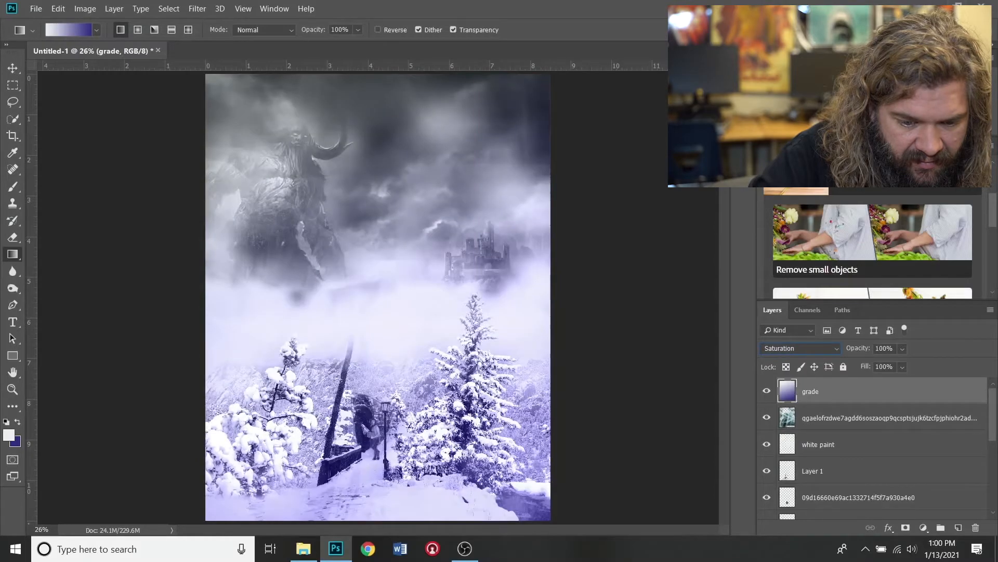
pyautogui.press('Up')
pyautogui.press('Up')
pyautogui.press('Up')
pyautogui.press('Up')
pyautogui.press('Up')
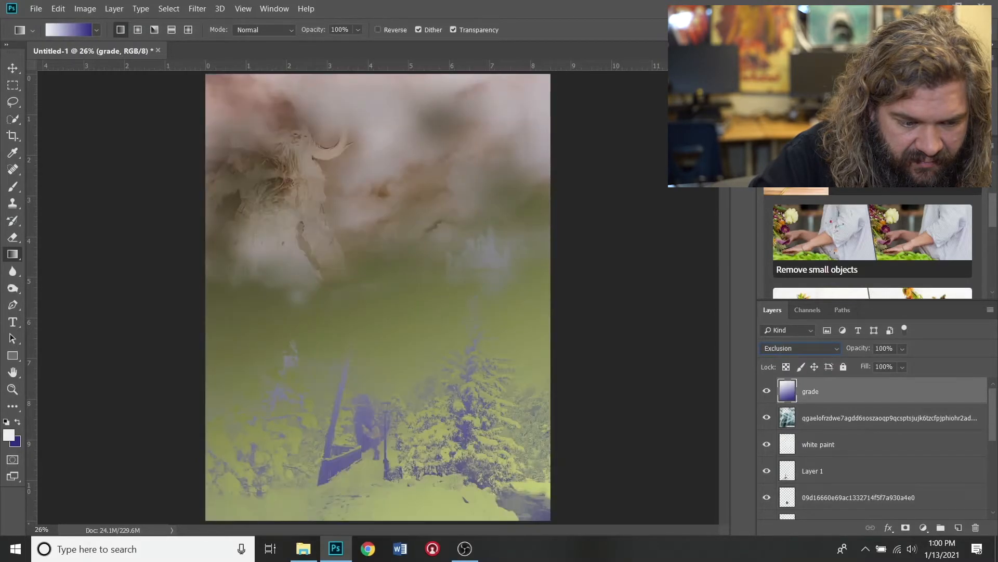
pyautogui.press('Up')
pyautogui.press('Up')
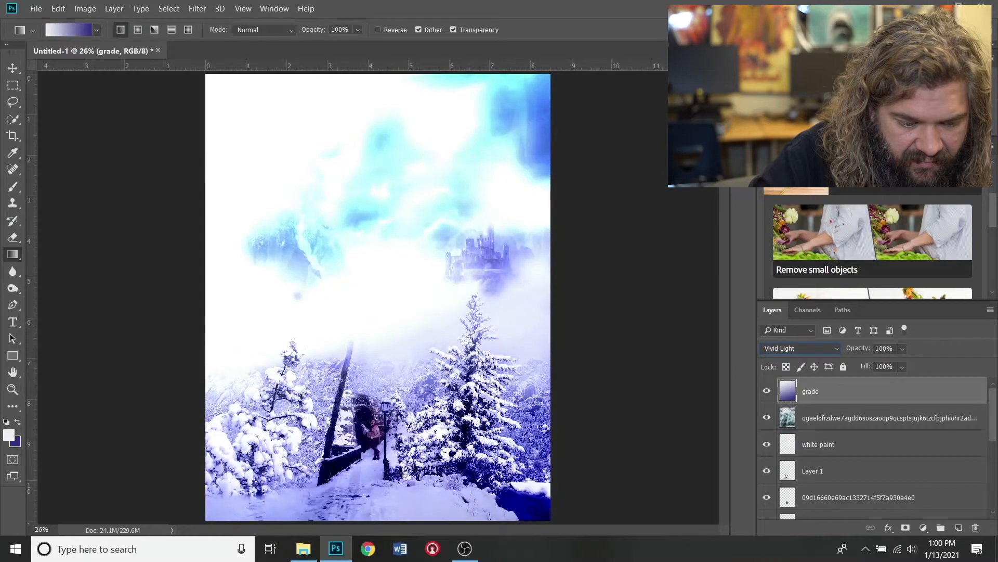
pyautogui.press('Up')
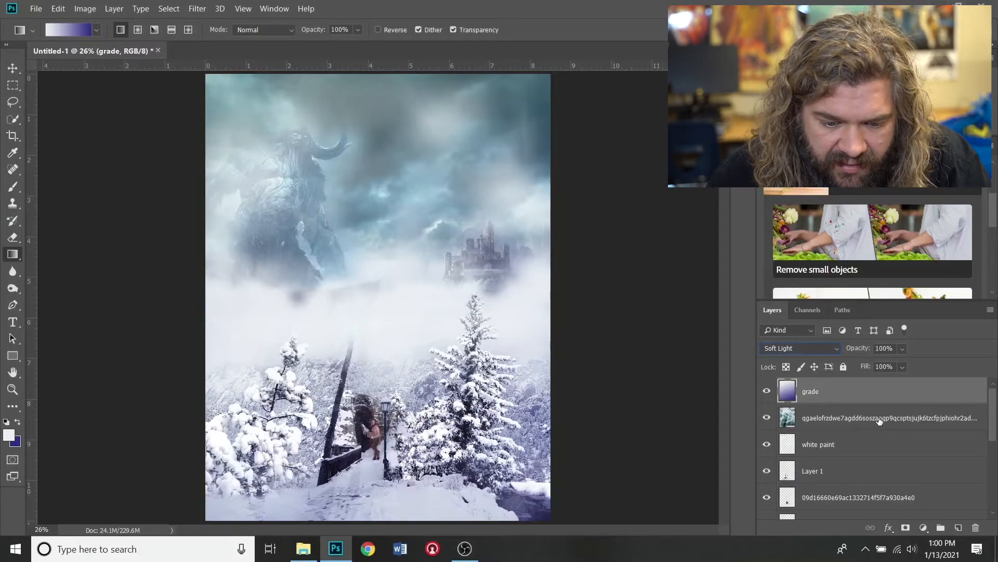
# Step: Reduce the grade layer's opacity to 59% and compare the image with and without the grade
pyautogui.click(903, 348)
pyautogui.moveTo(915, 363); pyautogui.dragTo(888, 361)
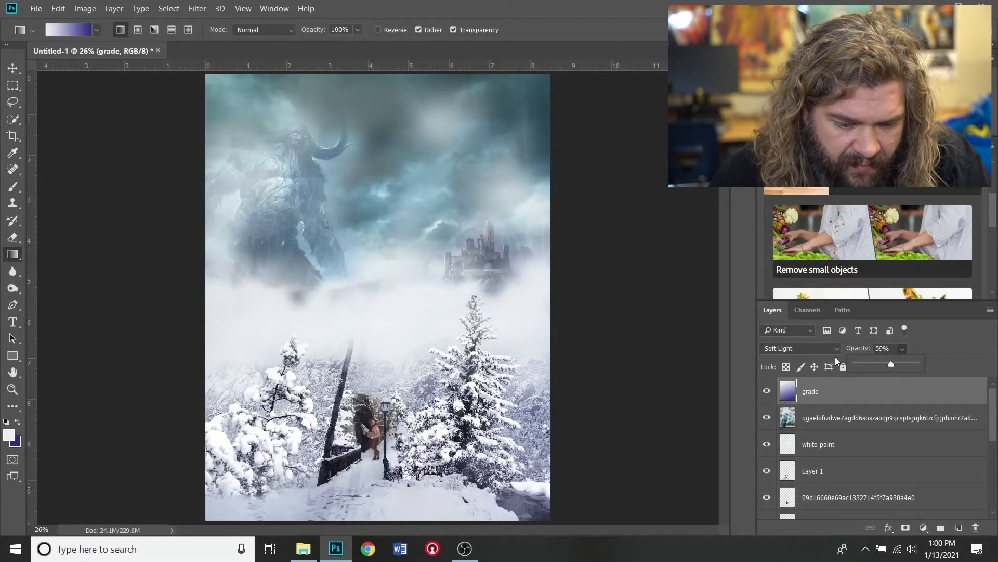
pyautogui.click(768, 391)
pyautogui.click(767, 391)
pyautogui.click(765, 392)
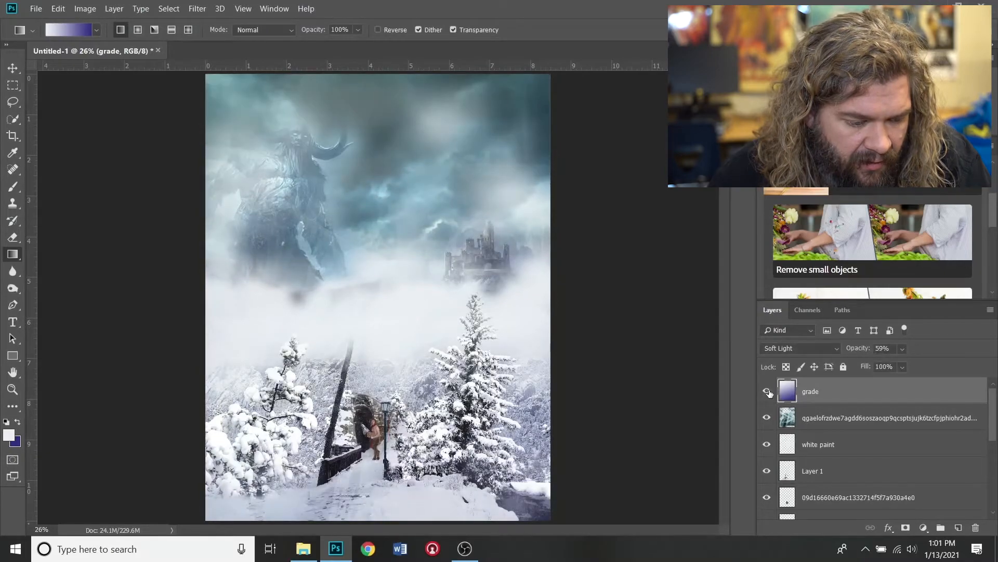
pyautogui.click(767, 391)
pyautogui.click(767, 391)
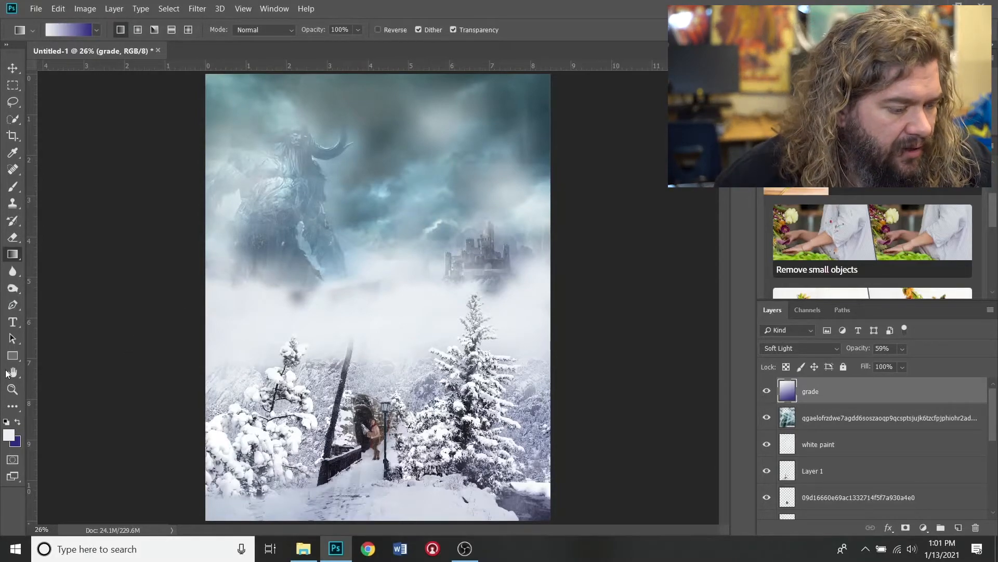
# Step: Keep the near-white ebeff5 foreground colour and set up the Brush tool with a speckled tip enlarged to 3456 px
pyautogui.click(7, 435)
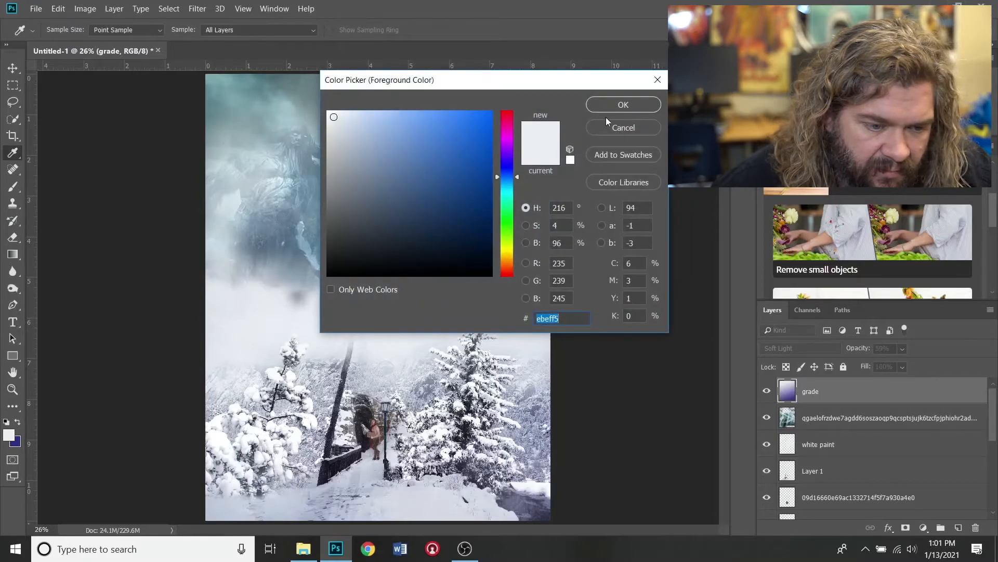
pyautogui.click(617, 106)
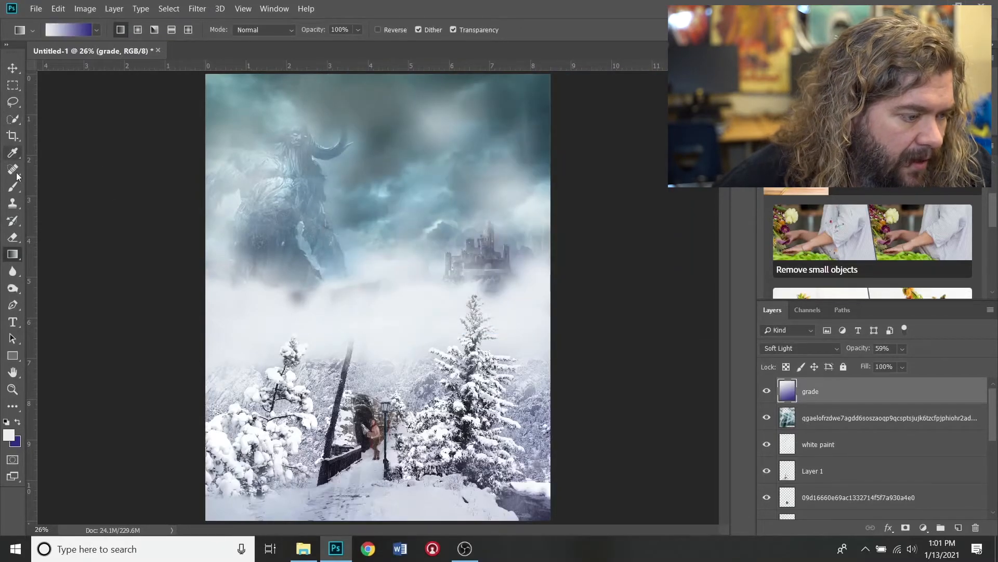
pyautogui.click(17, 188)
pyautogui.rightClick(351, 237)
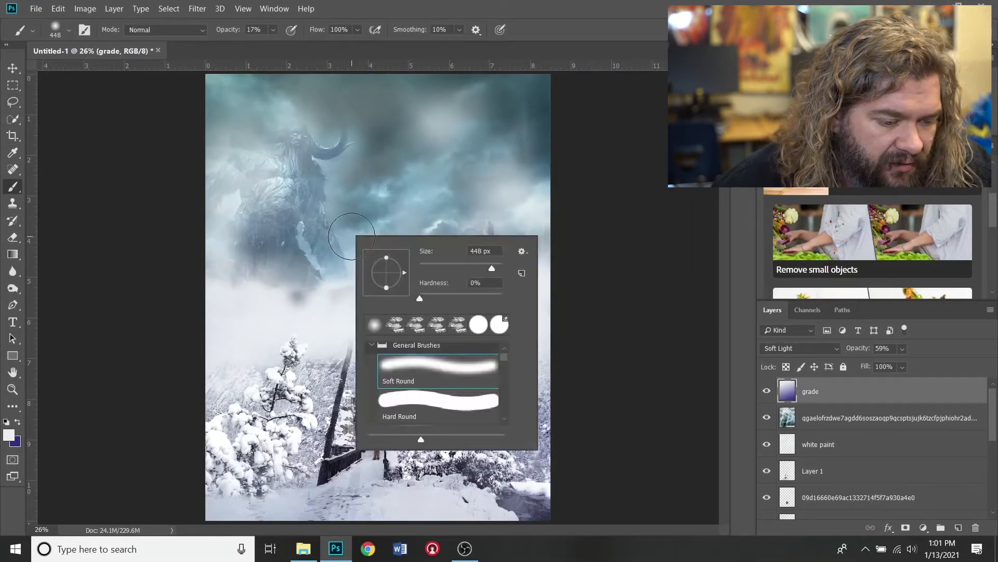
pyautogui.click(84, 29)
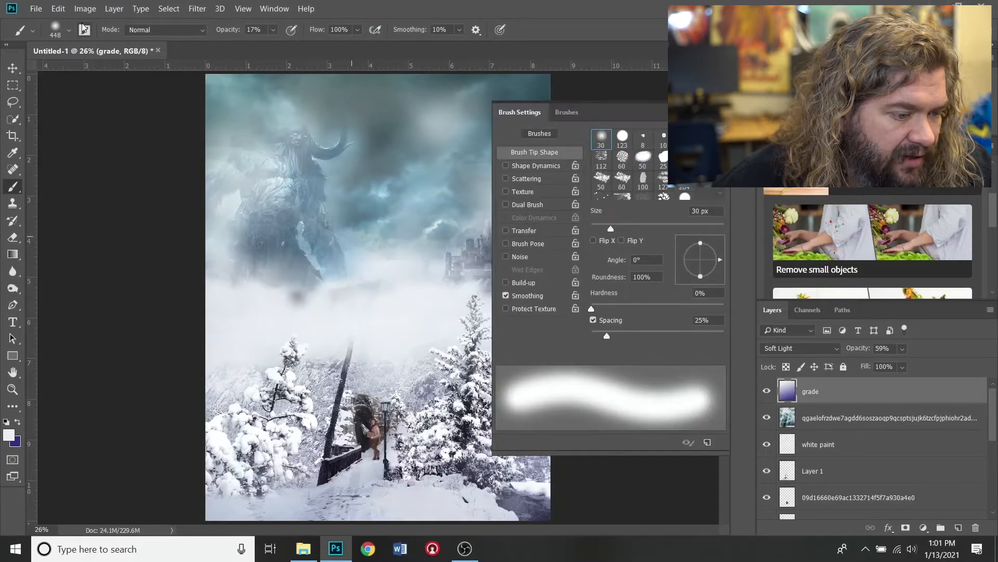
pyautogui.scroll(-3, 629, 166)
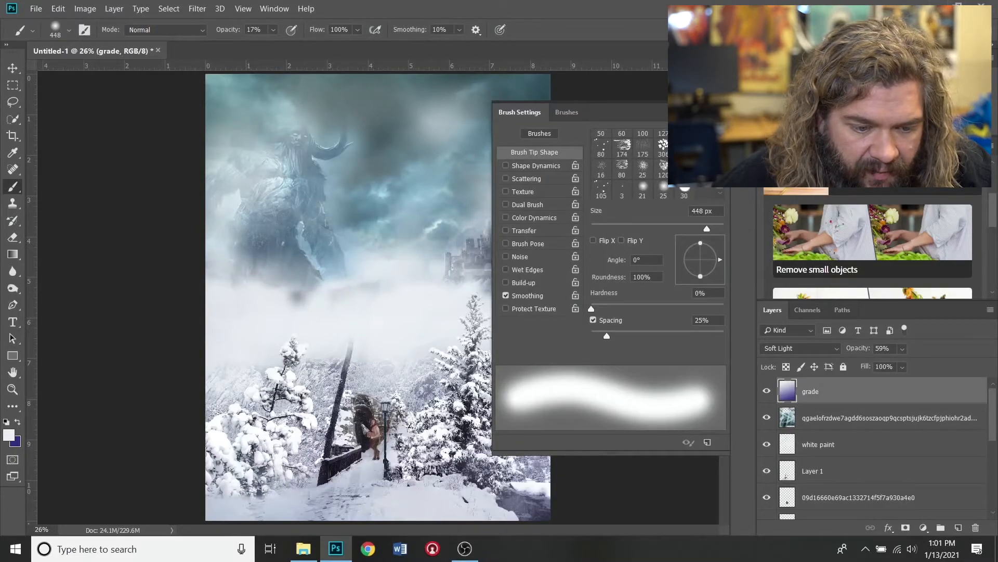
pyautogui.click(684, 166)
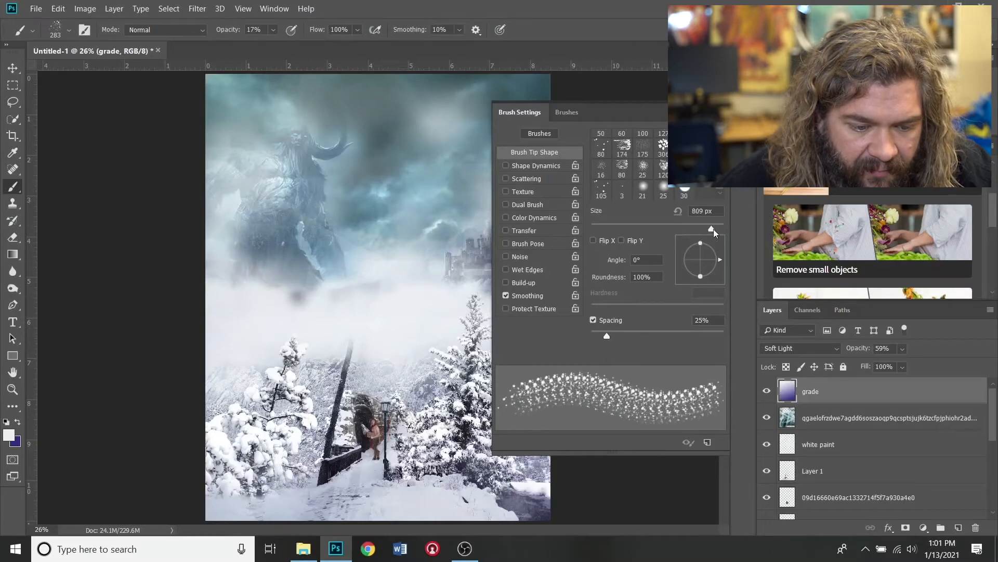
pyautogui.moveTo(713, 229); pyautogui.dragTo(725, 230)
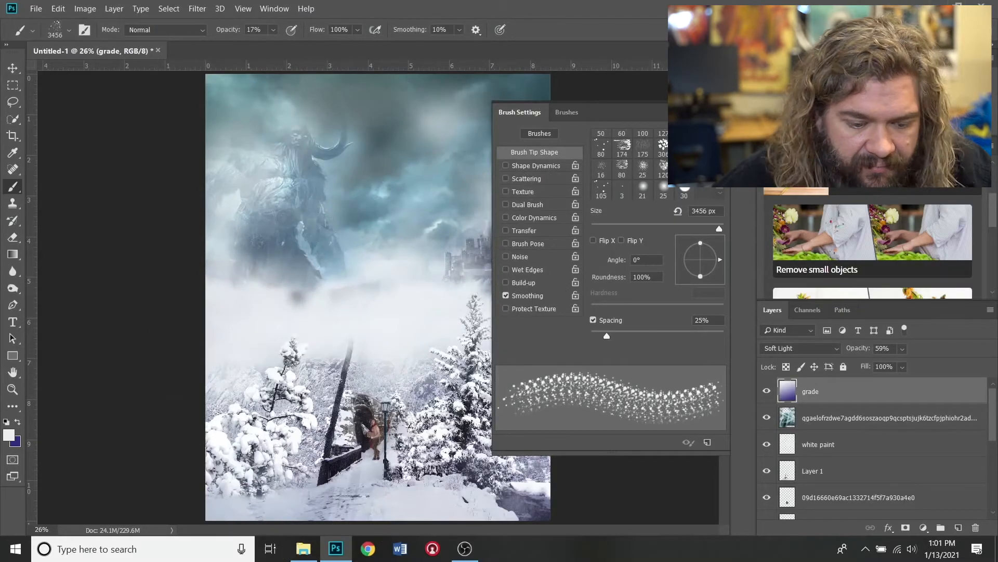
# Step: Create a new layer named snow above the grade layer
pyautogui.hotkey('ctrl', 'shift', 'n')
pyautogui.write('snow')
pyautogui.press('Return')
# Step: Try other brush tips, settle on the 105 px scattered-dot tip and enlarge it to 308 px
pyautogui.press('F5')
pyautogui.click(603, 177)
pyautogui.moveTo(604, 229); pyautogui.dragTo(722, 229)
pyautogui.click(643, 148)
pyautogui.click(601, 189)
pyautogui.moveTo(658, 229); pyautogui.dragTo(698, 229)
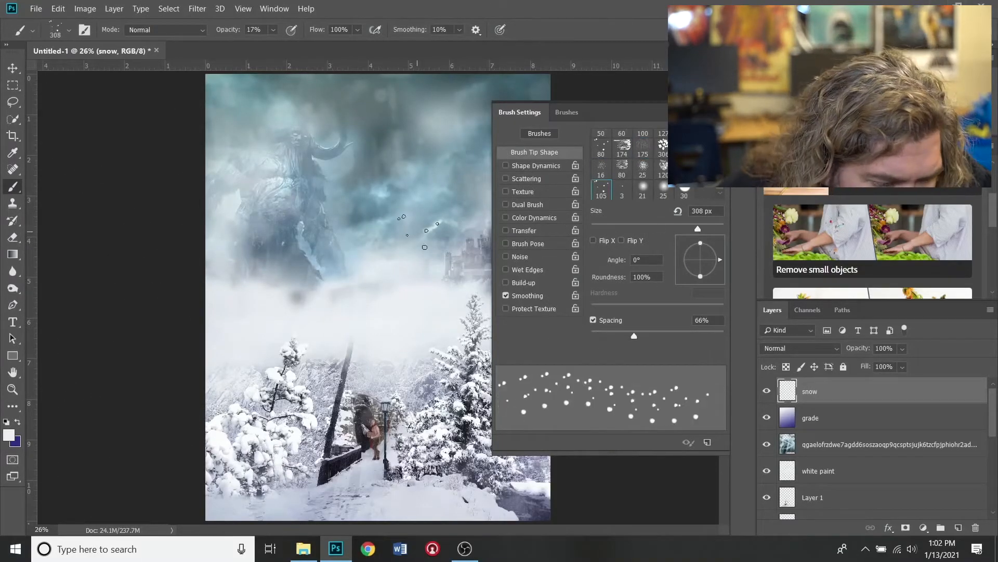
pyautogui.press('F5')
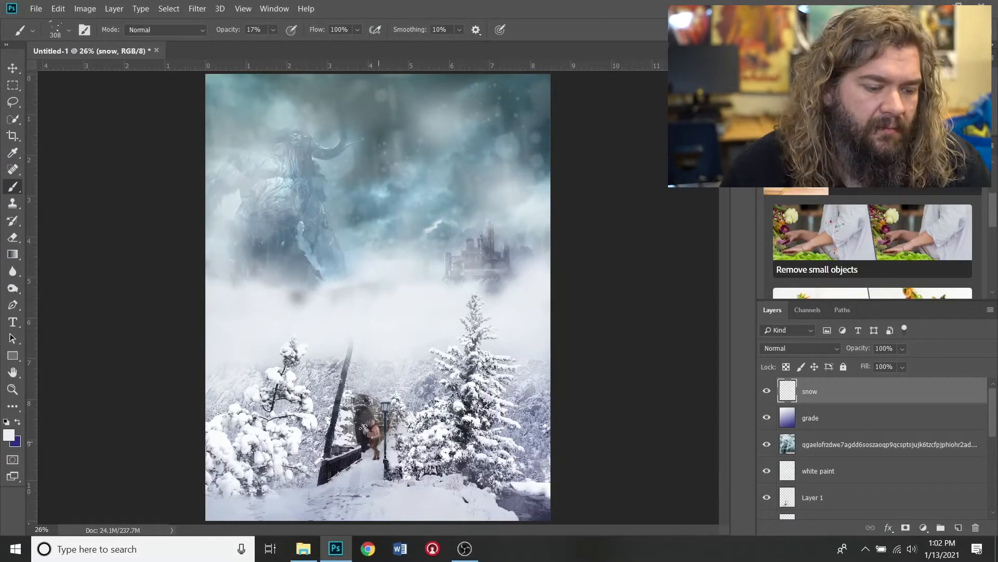
# Step: Try an enlarged dab of the 175 px textured brush tip on the sky, and undo it
pyautogui.press('F5')
pyautogui.click(643, 146)
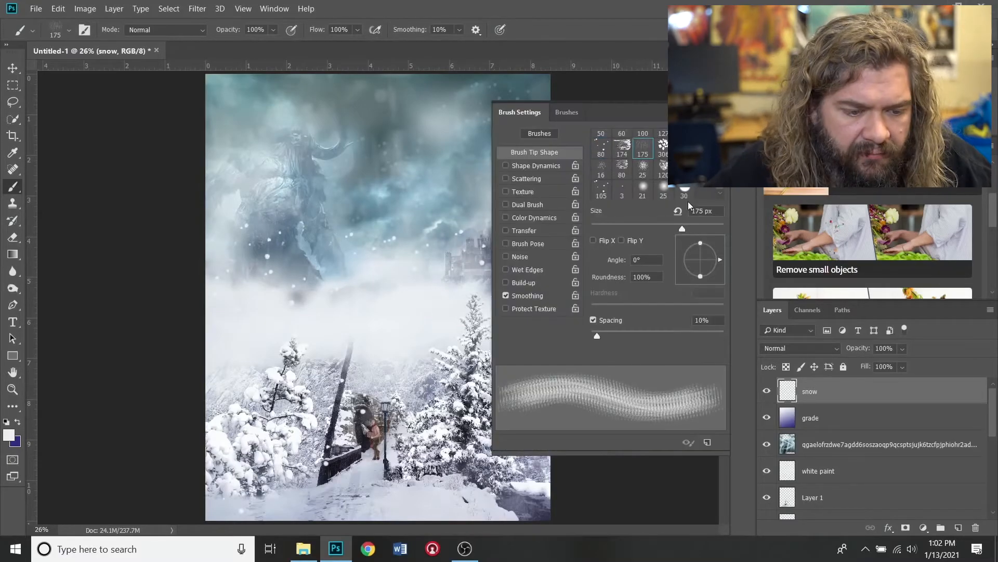
pyautogui.moveTo(706, 229); pyautogui.dragTo(717, 229)
pyautogui.click(367, 208)
pyautogui.hotkey('ctrl', 'z')
# Step: Choose a speckled brush tip at 386 px, widen its spacing and rotate its angle
pyautogui.scroll(1, 676, 161)
pyautogui.click(684, 157)
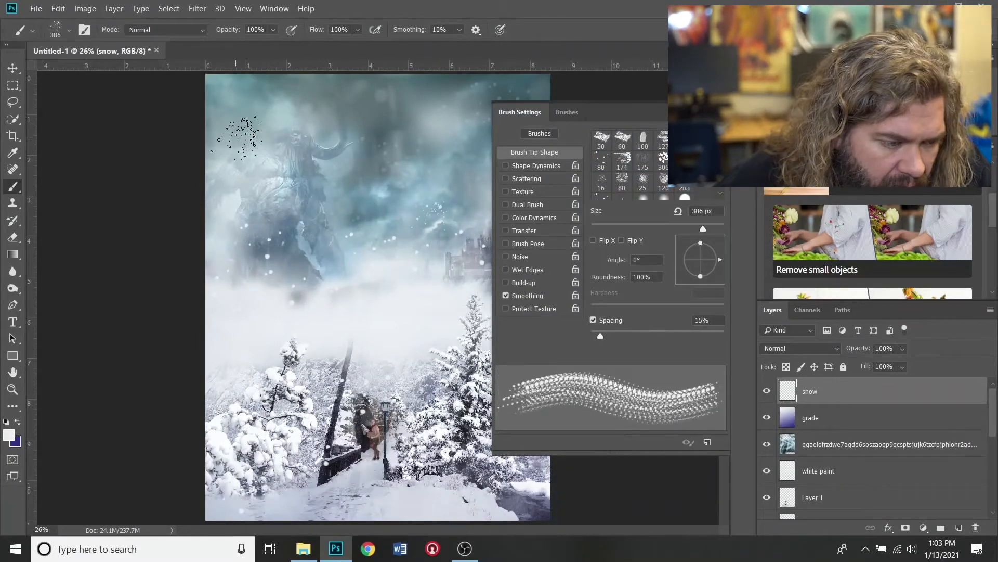
pyautogui.moveTo(600, 336); pyautogui.dragTo(658, 336)
pyautogui.moveTo(721, 259); pyautogui.dragTo(701, 280)
# Step: Try a different, greatly enlarged brush tip with one dab on the sky, and undo the dab
pyautogui.scroll(1, 624, 161)
pyautogui.click(622, 150)
pyautogui.moveTo(629, 229); pyautogui.dragTo(724, 229)
pyautogui.click(406, 197)
pyautogui.hotkey('ctrl', 'z')
# Step: Enlarge the 25 px speckled brush tip to 1471 px and stamp snow below the giant and over the snowy trees at the lower left
pyautogui.scroll(-1, 647, 172)
pyautogui.click(643, 166)
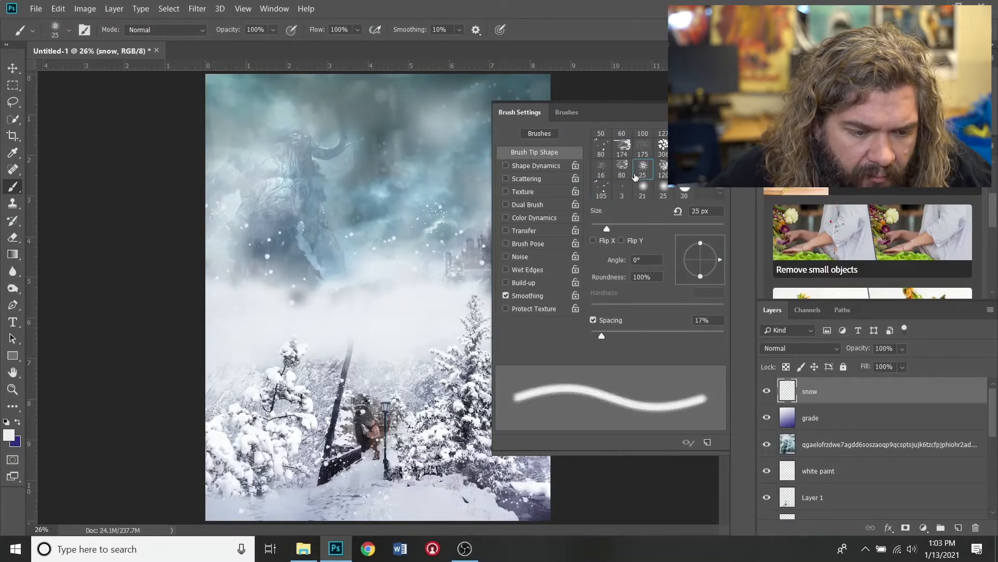
pyautogui.moveTo(690, 229); pyautogui.dragTo(713, 229)
pyautogui.click(328, 271)
pyautogui.click(280, 445)
pyautogui.click(725, 105)
# Step: Lower the brush opacity to 34% and stamp fainter snow over the large fir tree and the sky's right edge
pyautogui.click(274, 30)
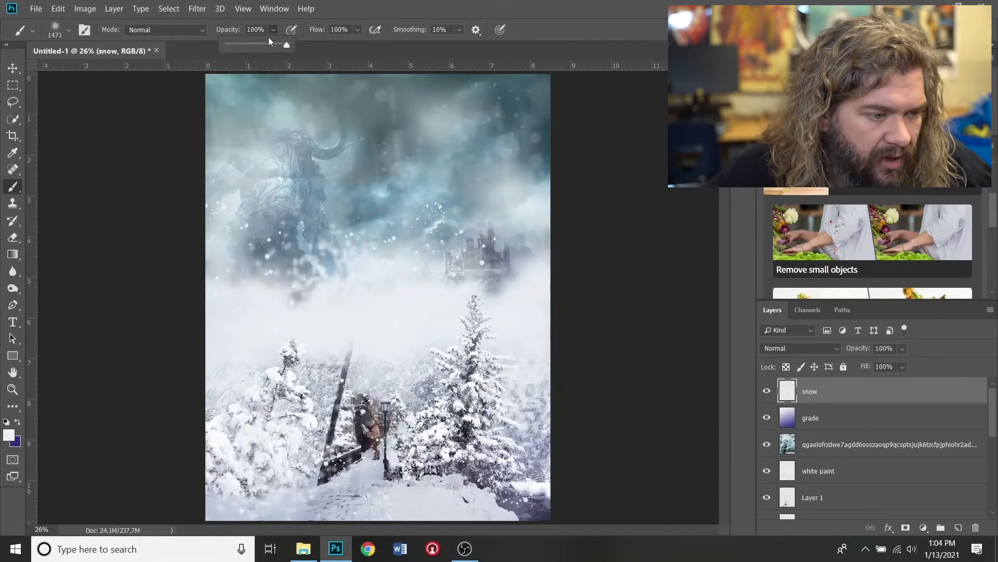
pyautogui.moveTo(248, 53); pyautogui.dragTo(247, 54)
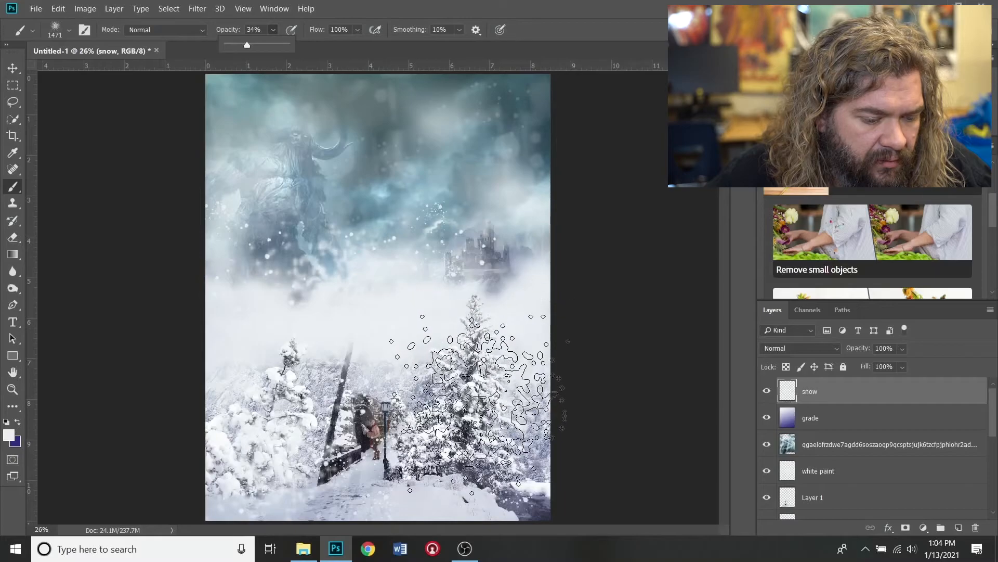
pyautogui.click(488, 401)
pyautogui.click(548, 184)
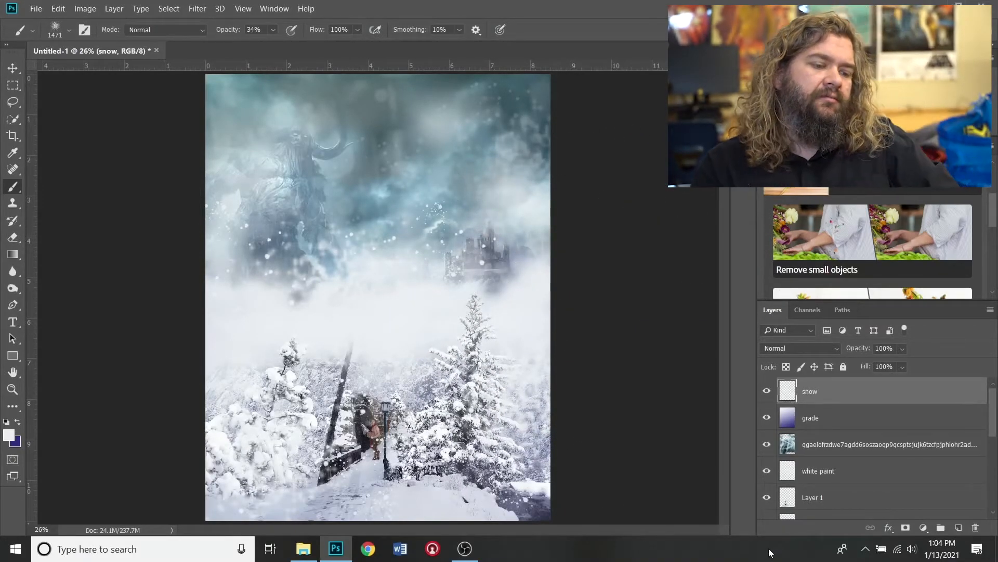
# Step: Switch to the Soft Round brush at 1471 px with 0% hardness and set the foreground colour to light grey a5a8ac
pyautogui.rightClick(14, 186)
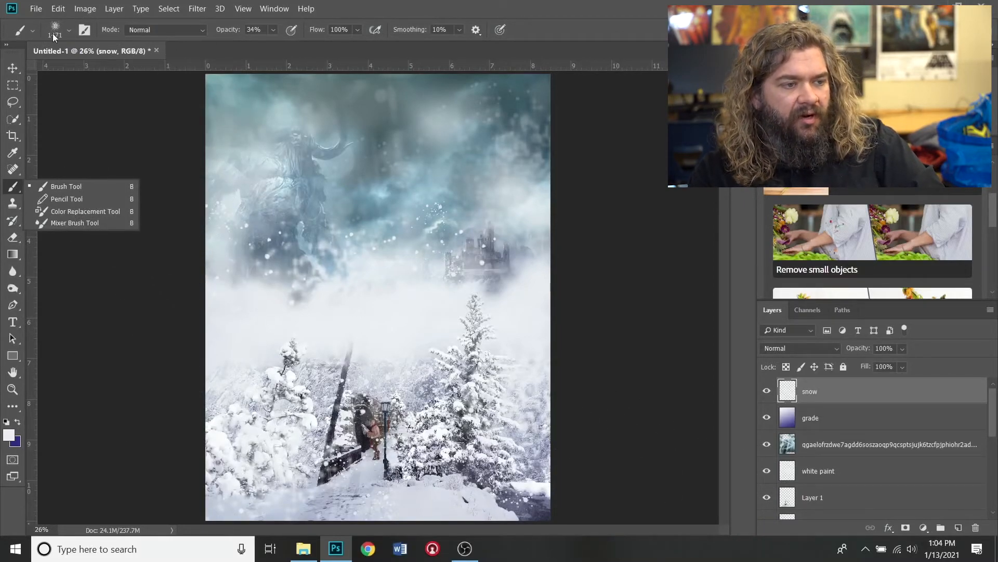
pyautogui.click(68, 34)
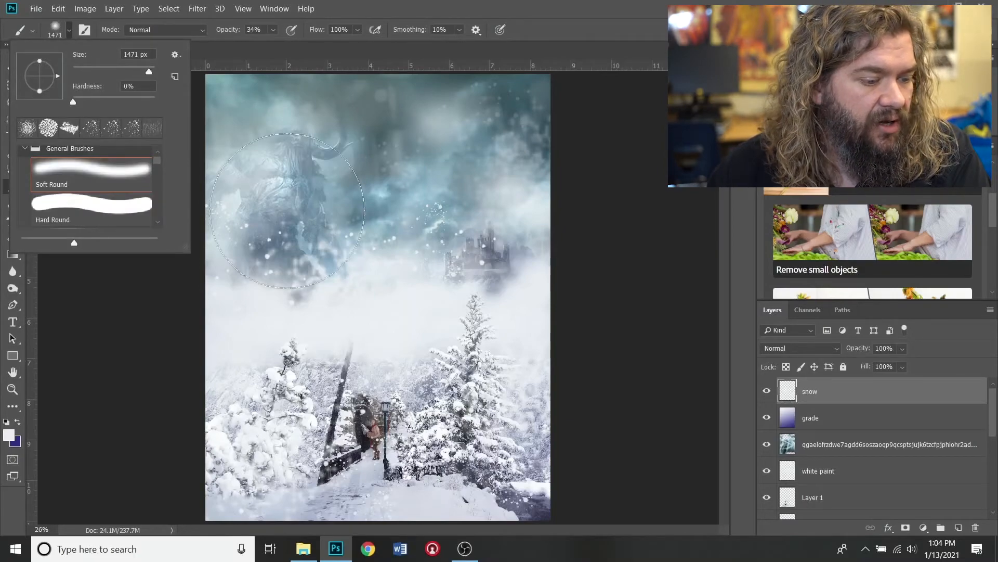
pyautogui.click(98, 438)
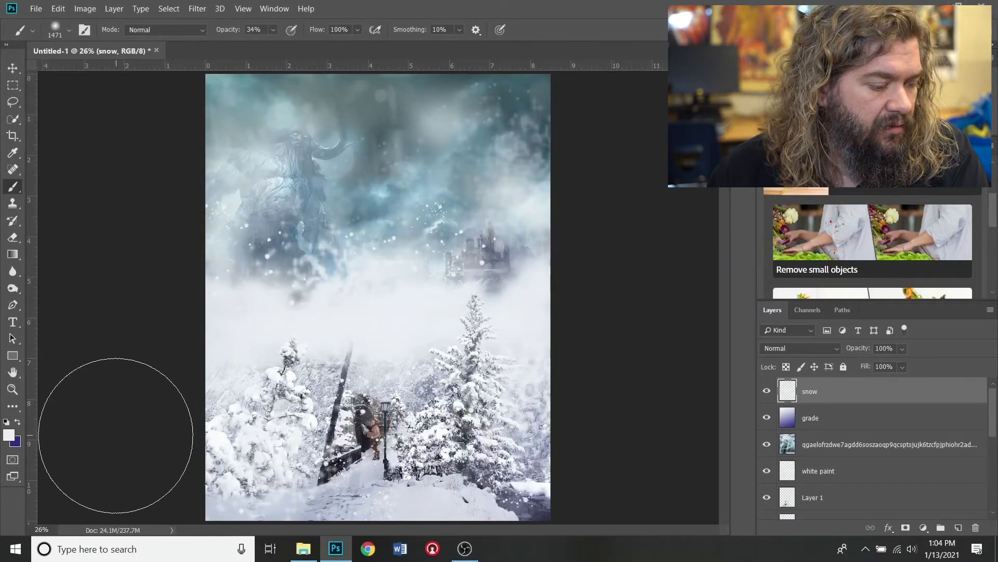
pyautogui.click(13, 434)
pyautogui.click(333, 162)
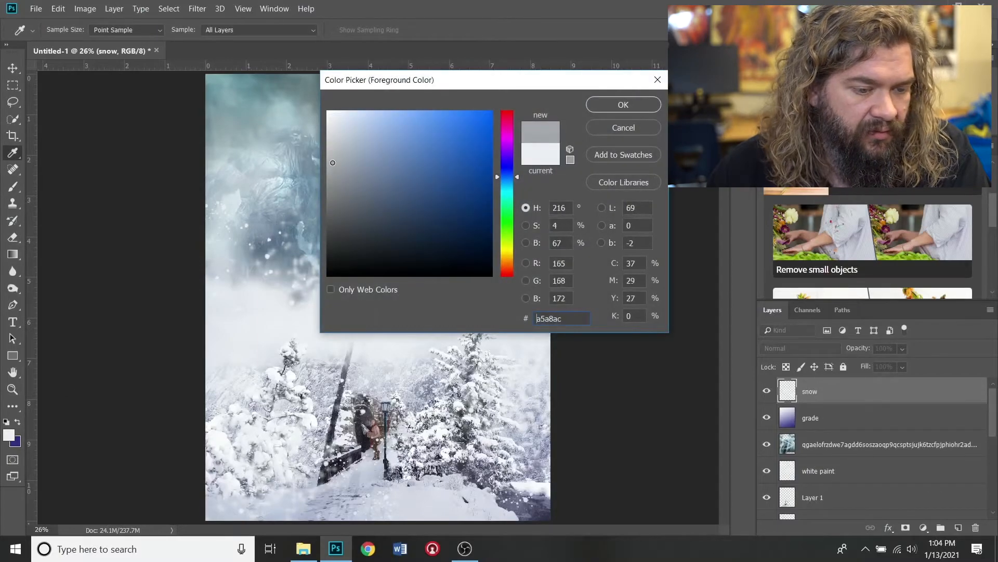
pyautogui.click(591, 105)
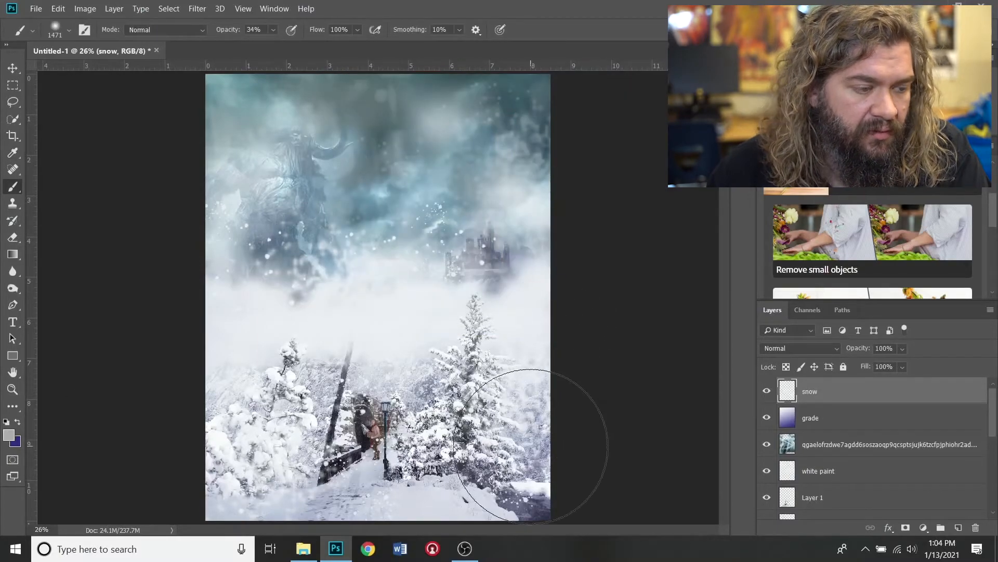
# Step: Lower the brush opacity to 13% and paint a faint grey haze across the snowy foreground and along the sky's upper corners
pyautogui.click(273, 30)
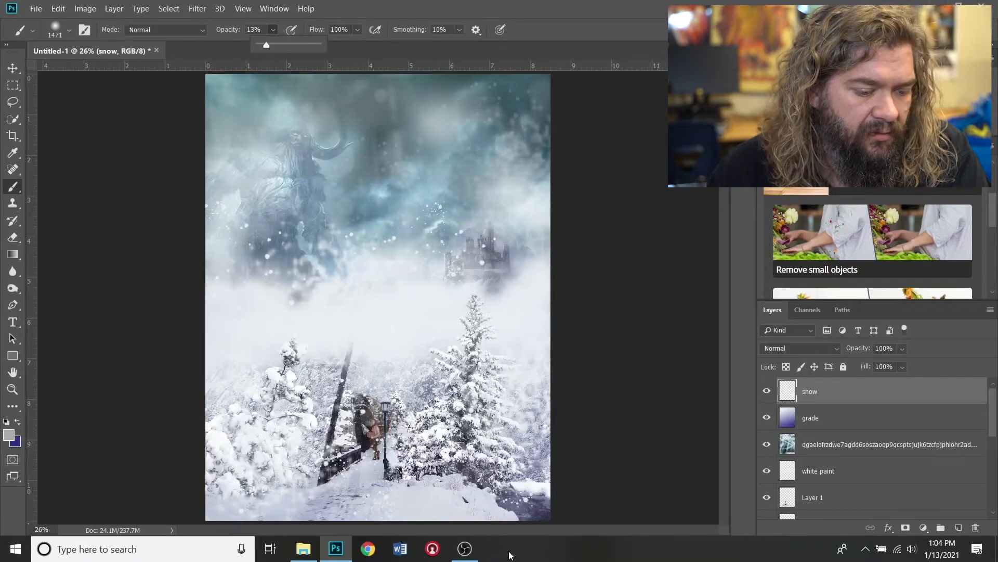
pyautogui.moveTo(259, 457)
pyautogui.mouseDown()
pyautogui.moveTo(395, 416)
pyautogui.moveTo(382, 425)
pyautogui.moveTo(512, 416)
pyautogui.moveTo(395, 439)
pyautogui.moveTo(455, 468)
pyautogui.mouseUp()
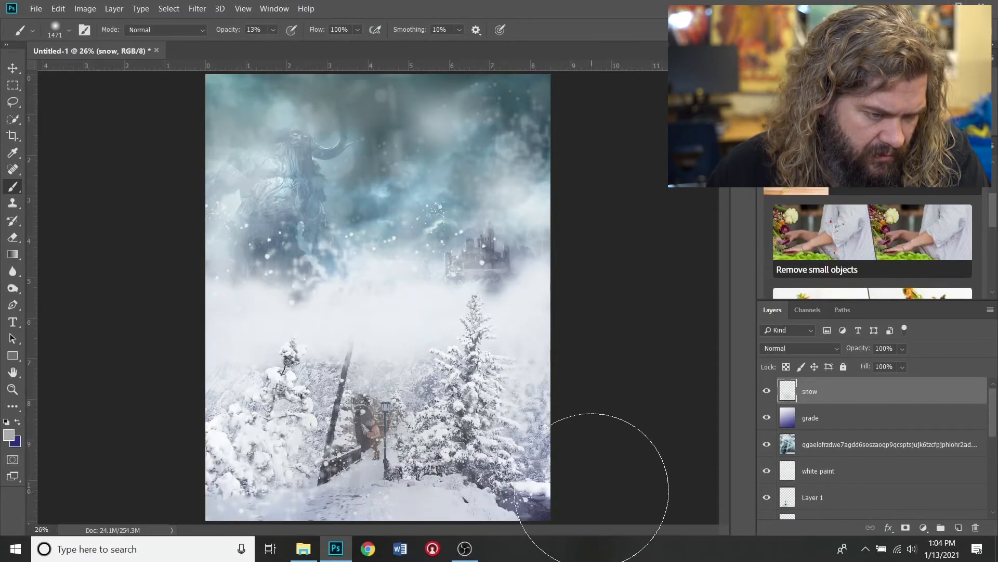
pyautogui.click(566, 92)
pyautogui.moveTo(180, 90)
pyautogui.mouseDown()
pyautogui.moveTo(194, 98)
pyautogui.moveTo(157, 144)
pyautogui.mouseUp()
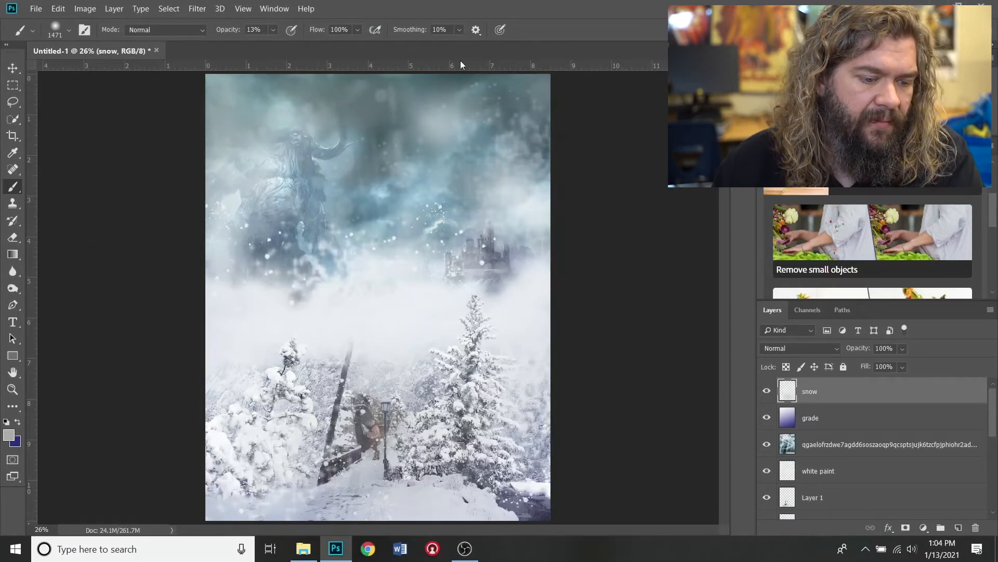